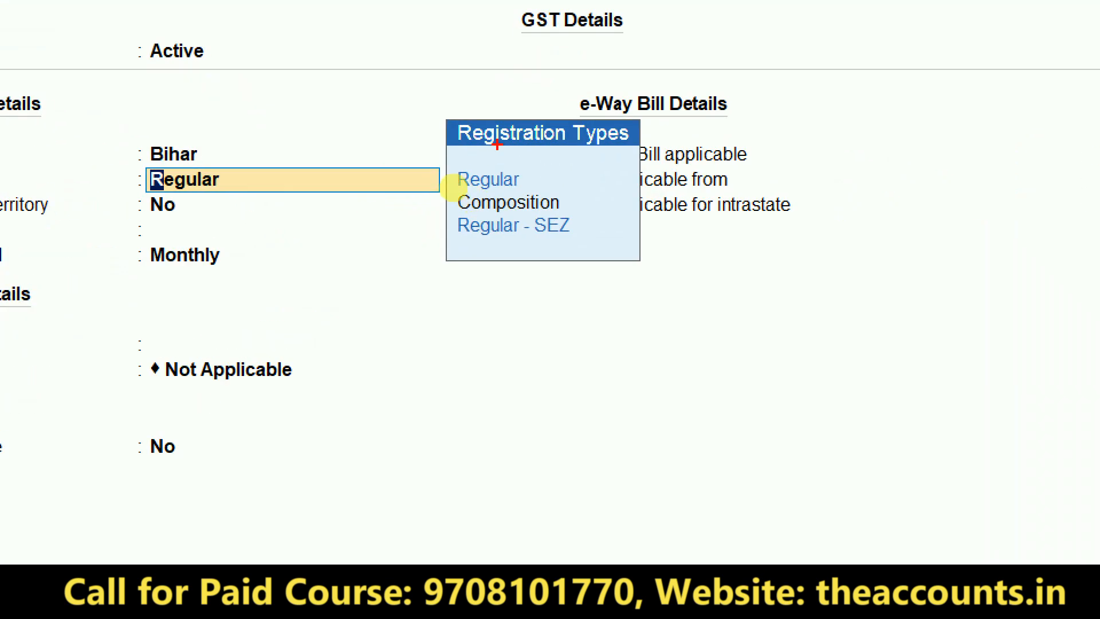
pyautogui.moveTo(573, 163)
pyautogui.mouseDown()
pyautogui.moveTo(381, 172)
pyautogui.moveTo(599, 115)
pyautogui.mouseUp()
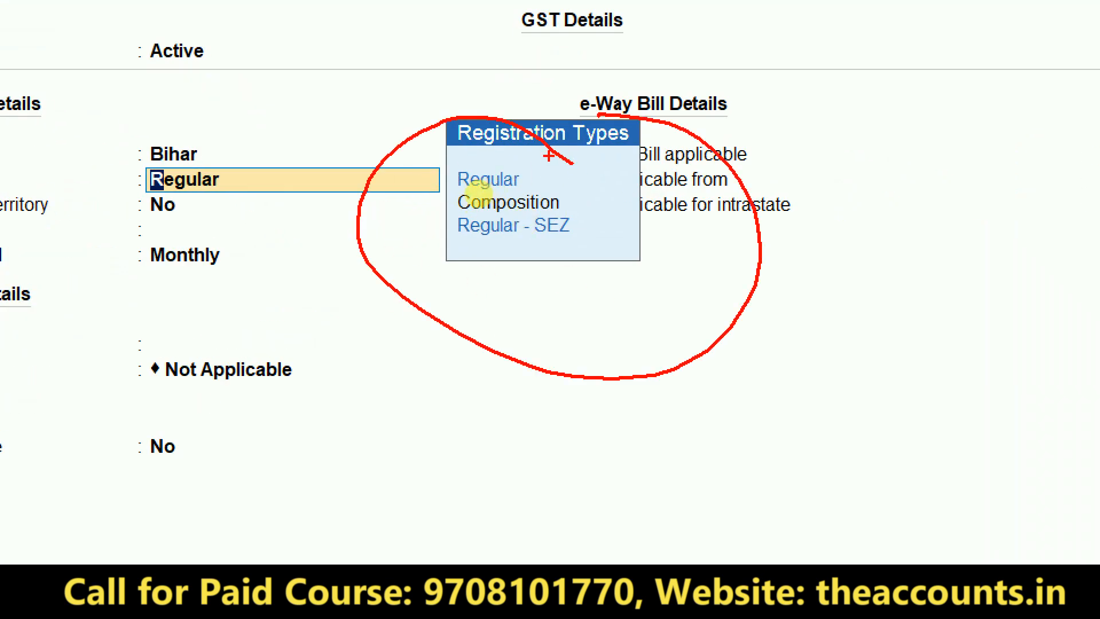
pyautogui.moveTo(532, 164); pyautogui.dragTo(633, 130)
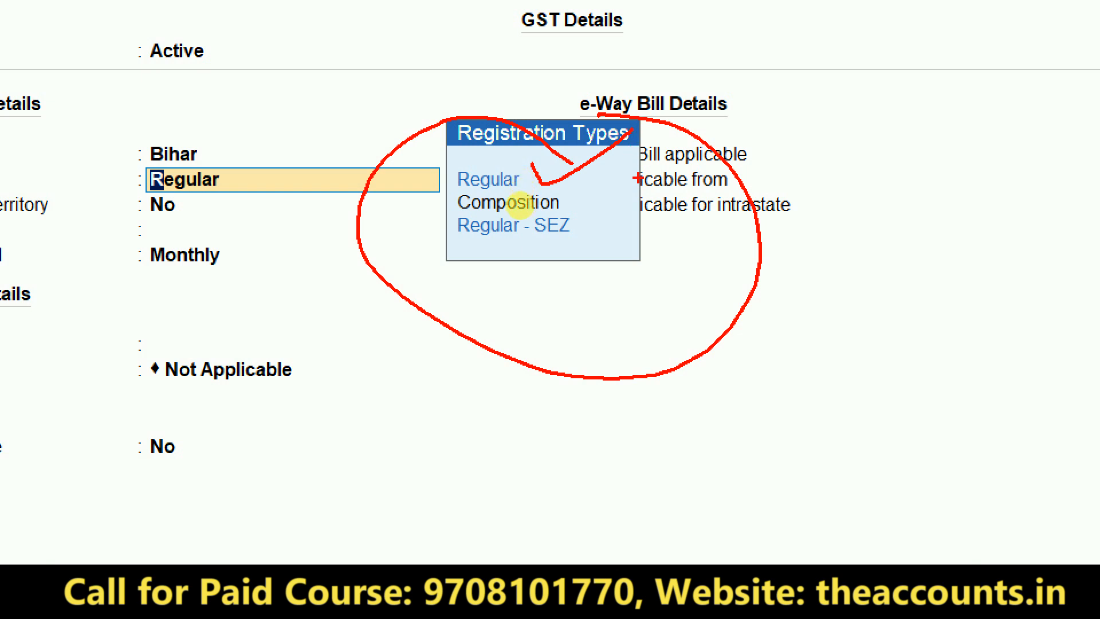
pyautogui.moveTo(552, 183)
pyautogui.mouseDown()
pyautogui.moveTo(574, 210)
pyautogui.moveTo(648, 172)
pyautogui.mouseUp()
pyautogui.moveTo(580, 224)
pyautogui.mouseDown()
pyautogui.moveTo(595, 240)
pyautogui.moveTo(788, 106)
pyautogui.mouseUp()
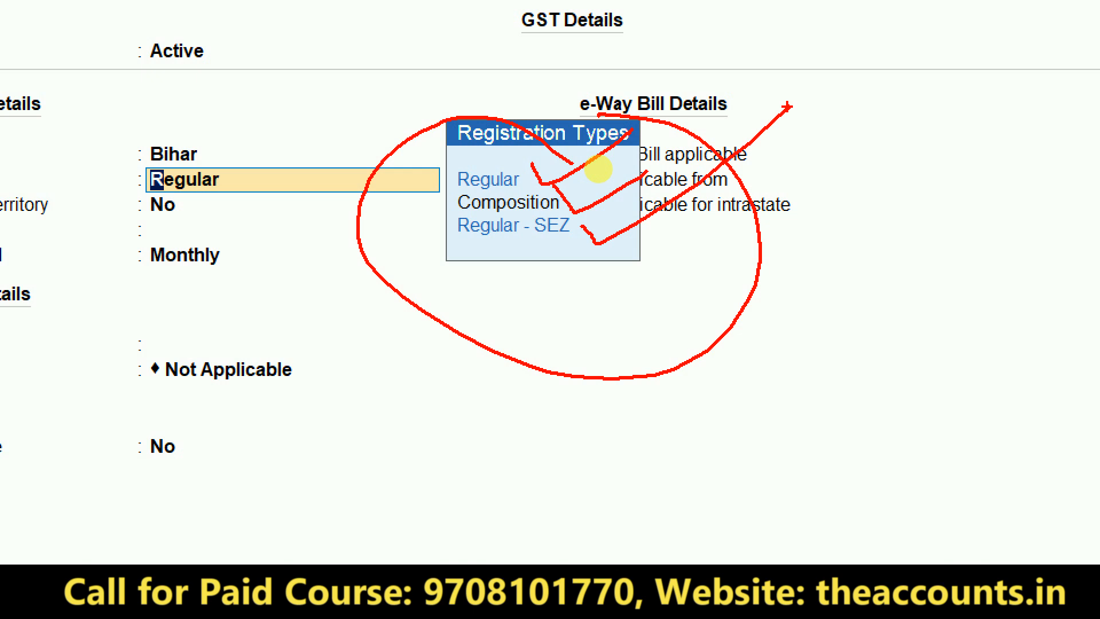
pyautogui.moveTo(526, 249)
pyautogui.mouseDown()
pyautogui.moveTo(554, 243)
pyautogui.moveTo(579, 194)
pyautogui.moveTo(539, 207)
pyautogui.moveTo(520, 243)
pyautogui.moveTo(528, 259)
pyautogui.mouseUp()
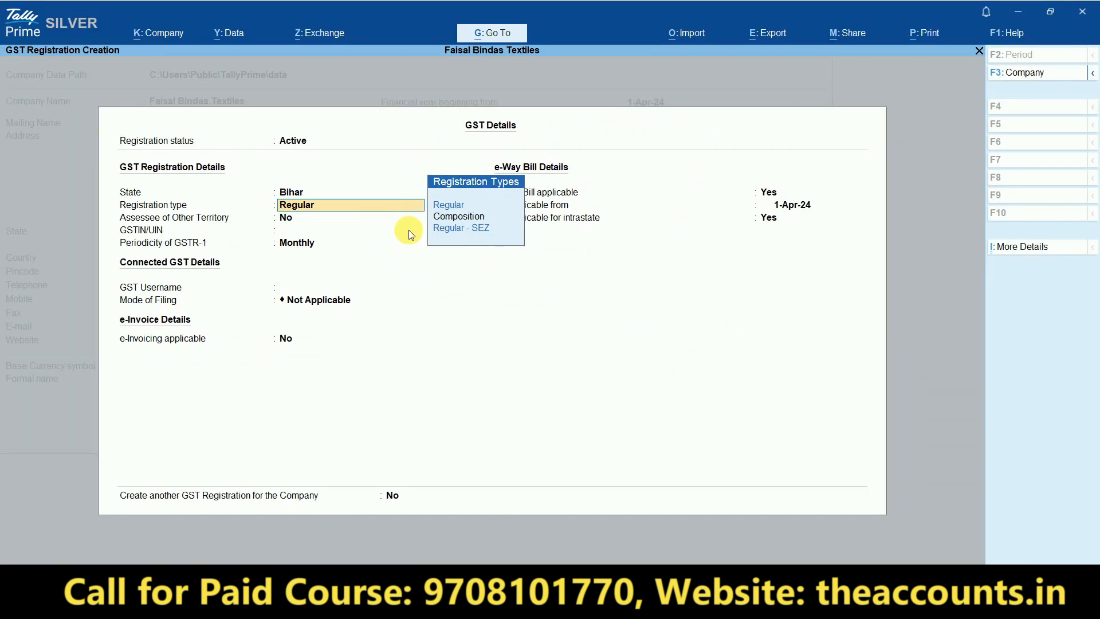
# - Choose Regular from the Registration Types list for the company's GST
pyautogui.click(449, 205)
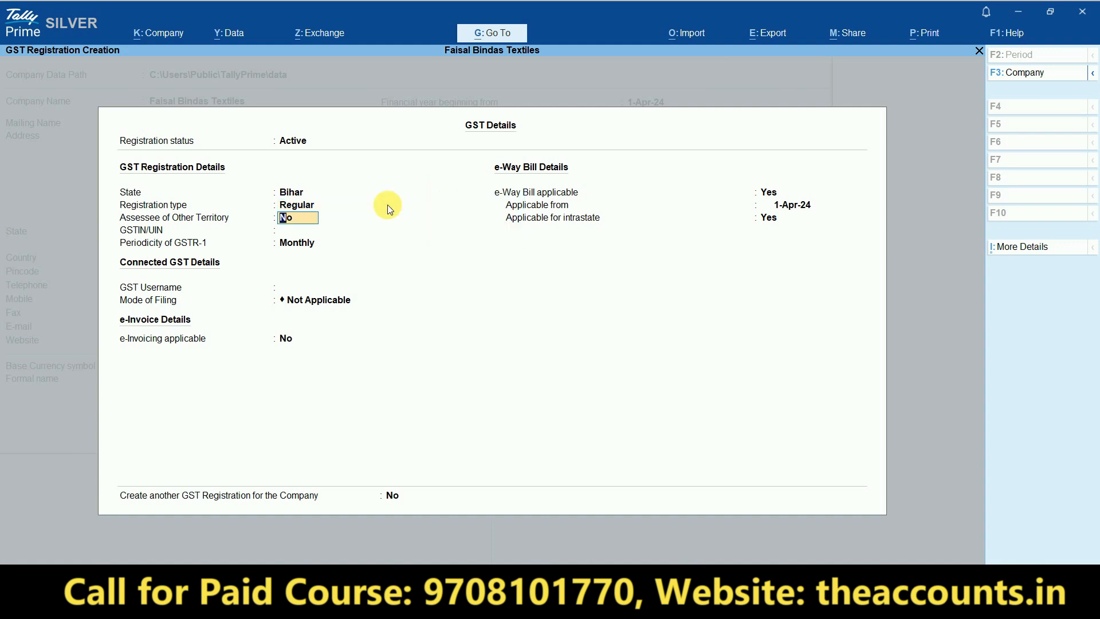
pyautogui.press('ctrl')
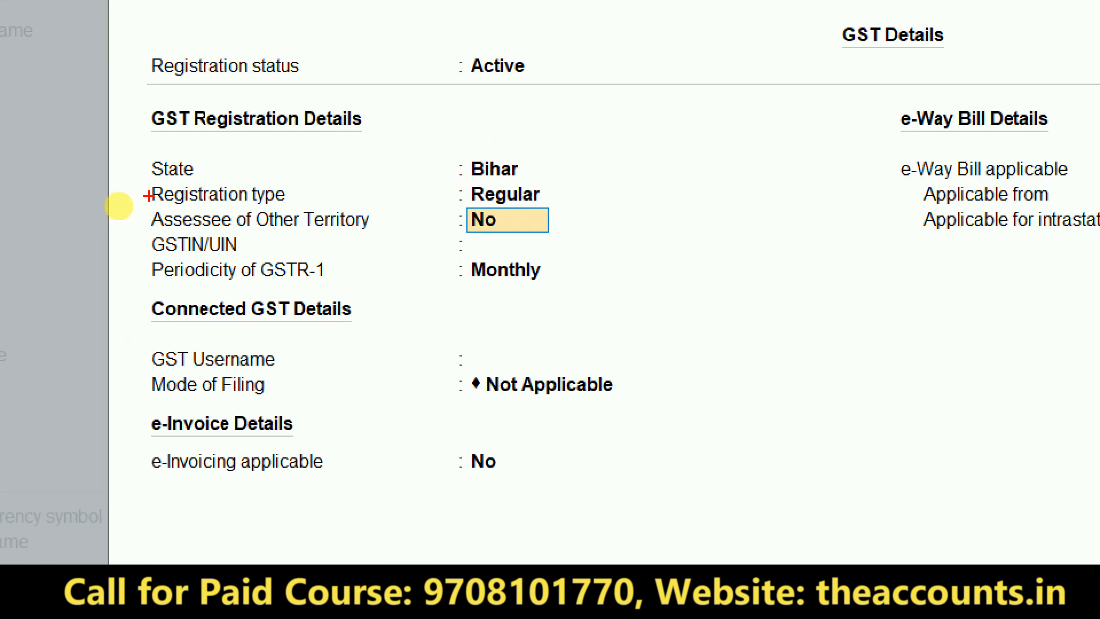
pyautogui.moveTo(148, 196); pyautogui.dragTo(546, 243)
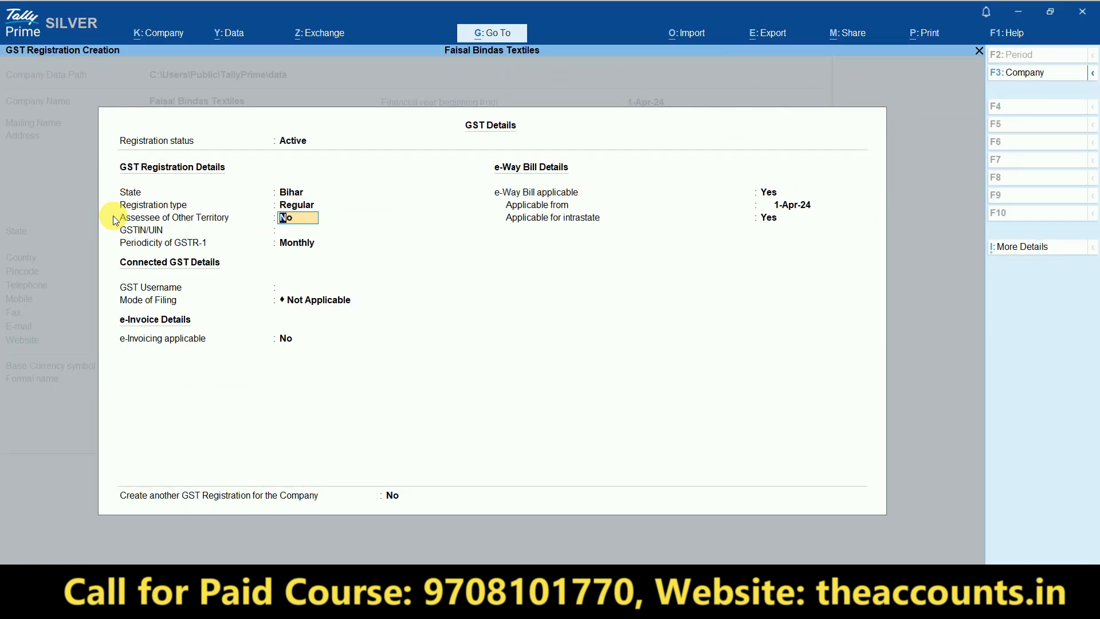
# - Keep Assessee of Other Territory as No and paste the company's GSTIN into GSTIN/UIN
pyautogui.press('Return')
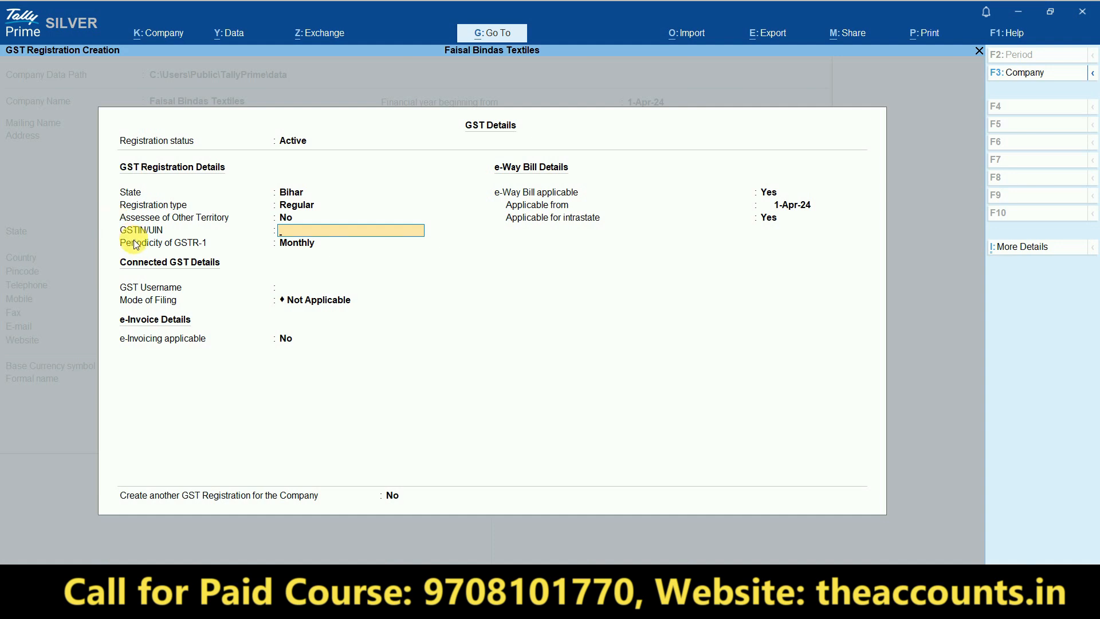
pyautogui.press('Return')
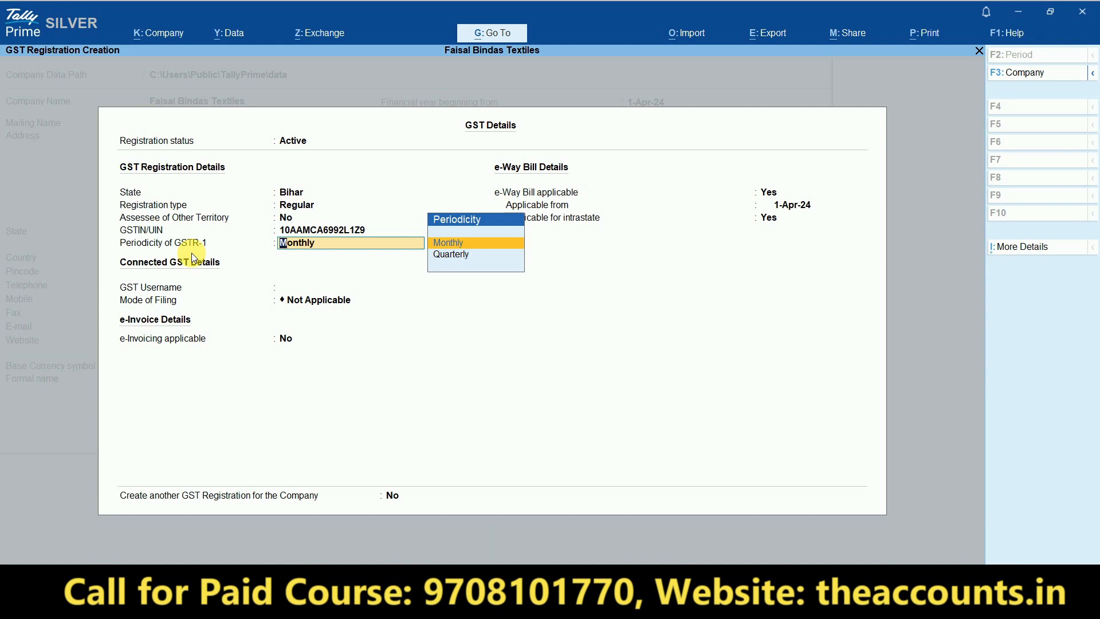
# - Pick Monthly for GSTR-1 periodicity and leave the GST Username field empty
pyautogui.click(458, 244)
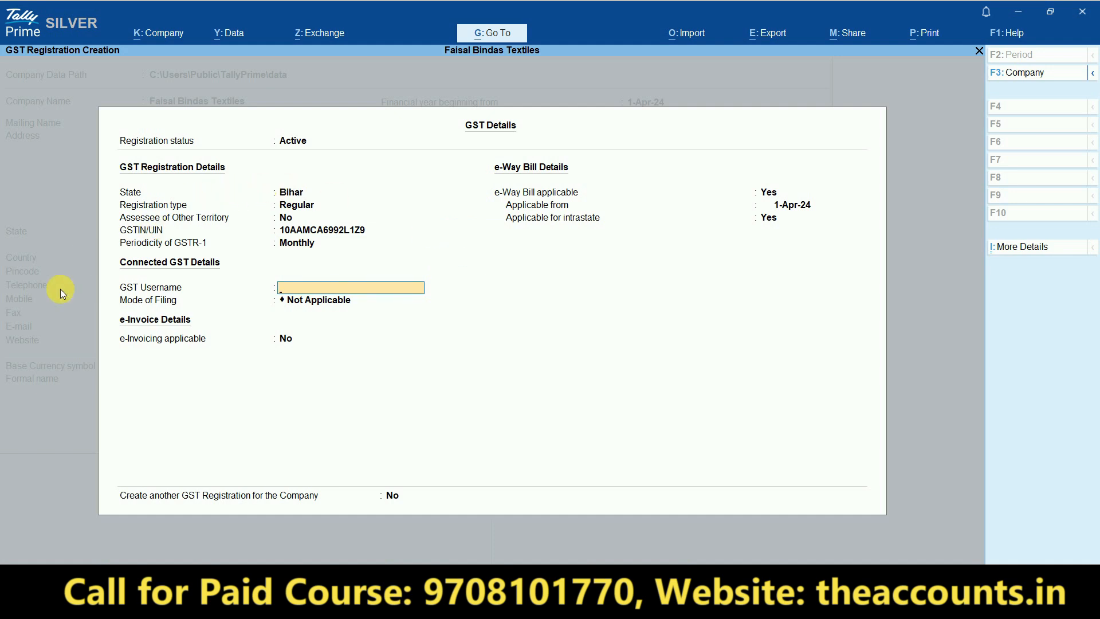
pyautogui.press('ctrl')
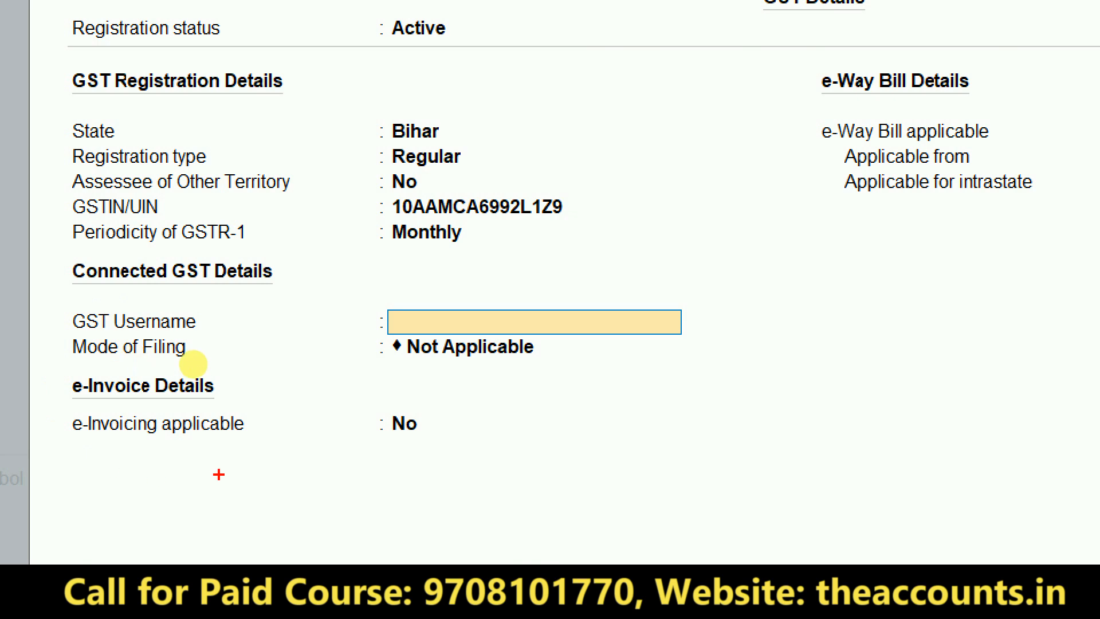
pyautogui.moveTo(569, 293)
pyautogui.mouseDown()
pyautogui.moveTo(498, 271)
pyautogui.moveTo(151, 248)
pyautogui.moveTo(29, 431)
pyautogui.moveTo(368, 492)
pyautogui.moveTo(614, 310)
pyautogui.moveTo(605, 284)
pyautogui.moveTo(559, 289)
pyautogui.mouseUp()
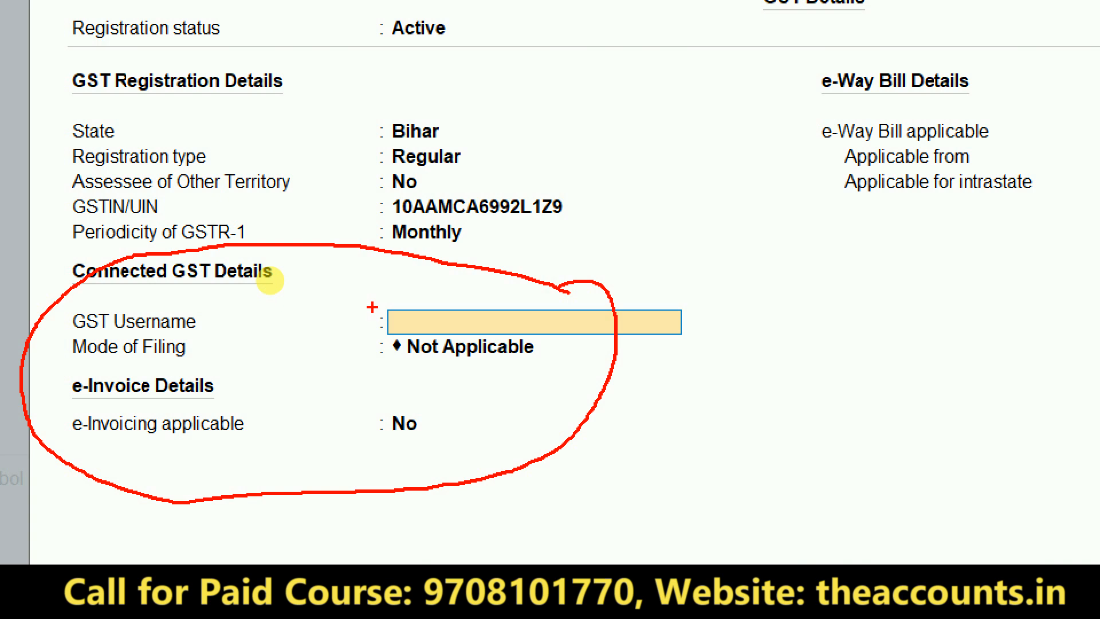
pyautogui.moveTo(400, 309); pyautogui.dragTo(471, 305)
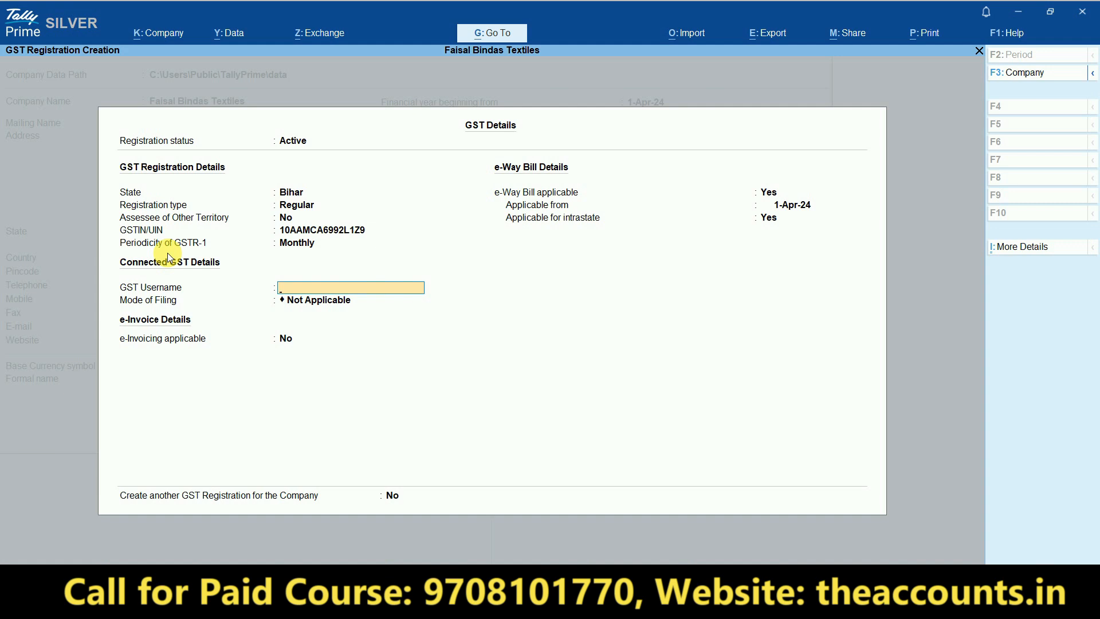
pyautogui.press('Return')
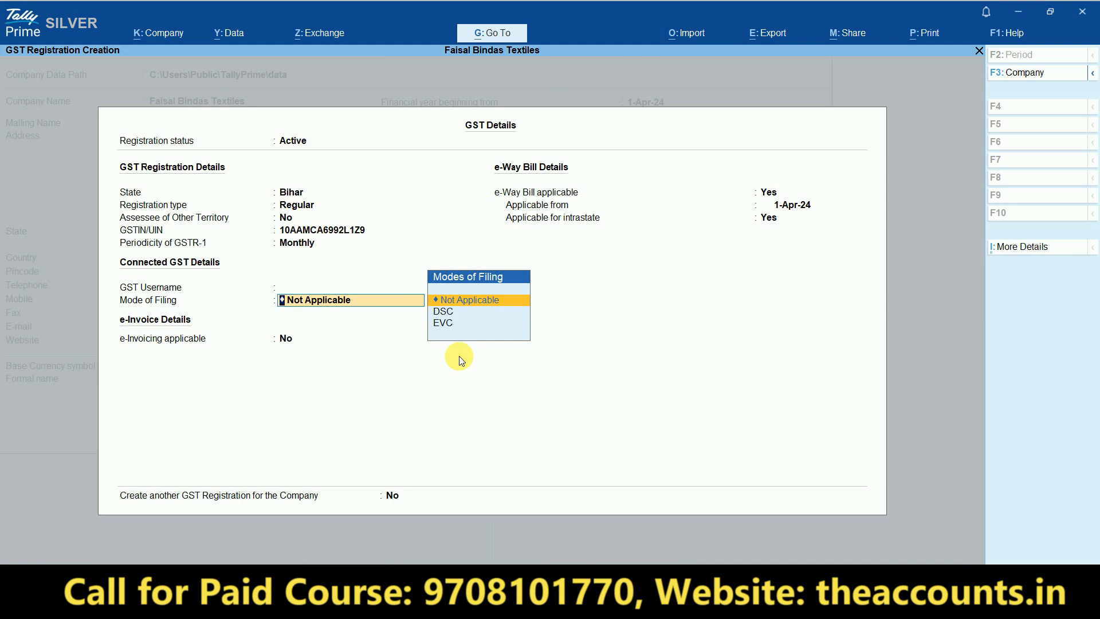
# - Keep Mode of Filing Not Applicable, set e-Way Bill applicable to No, and accept the GST Details
pyautogui.press('Return')
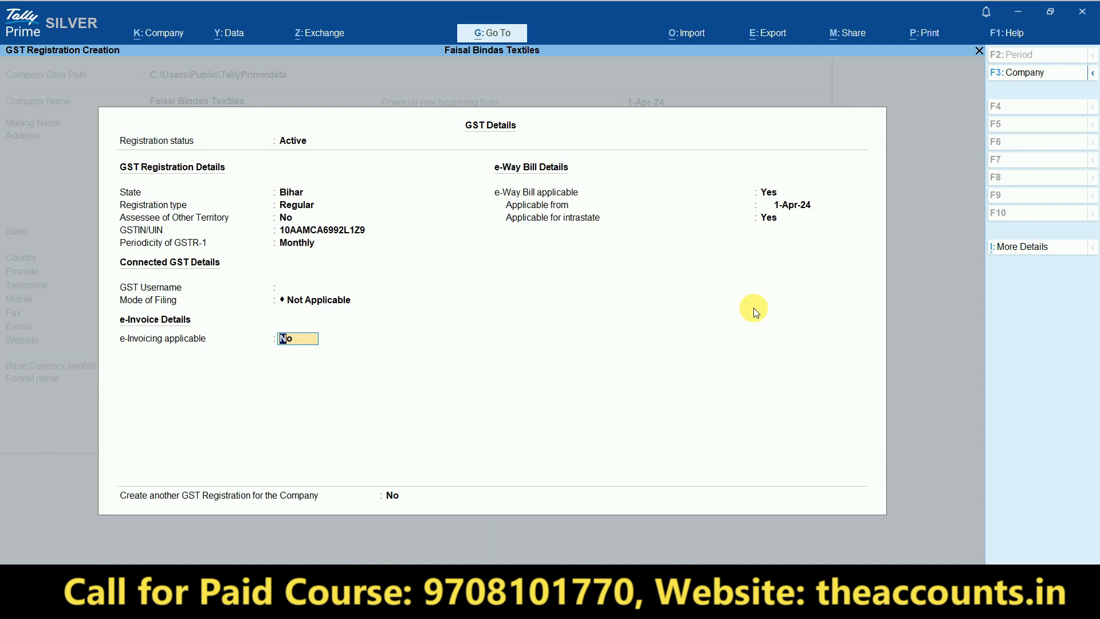
pyautogui.click(783, 197)
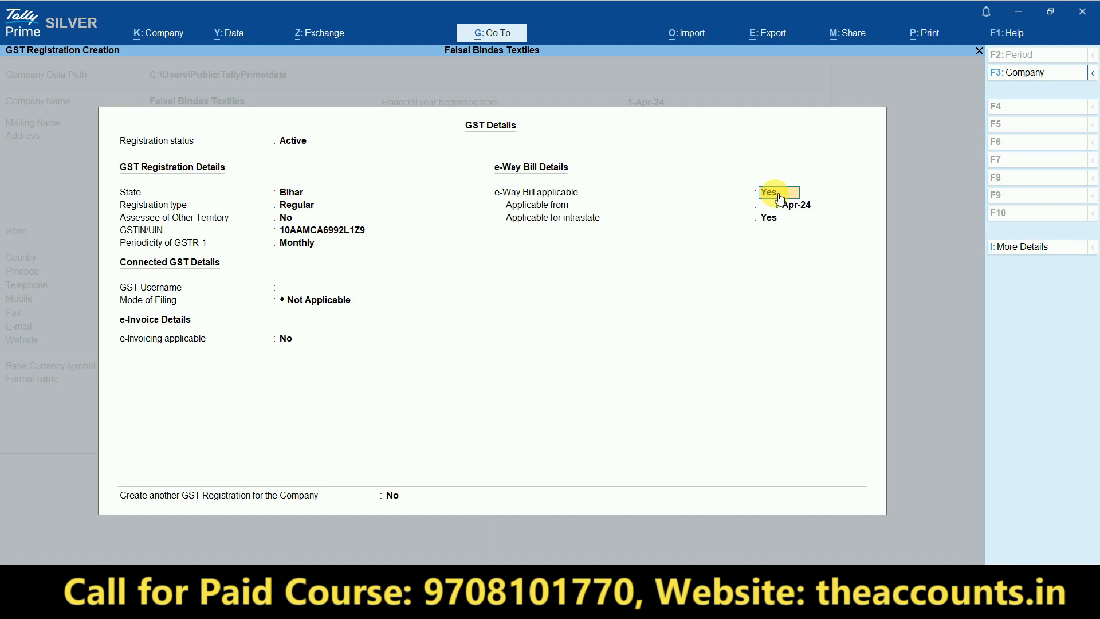
pyautogui.press('n')
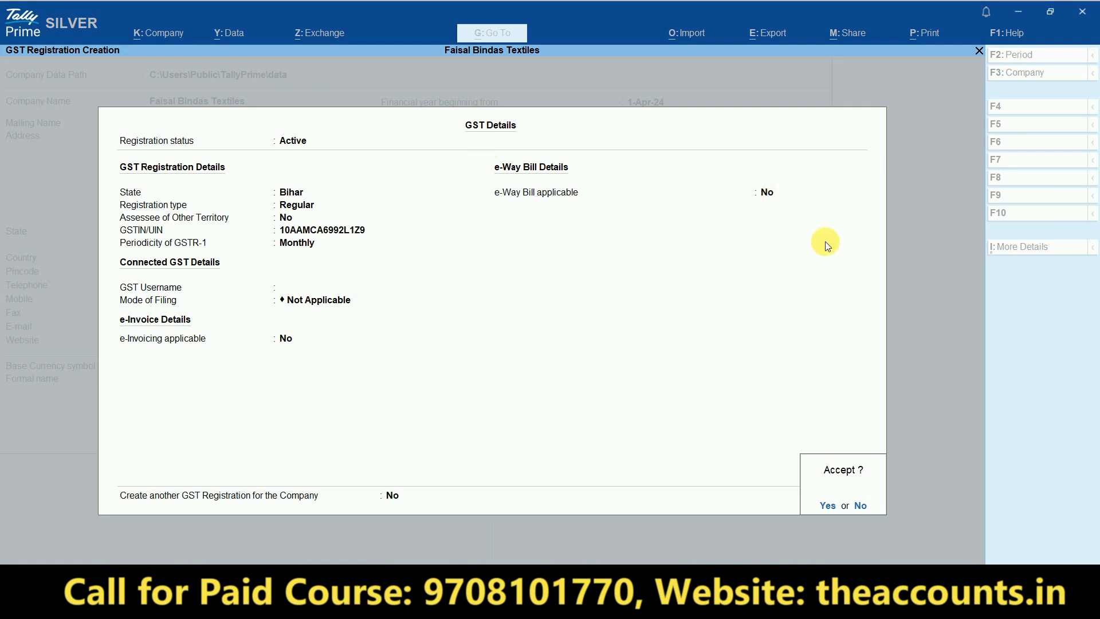
pyautogui.press('y')
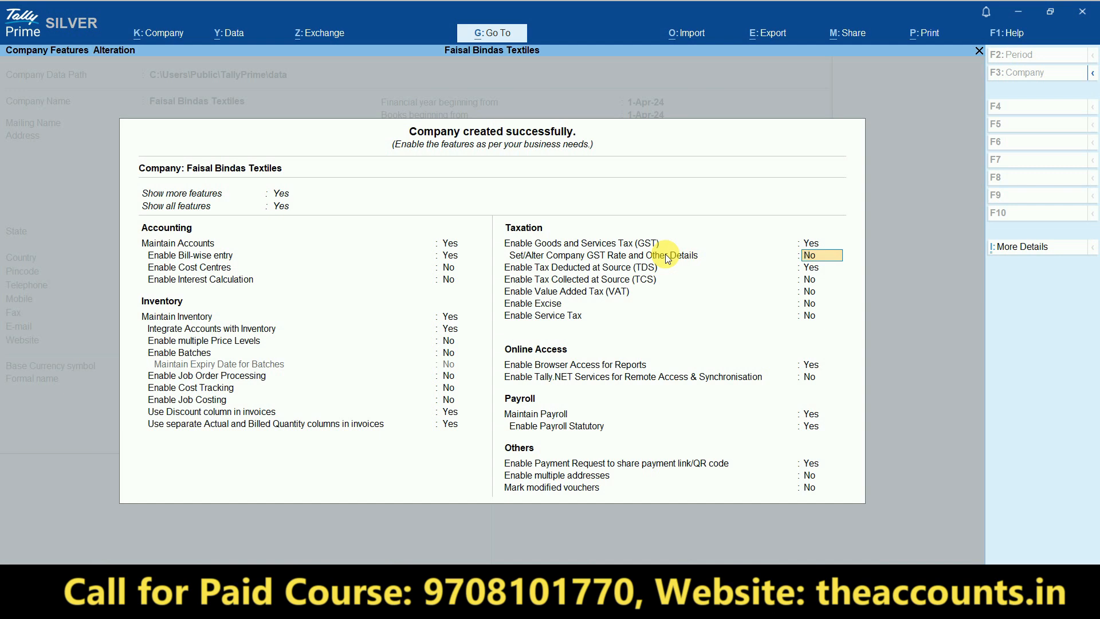
# - Set 'Set/Alter Company GST Rate and Other Details' to Yes and view the GST Rate and Other Details screen
pyautogui.press('y')
pyautogui.press('Return')
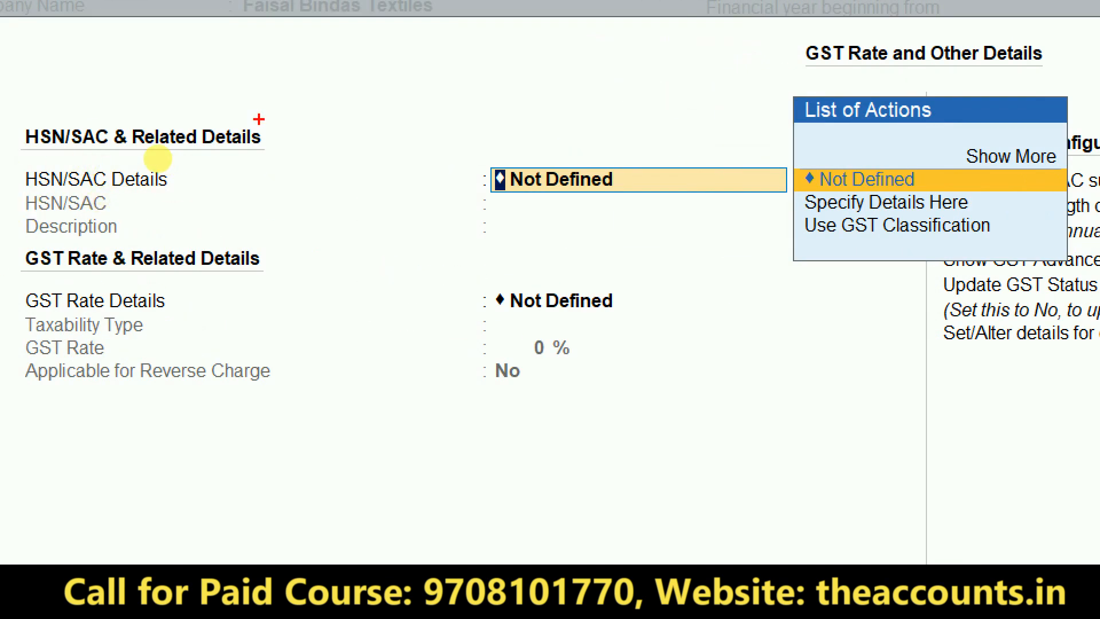
pyautogui.moveTo(80, 84); pyautogui.dragTo(180, 77)
pyautogui.moveTo(84, 195)
pyautogui.mouseDown()
pyautogui.moveTo(283, 139)
pyautogui.moveTo(236, 147)
pyautogui.mouseUp()
pyautogui.moveTo(620, 93)
pyautogui.mouseDown()
pyautogui.moveTo(278, 237)
pyautogui.moveTo(448, 51)
pyautogui.mouseUp()
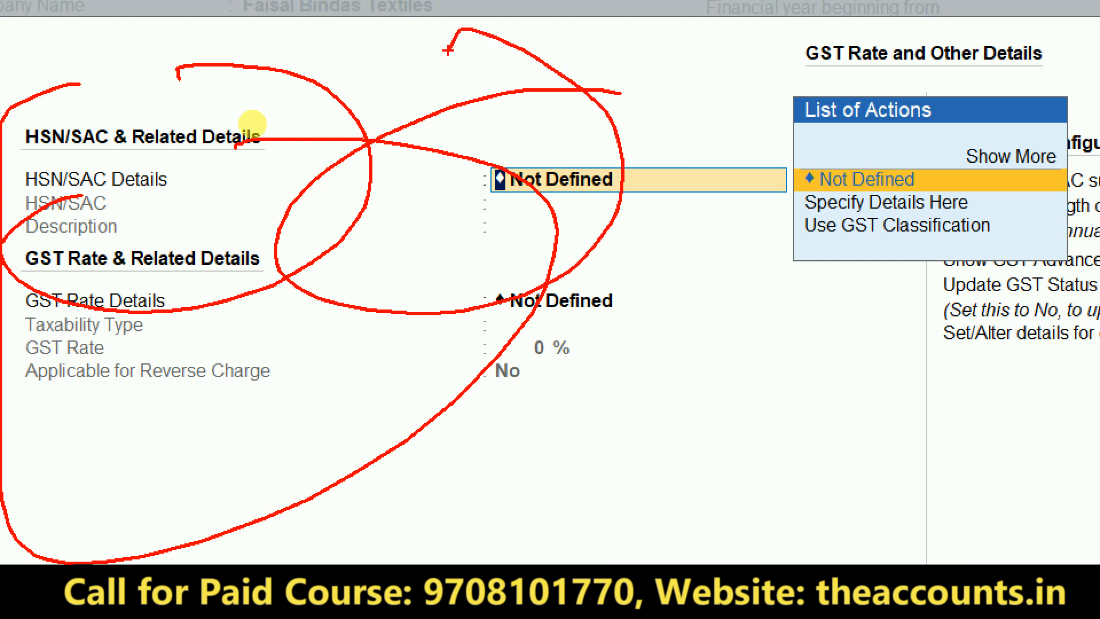
pyautogui.moveTo(439, 286)
pyautogui.mouseDown()
pyautogui.moveTo(496, 242)
pyautogui.moveTo(438, 261)
pyautogui.mouseUp()
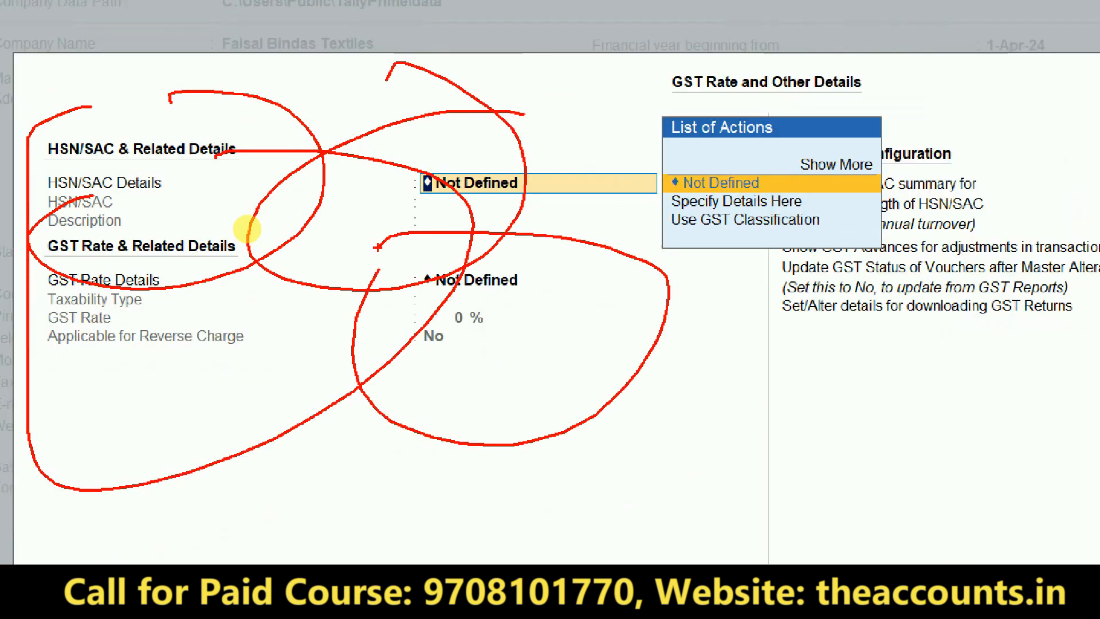
pyautogui.press('Escape')
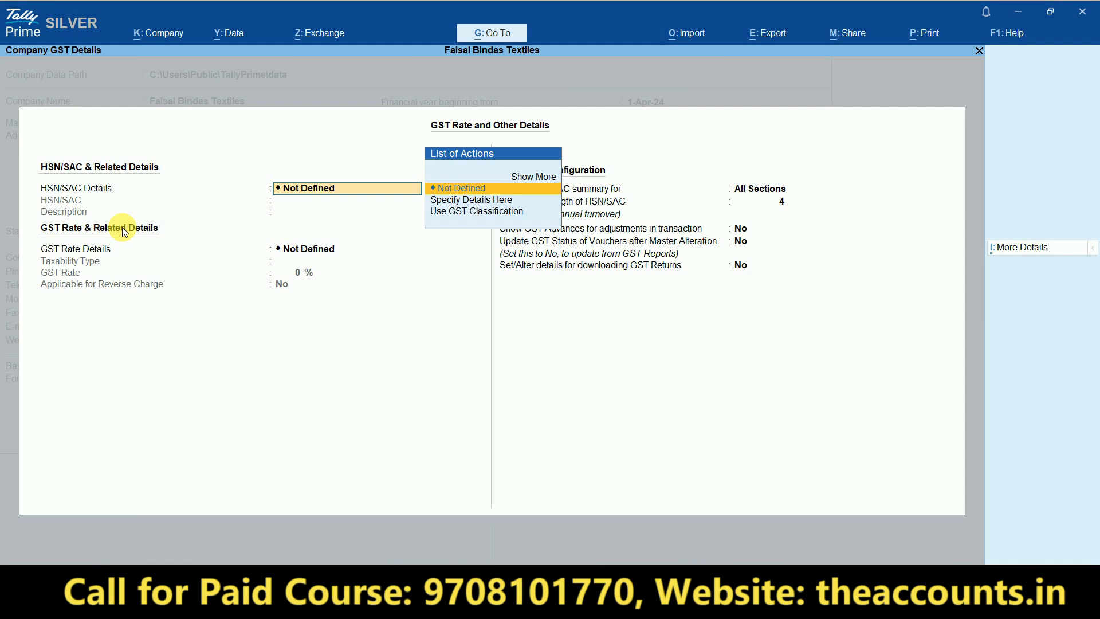
# - Quit the GST rate details without saving and set company GST rate details to No
pyautogui.press('Escape')
pyautogui.press('Escape')
pyautogui.press('Return')
pyautogui.write('n')
pyautogui.press('Return')
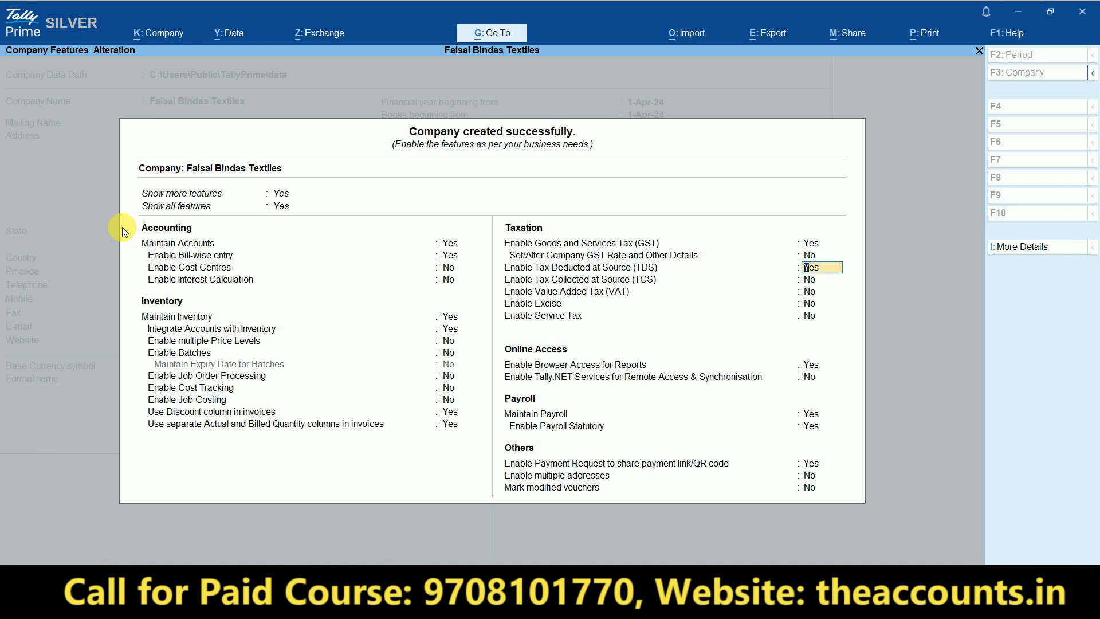
# - Turn off TDS, accept the company features, and open Ledger creation from Master Creation
pyautogui.press('Return')
pyautogui.press('Escape')
pyautogui.write('n')
pyautogui.press('Return')
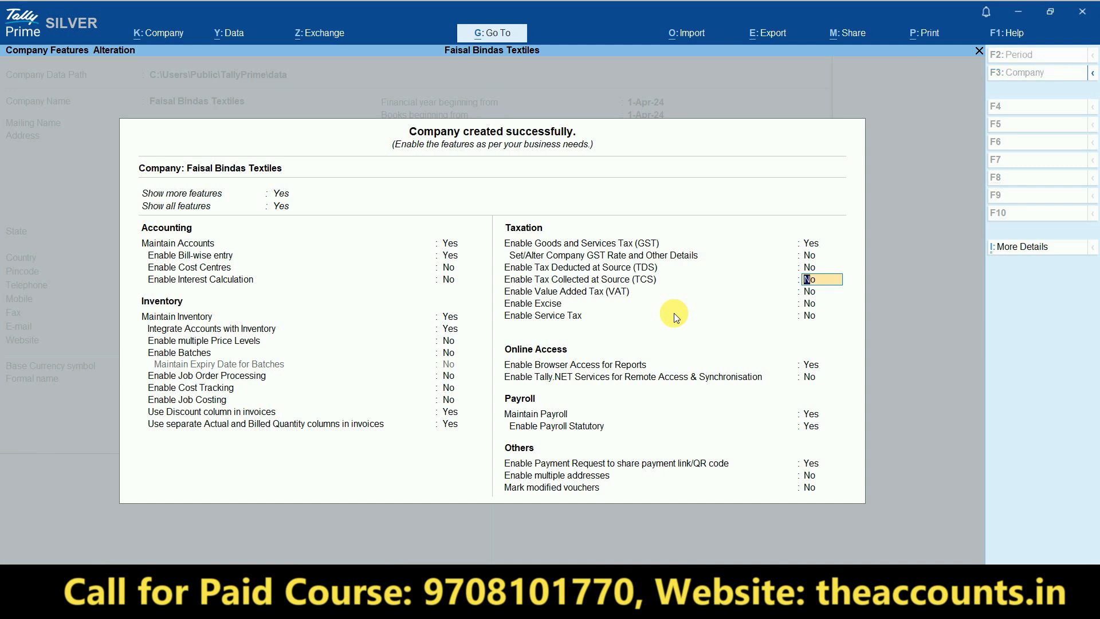
pyautogui.hotkey('ctrl', 'a')
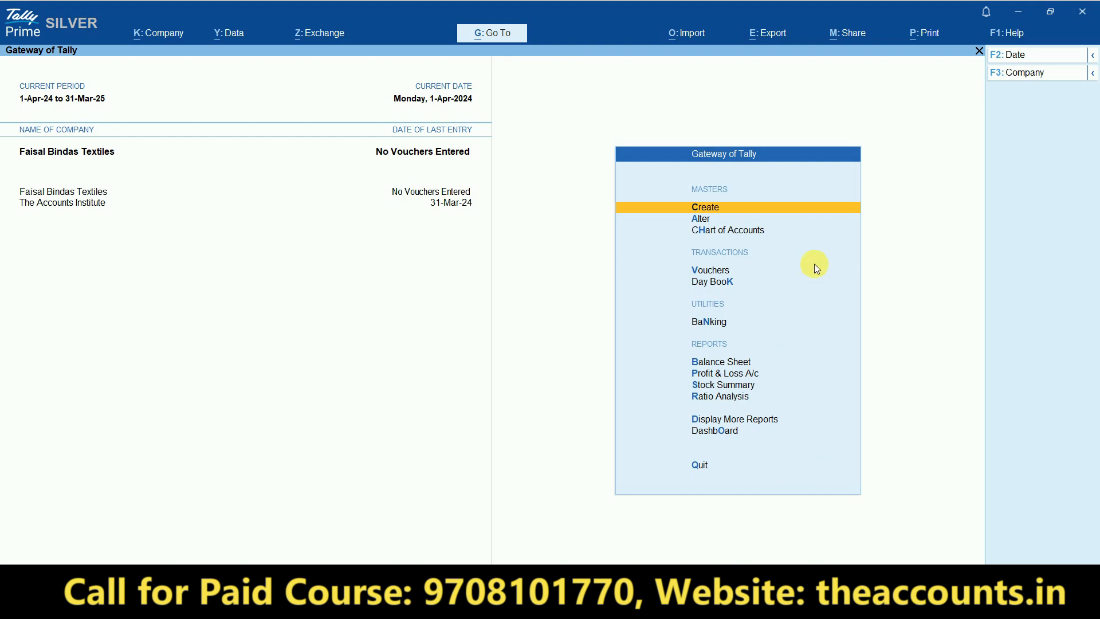
pyautogui.click(711, 210)
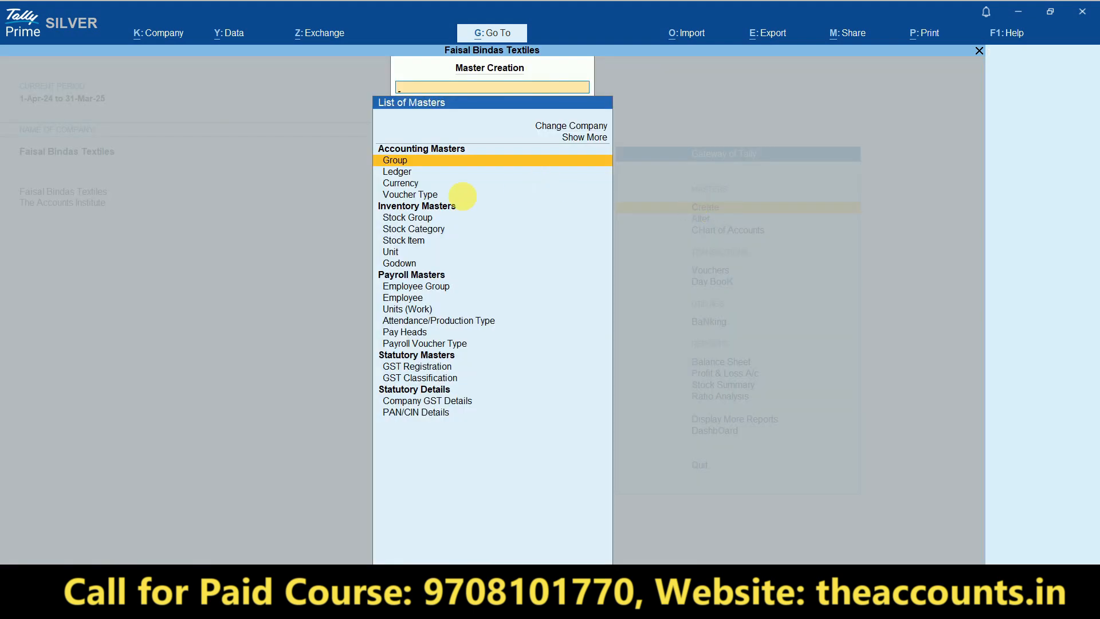
pyautogui.click(397, 172)
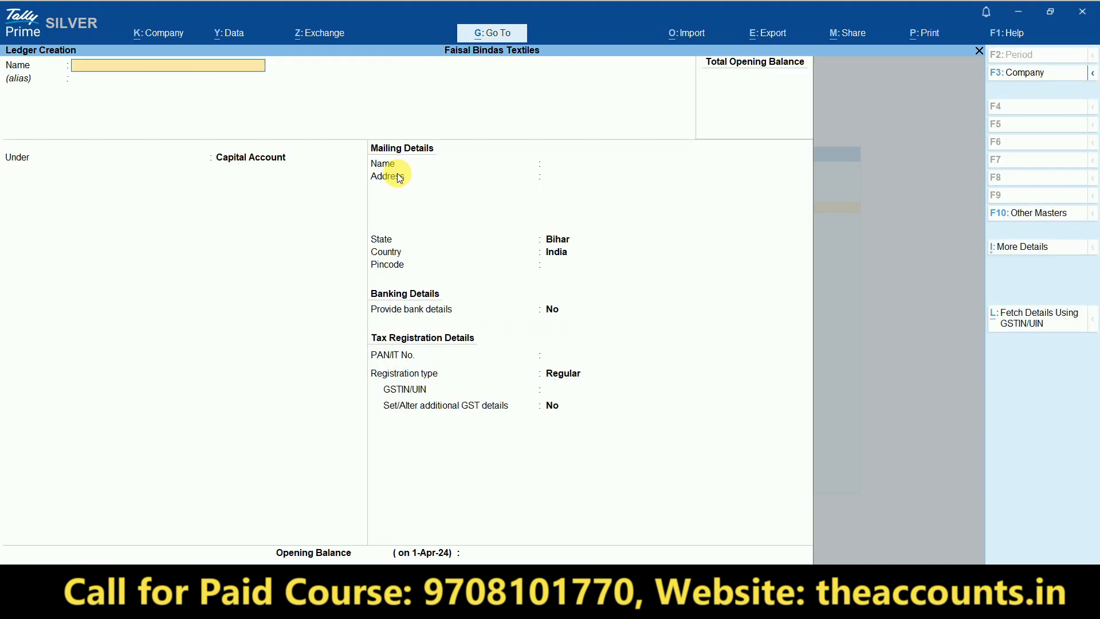
# - Copy the party name RAHIM TRADERS from cell D4 of the Excel purchase sheet
pyautogui.hotkey('alt', 'Tab')
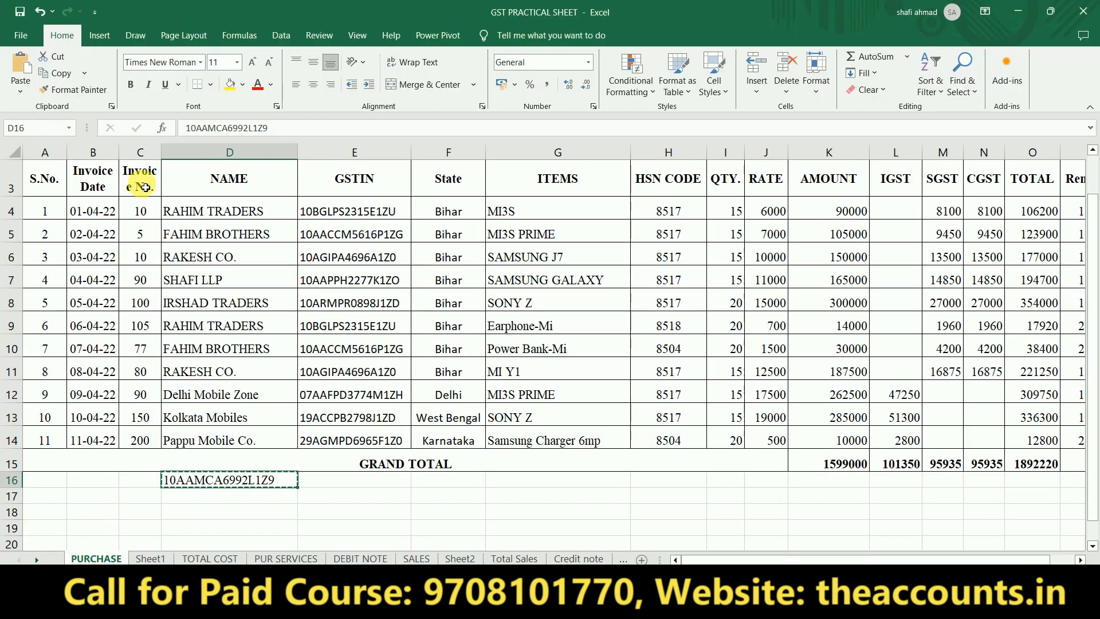
pyautogui.click(183, 223)
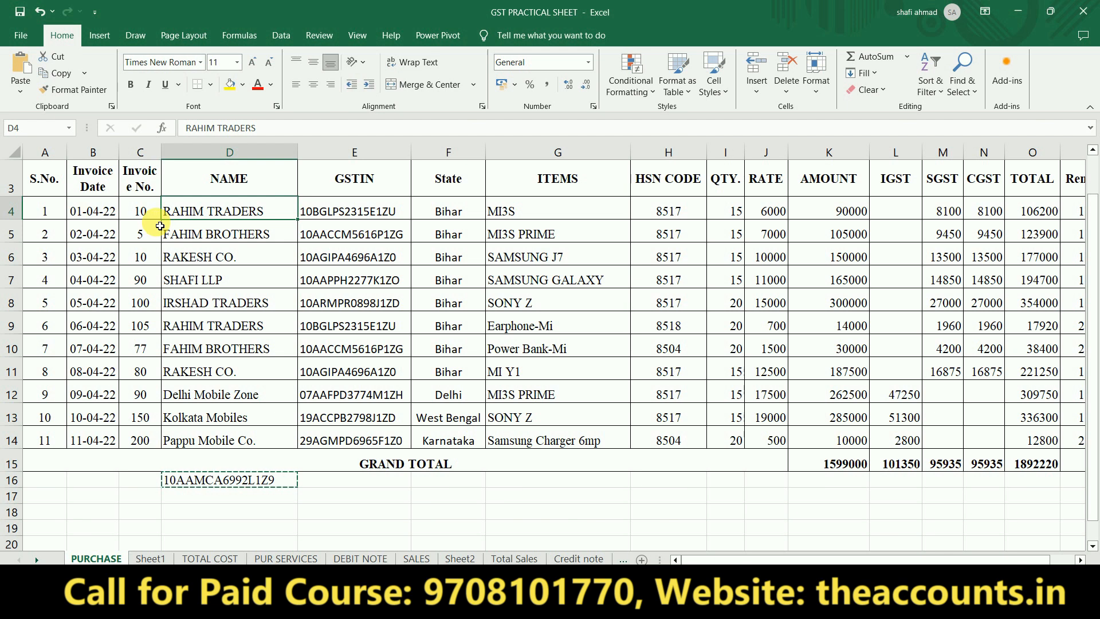
pyautogui.moveTo(93, 212); pyautogui.dragTo(147, 213)
pyautogui.press('Right')
pyautogui.press('Right')
pyautogui.hotkey('ctrl', 'c')
pyautogui.hotkey('alt', 'Tab')
# - Paste RAHIM TRADERS as the ledger name and place it under Sundry Creditors
pyautogui.hotkey('ctrl', 'alt', 'v')
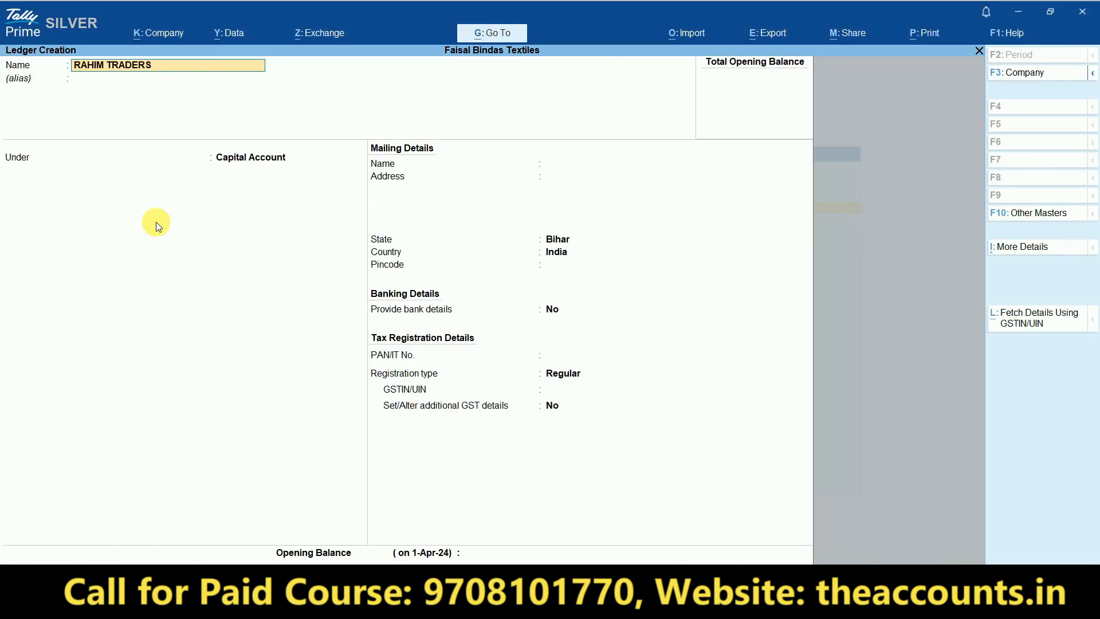
pyautogui.press('Return')
pyautogui.press('Return')
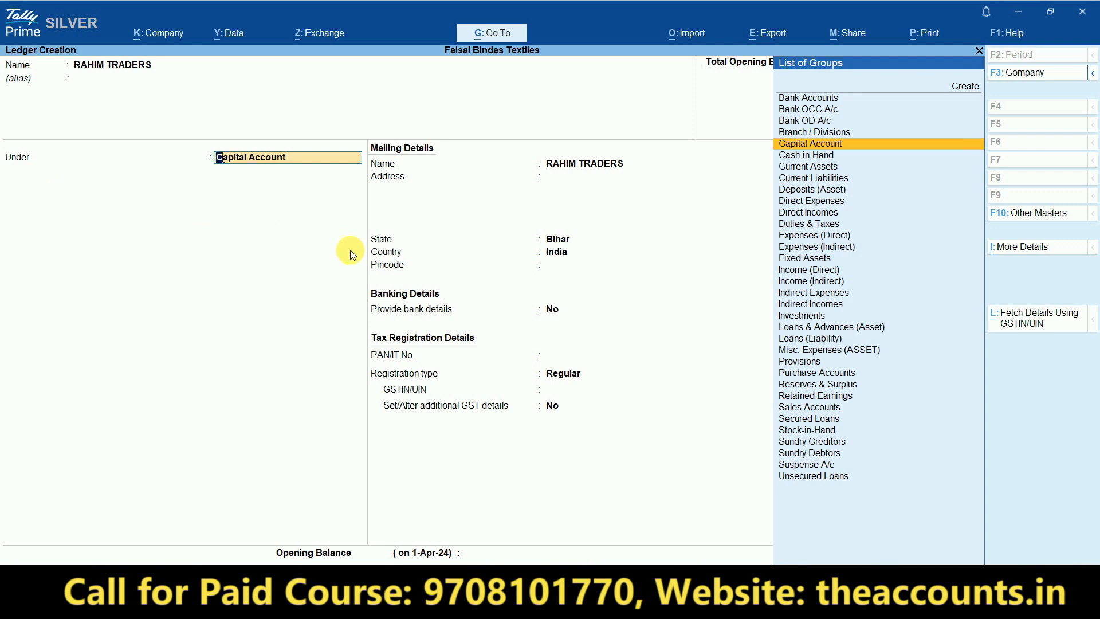
pyautogui.write('Sund')
pyautogui.press('Down')
pyautogui.press('Up')
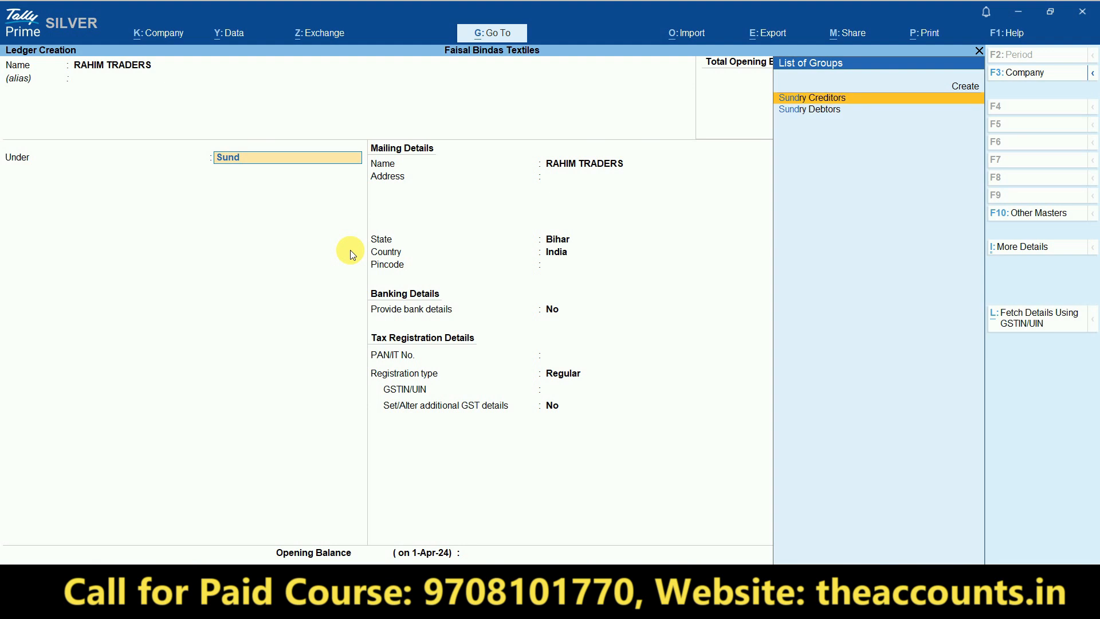
pyautogui.press('Return')
pyautogui.press('Return')
pyautogui.press('Return')
pyautogui.press('Return')
pyautogui.press('Return')
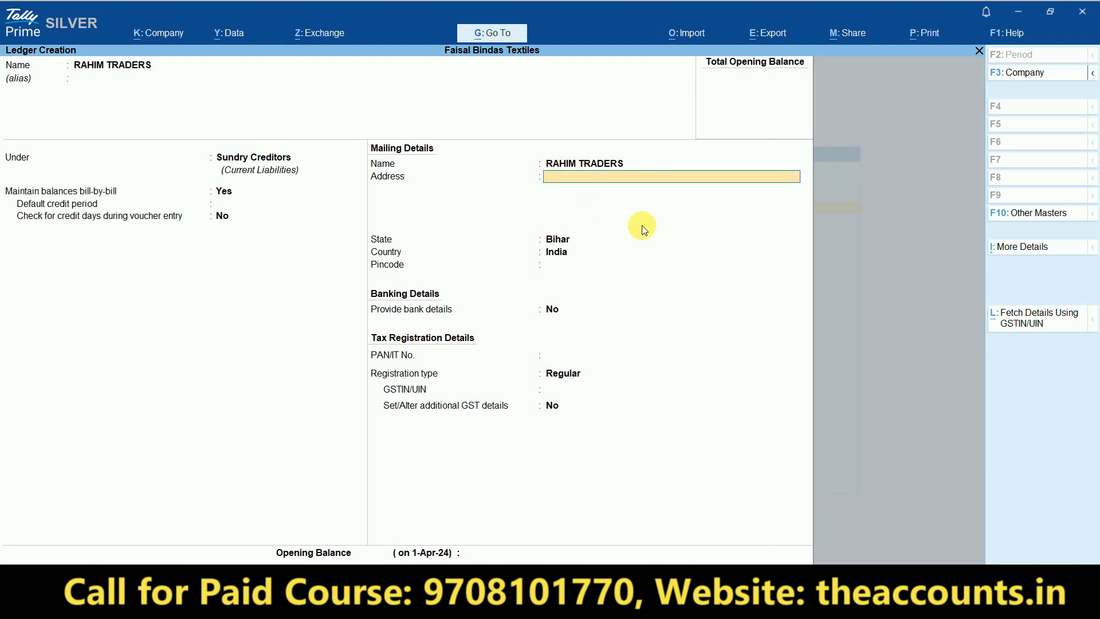
# - Skip the address, keep State Bihar, and leave pincode, bank details and PAN empty
pyautogui.hotkey('ctrl', '1')
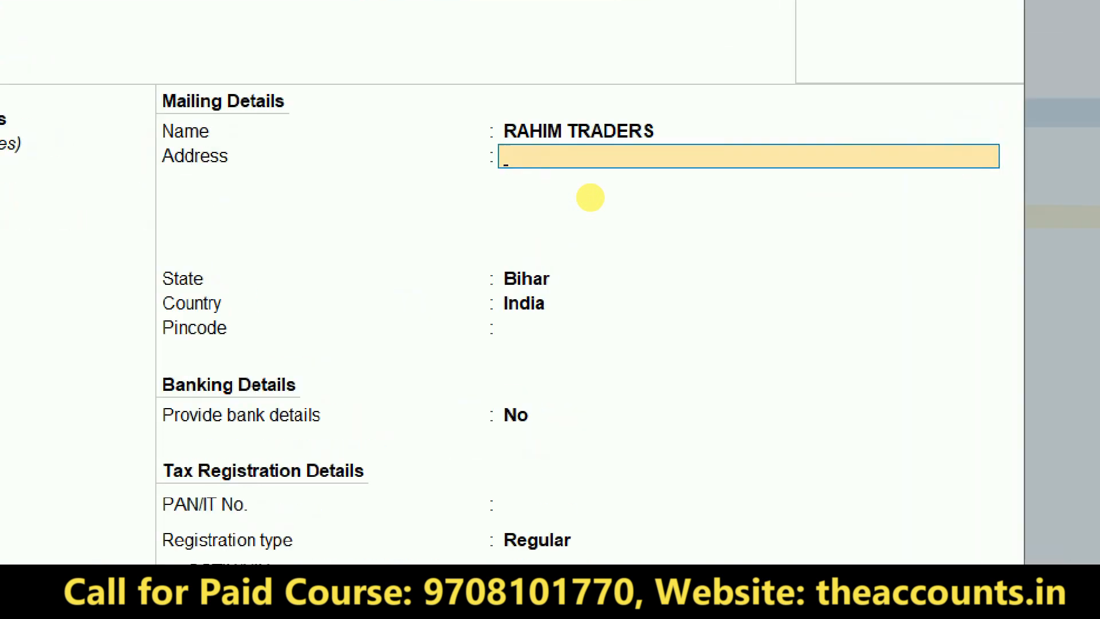
pyautogui.moveTo(519, 224)
pyautogui.mouseDown()
pyautogui.moveTo(450, 388)
pyautogui.moveTo(495, 192)
pyautogui.mouseUp()
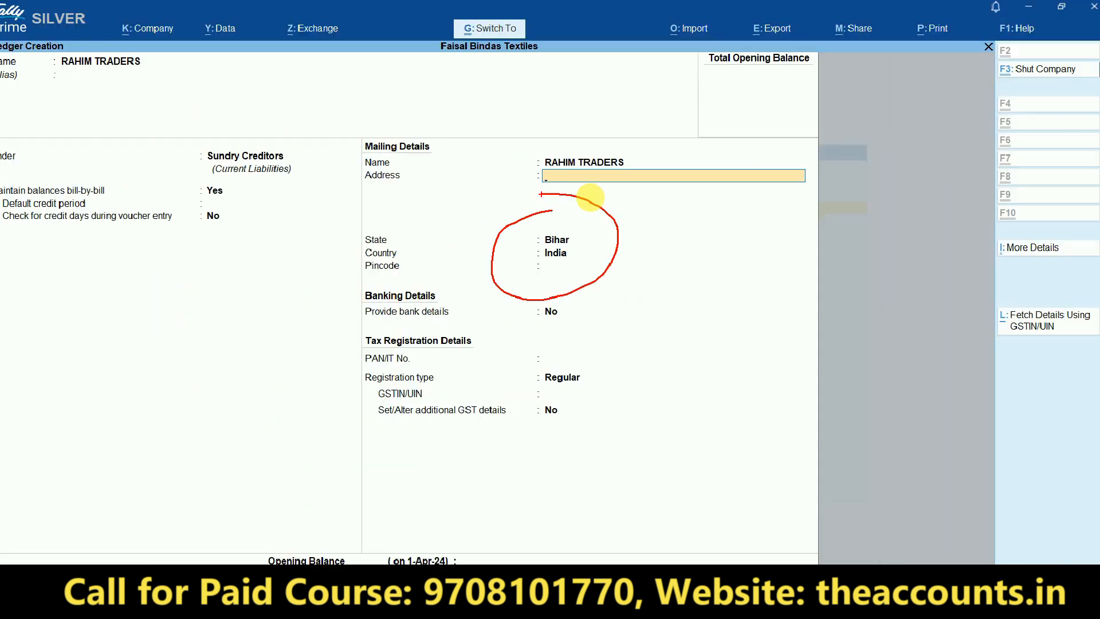
pyautogui.press('Return')
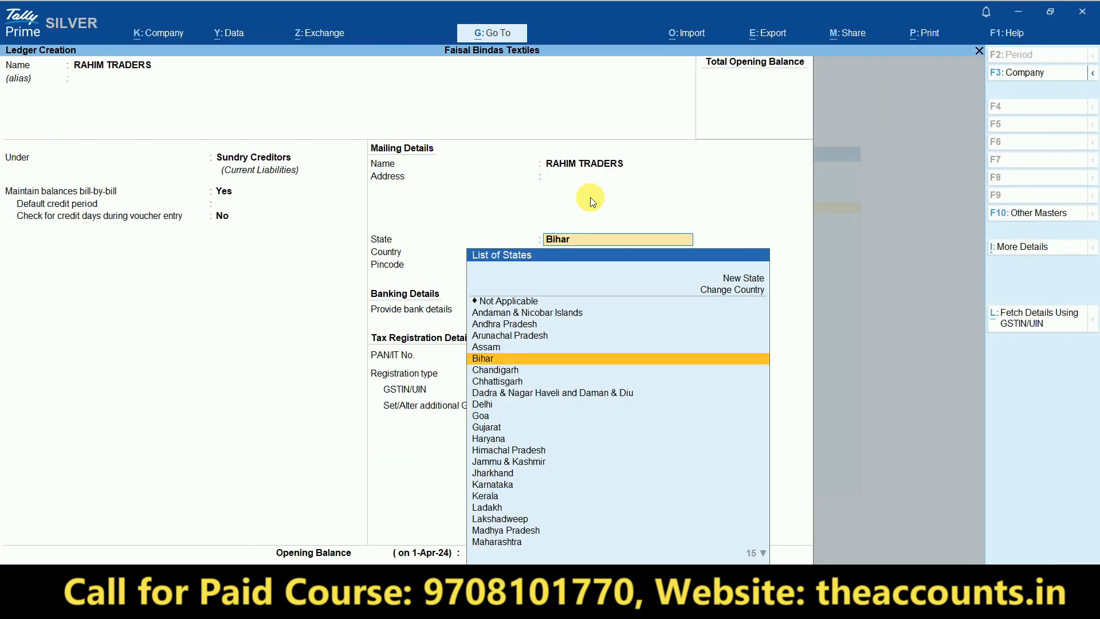
pyautogui.press('Return')
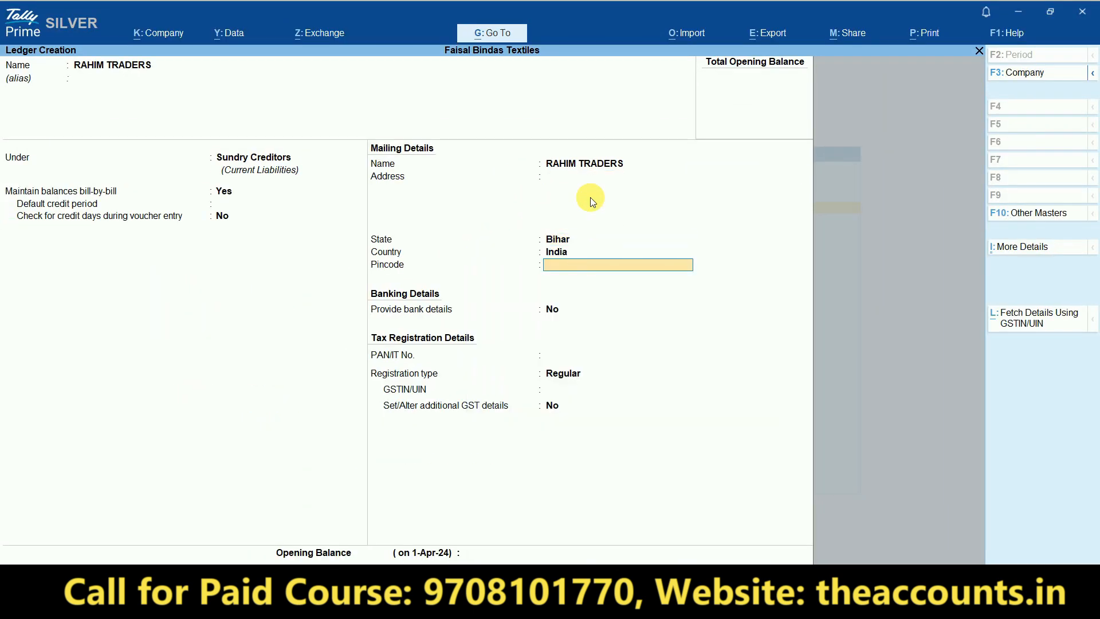
pyautogui.press('Return')
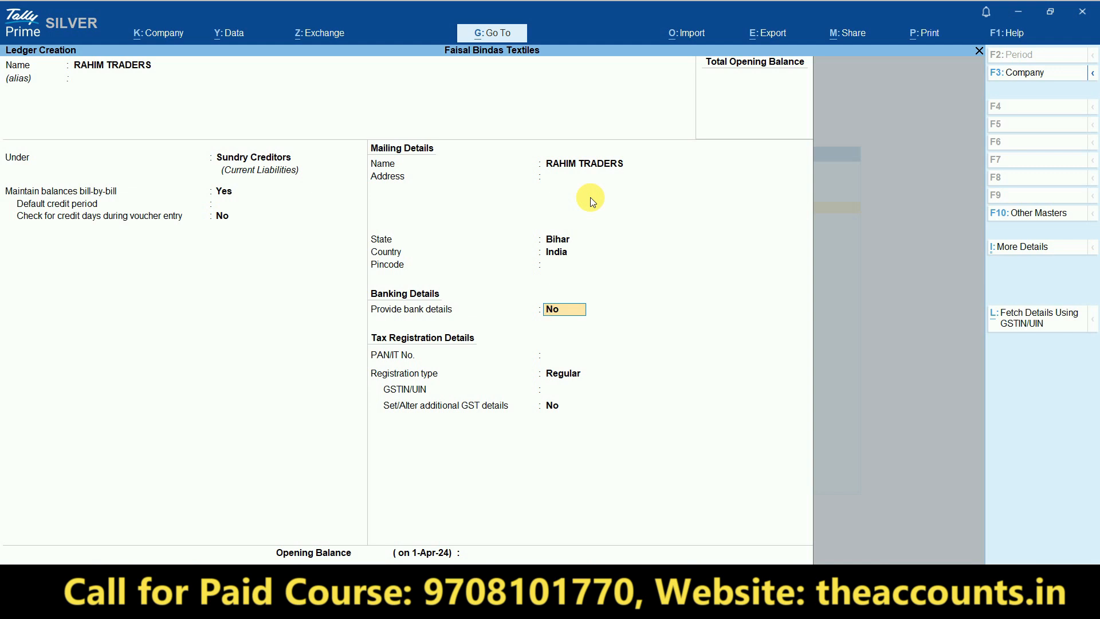
pyautogui.press('Return')
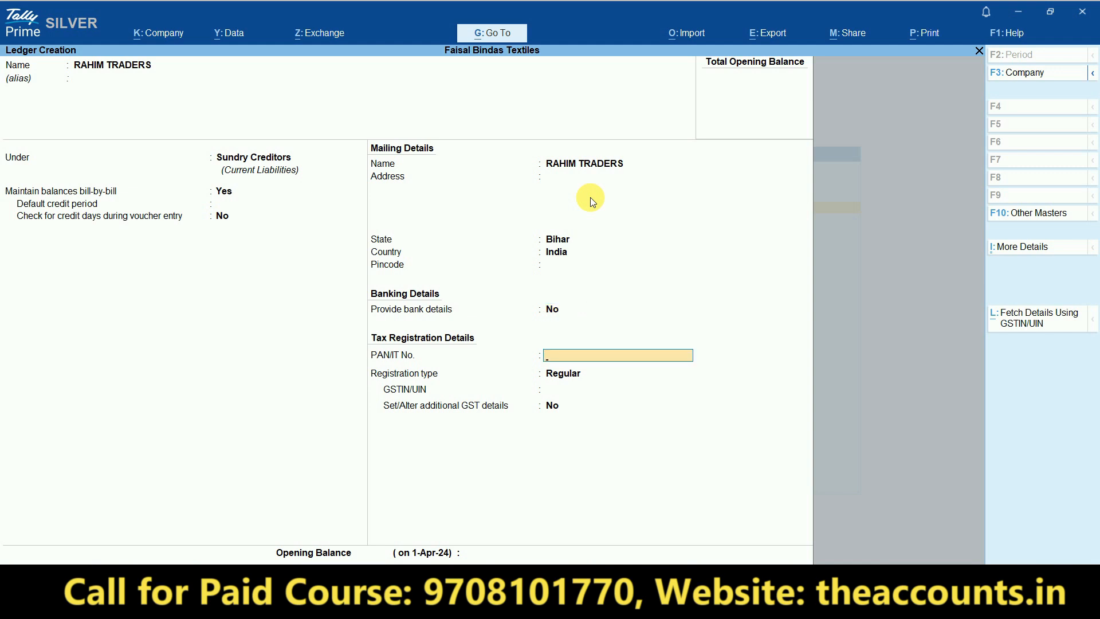
pyautogui.press('Return')
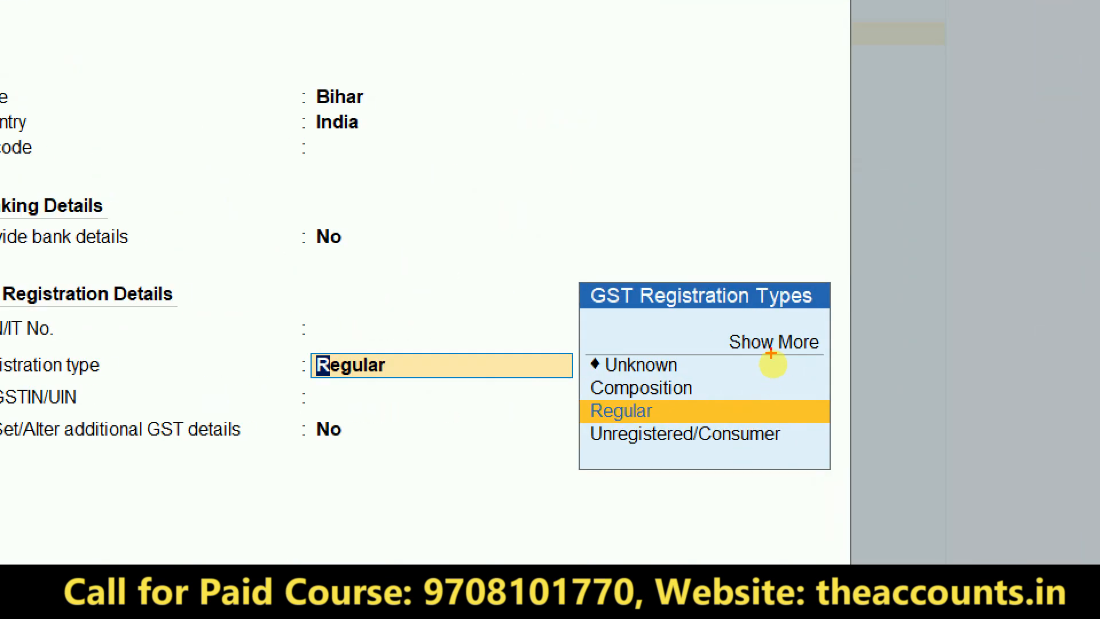
# - Expand the full GST Registration Types list and pick Regular for RAHIM TRADERS
pyautogui.moveTo(725, 322)
pyautogui.mouseDown()
pyautogui.moveTo(788, 388)
pyautogui.moveTo(744, 316)
pyautogui.mouseUp()
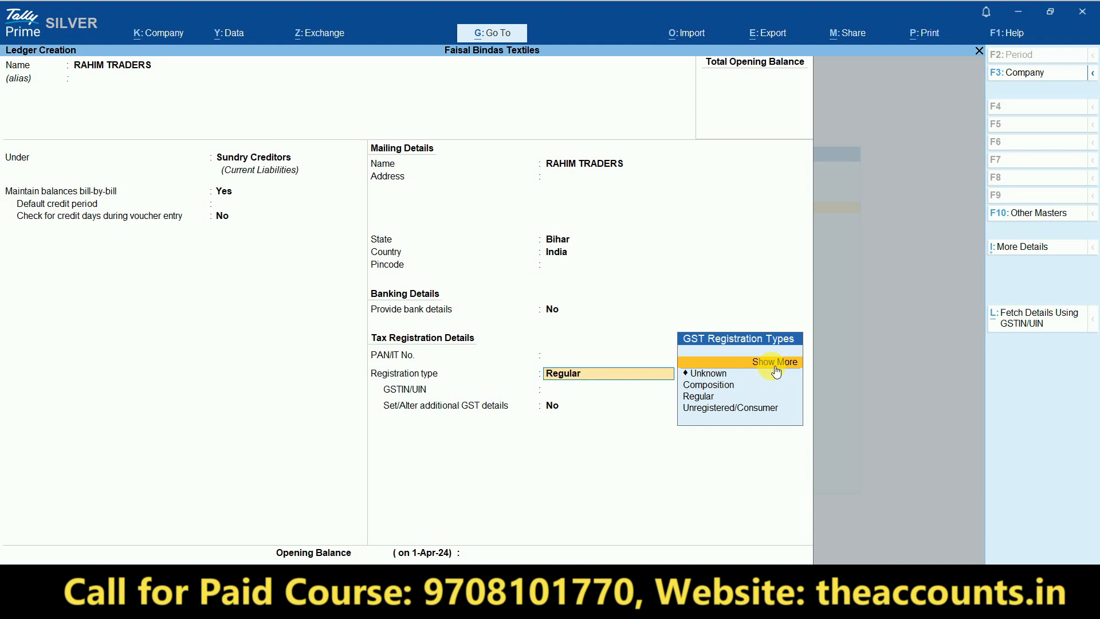
pyautogui.click(774, 367)
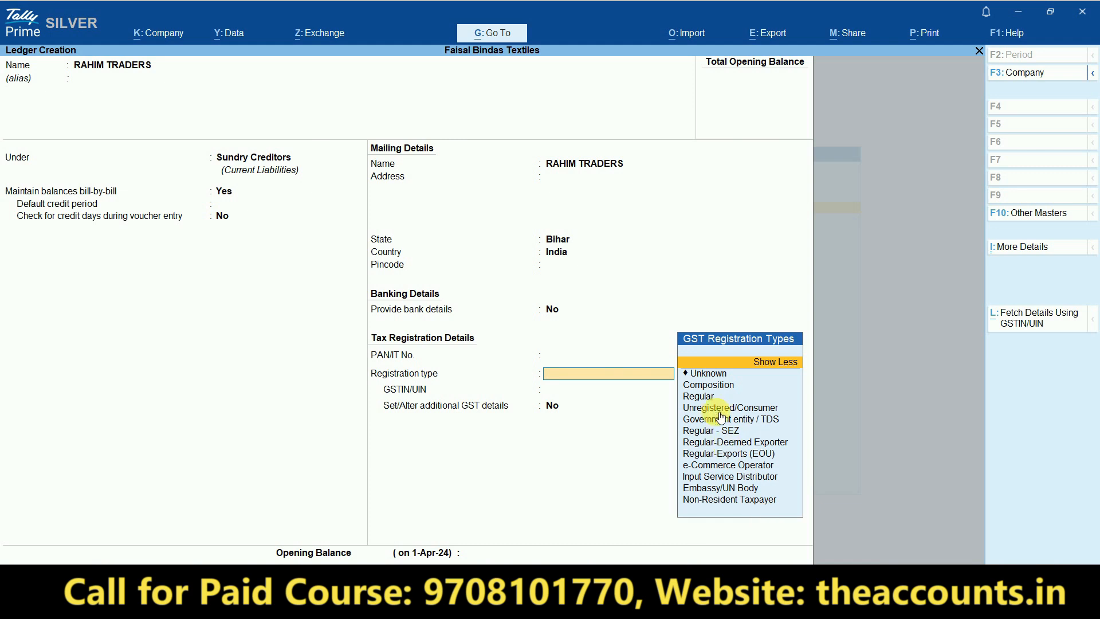
pyautogui.click(712, 400)
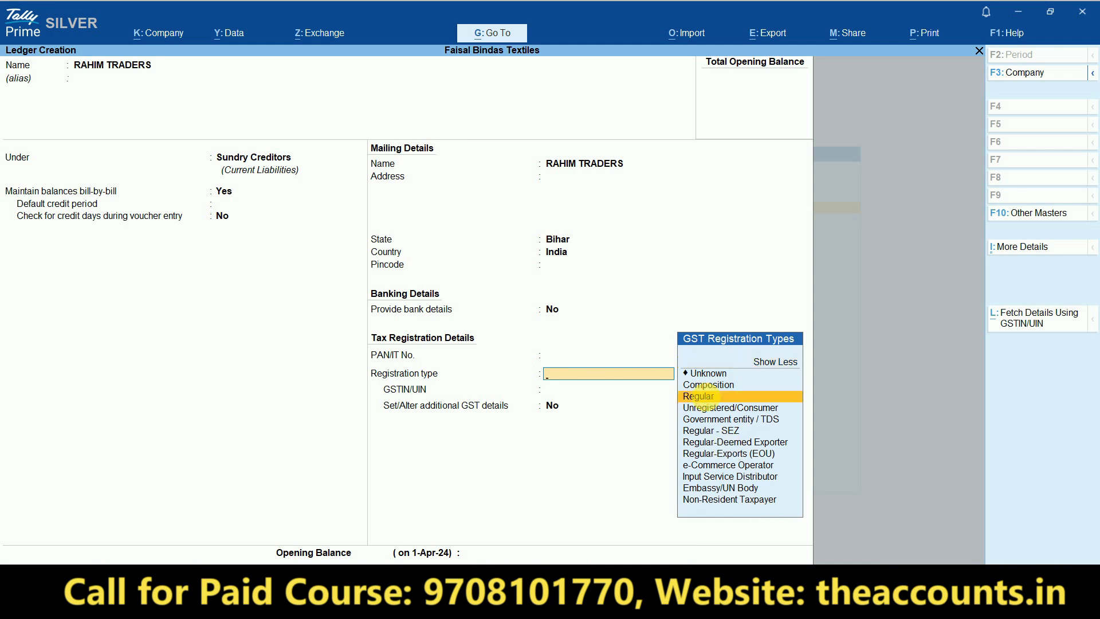
pyautogui.click(712, 401)
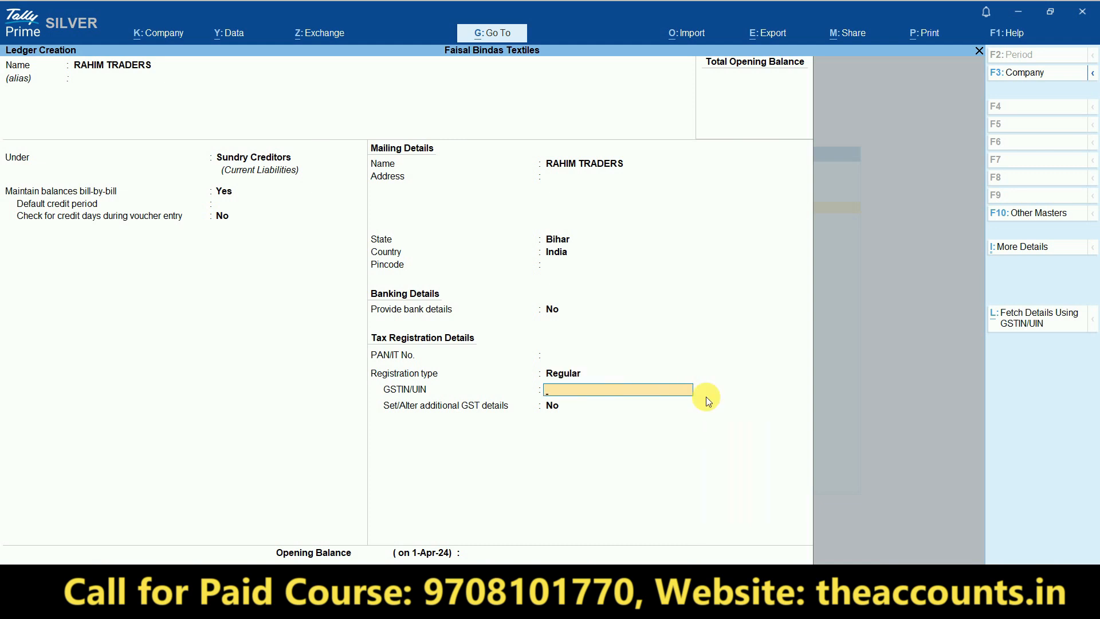
pyautogui.hotkey('alt', 'Tab')
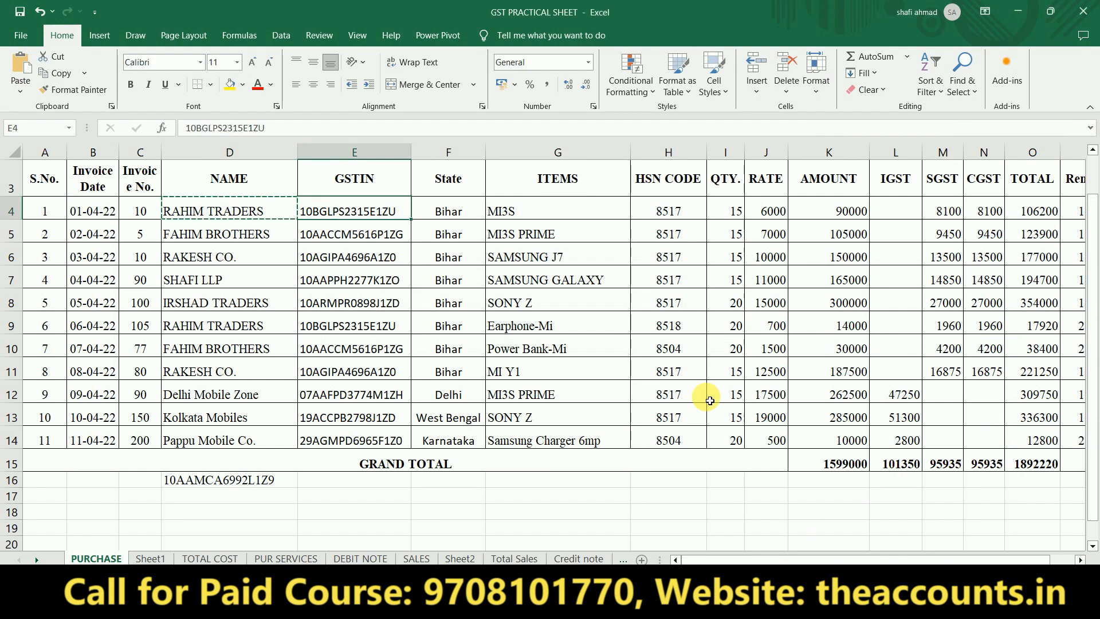
pyautogui.hotkey('ctrl', 'c')
pyautogui.hotkey('alt', 'Tab')
pyautogui.hotkey('ctrl', 'v')
pyautogui.press('Return')
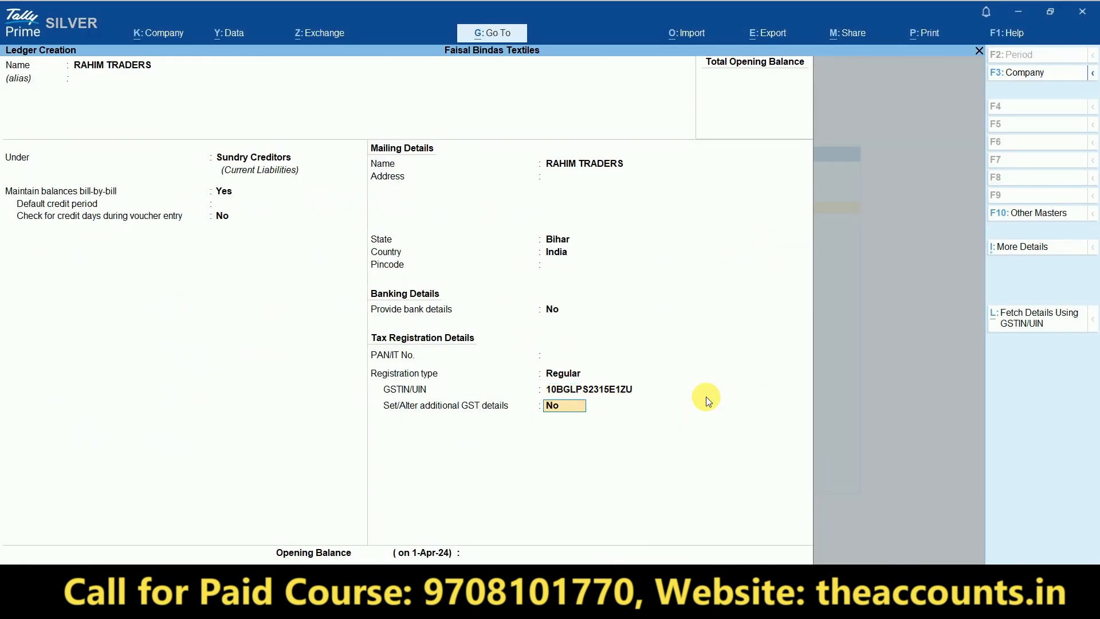
pyautogui.press('Return')
pyautogui.press('Return')
pyautogui.press('Return')
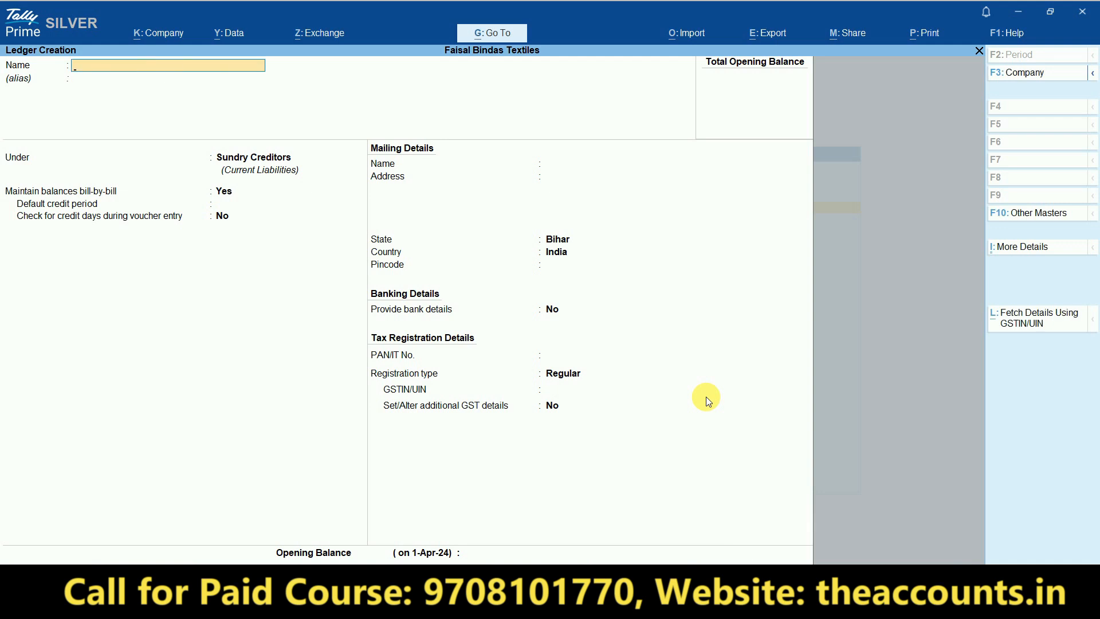
# - Enter 'Purchase GST' in the new ledger's Name field
pyautogui.write('Purchase GST')
pyautogui.hotkey('ctrl', '1')
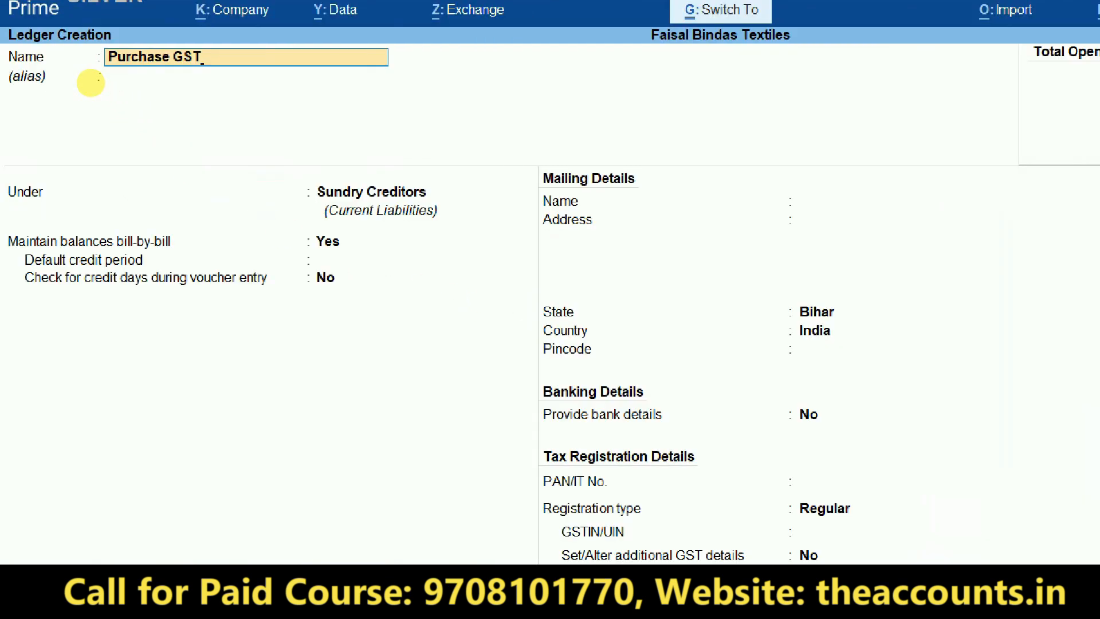
pyautogui.click(91, 83)
pyautogui.moveTo(137, 83)
pyautogui.mouseDown()
pyautogui.moveTo(373, 29)
pyautogui.moveTo(49, 95)
pyautogui.moveTo(188, 86)
pyautogui.mouseUp()
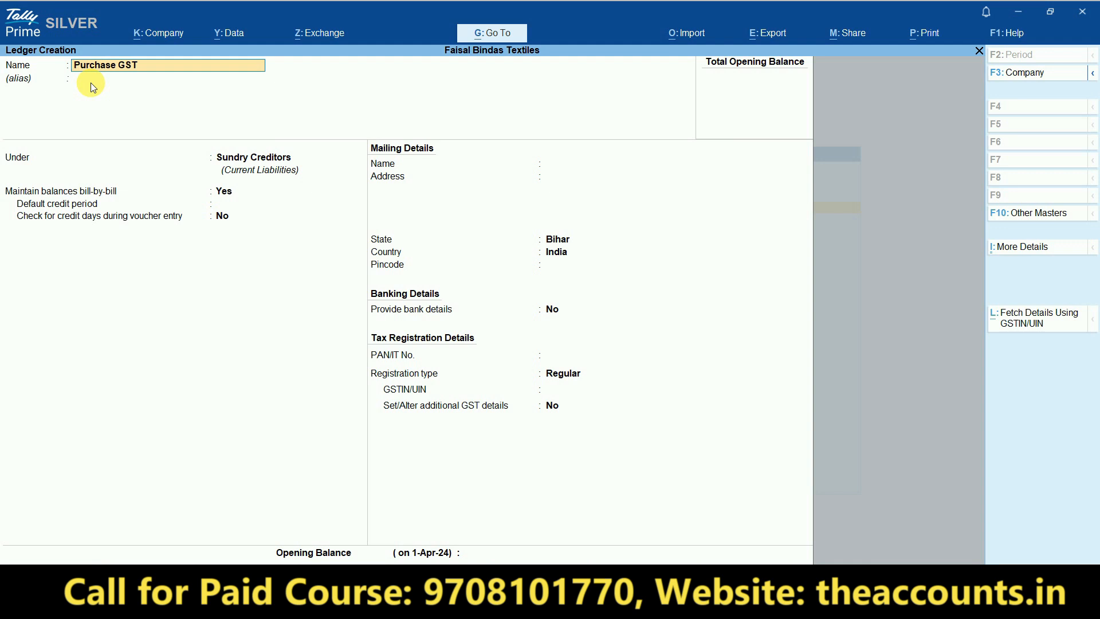
# - Skip the alias, choose Purchase Accounts as the group, and keep ledger type Not Applicable
pyautogui.press('Return')
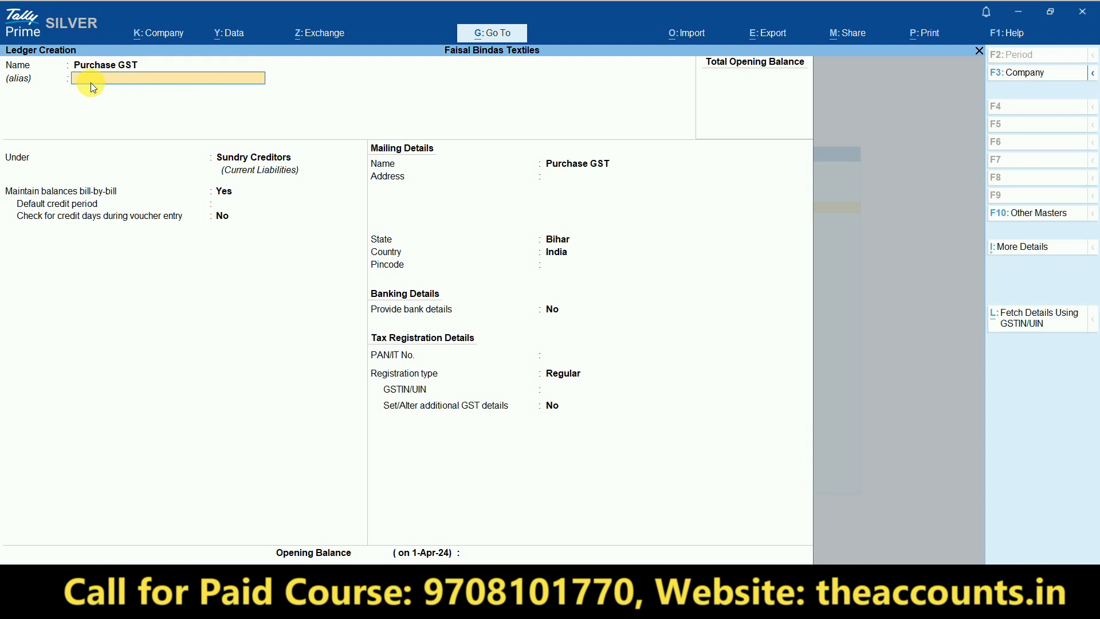
pyautogui.press('Return')
pyautogui.write('Pu')
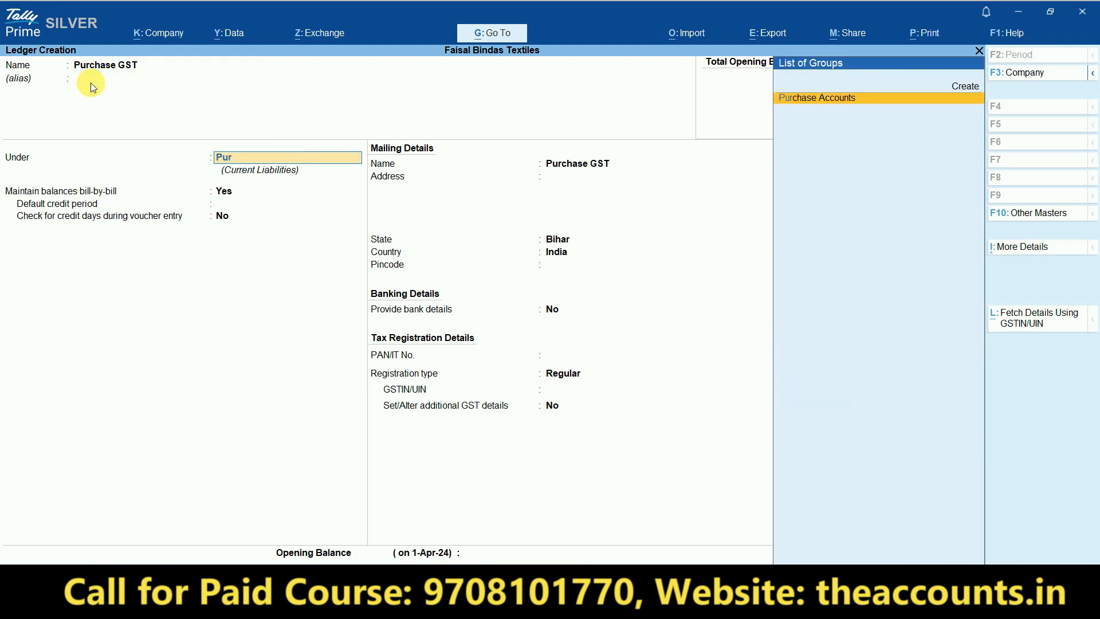
pyautogui.write('r')
pyautogui.press('Return')
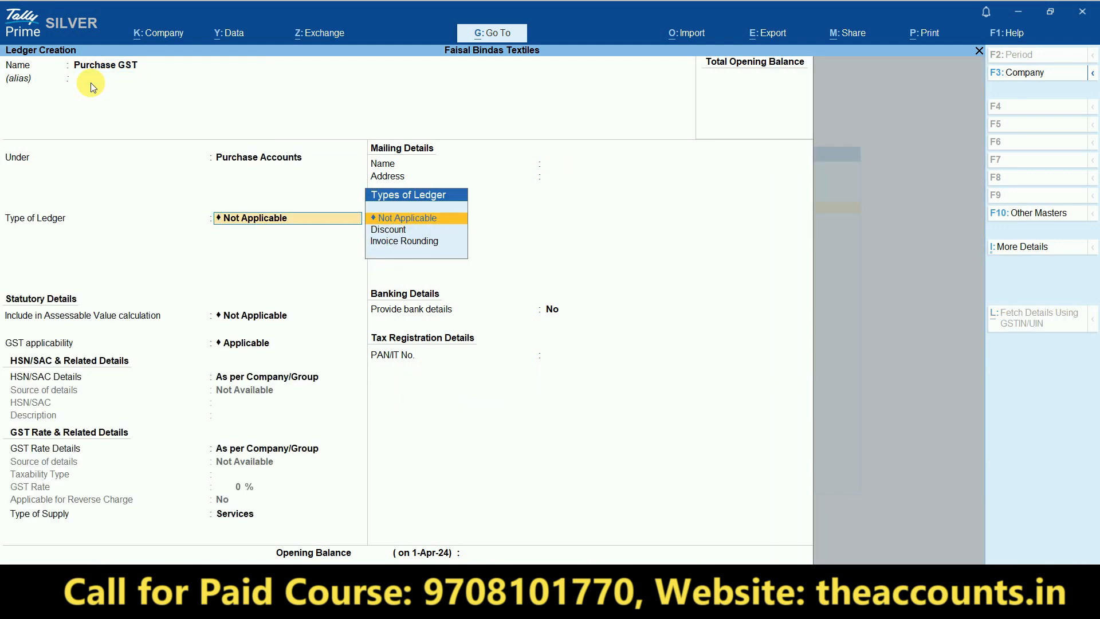
pyautogui.press('Return')
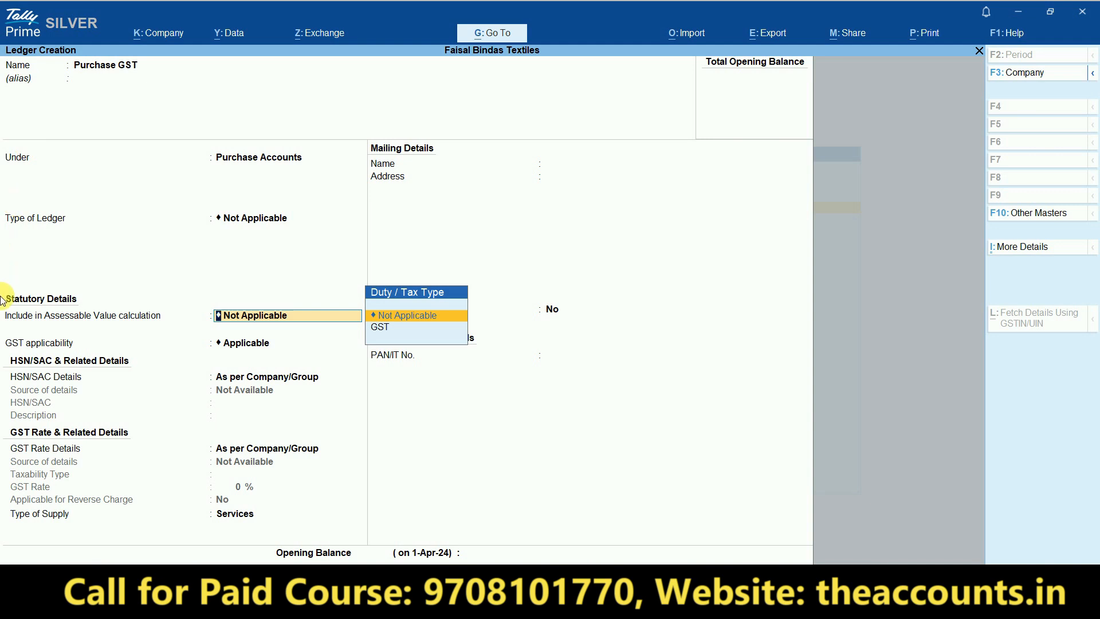
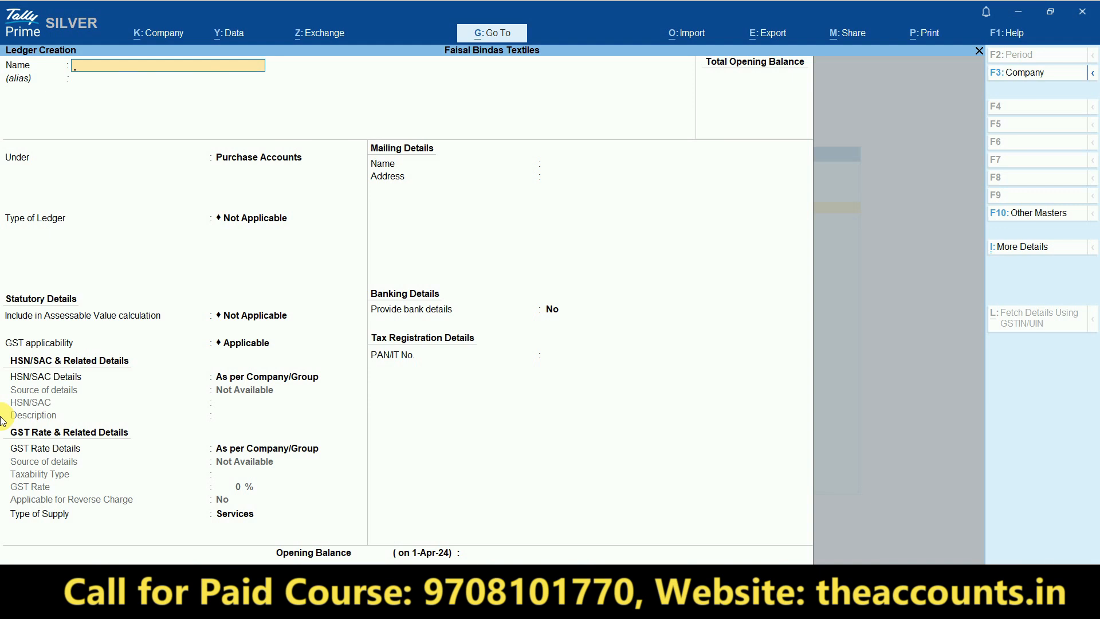
# - Create ledger SGST under Duties & Taxes with duty type GST, tax type SGST/UTGST, and 0%
pyautogui.write('SGST')
pyautogui.press('Return')
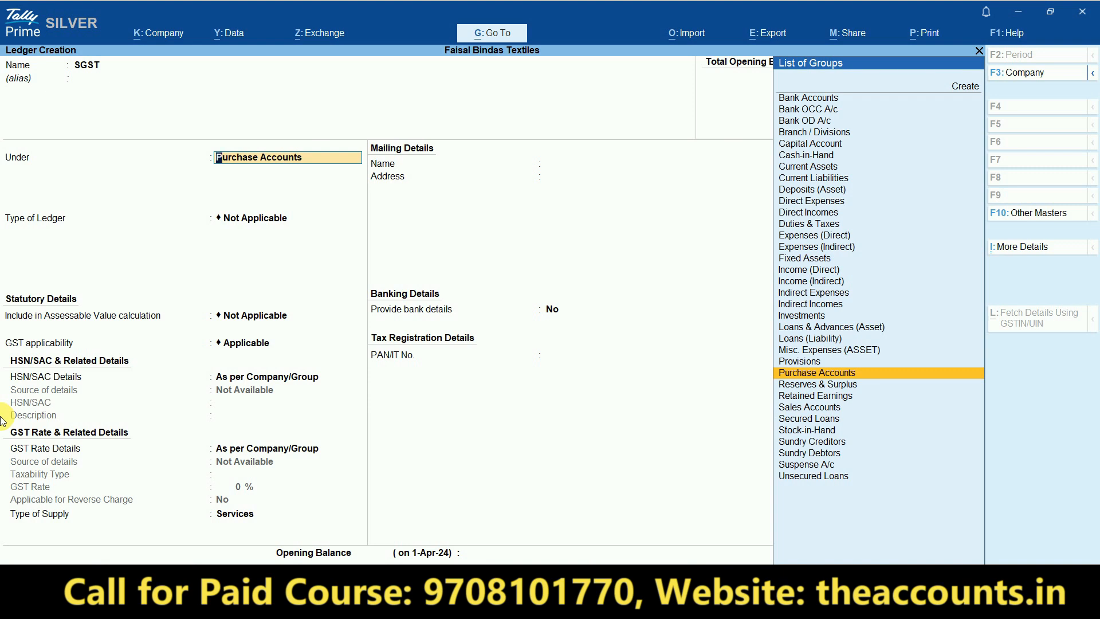
pyautogui.write('DU')
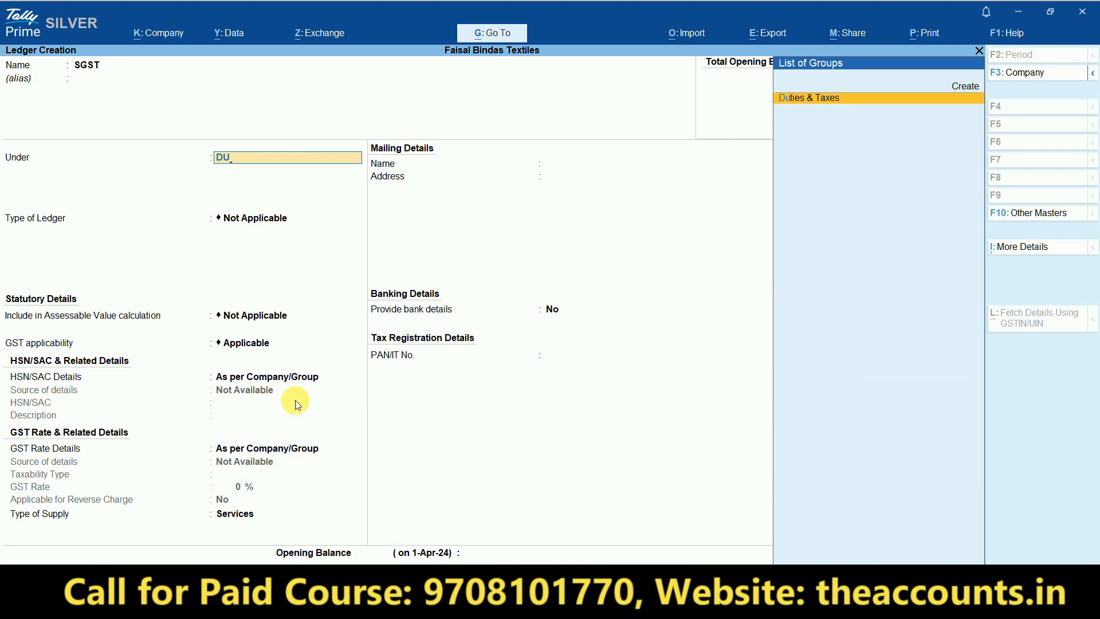
pyautogui.click(831, 98)
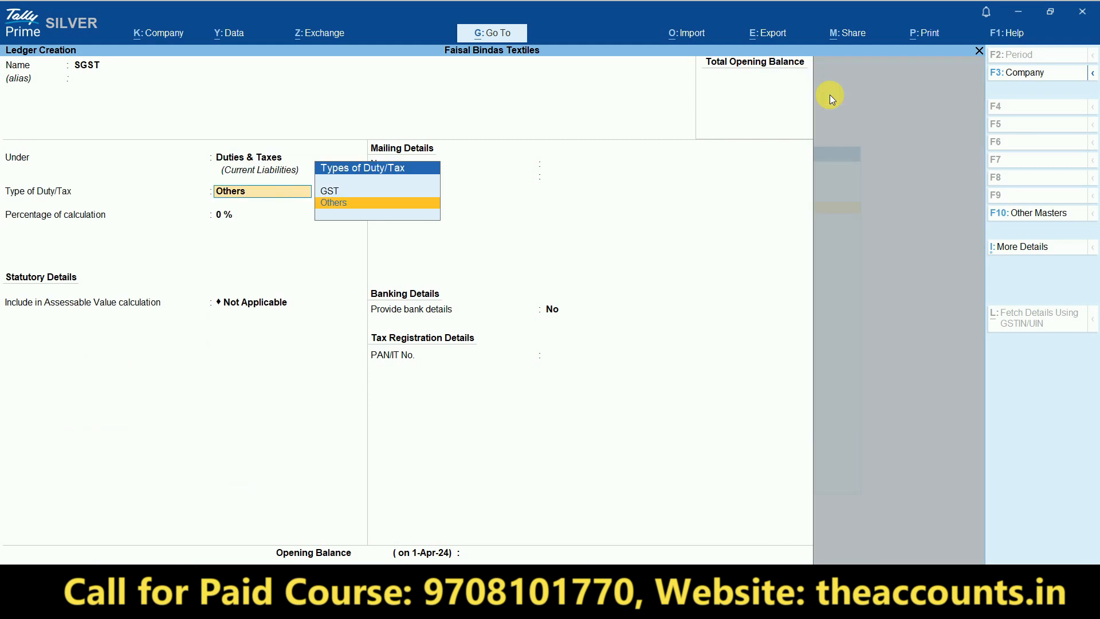
pyautogui.click(330, 196)
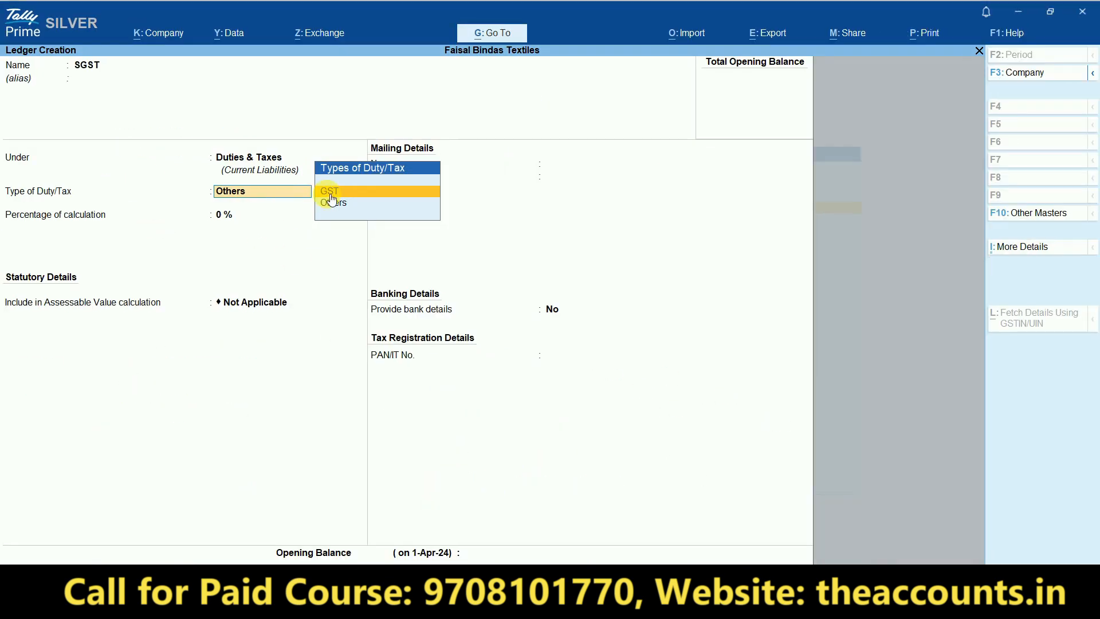
pyautogui.click(326, 196)
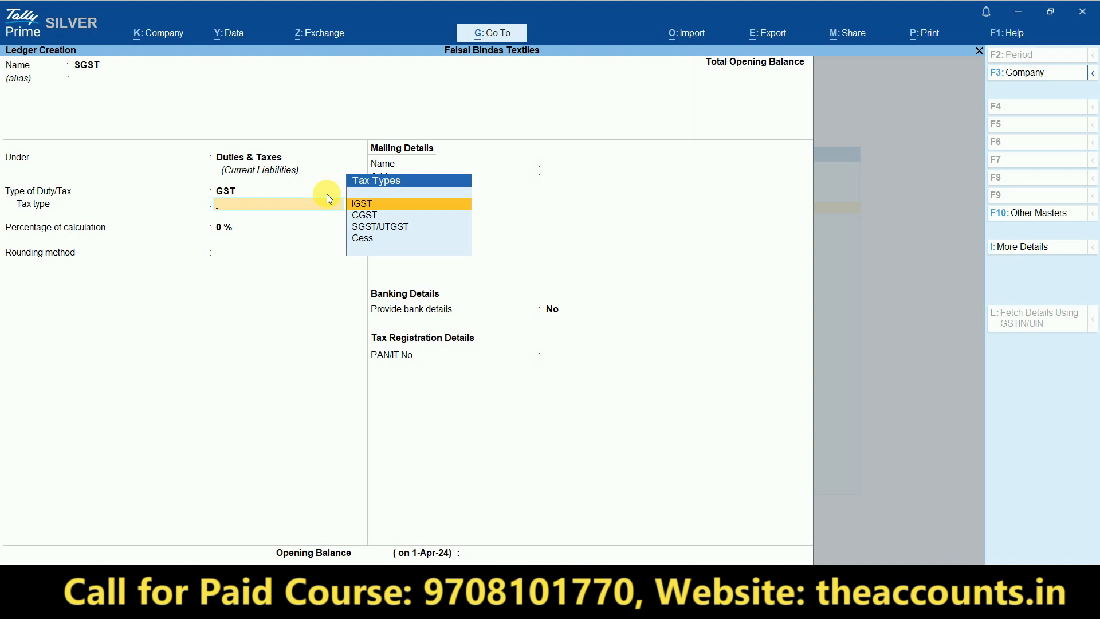
pyautogui.click(380, 228)
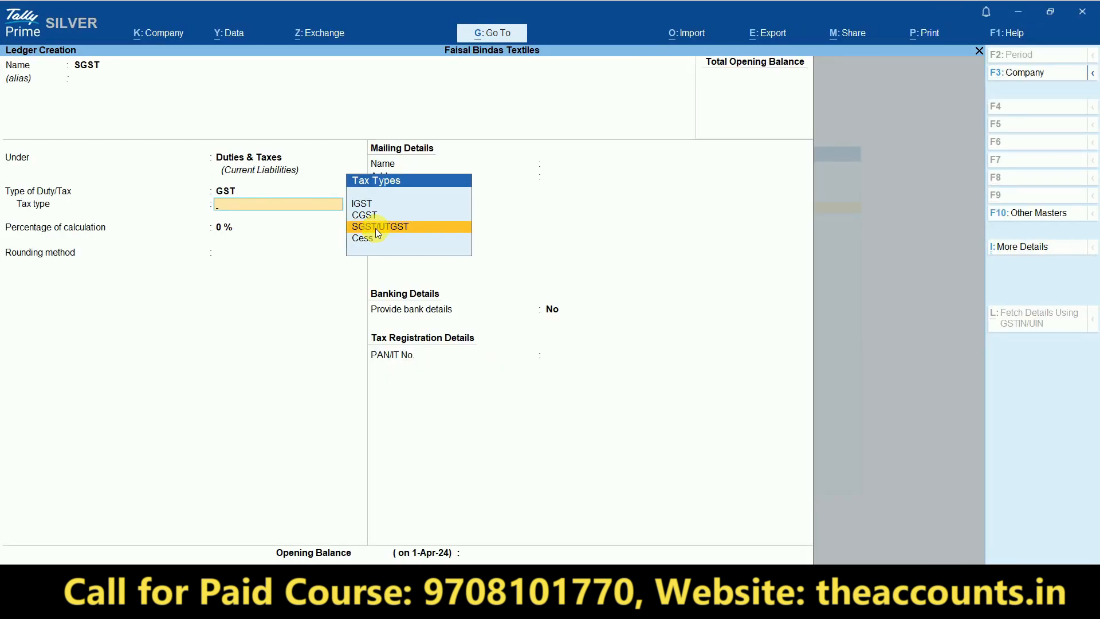
pyautogui.click(377, 227)
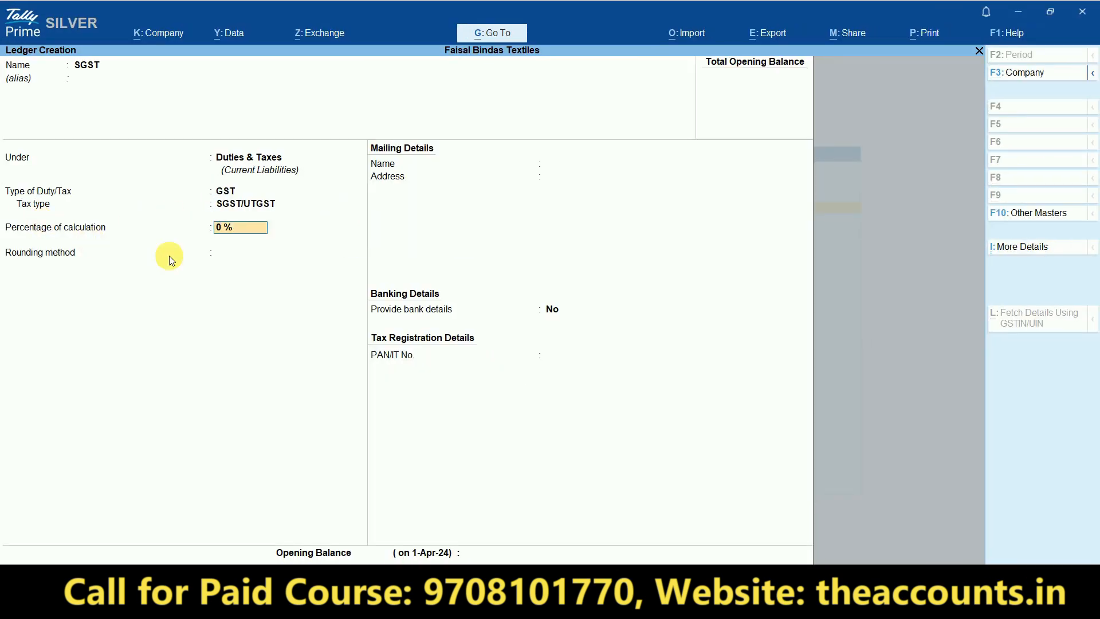
pyautogui.click(245, 252)
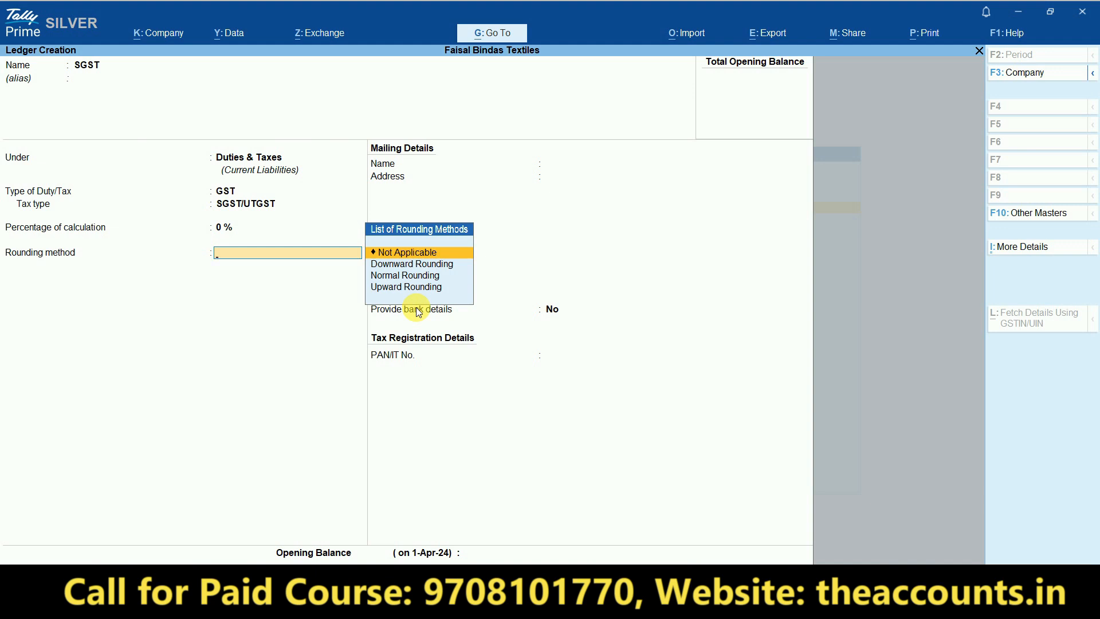
pyautogui.press('Return')
pyautogui.press('Return')
pyautogui.press('Return')
pyautogui.press('Return')
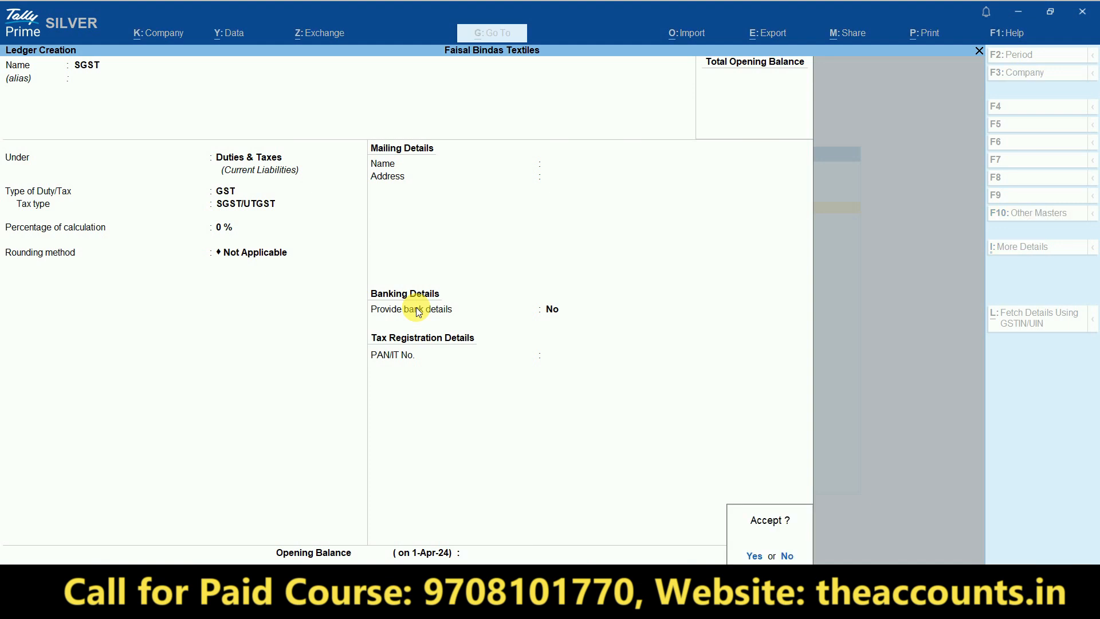
# - Create ledger CGST under Duties & Taxes with duty type GST and tax type CGST
pyautogui.write('CGST')
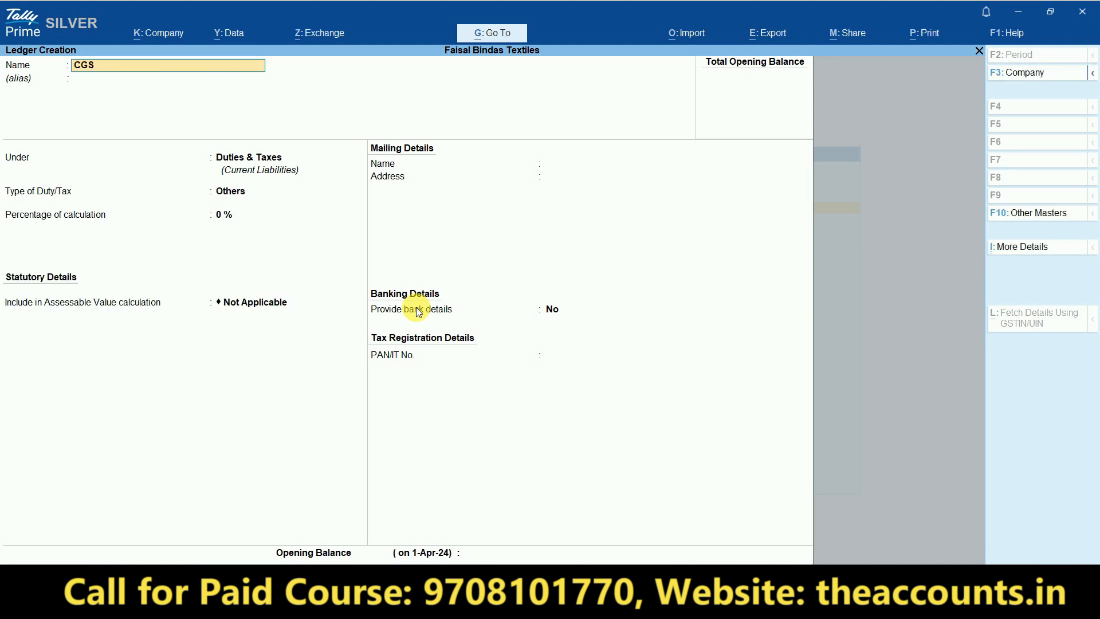
pyautogui.press('Return')
pyautogui.press('Return')
pyautogui.press('Up')
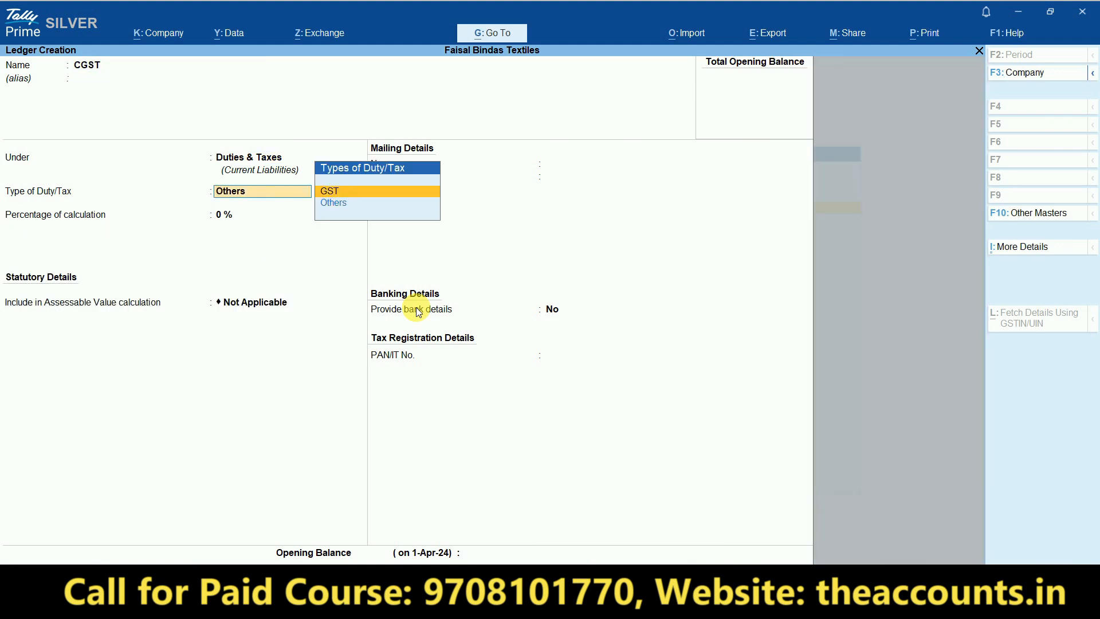
pyautogui.press('Return')
pyautogui.write('c')
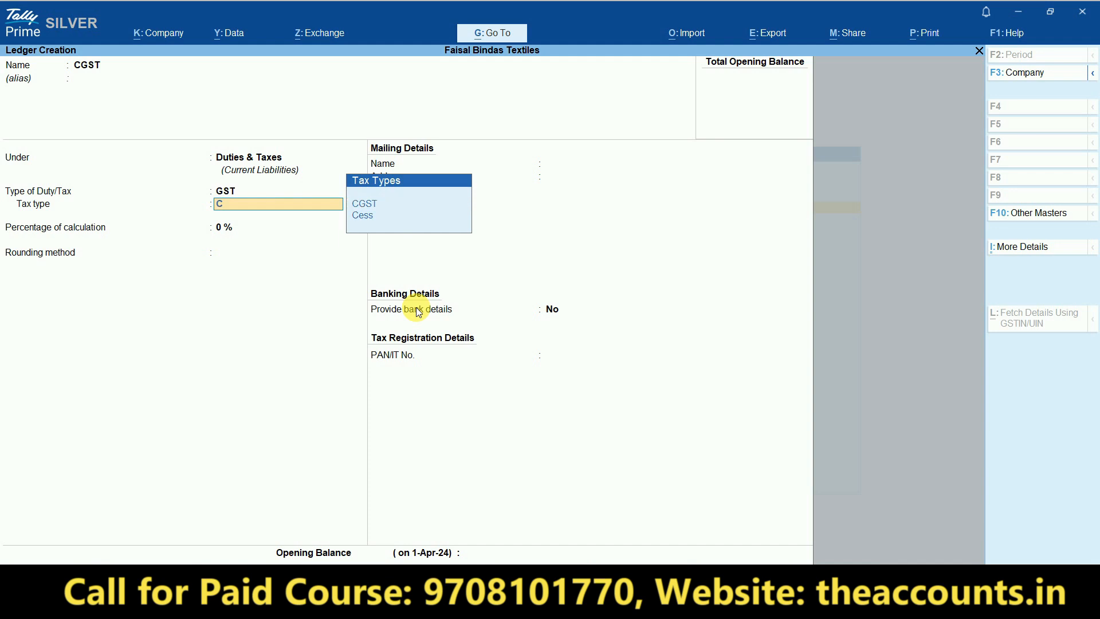
pyautogui.press('Return')
pyautogui.press('Return')
pyautogui.press('Return')
pyautogui.press('Return')
pyautogui.press('Return')
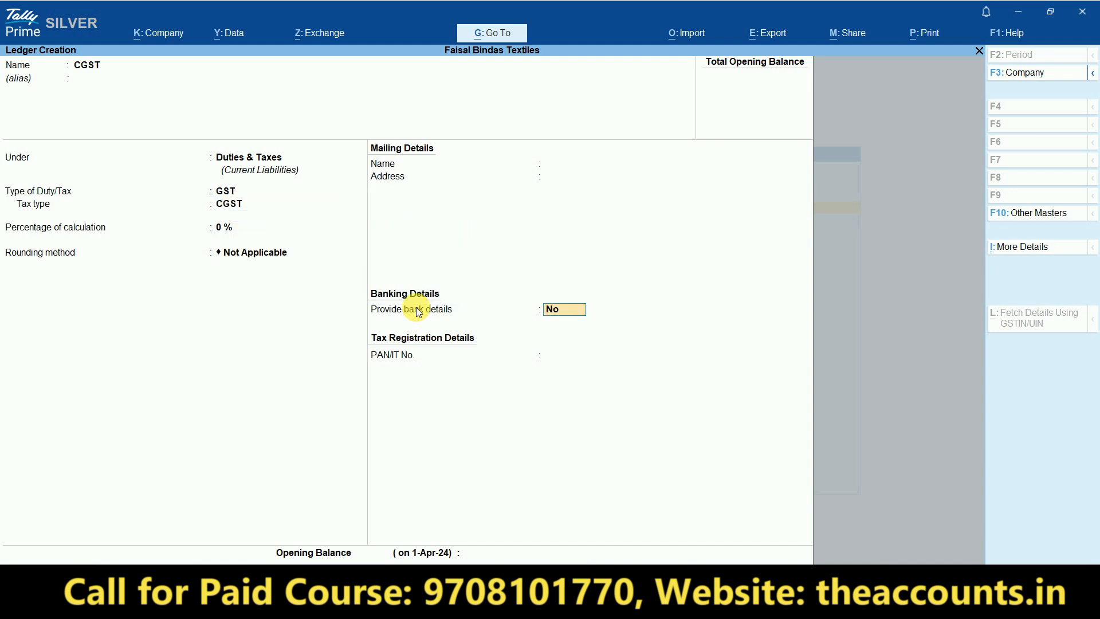
# - Create ledger IGST under Duties & Taxes with duty type GST and tax type IGST
pyautogui.press('Return')
pyautogui.write('IGST')
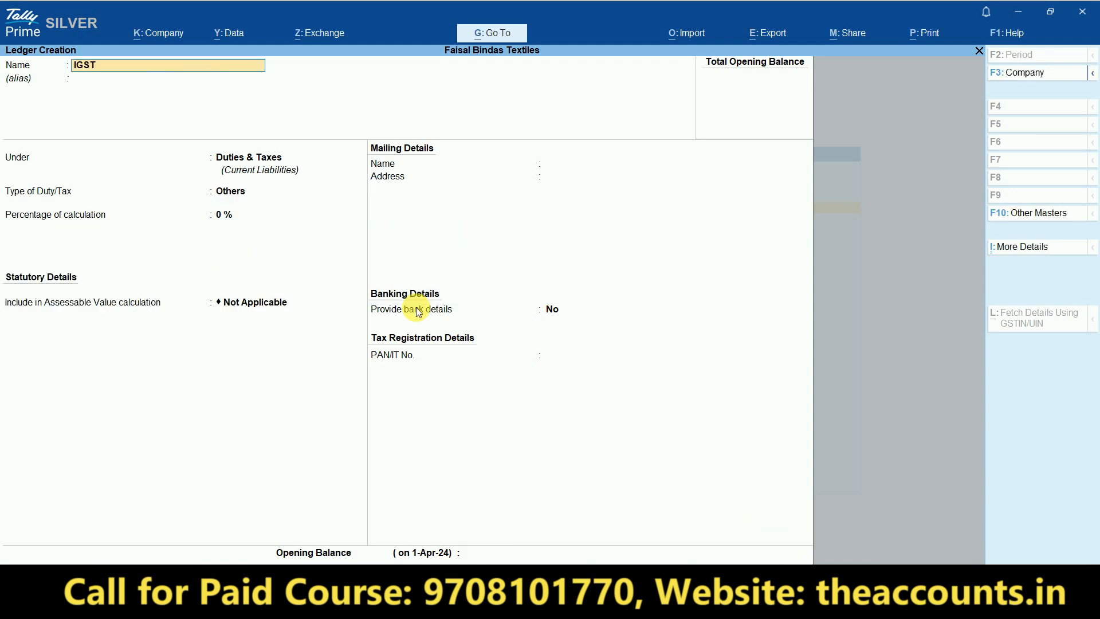
pyautogui.press('Return')
pyautogui.press('Return')
pyautogui.press('Up')
pyautogui.press('Return')
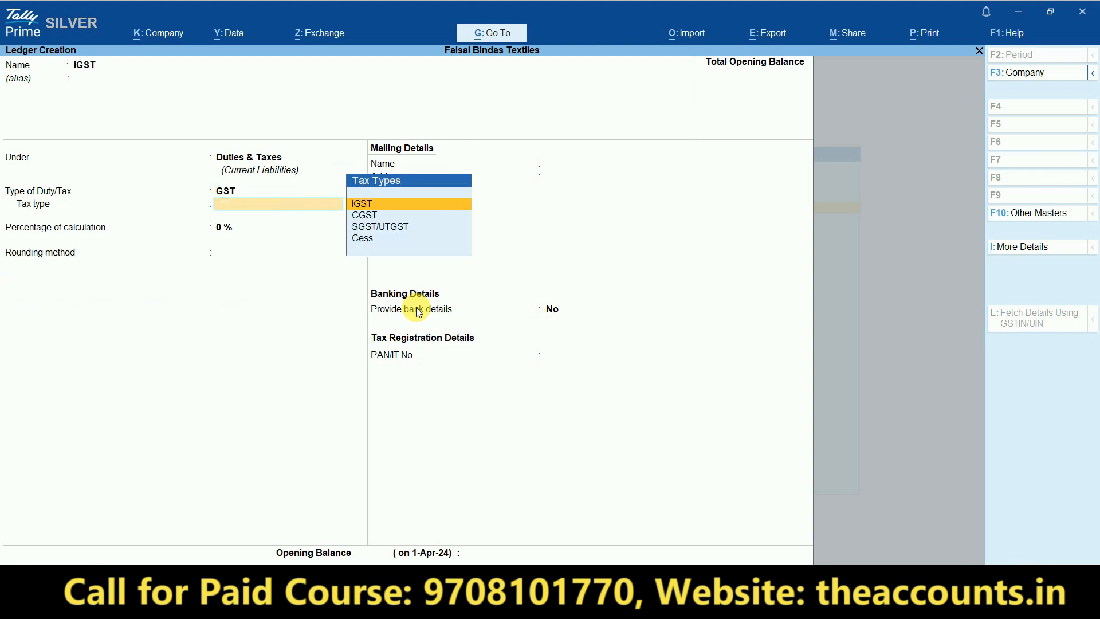
pyautogui.press('Down')
pyautogui.press('Down')
pyautogui.press('Down')
pyautogui.press('Up')
pyautogui.press('Up')
pyautogui.press('Up')
pyautogui.press('Return')
pyautogui.press('Return')
pyautogui.press('Return')
pyautogui.press('Return')
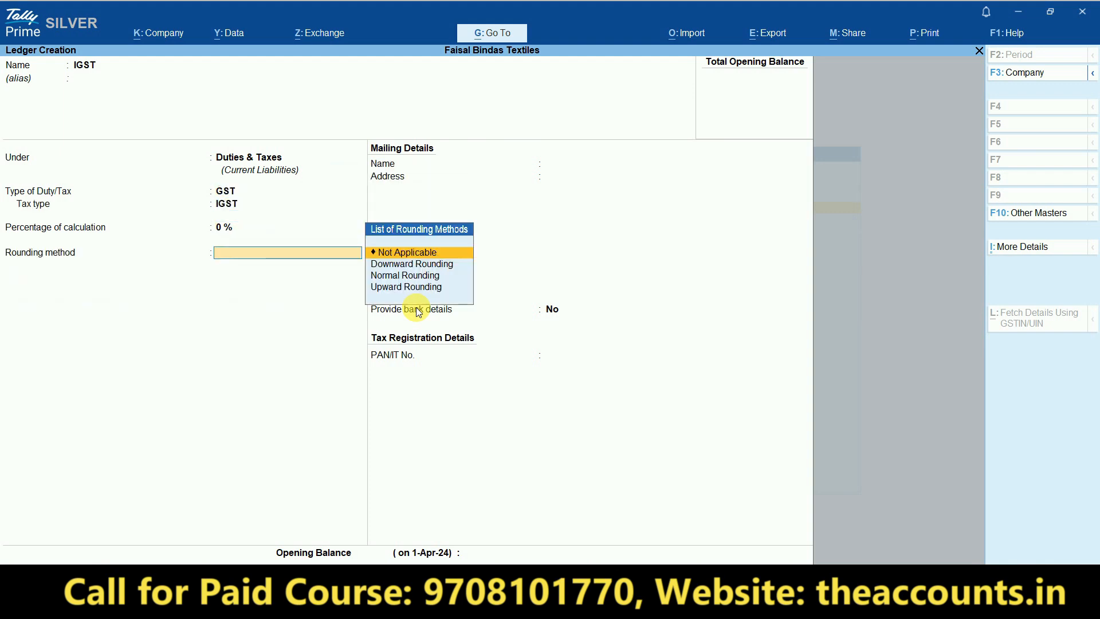
pyautogui.press('Return')
pyautogui.press('Return')
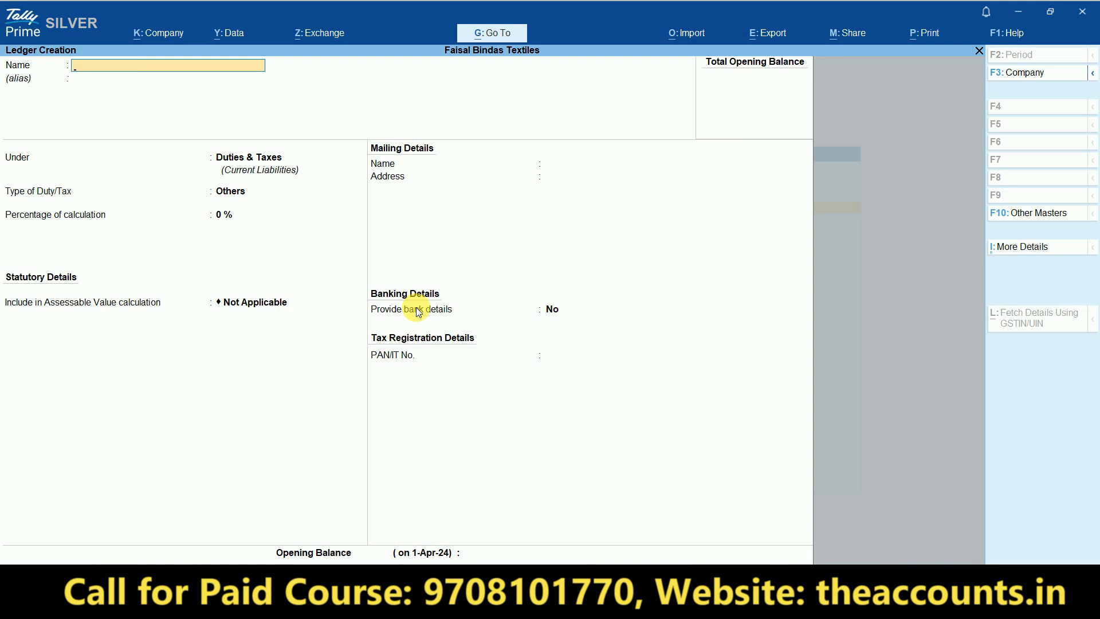
# - Check the RAHIM TRADERS invoice row in Excel, then open a new Stock Item form in TallyPrime
pyautogui.hotkey('alt', 'Tab')
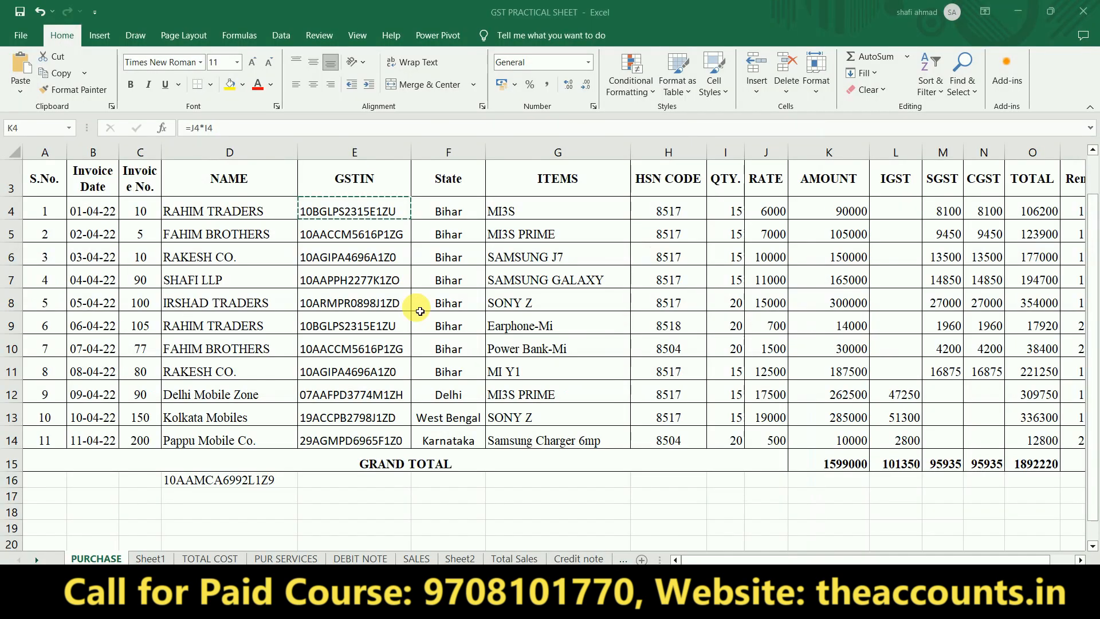
pyautogui.press('Down')
pyautogui.press('Down')
pyautogui.press('Down')
pyautogui.press('Down')
pyautogui.press('Down')
pyautogui.press('Left')
pyautogui.press('Left')
pyautogui.press('Left')
pyautogui.press('Left')
pyautogui.press('Left')
pyautogui.press('Left')
pyautogui.press('Left')
pyautogui.press('Left')
pyautogui.press('Left')
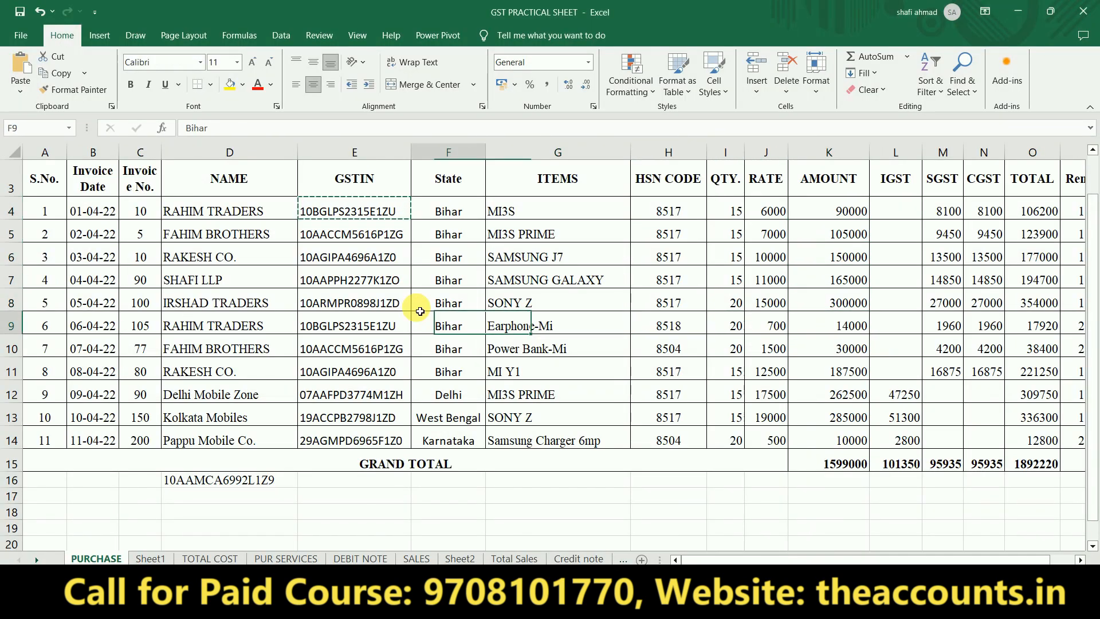
pyautogui.press('Right')
pyautogui.press('Right')
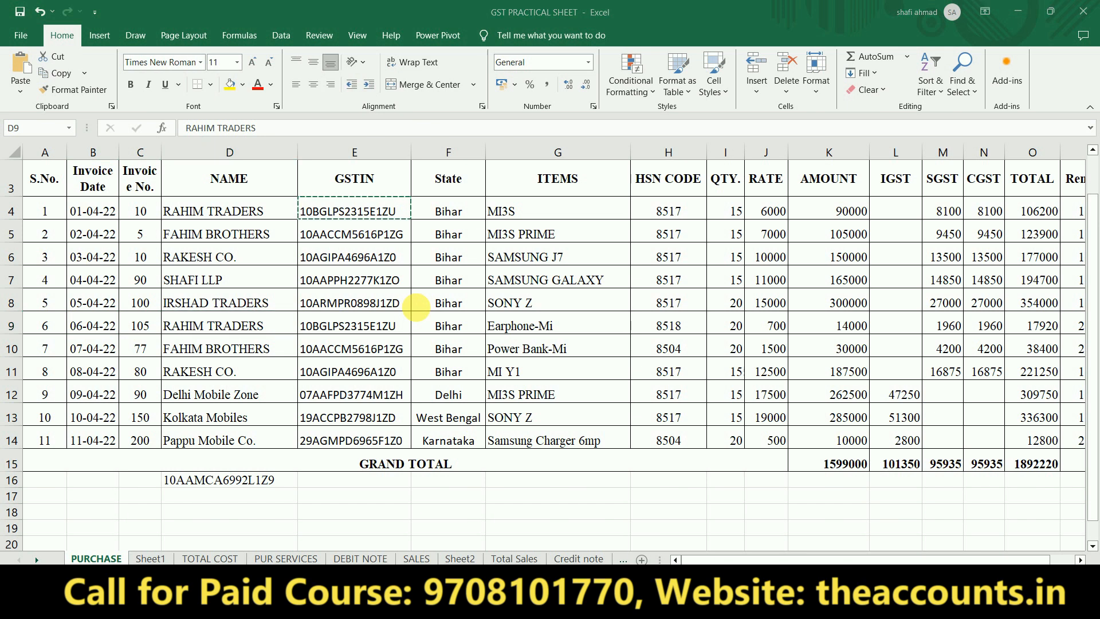
pyautogui.hotkey('alt', 'Tab')
pyautogui.press('Escape')
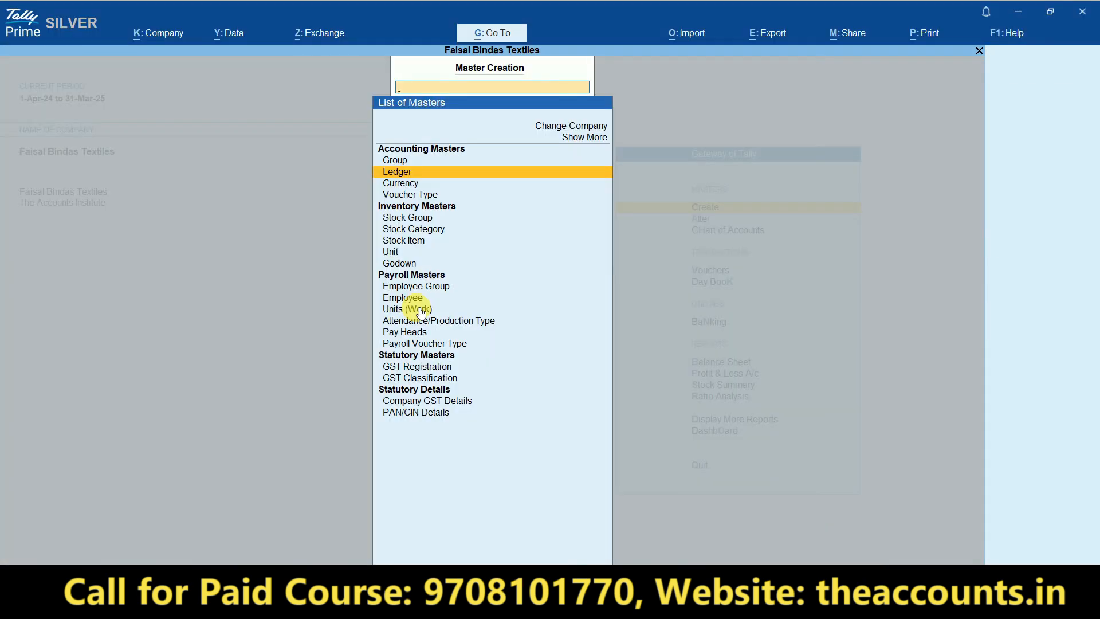
pyautogui.press('Down')
pyautogui.press('Down')
pyautogui.press('Down')
pyautogui.press('Down')
pyautogui.press('Down')
pyautogui.press('Down')
pyautogui.press('Down')
pyautogui.press('Up')
pyautogui.press('Up')
pyautogui.press('Up')
pyautogui.press('Down')
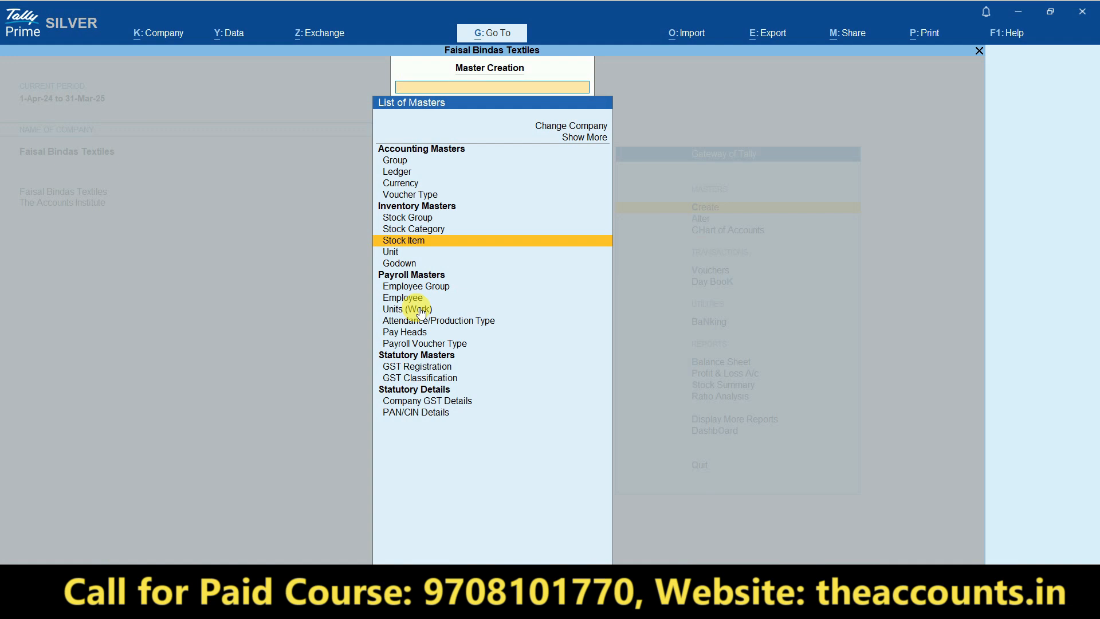
pyautogui.press('Return')
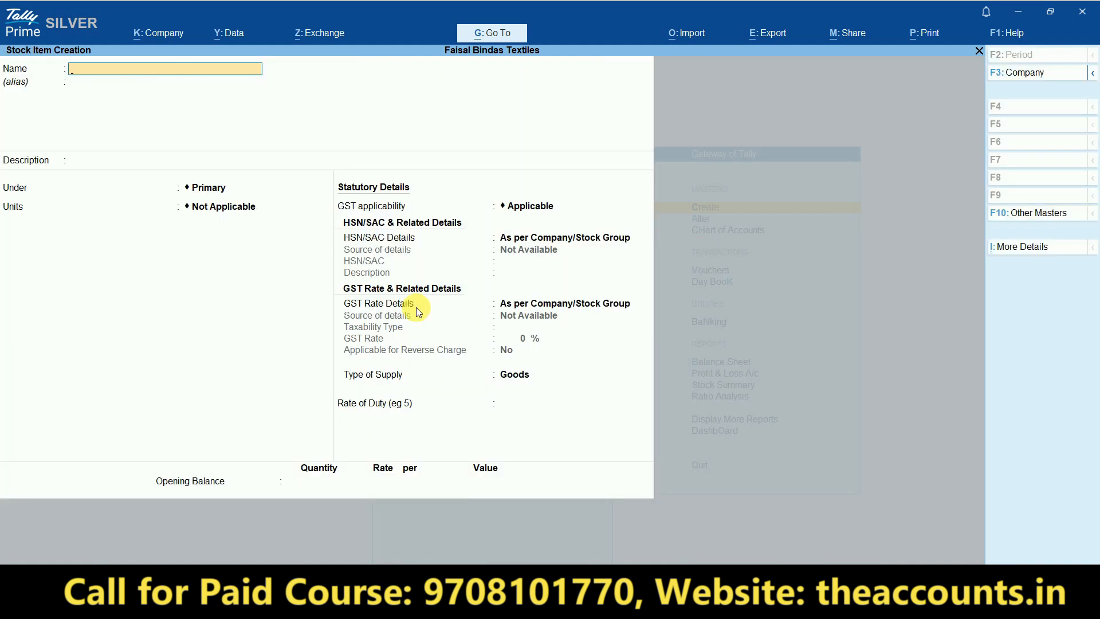
# - Copy MI3S from Excel cell G4 into the stock item Name and skip the description
pyautogui.hotkey('alt', 'Tab')
pyautogui.press('Right')
pyautogui.press('Right')
pyautogui.press('Right')
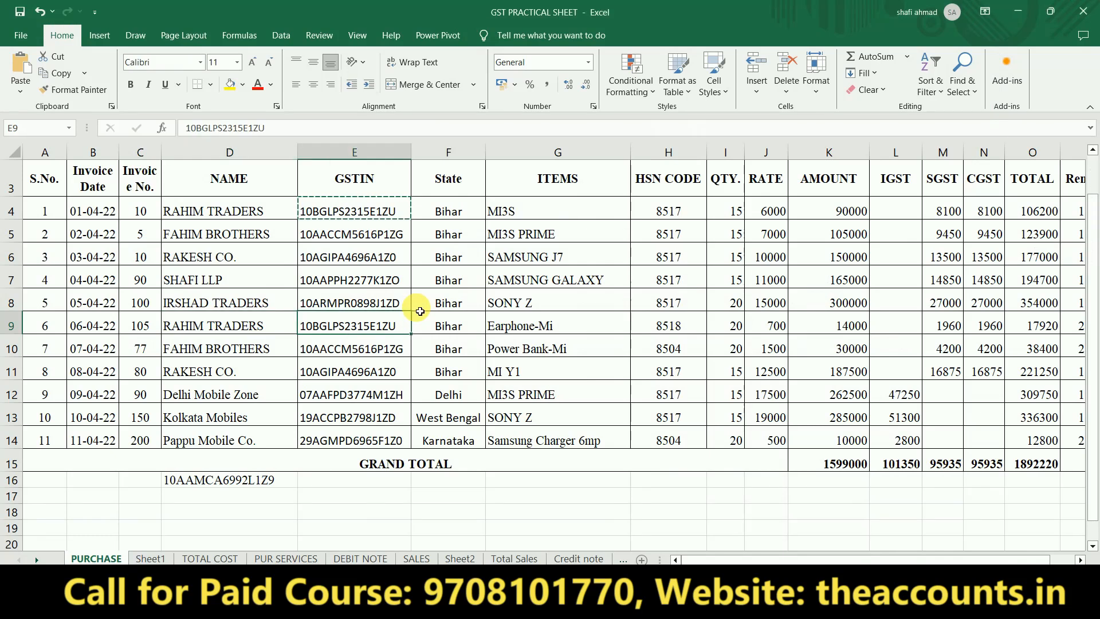
pyautogui.press('Up')
pyautogui.press('Up')
pyautogui.press('Up')
pyautogui.press('Up')
pyautogui.press('Up')
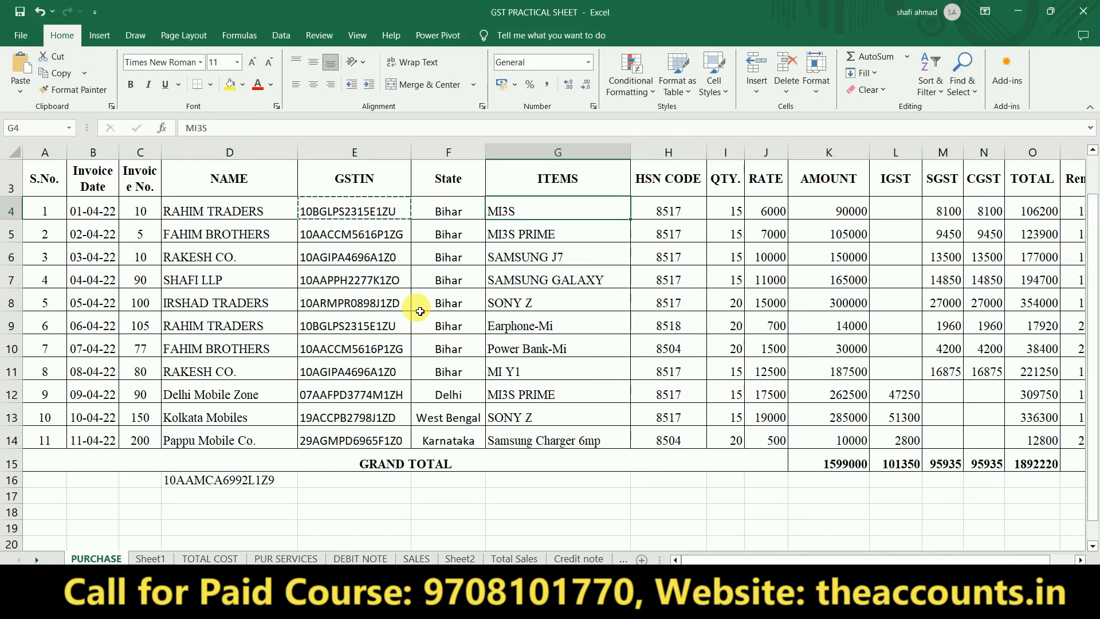
pyautogui.hotkey('ctrl', 'c')
pyautogui.hotkey('alt', 'Tab')
pyautogui.hotkey('ctrl', 'v')
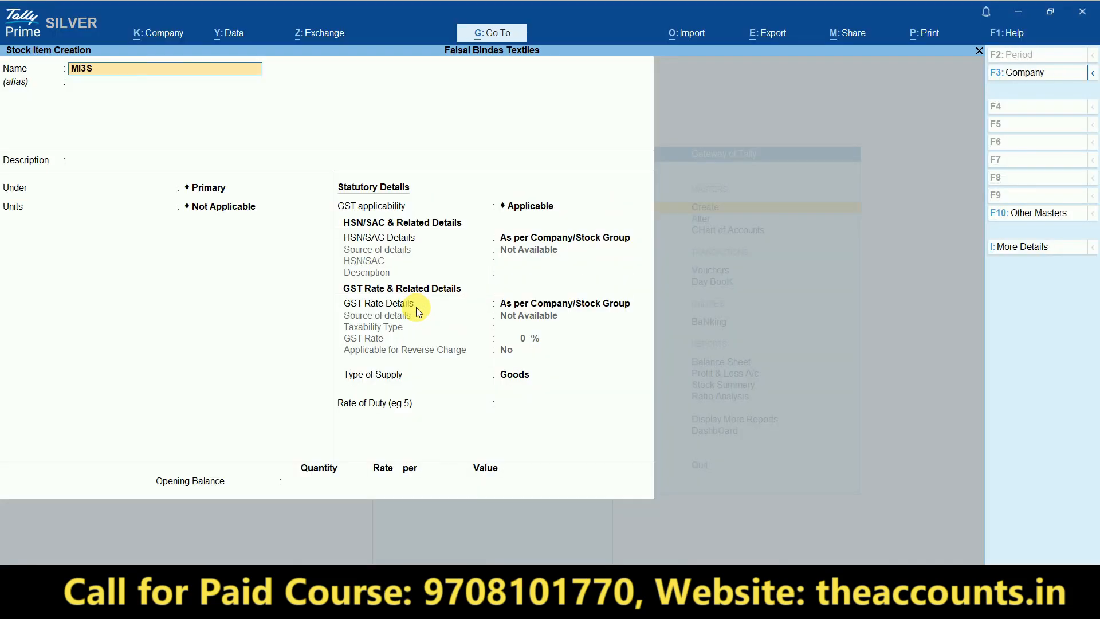
pyautogui.press('Return')
pyautogui.press('Return')
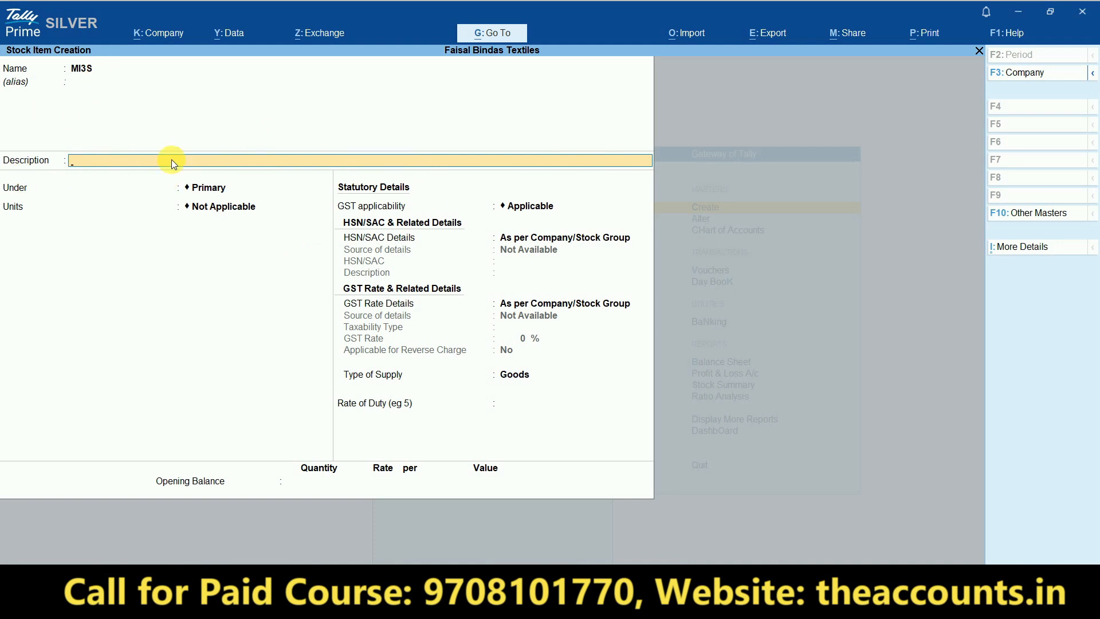
pyautogui.press('Return')
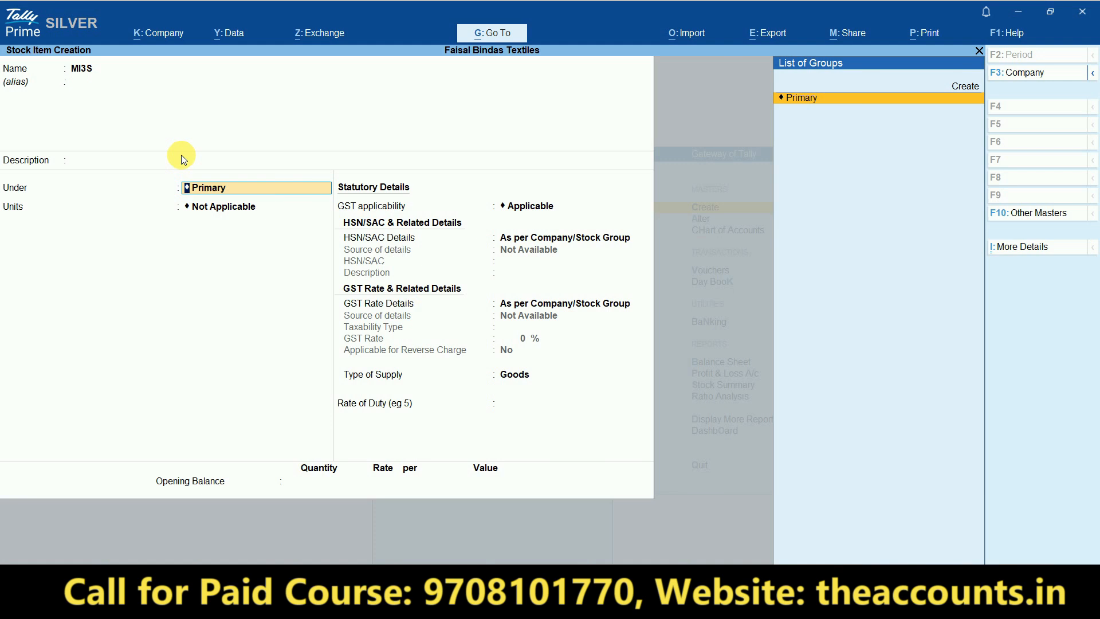
# - Create stock group Mi under Primary, adding up quantities, with HSN and GST details as per company
pyautogui.hotkey('alt', 'c')
pyautogui.write('Mi')
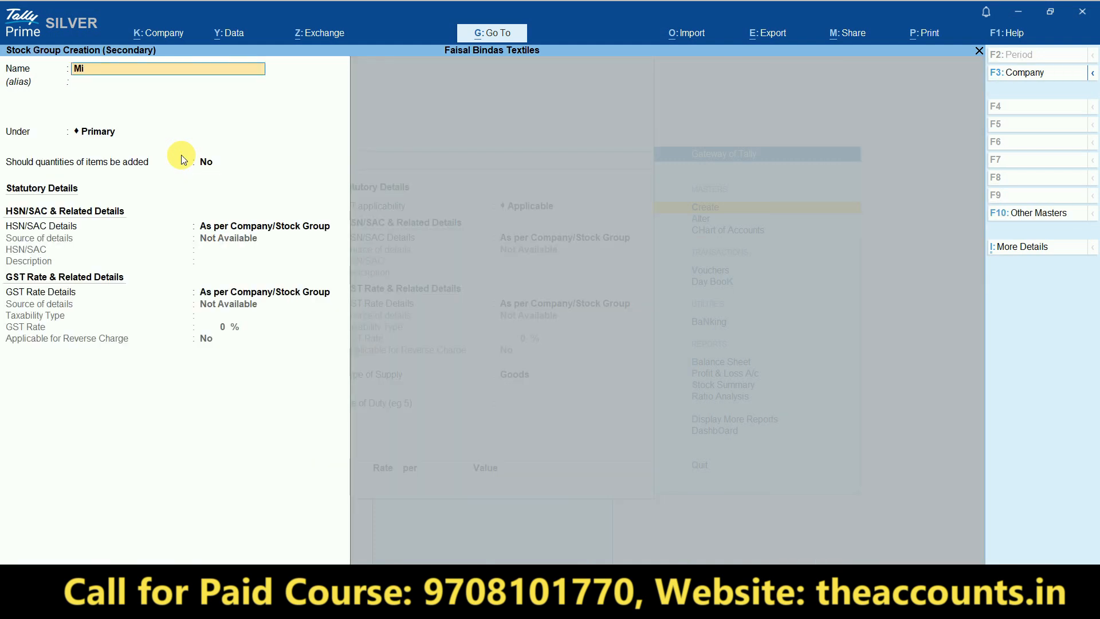
pyautogui.press('Return')
pyautogui.press('Return')
pyautogui.press('Return')
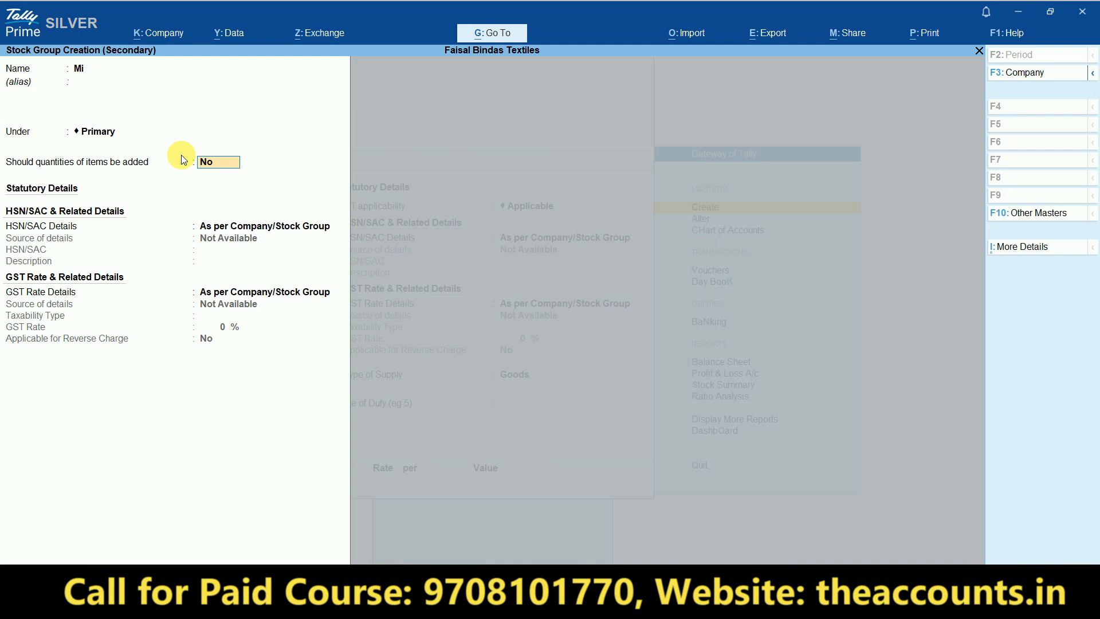
pyautogui.write('y')
pyautogui.press('Return')
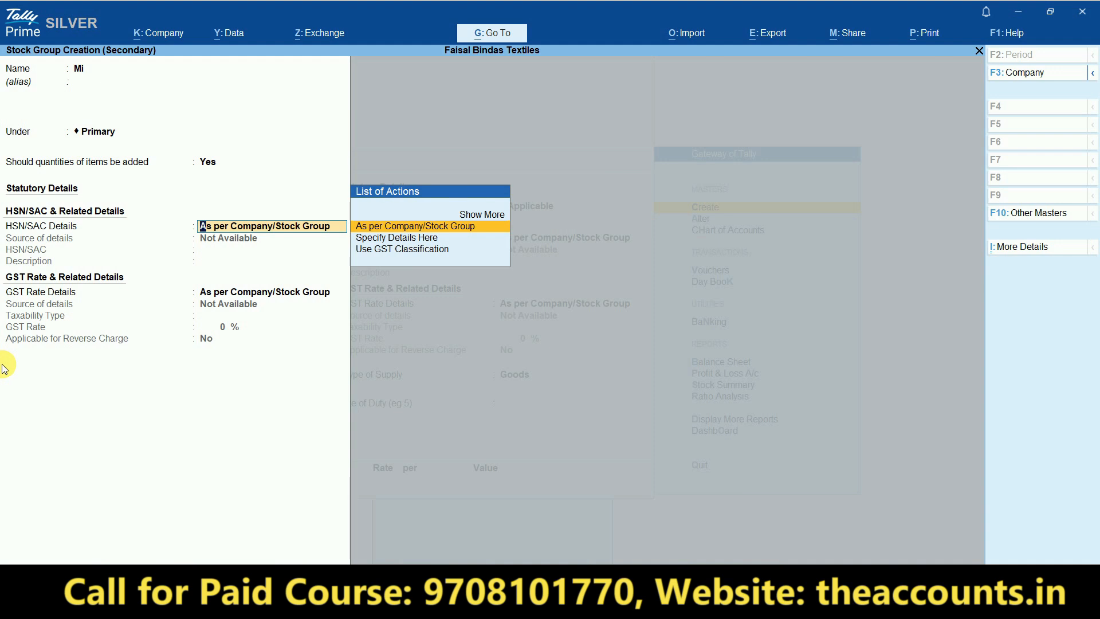
pyautogui.press('Return')
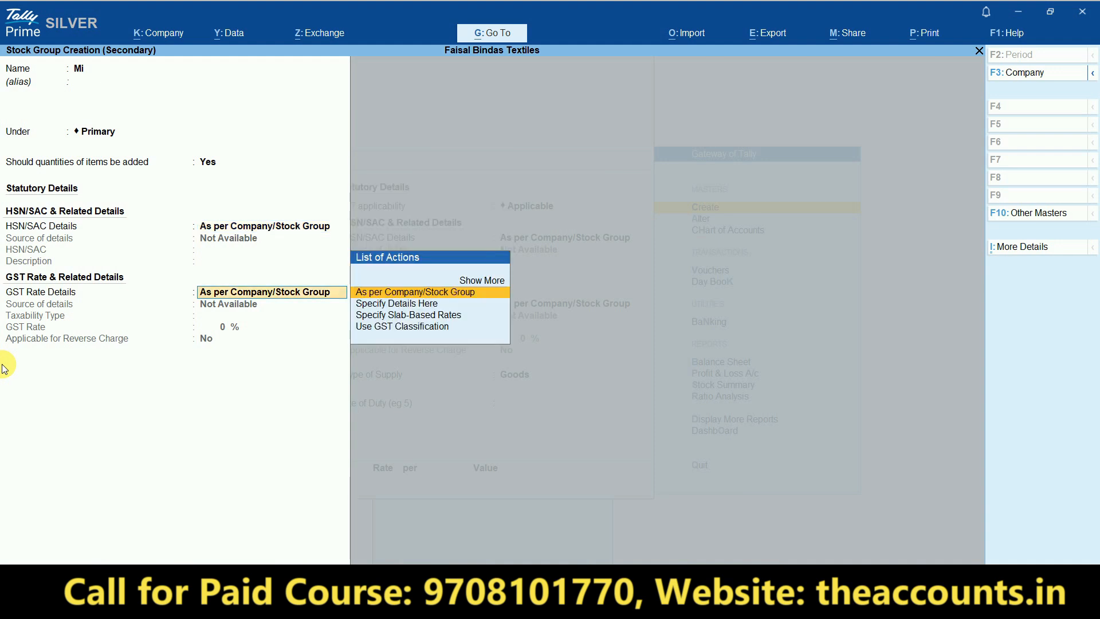
pyautogui.press('Return')
pyautogui.press('Return')
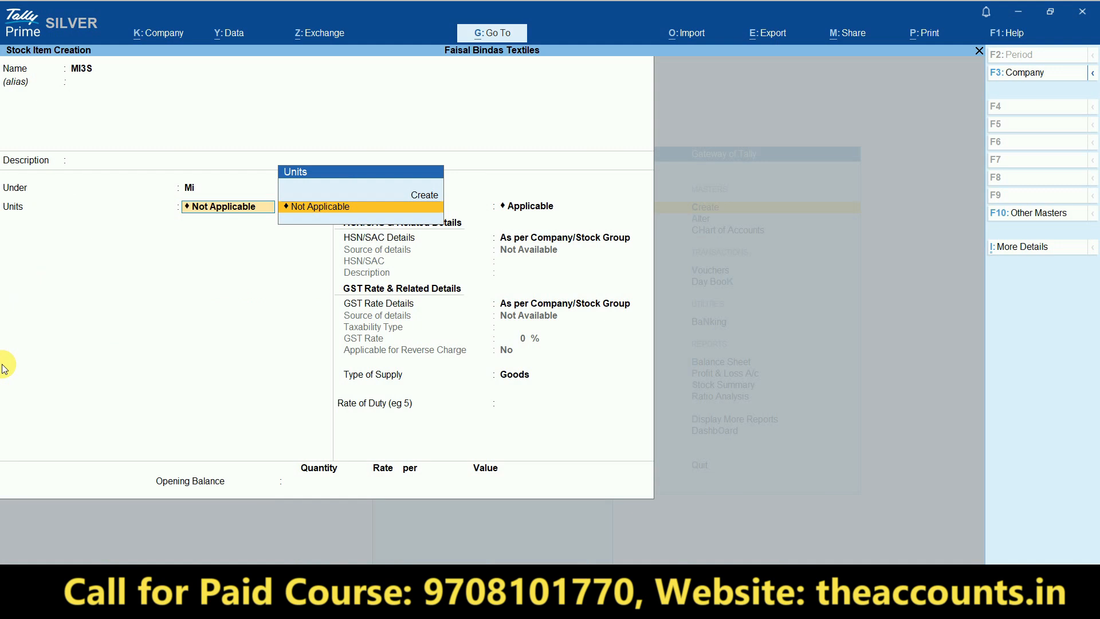
# - Create unit UNT with formal name UNITS, UQC UNT-UNITS, and 0 decimals for MI3S
pyautogui.hotkey('alt', 'c')
pyautogui.write('UNI')
pyautogui.write('T')
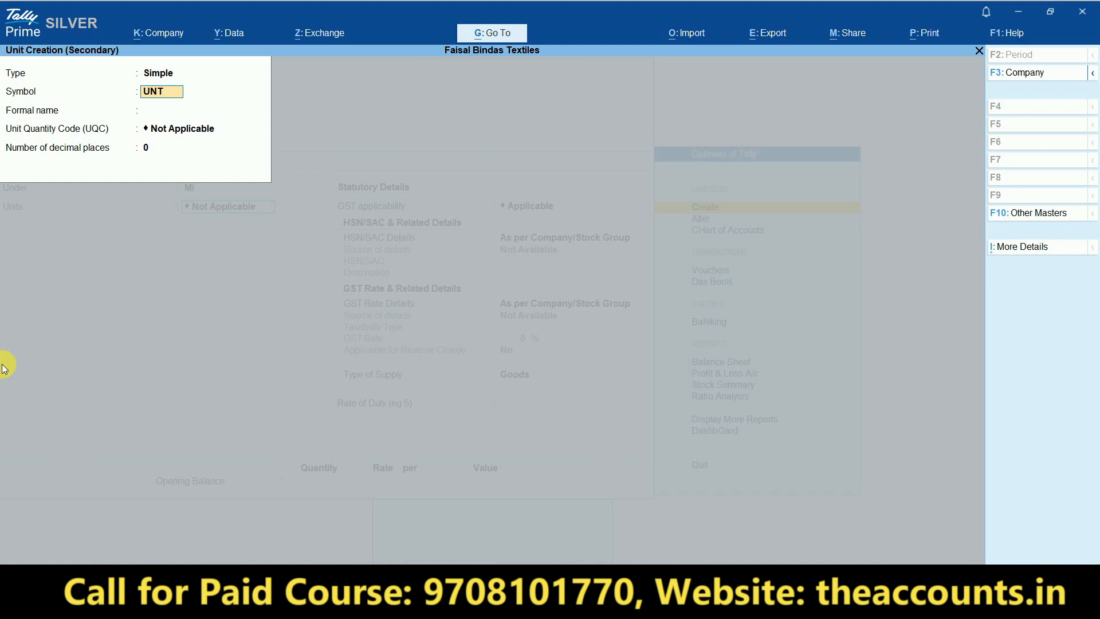
pyautogui.press('Return')
pyautogui.write('UNITS')
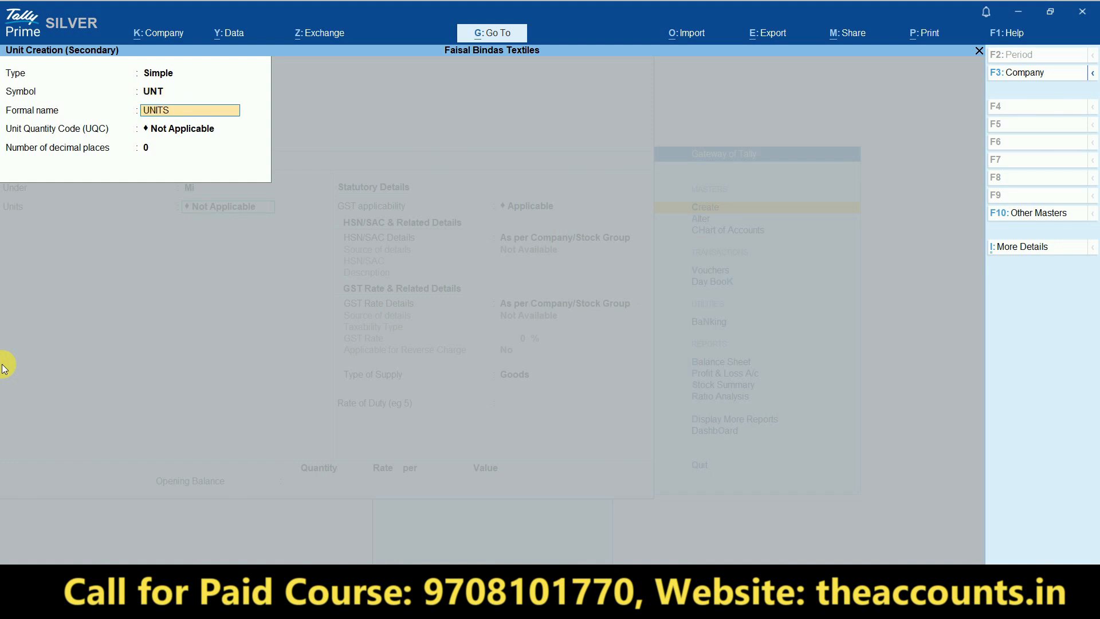
pyautogui.press('Return')
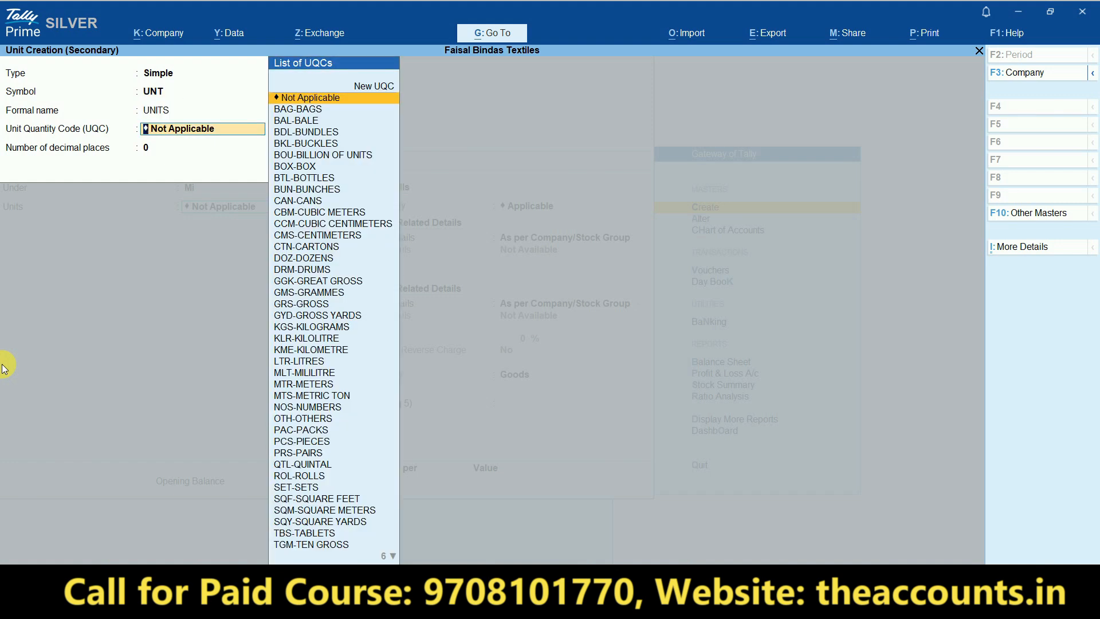
pyautogui.write('UNI')
pyautogui.press('Down')
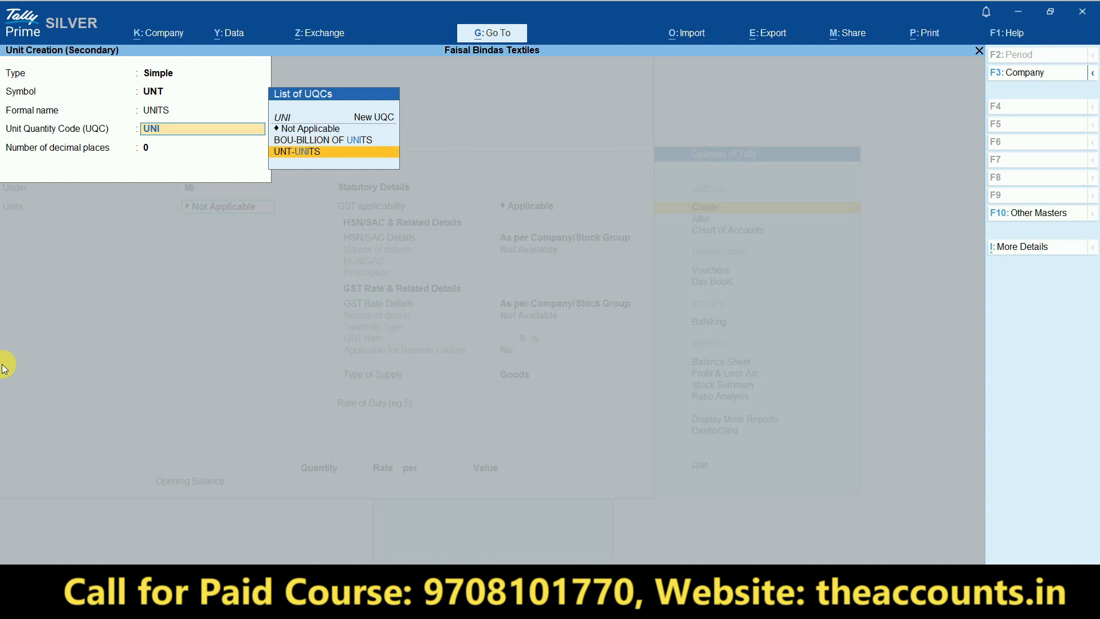
pyautogui.press('Return')
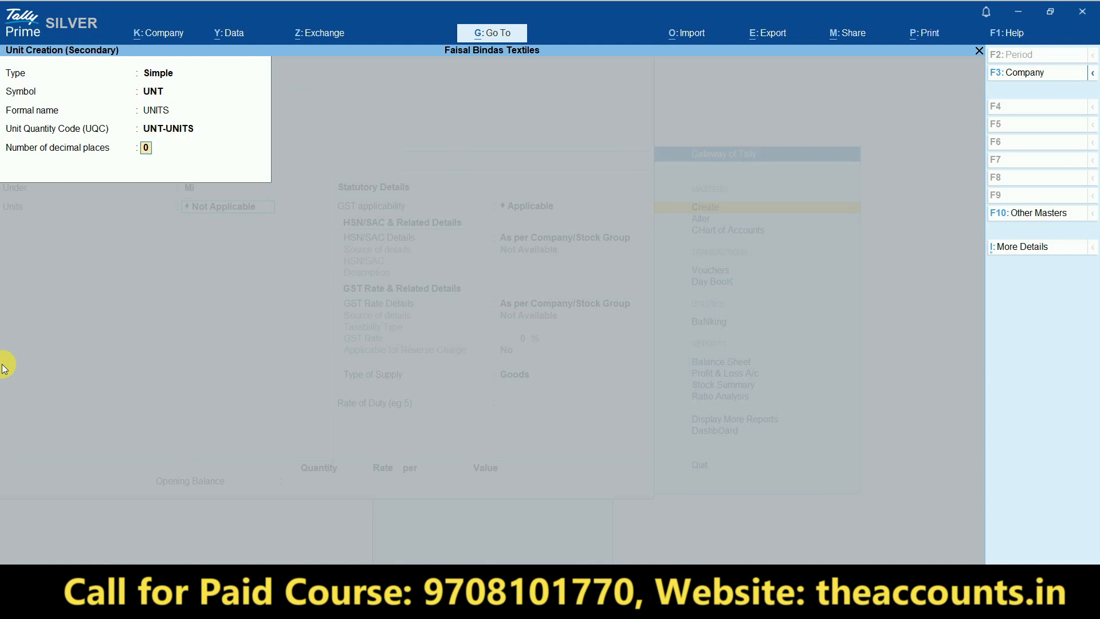
pyautogui.press('Return')
pyautogui.press('Return')
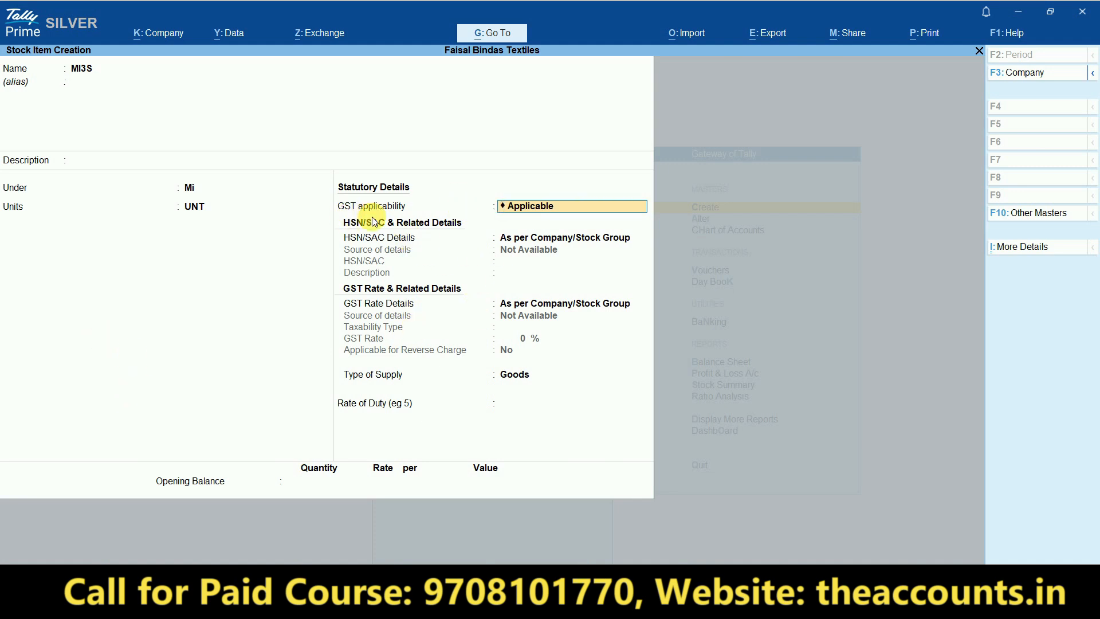
pyautogui.hotkey('ctrl', '1')
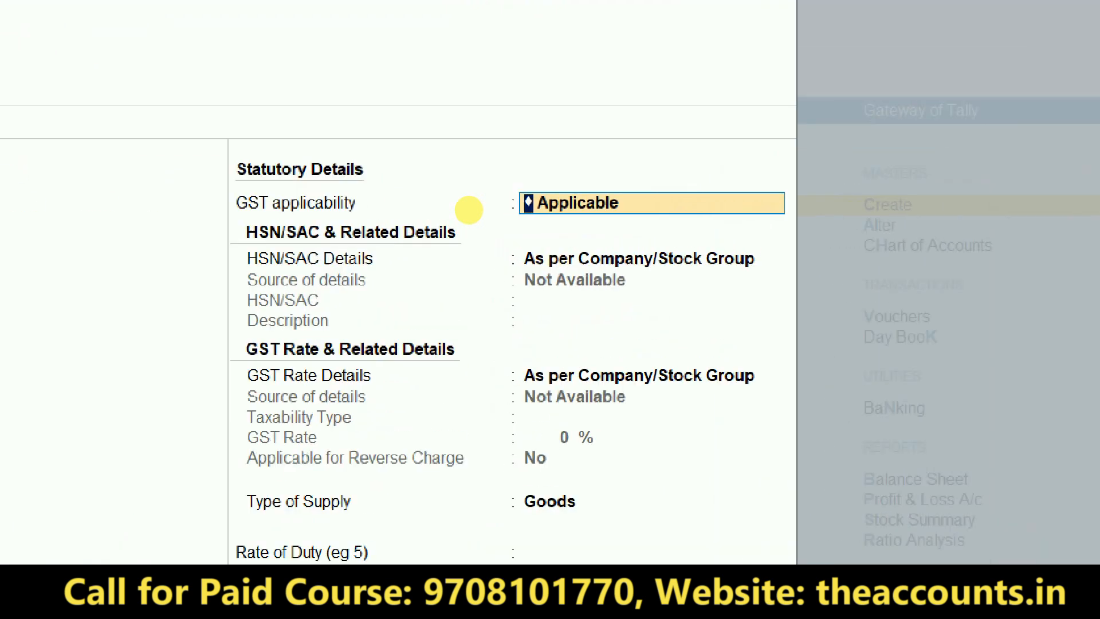
# - Set MI3S HSN/SAC details to Specify Details Here and enter HSN code 8517 from Excel
pyautogui.press('Return')
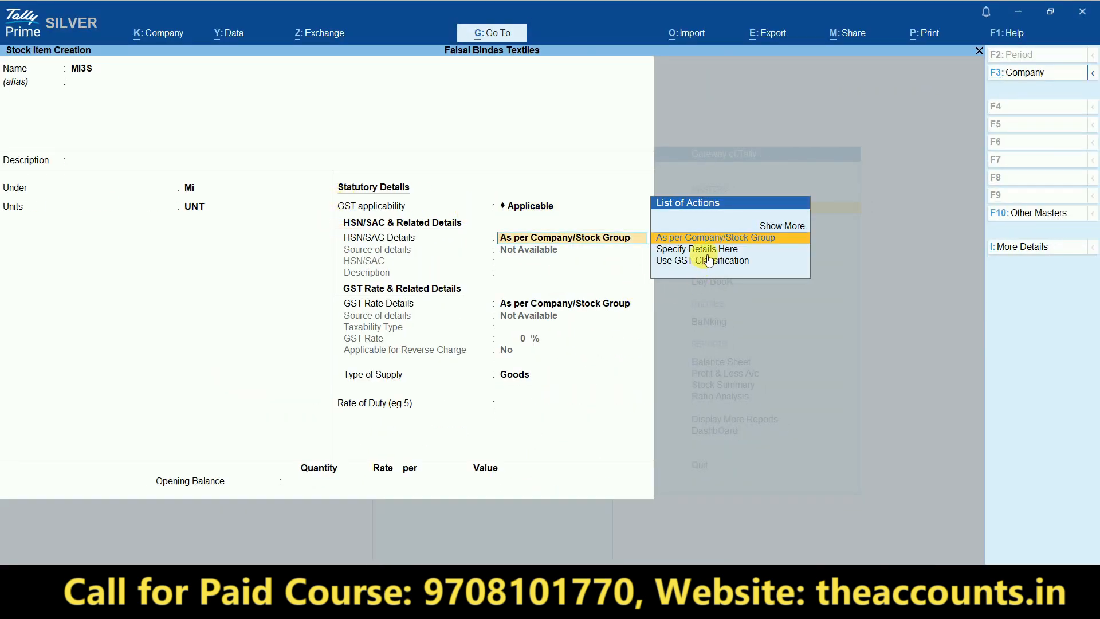
pyautogui.press('Down')
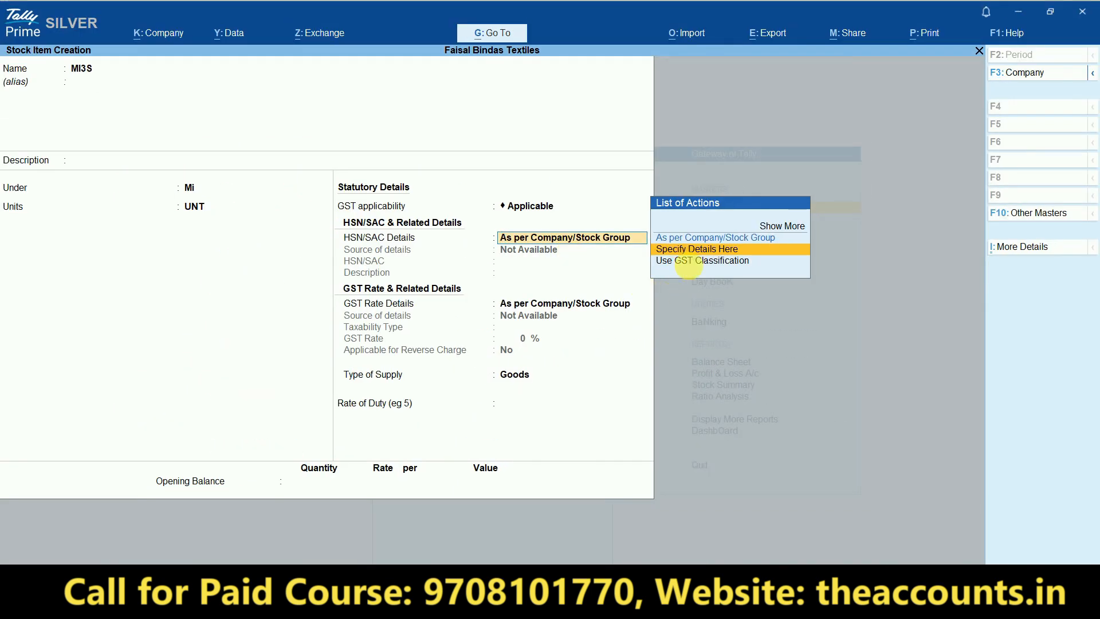
pyautogui.press('Return')
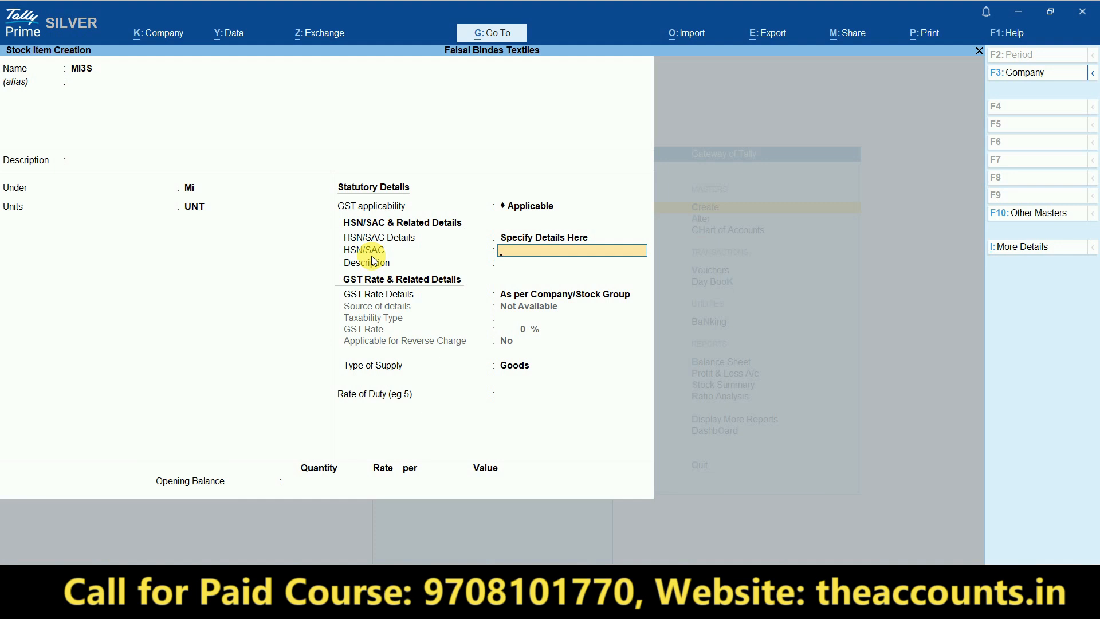
pyautogui.hotkey('alt', 'Tab')
pyautogui.press('Left')
pyautogui.press('Right')
pyautogui.press('Right')
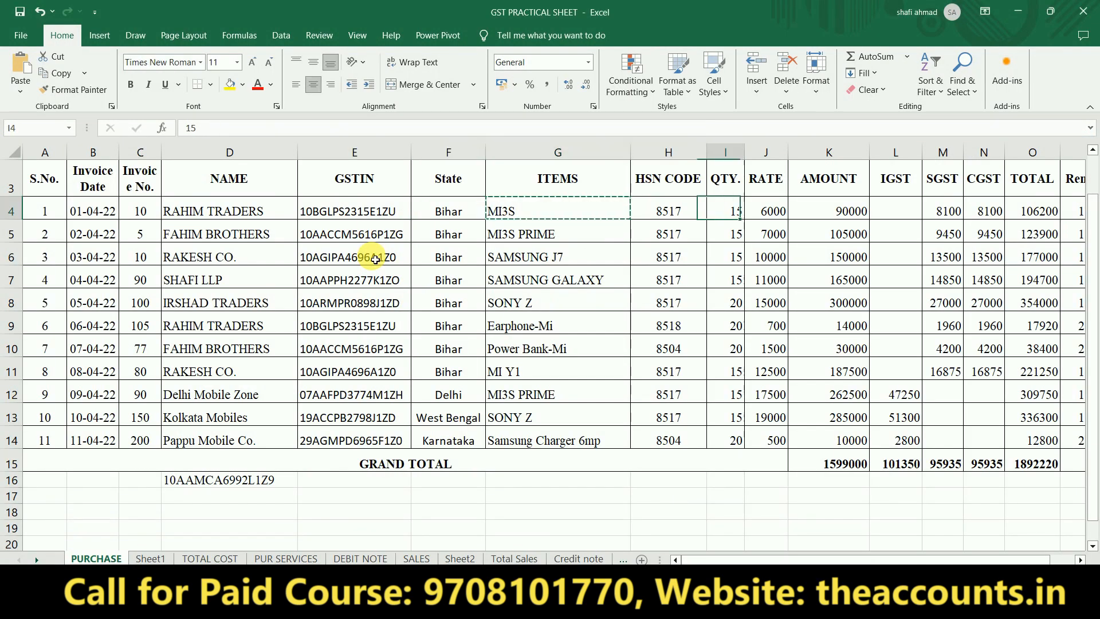
pyautogui.hotkey('alt', 'Tab')
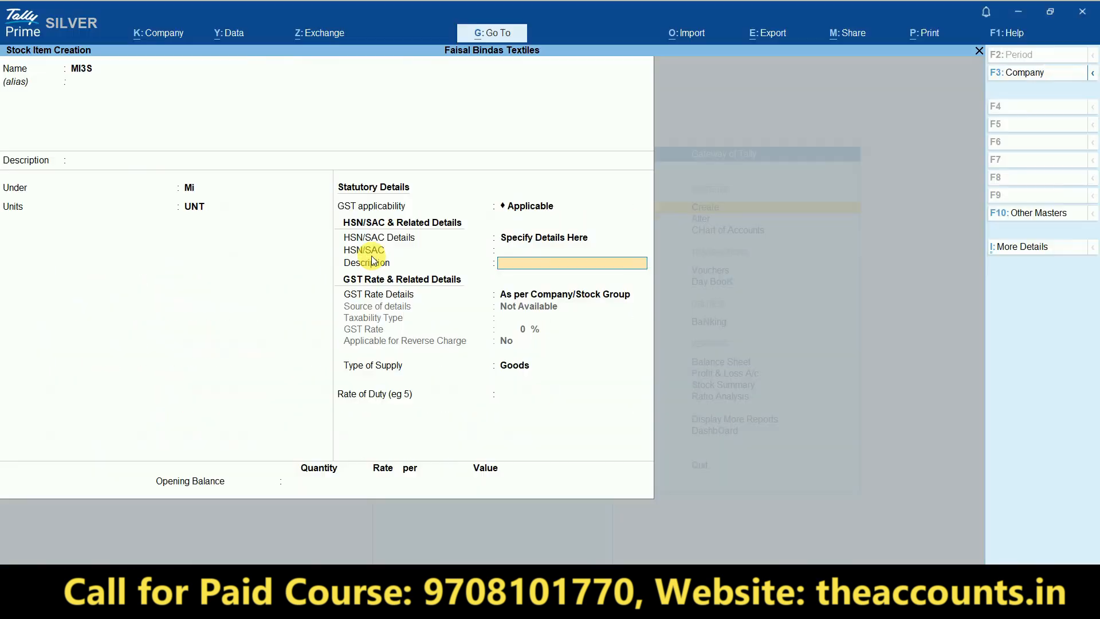
pyautogui.hotkey('ctrl', 'alt', 'v')
pyautogui.press('Return')
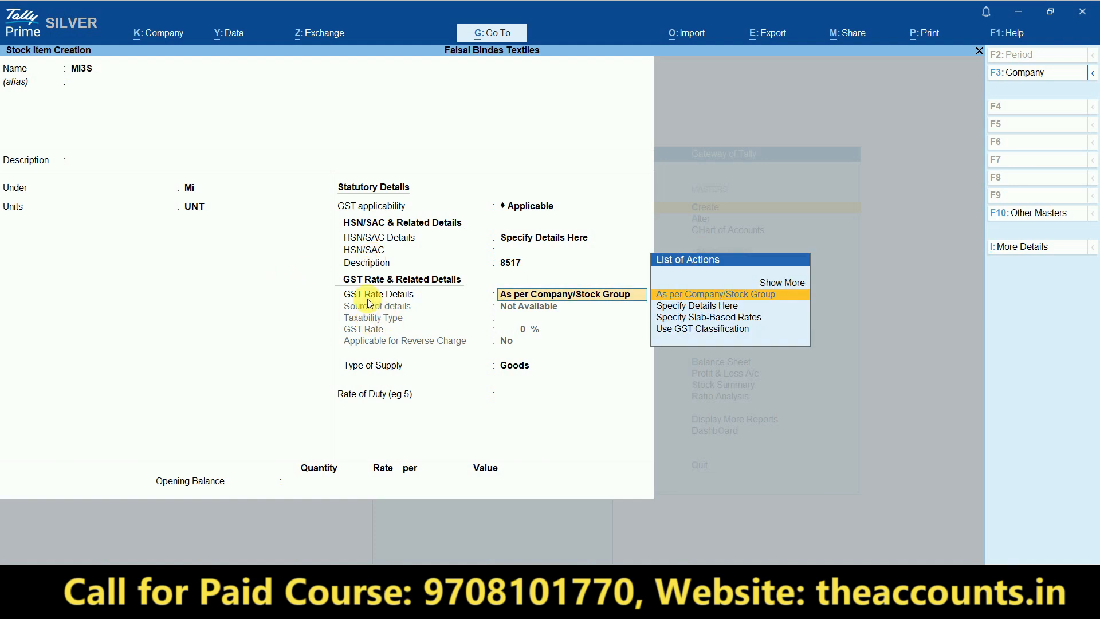
# - Set MI3S GST rate details to Specify Details Here with taxability Taxable
pyautogui.click(694, 310)
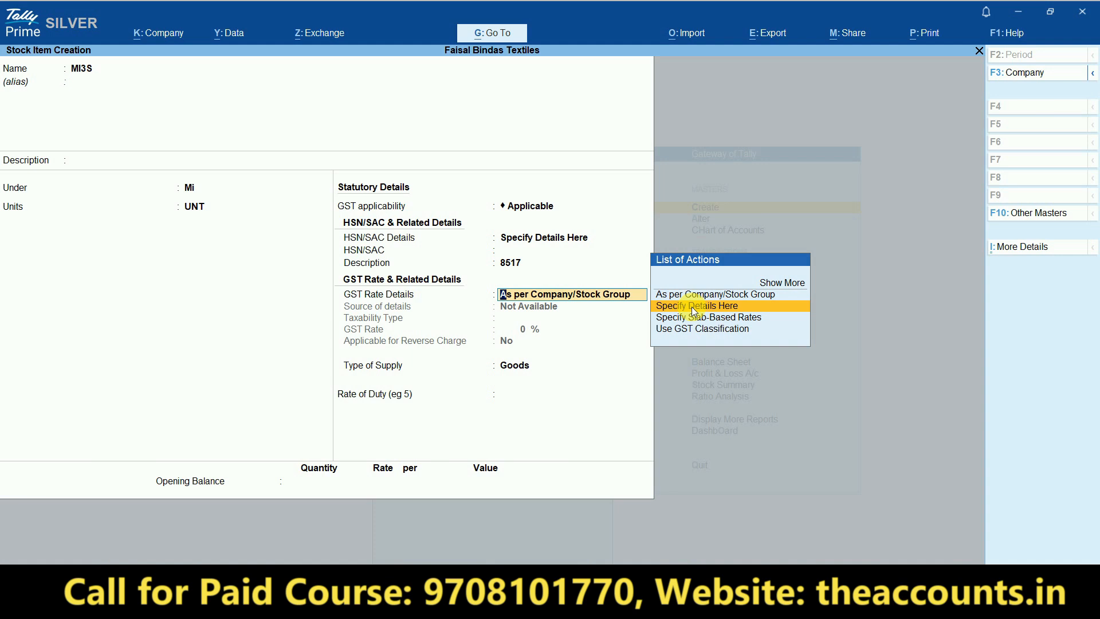
pyautogui.click(695, 312)
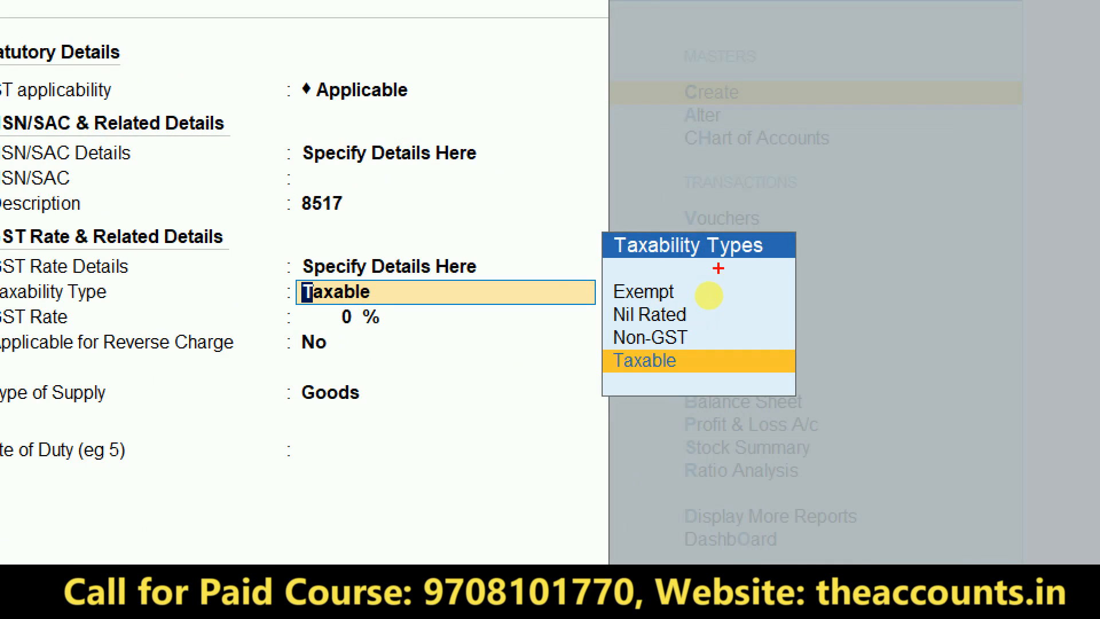
pyautogui.moveTo(703, 290)
pyautogui.mouseDown()
pyautogui.moveTo(729, 304)
pyautogui.moveTo(869, 198)
pyautogui.mouseUp()
pyautogui.moveTo(700, 326); pyautogui.dragTo(799, 298)
pyautogui.moveTo(698, 359)
pyautogui.mouseDown()
pyautogui.moveTo(723, 391)
pyautogui.moveTo(878, 283)
pyautogui.mouseUp()
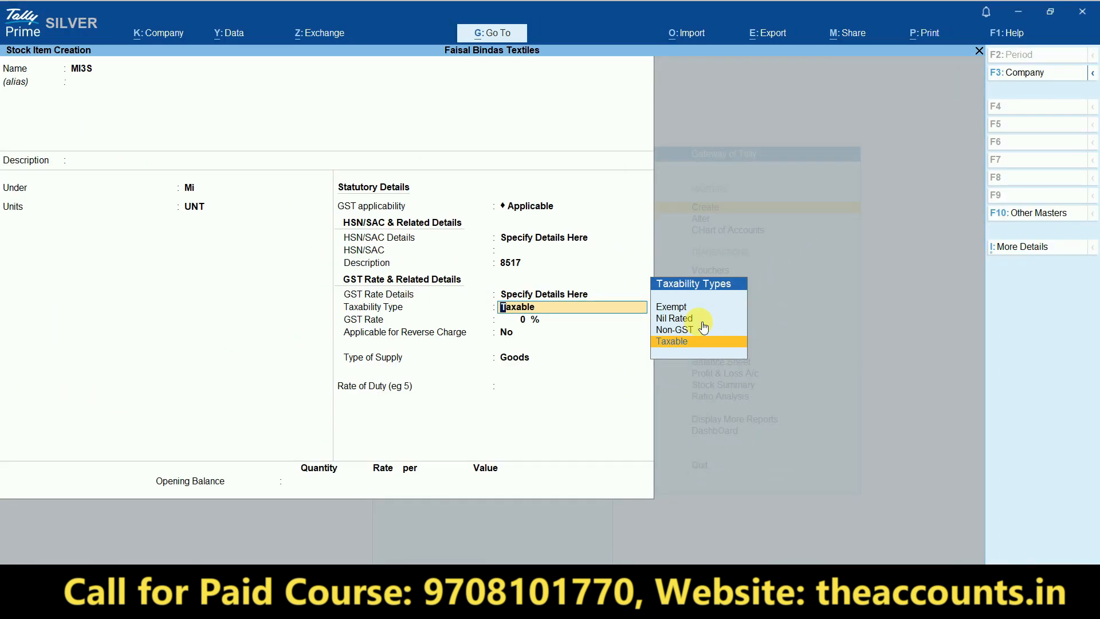
pyautogui.press('Return')
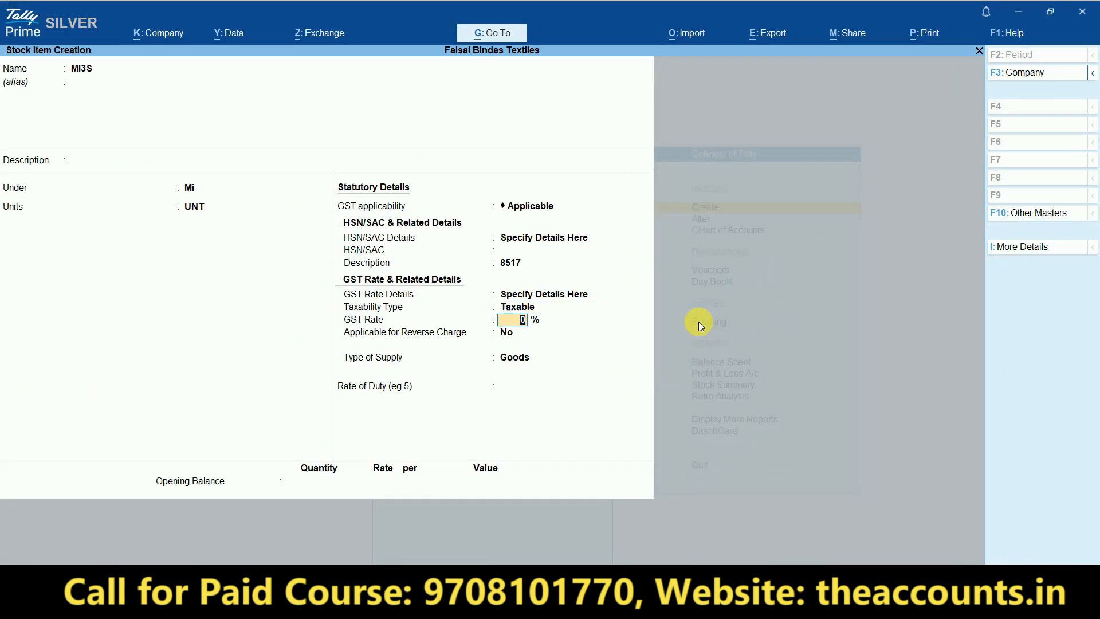
# - Enter 18% GST rate from Excel, keep reverse charge No and supply Goods, and save MI3S
pyautogui.hotkey('alt', 'Tab')
pyautogui.press('Right')
pyautogui.press('Right')
pyautogui.press('Right')
pyautogui.press('Right')
pyautogui.press('Right')
pyautogui.press('Right')
pyautogui.press('Right')
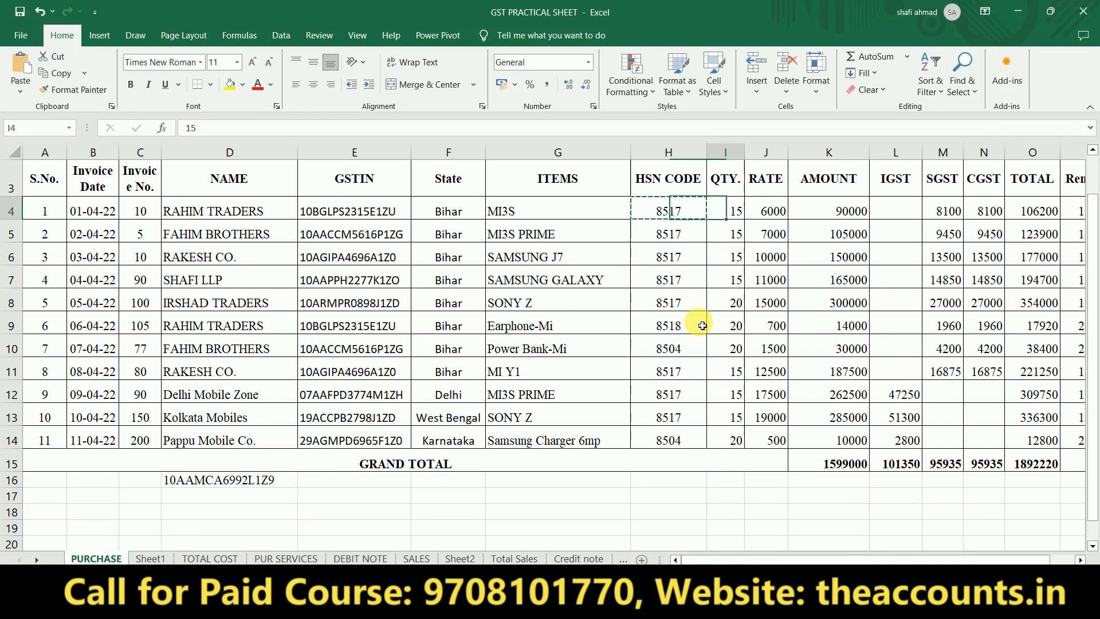
pyautogui.press('Right')
pyautogui.press('Right')
pyautogui.press('Right')
pyautogui.press('Left')
pyautogui.press('Left')
pyautogui.hotkey('alt', 'Tab')
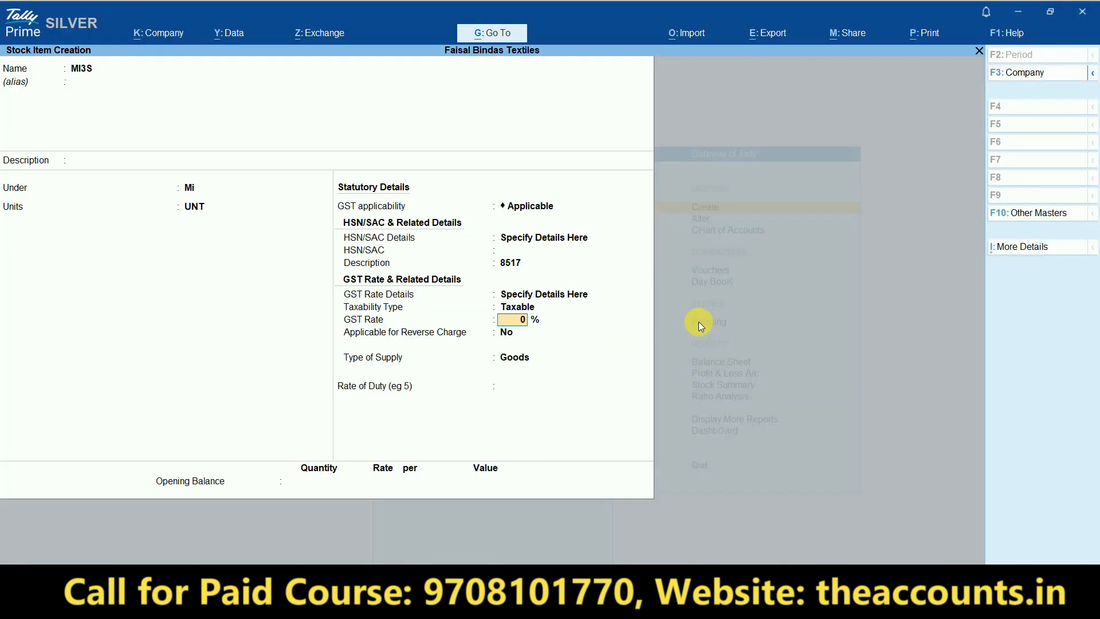
pyautogui.write('18')
pyautogui.press('Return')
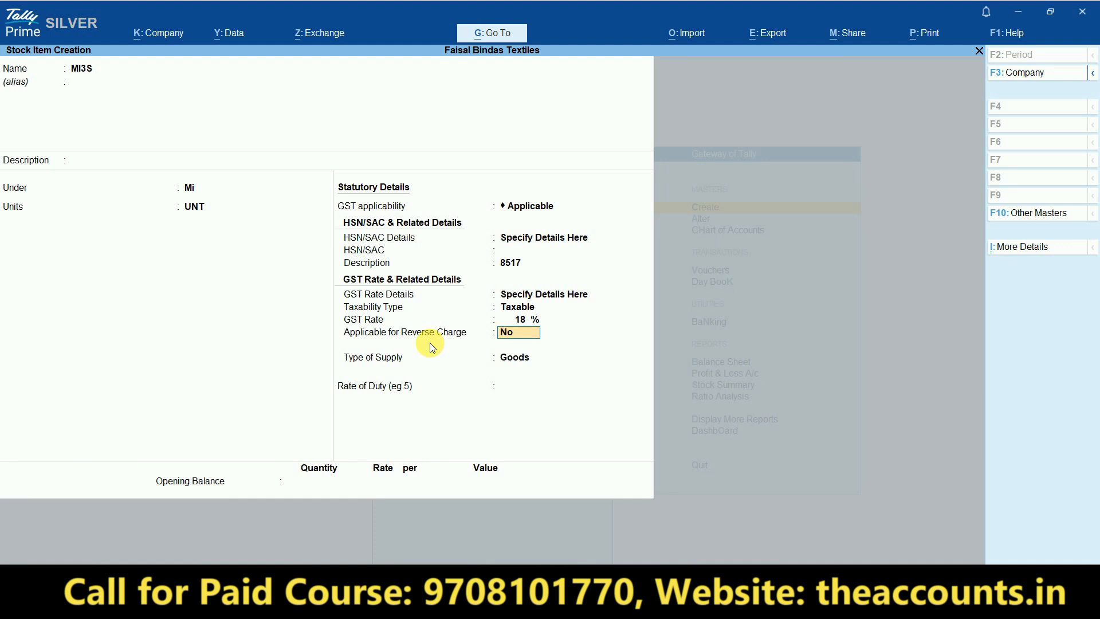
pyautogui.press('Return')
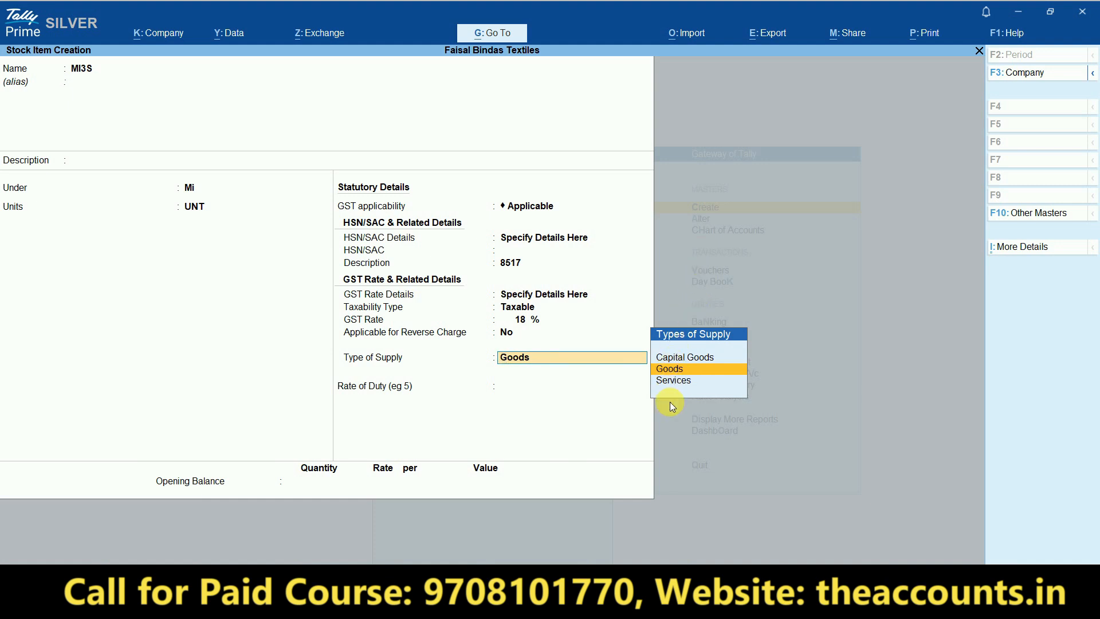
pyautogui.press('Return')
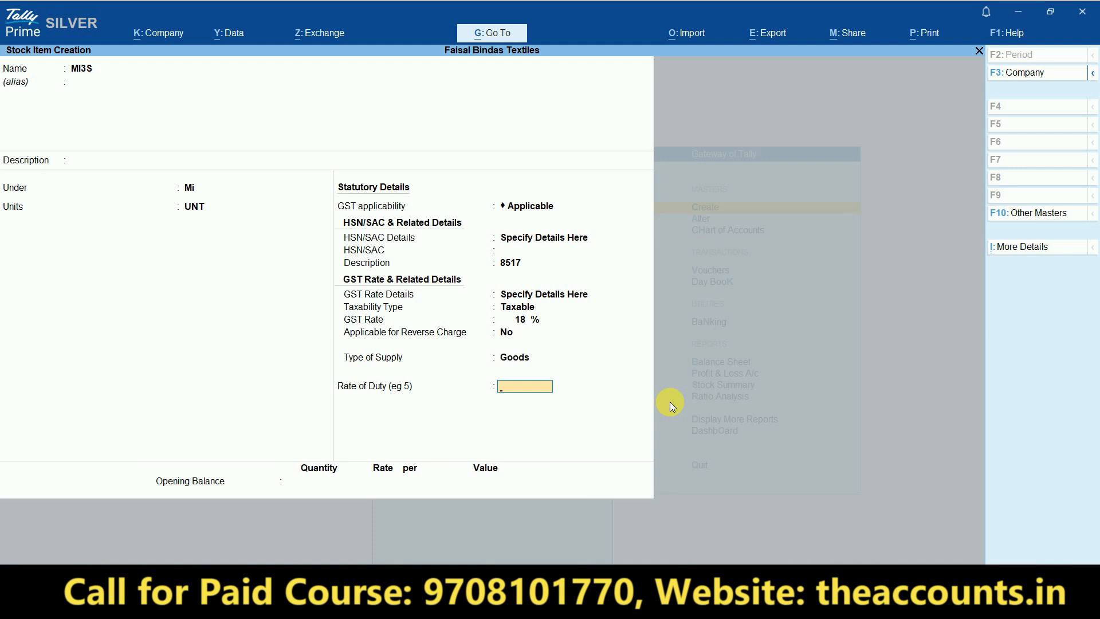
pyautogui.press('Return')
pyautogui.press('Return')
pyautogui.press('Return')
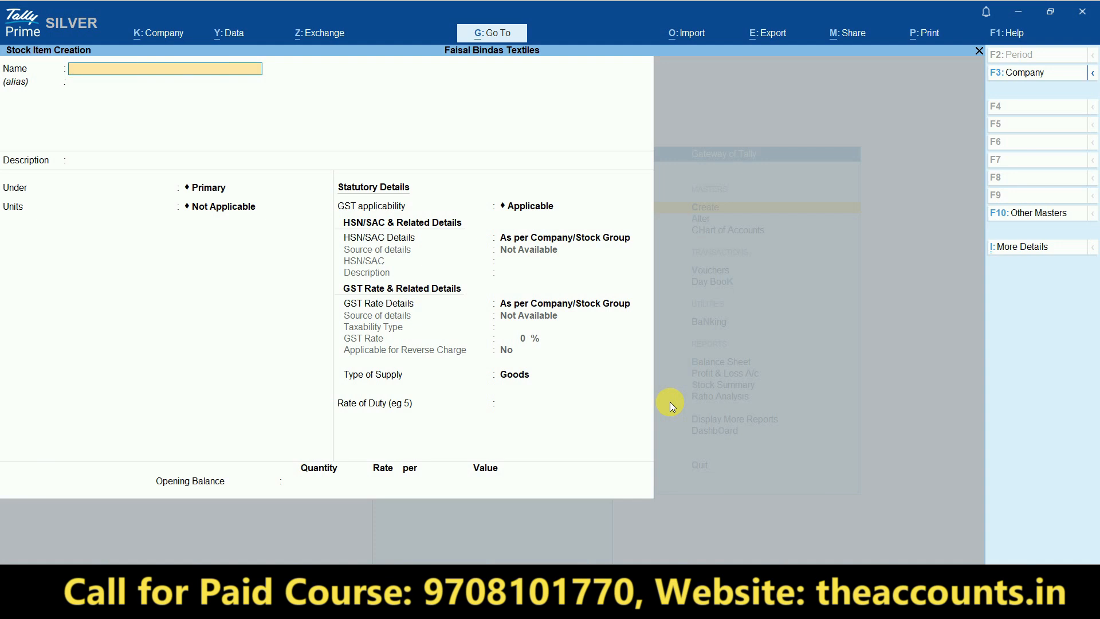
# - Start a Purchase voucher from the main menu and switch it to Item Invoice mode
pyautogui.press('Escape')
pyautogui.press('Escape')
pyautogui.press('Escape')
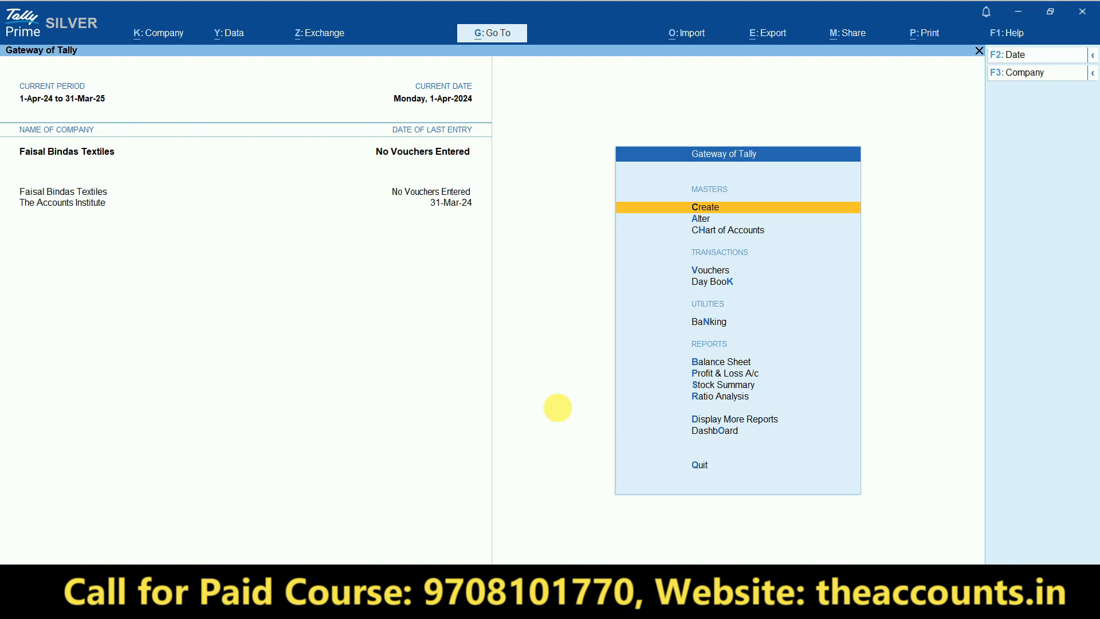
pyautogui.click(713, 273)
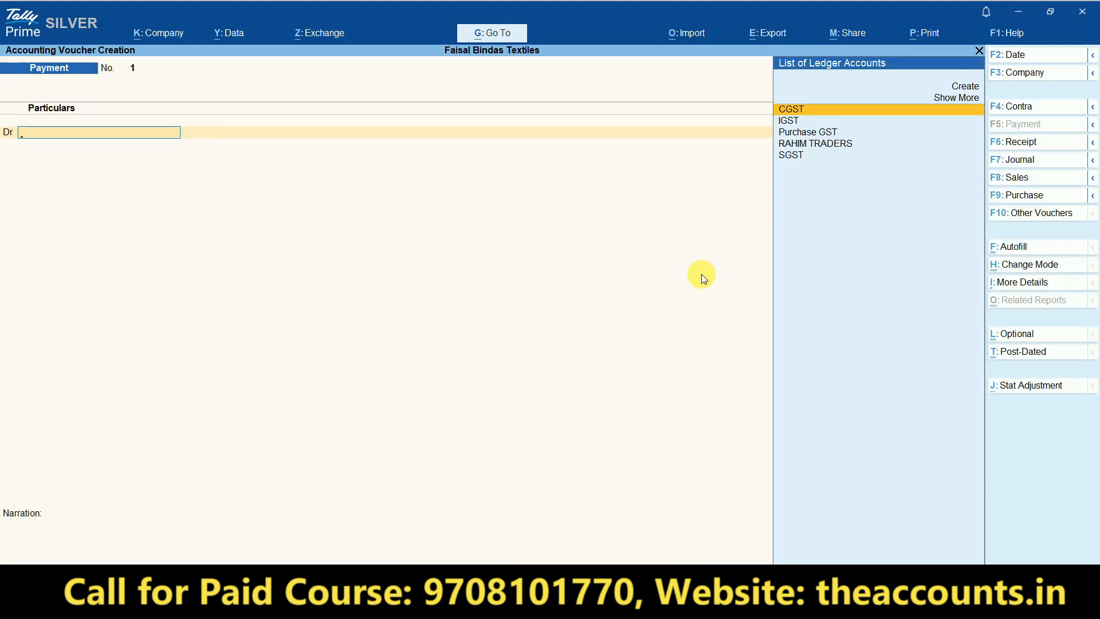
pyautogui.click(1027, 197)
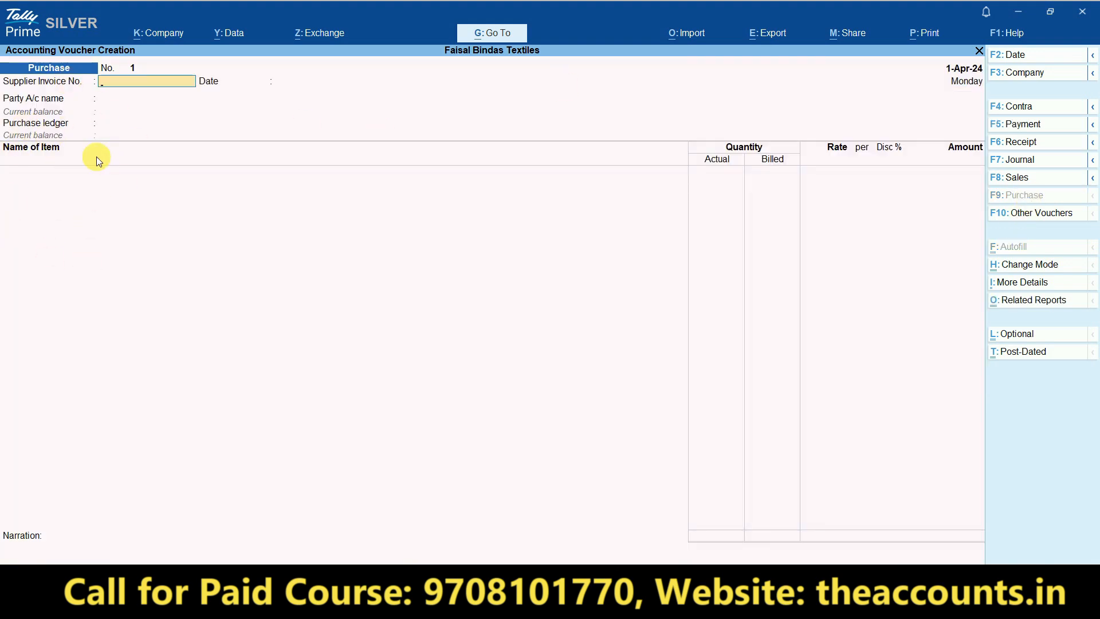
pyautogui.press('ctrl')
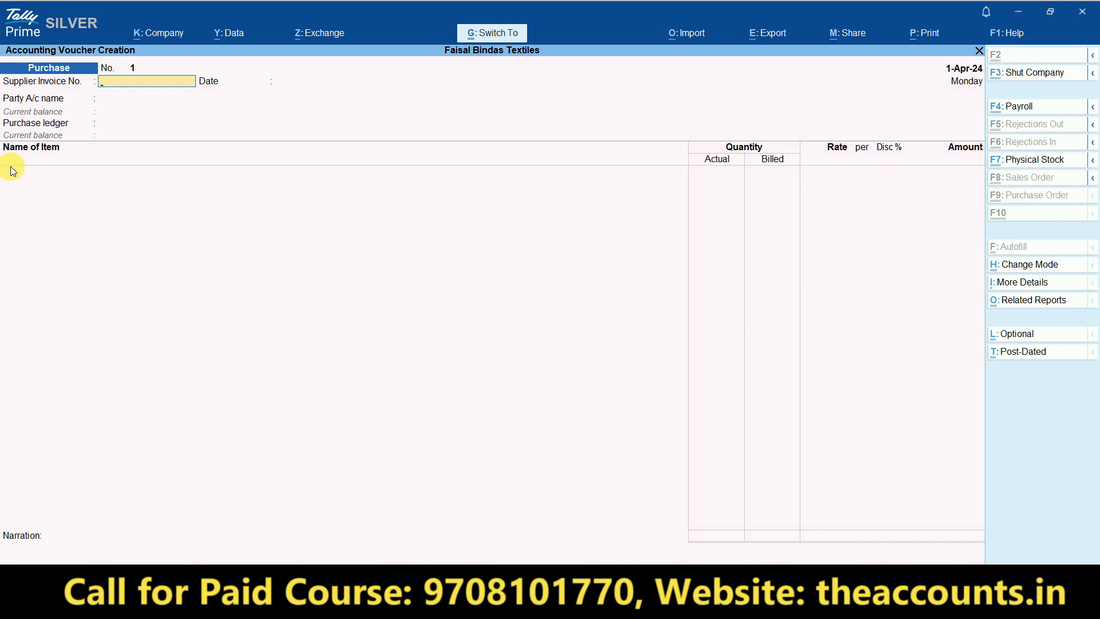
pyautogui.moveTo(202, 69)
pyautogui.mouseDown()
pyautogui.moveTo(472, 136)
pyautogui.moveTo(216, 72)
pyautogui.mouseUp()
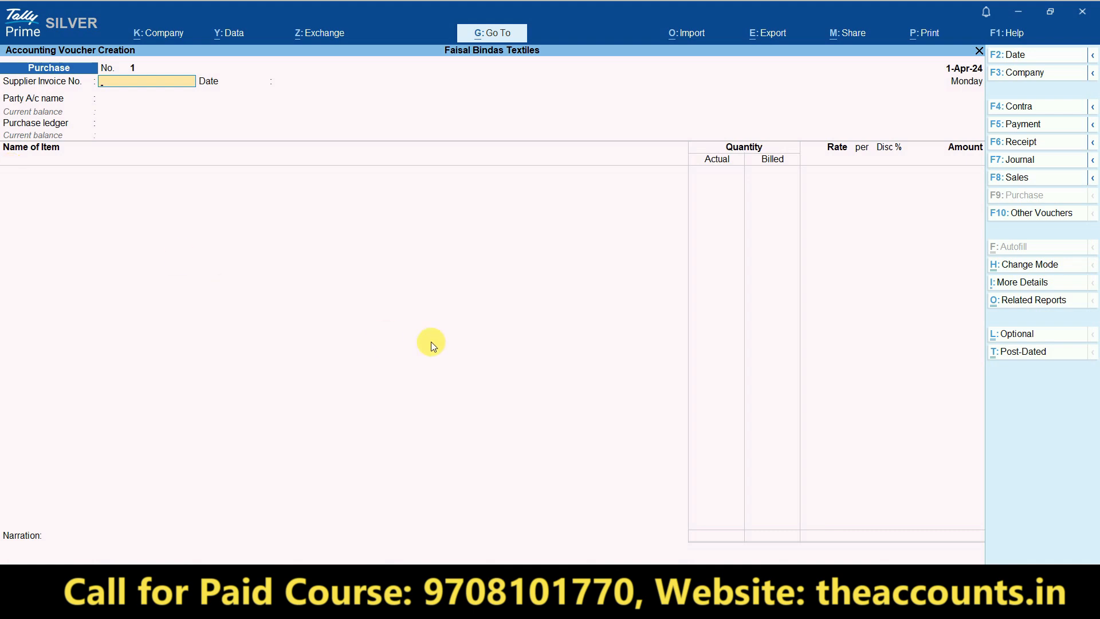
pyautogui.click(1042, 264)
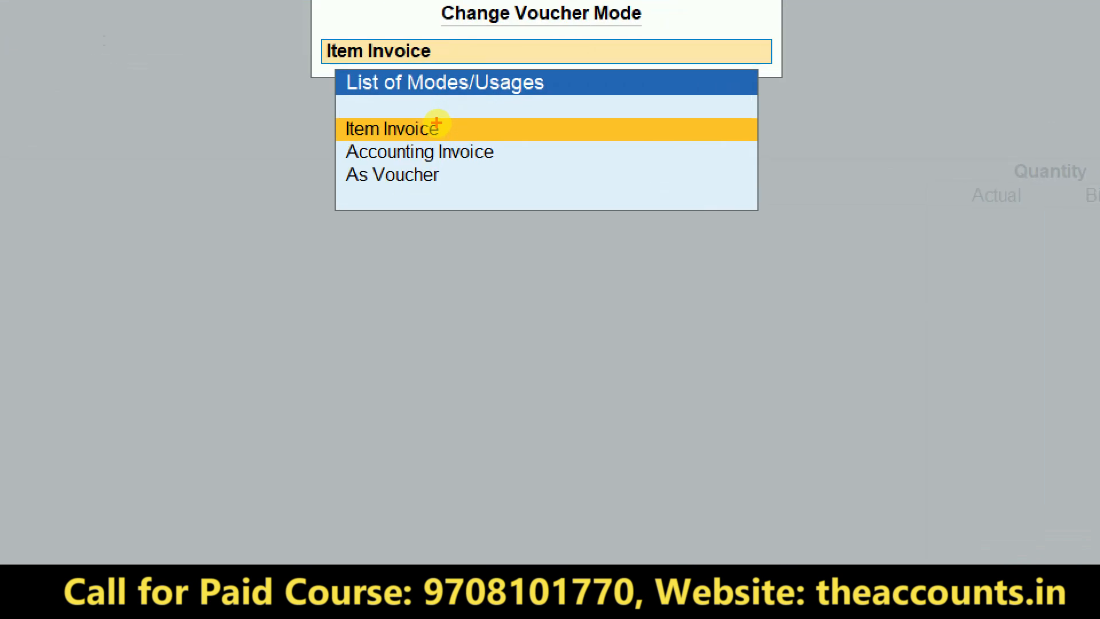
pyautogui.click(436, 123)
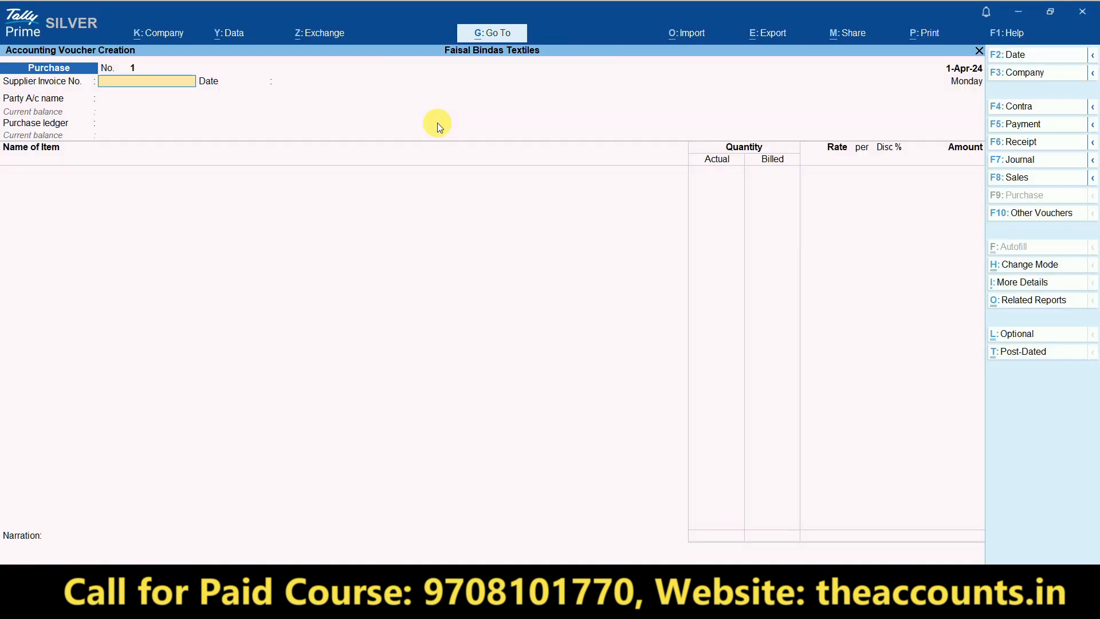
# - Date the voucher 19-Feb-25 (19.2), with supplier invoice No. 10 dated 15-Feb-25
pyautogui.click(1026, 55)
pyautogui.write('19.2')
pyautogui.press('Return')
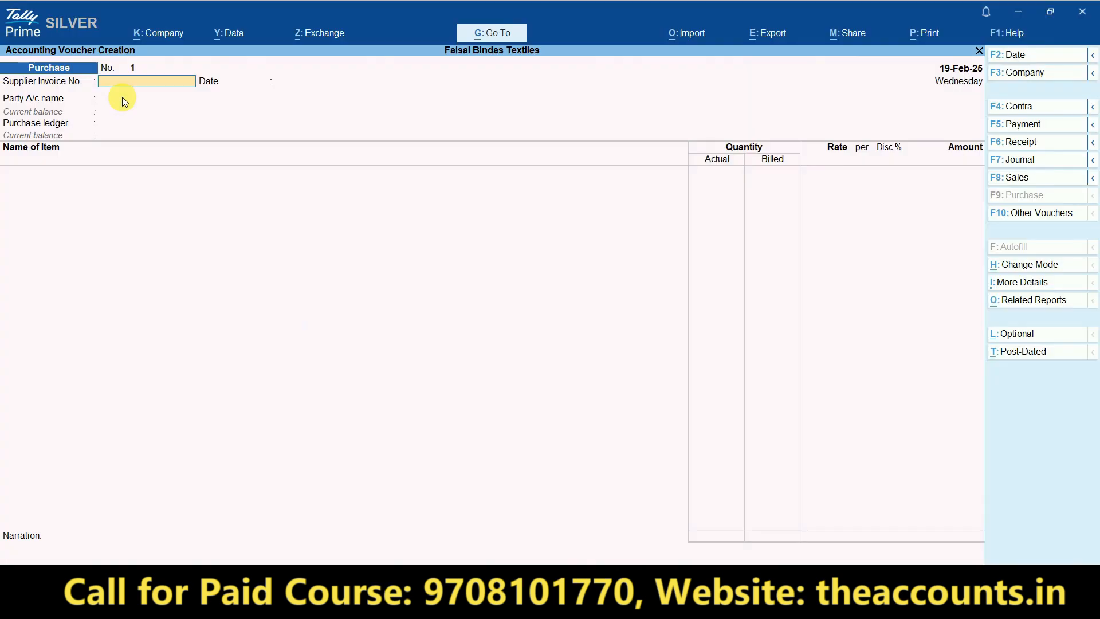
pyautogui.write('10')
pyautogui.press('Return')
pyautogui.press('Return')
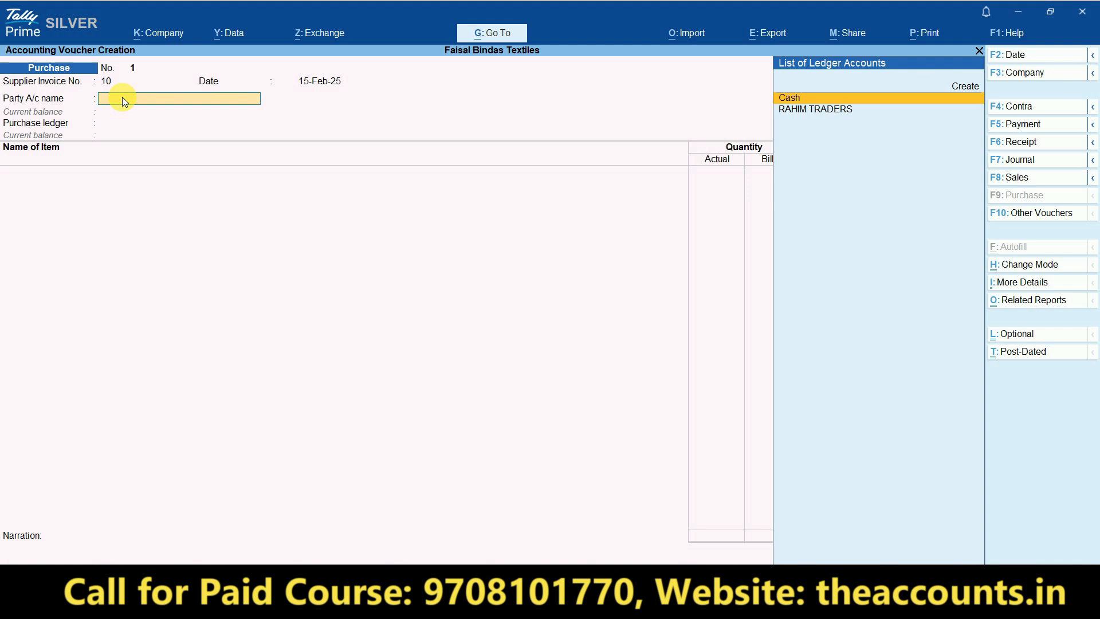
pyautogui.press('BackSpace')
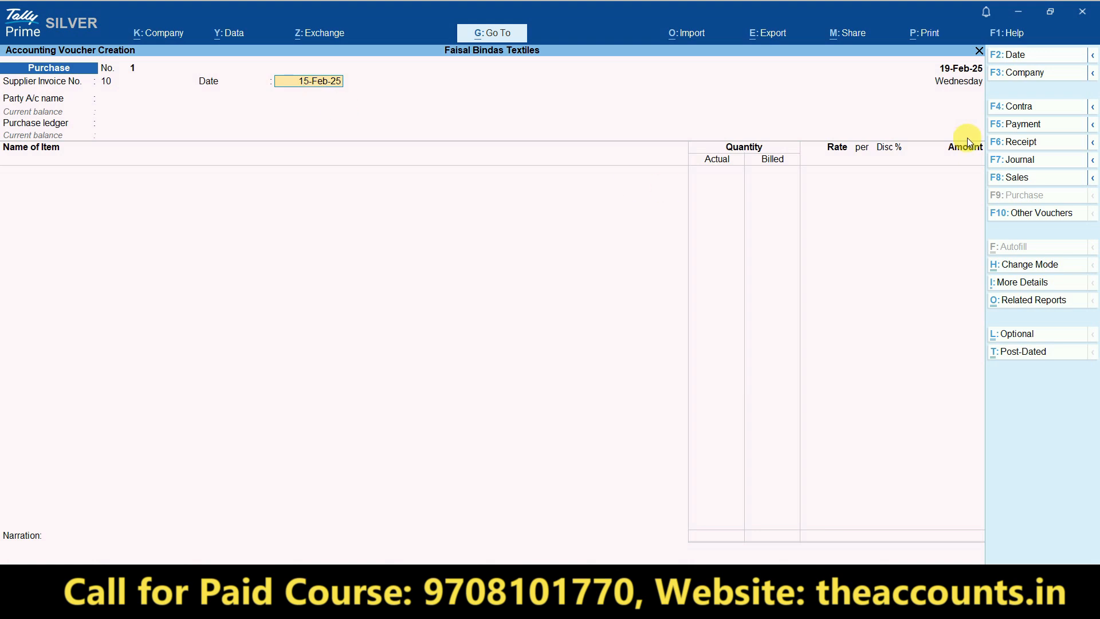
pyautogui.press('ctrl')
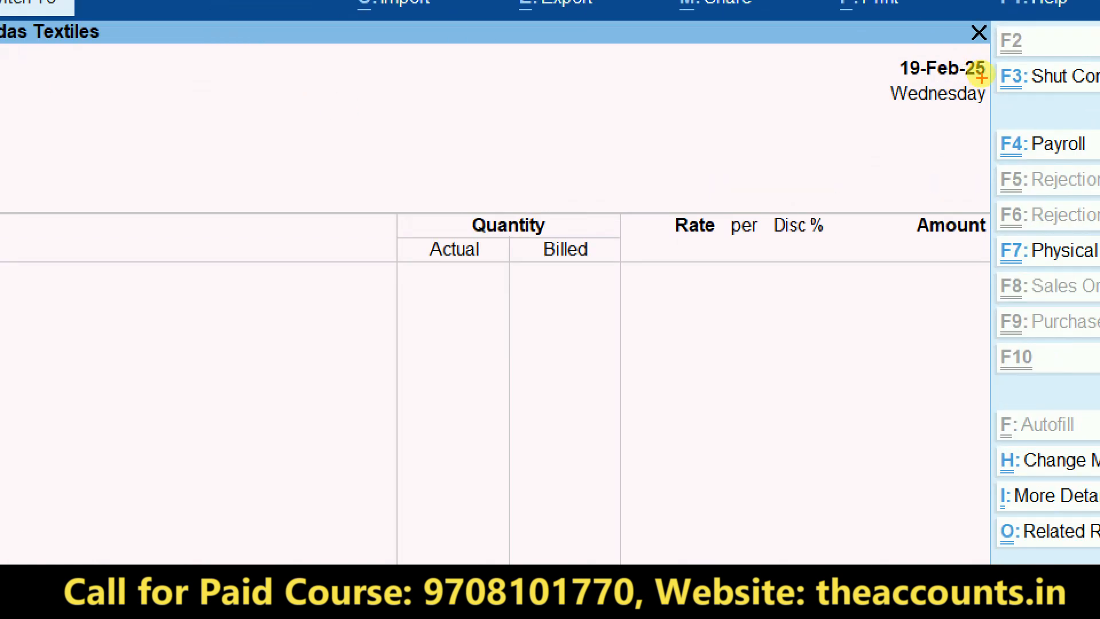
pyautogui.moveTo(982, 75)
pyautogui.mouseDown()
pyautogui.moveTo(899, 93)
pyautogui.moveTo(980, 32)
pyautogui.mouseUp()
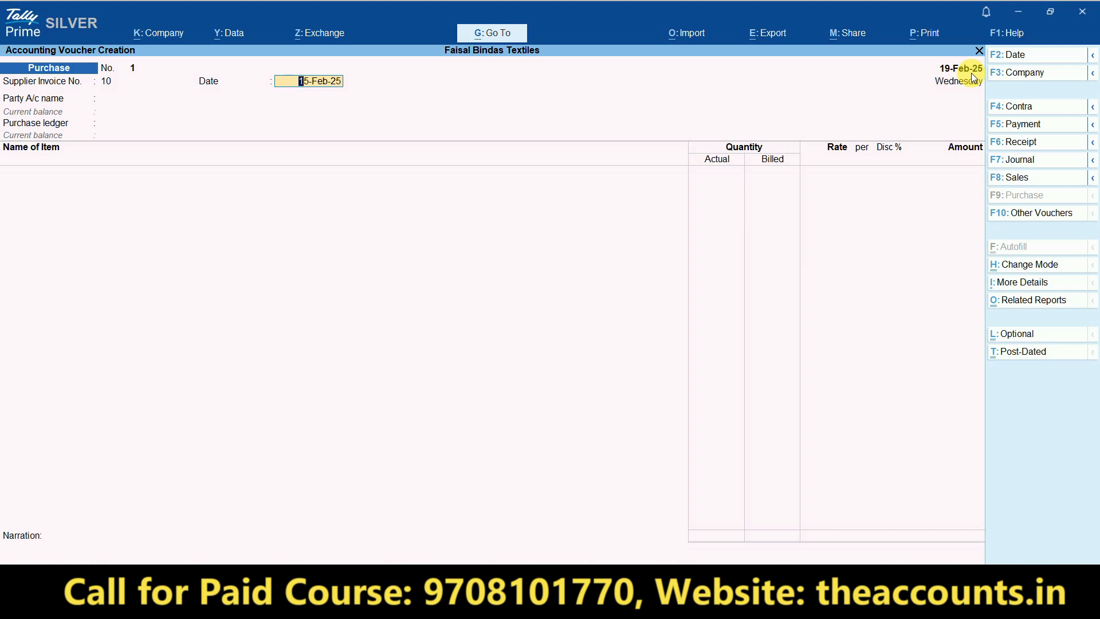
pyautogui.press('Return')
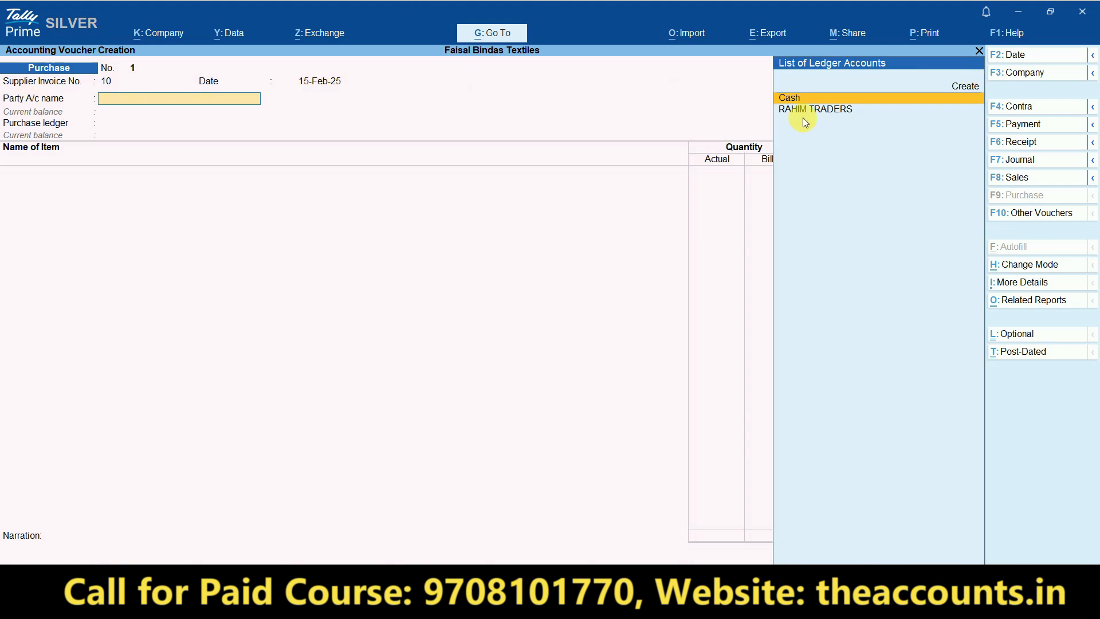
# - Choose party RAHIM TRADERS, purchase ledger Purchase GST, and MI3S as the first item
pyautogui.click(823, 113)
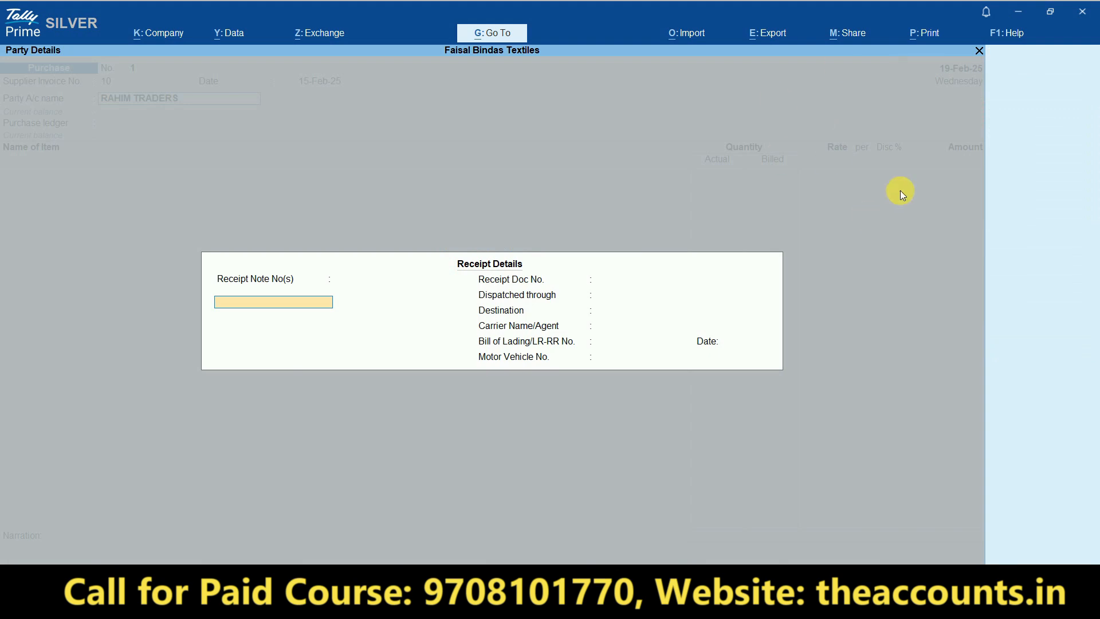
pyautogui.press('Return')
pyautogui.press('Return')
pyautogui.press('Return')
pyautogui.press('Return')
pyautogui.press('Return')
pyautogui.press('Return')
pyautogui.press('Return')
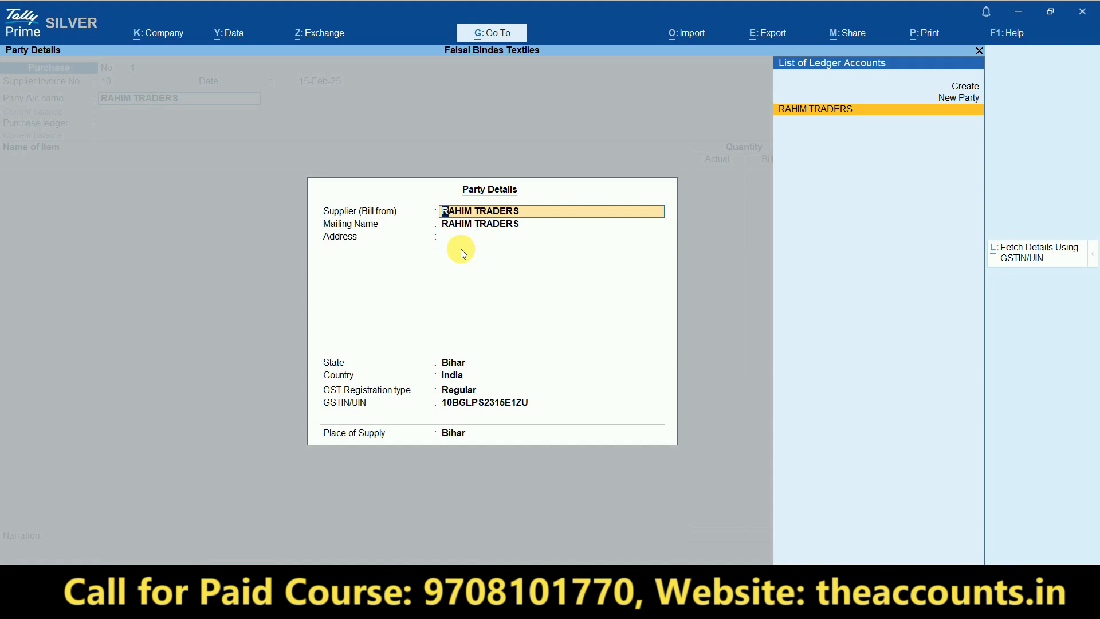
pyautogui.press('Return')
pyautogui.press('Return')
pyautogui.press('Return')
pyautogui.press('Return')
pyautogui.press('Return')
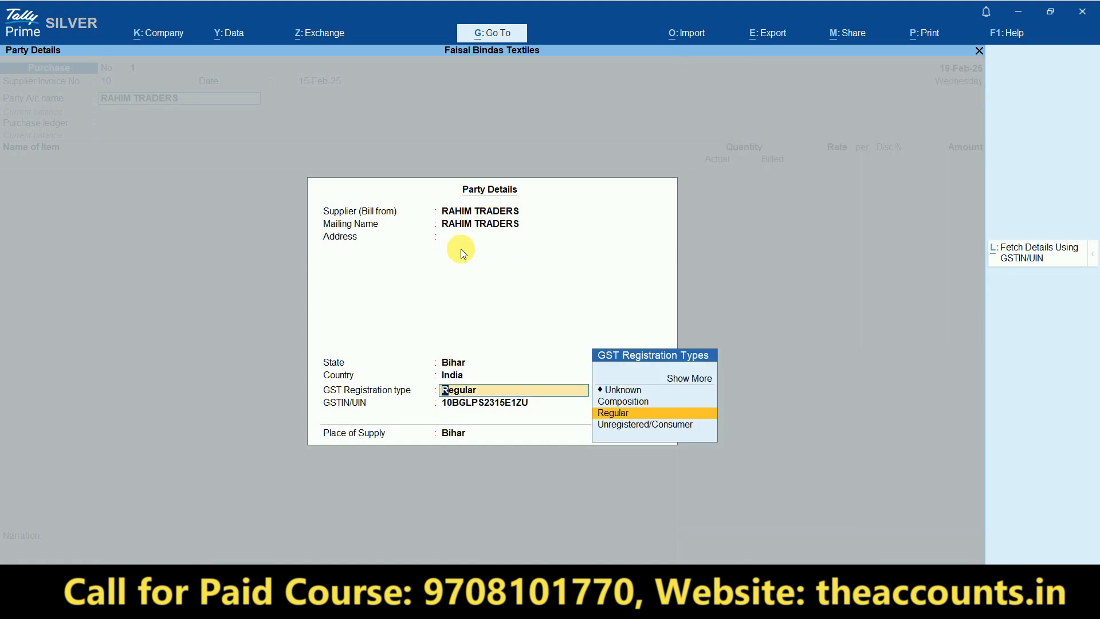
pyautogui.press('Return')
pyautogui.press('Return')
pyautogui.press('Return')
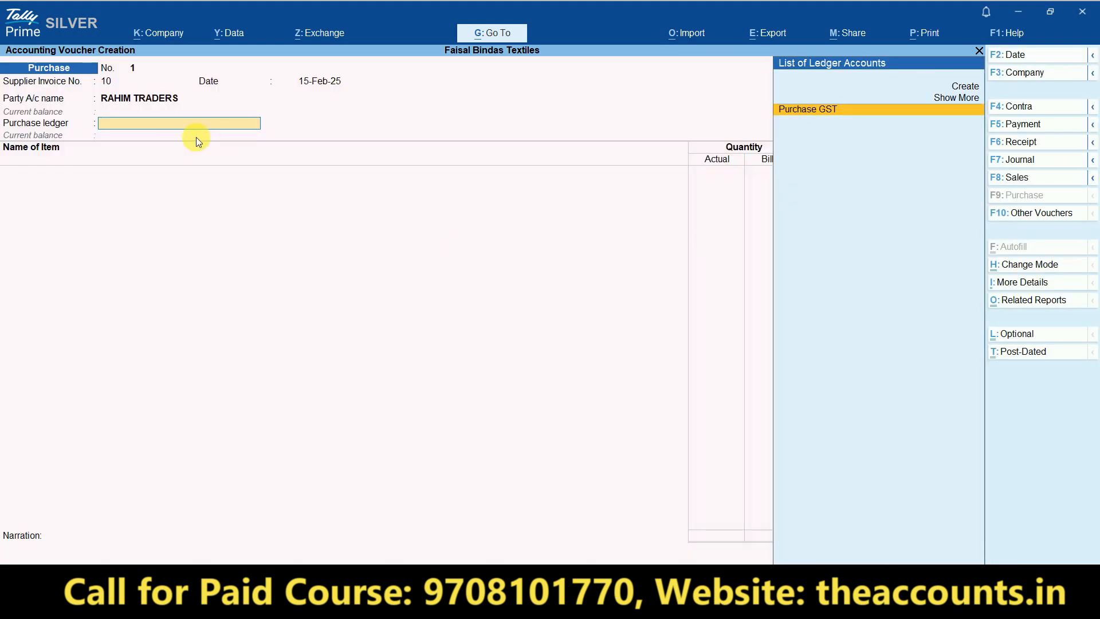
pyautogui.press('ctrl')
pyautogui.press('ctrl')
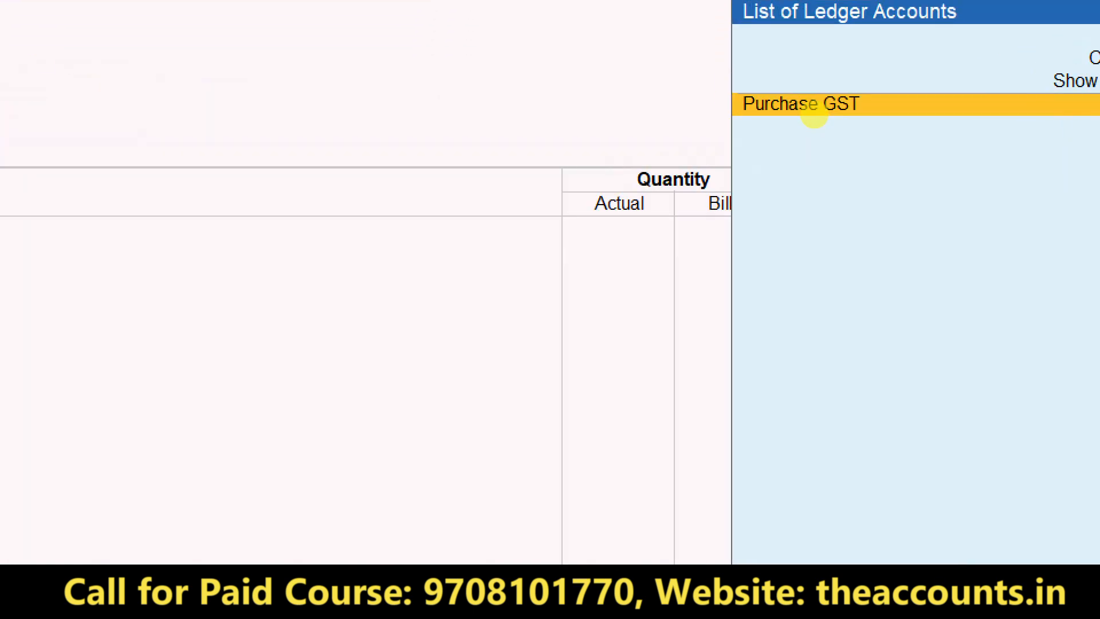
pyautogui.click(814, 110)
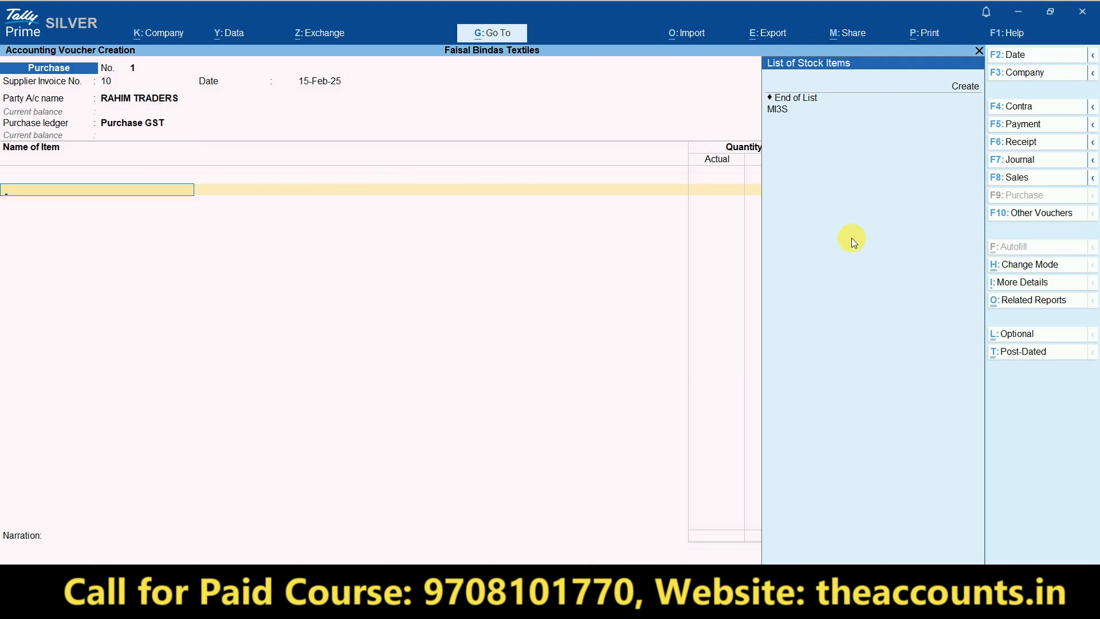
pyautogui.click(784, 108)
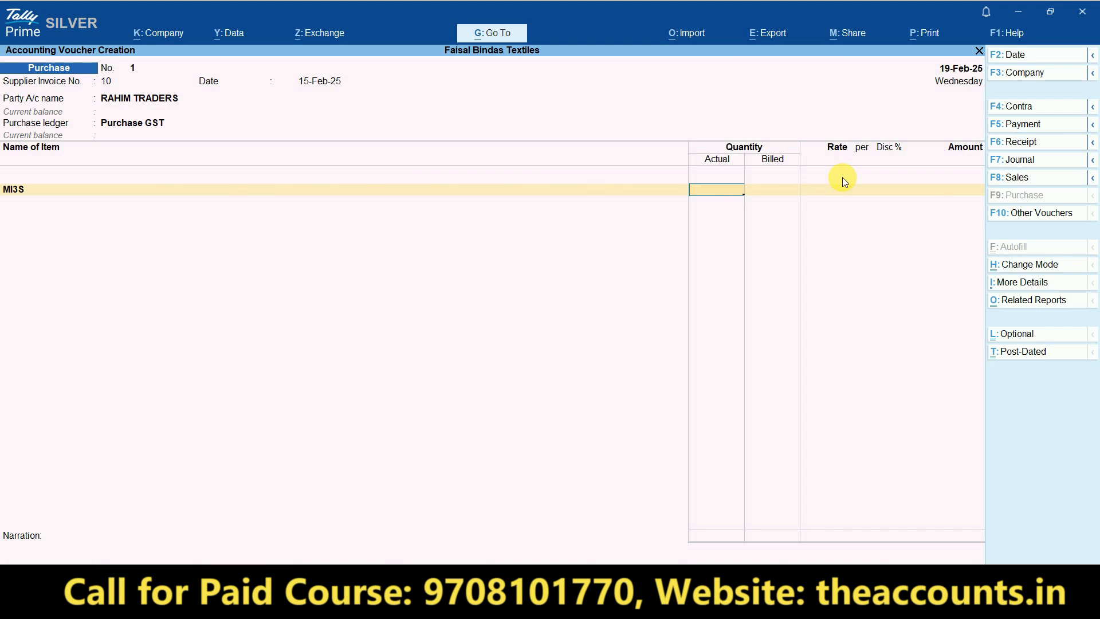
# - Set Discount column and separate Actual/Billed quantities to No for Faisal Bindas Textiles, then resume the voucher
pyautogui.click(174, 38)
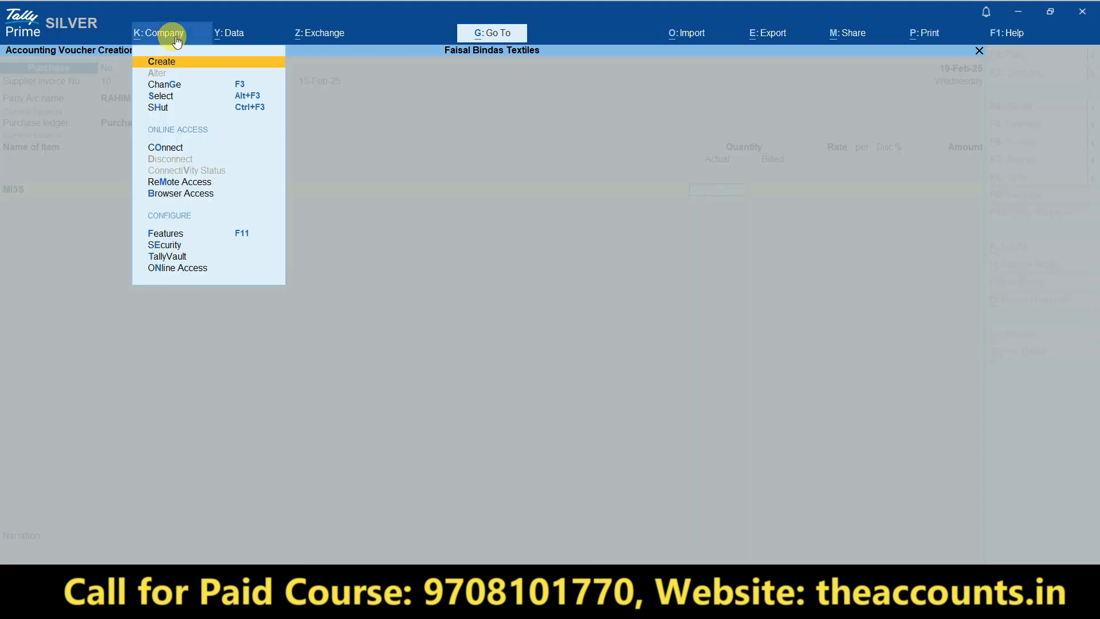
pyautogui.click(169, 235)
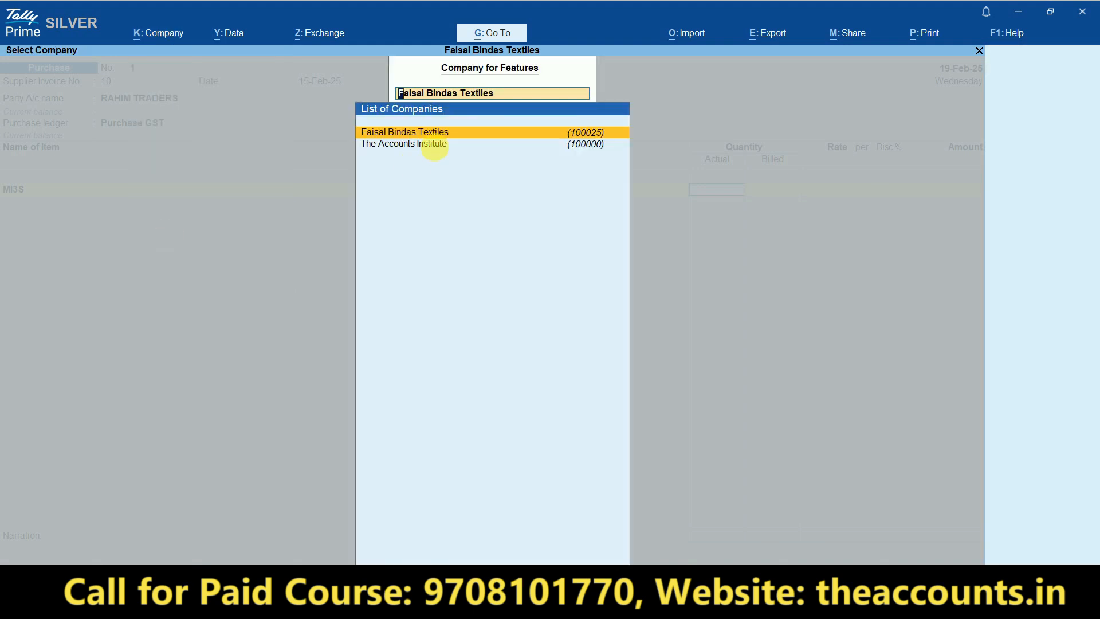
pyautogui.click(449, 133)
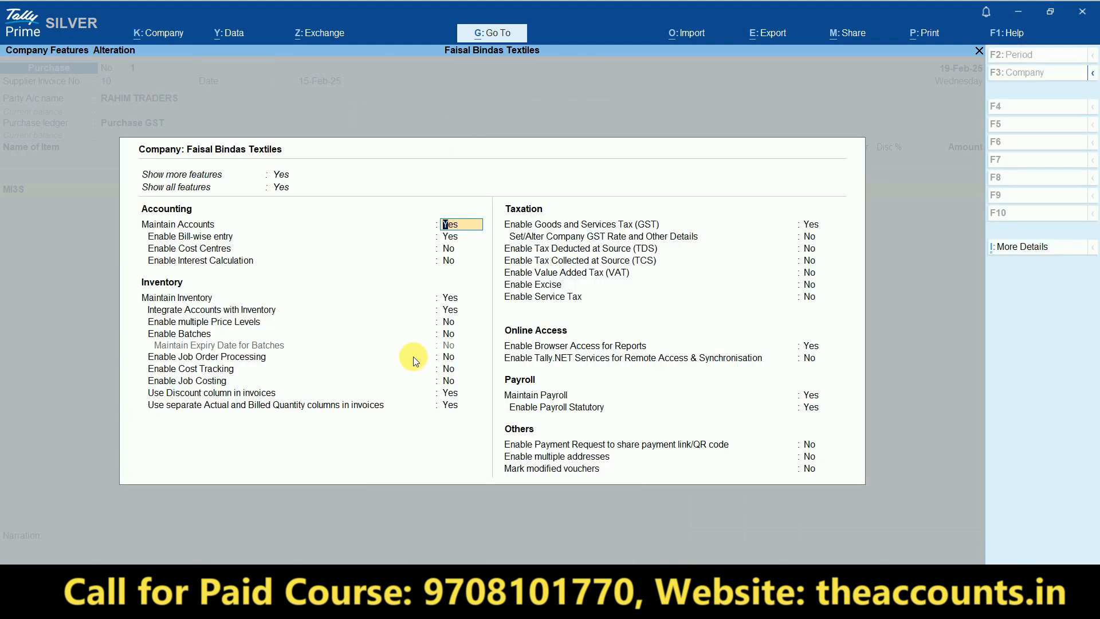
pyautogui.click(447, 393)
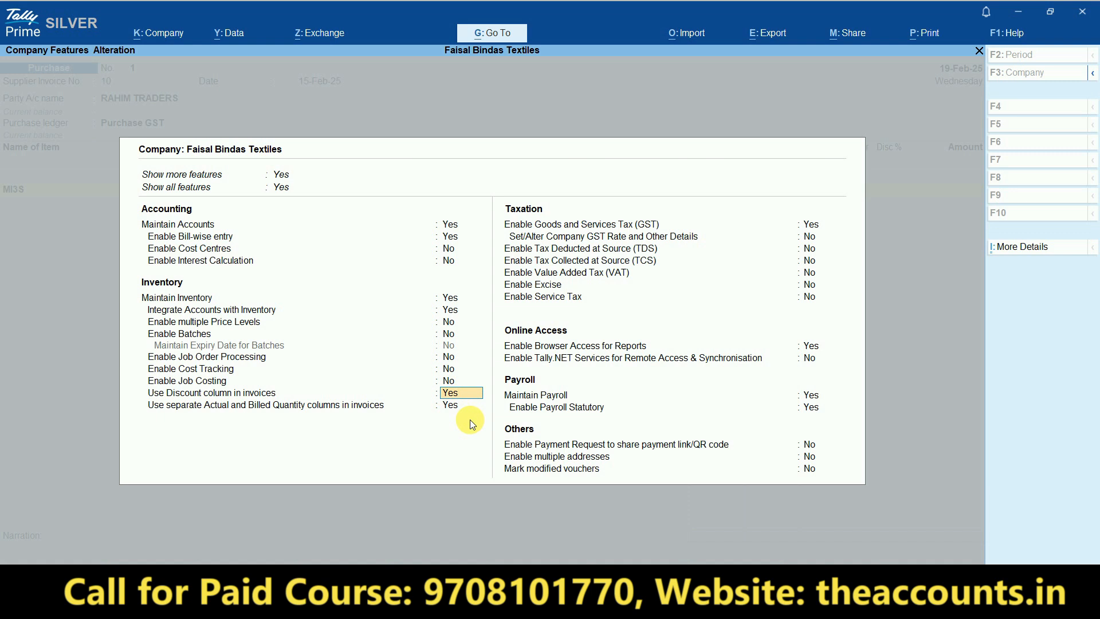
pyautogui.write('Y')
pyautogui.press('Return')
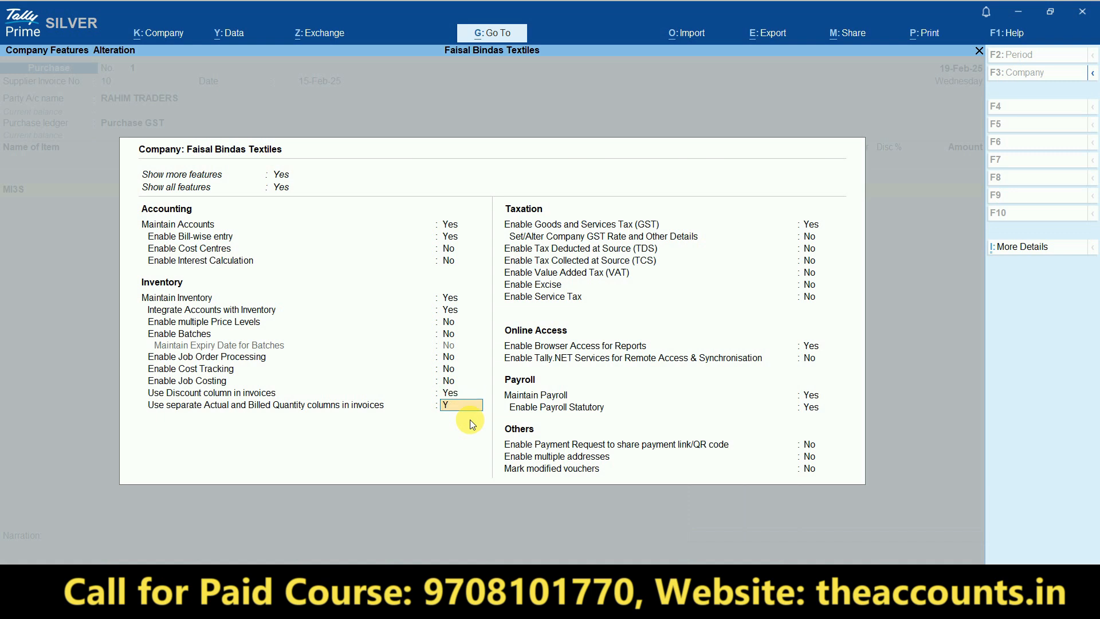
pyautogui.press('Return')
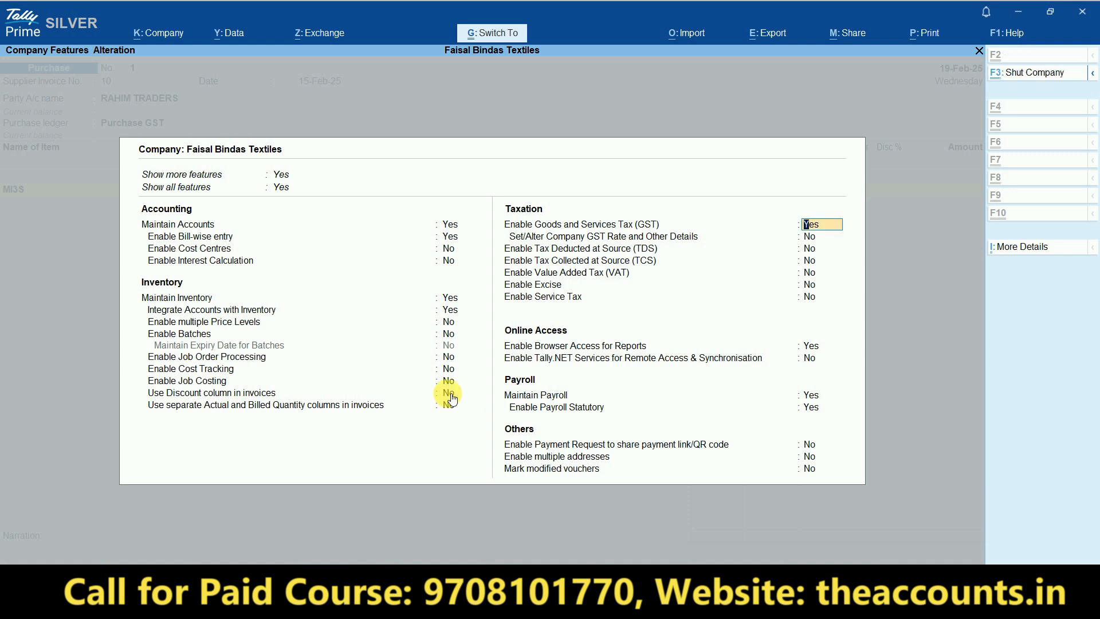
pyautogui.press('F3')
pyautogui.press('Escape')
pyautogui.press('Escape')
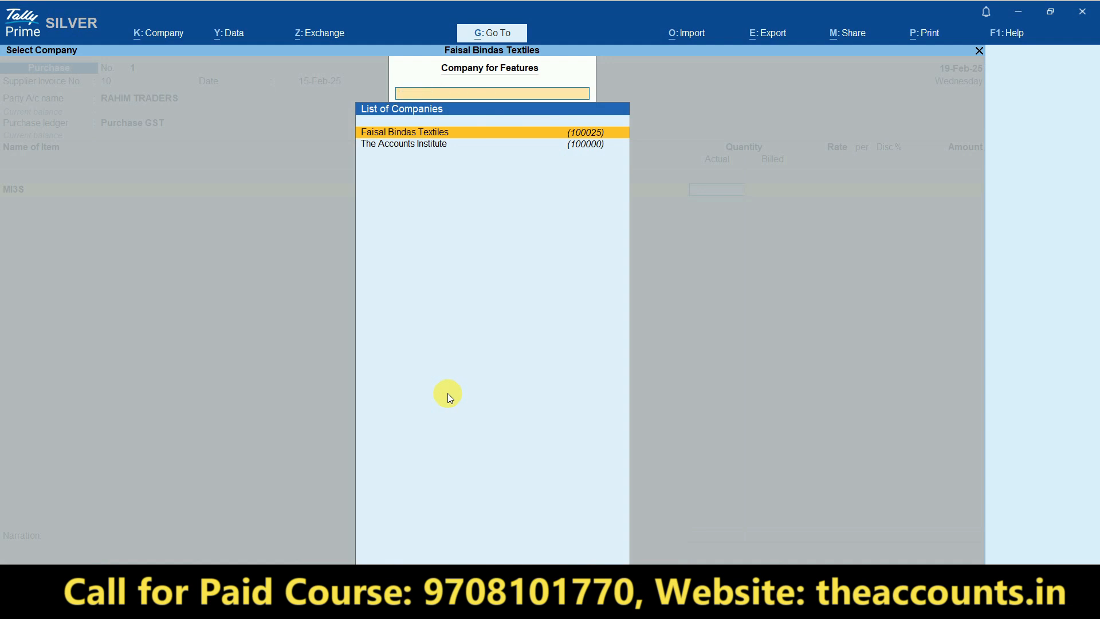
pyautogui.press('Return')
# - Accept the party details and look up MI3S's HSN code and rate in Excel row 4
pyautogui.press('Return')
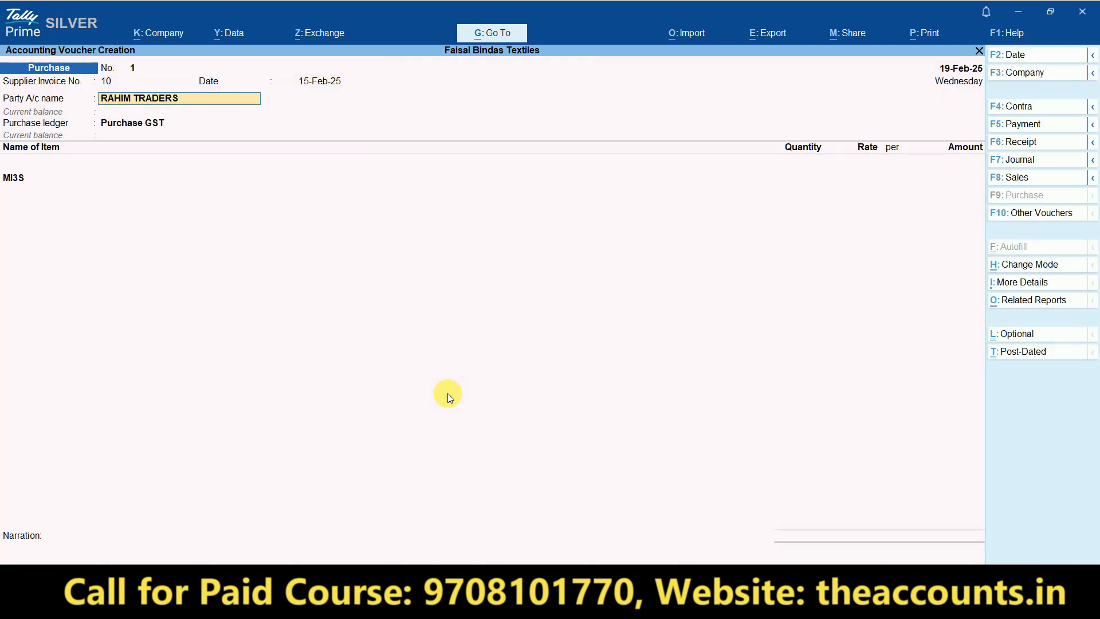
pyautogui.press('Return')
pyautogui.hotkey('ctrl', 'a')
pyautogui.hotkey('ctrl', 'a')
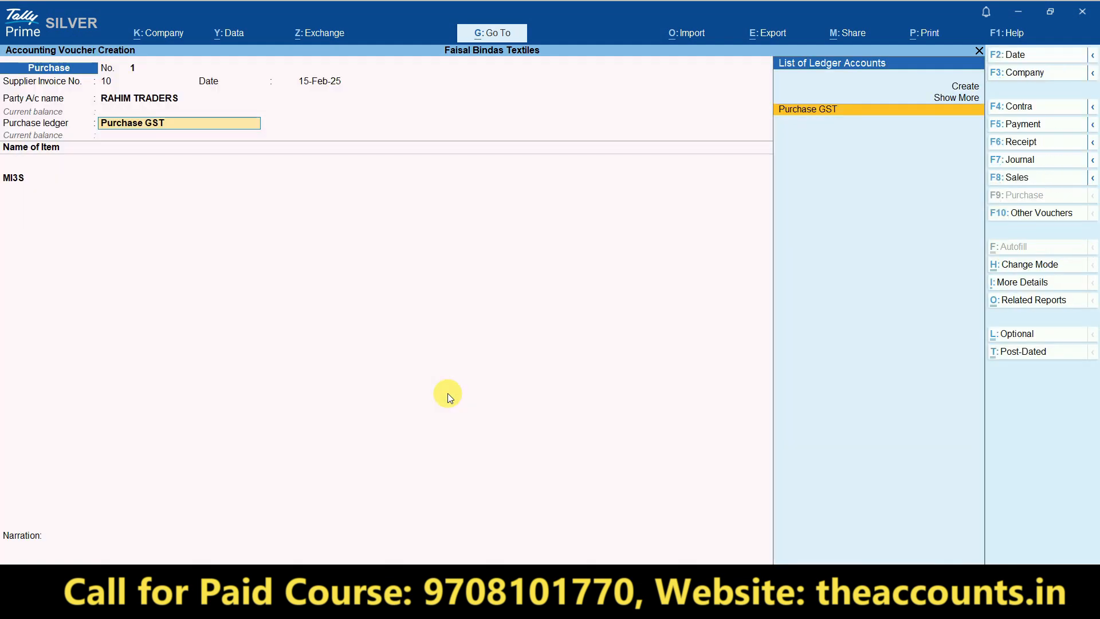
pyautogui.press('Return')
pyautogui.press('Return')
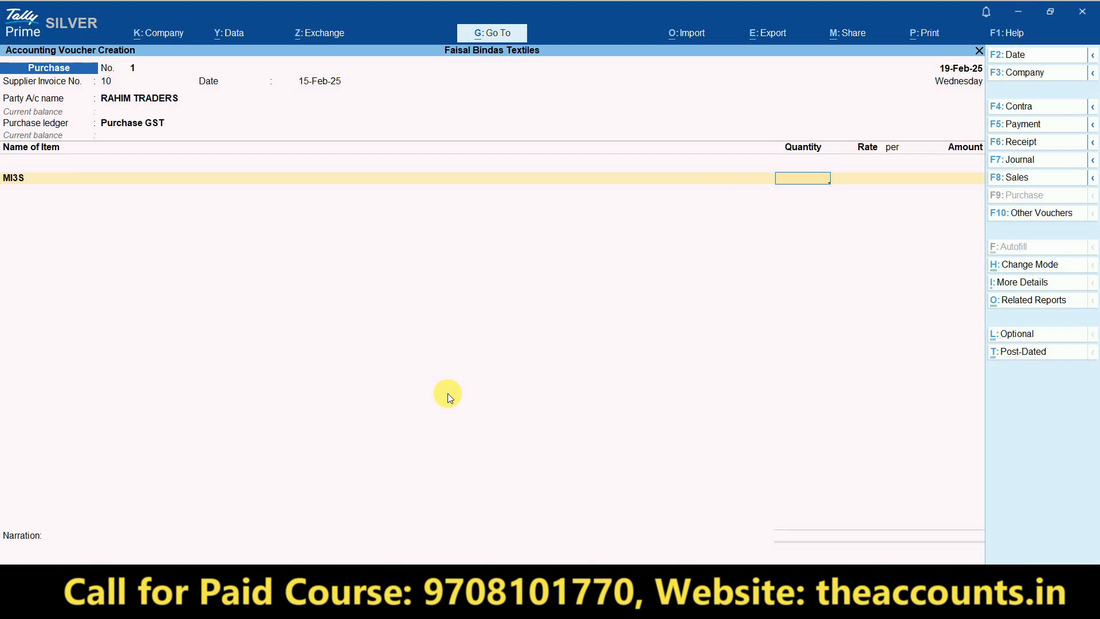
pyautogui.hotkey('alt', 'Tab')
pyautogui.press('Right')
pyautogui.press('Right')
pyautogui.press('Right')
pyautogui.press('Right')
pyautogui.press('Right')
pyautogui.press('Right')
pyautogui.press('Right')
pyautogui.press('Right')
pyautogui.press('Left')
pyautogui.press('Left')
pyautogui.press('Right')
pyautogui.press('Right')
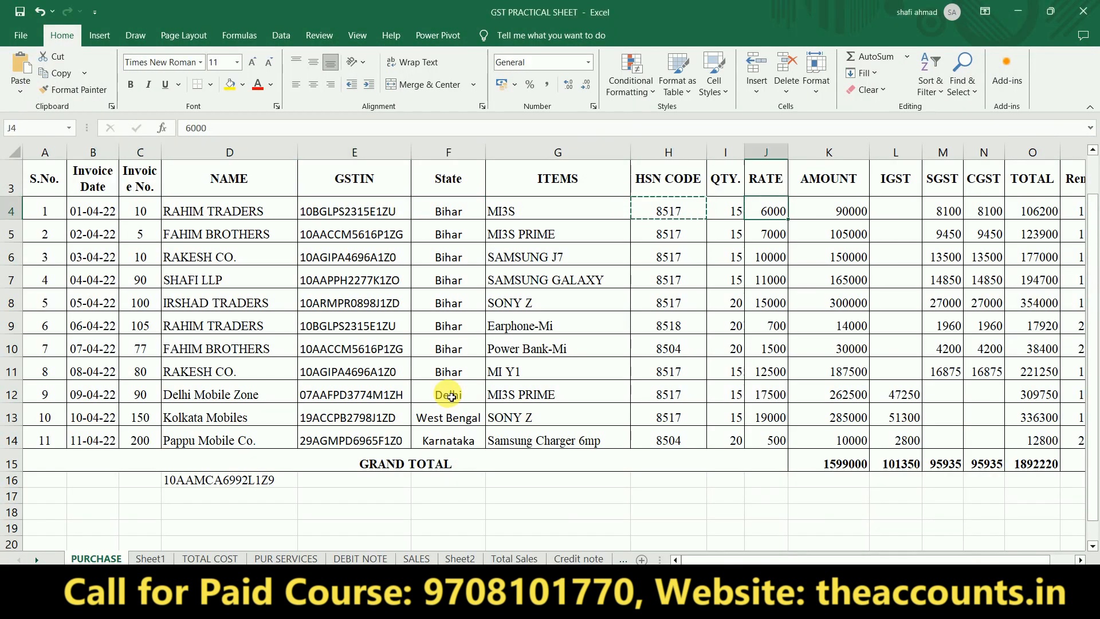
pyautogui.hotkey('alt', 'Tab')
# - Enter MI3S as 15 units at 6,000 and accept the 90,000.00 amount after checking SGST in Excel
pyautogui.write('15')
pyautogui.press('Return')
pyautogui.write('6000')
pyautogui.press('Return')
pyautogui.press('Return')
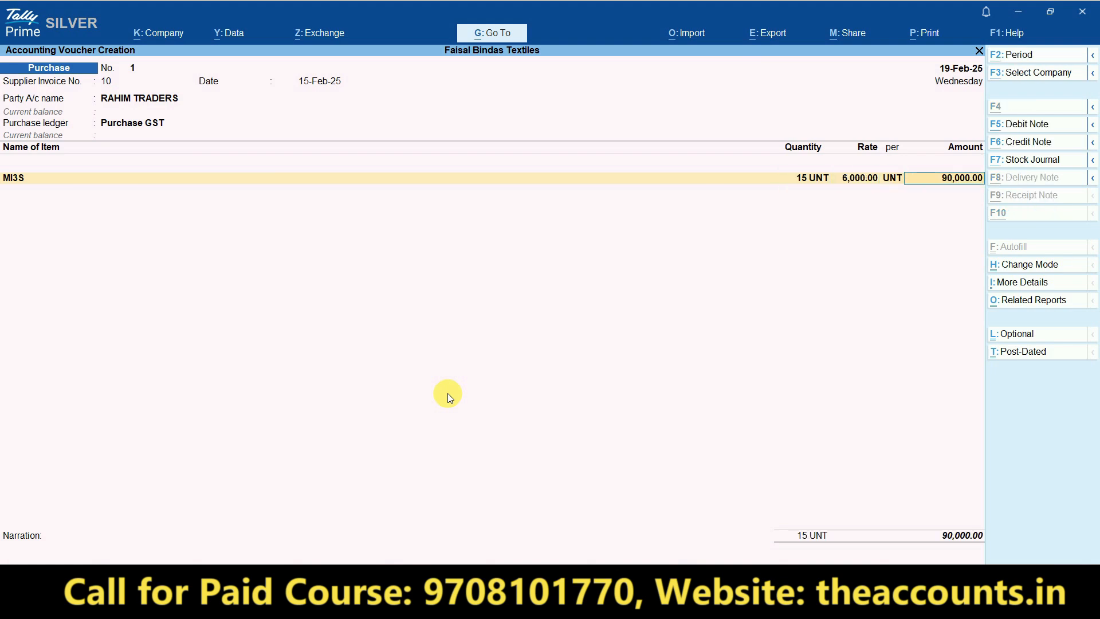
pyautogui.hotkey('alt', 'Tab')
pyautogui.press('Right')
pyautogui.press('Right')
pyautogui.press('Right')
pyautogui.press('Right')
pyautogui.press('Right')
pyautogui.press('Right')
pyautogui.press('Left')
pyautogui.press('Left')
pyautogui.press('Left')
pyautogui.press('Left')
pyautogui.press('Right')
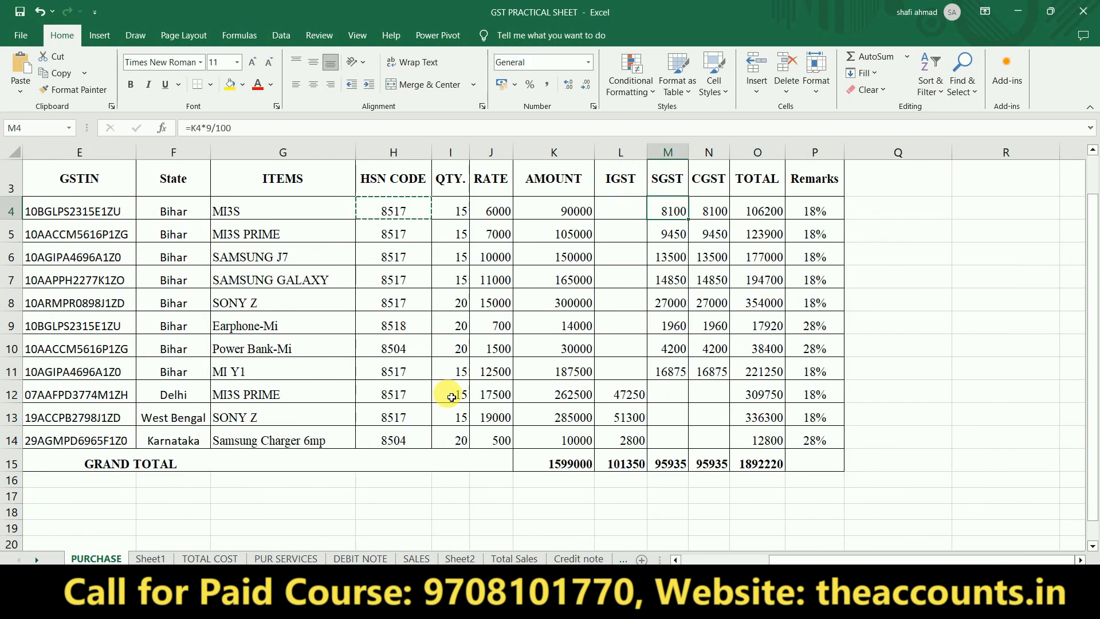
pyautogui.hotkey('alt', 'Tab')
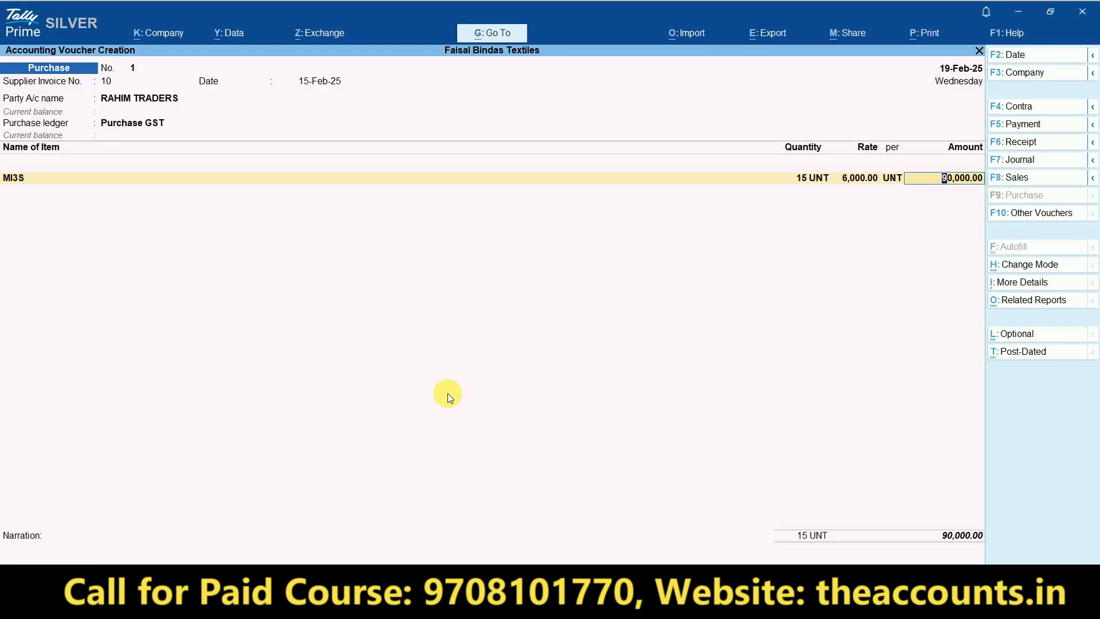
pyautogui.press('Return')
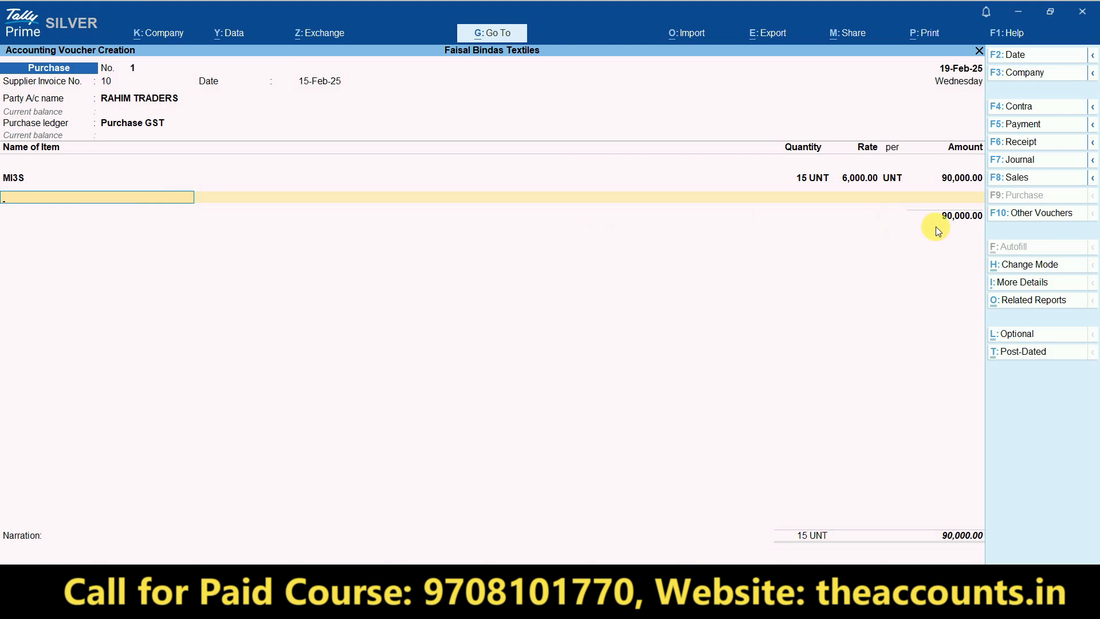
# - Close the item lines and add the SGST ledger at its calculated 8,100.00
pyautogui.press('Return')
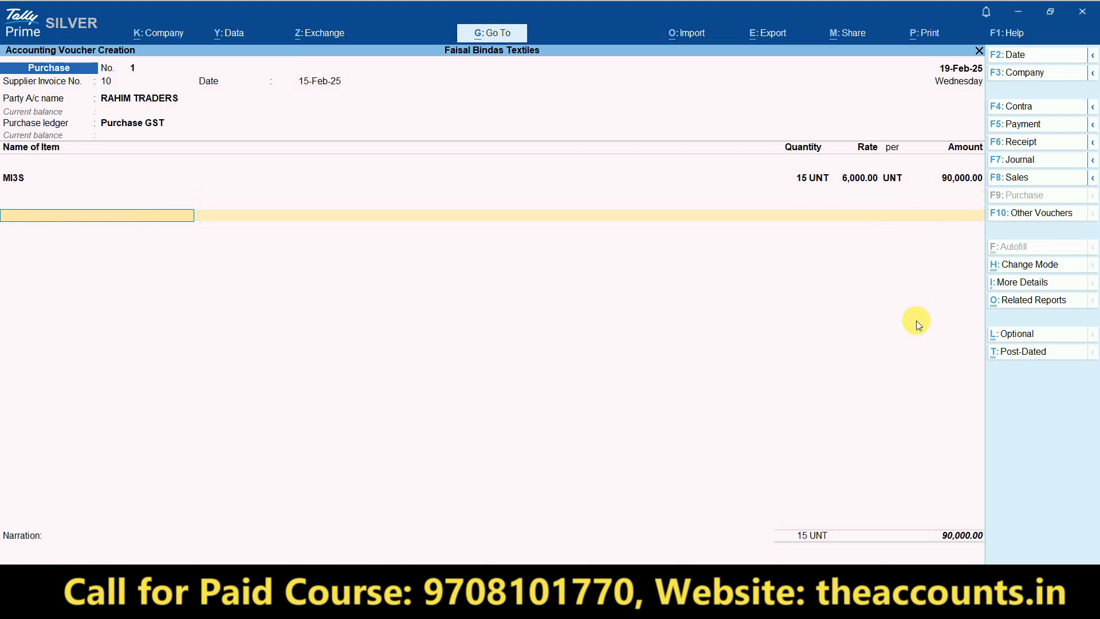
pyautogui.press('Return')
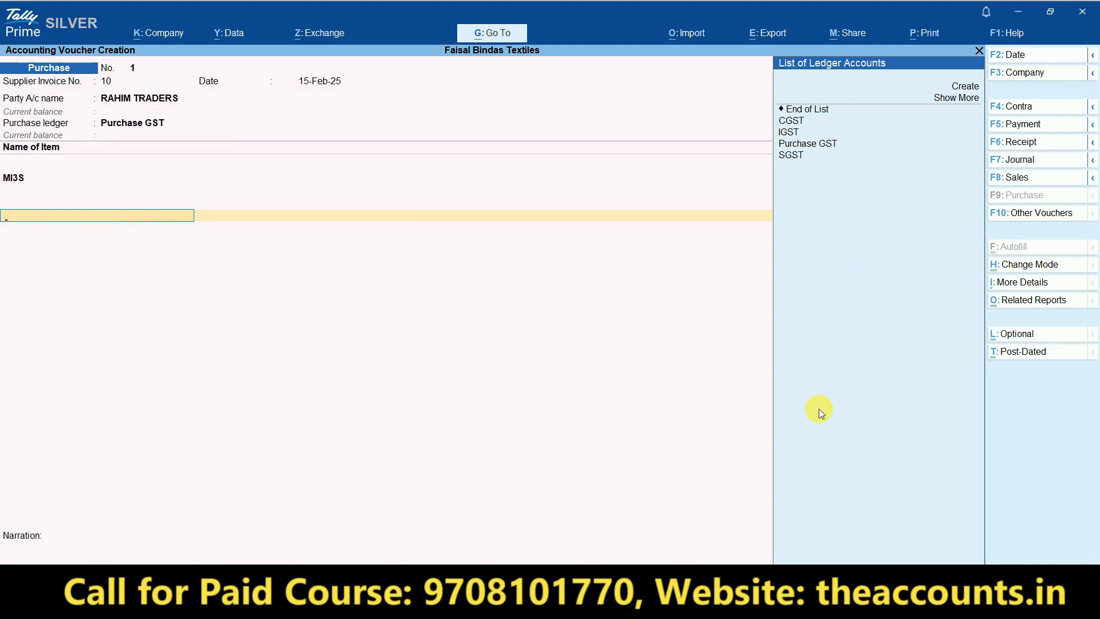
pyautogui.write('SGS')
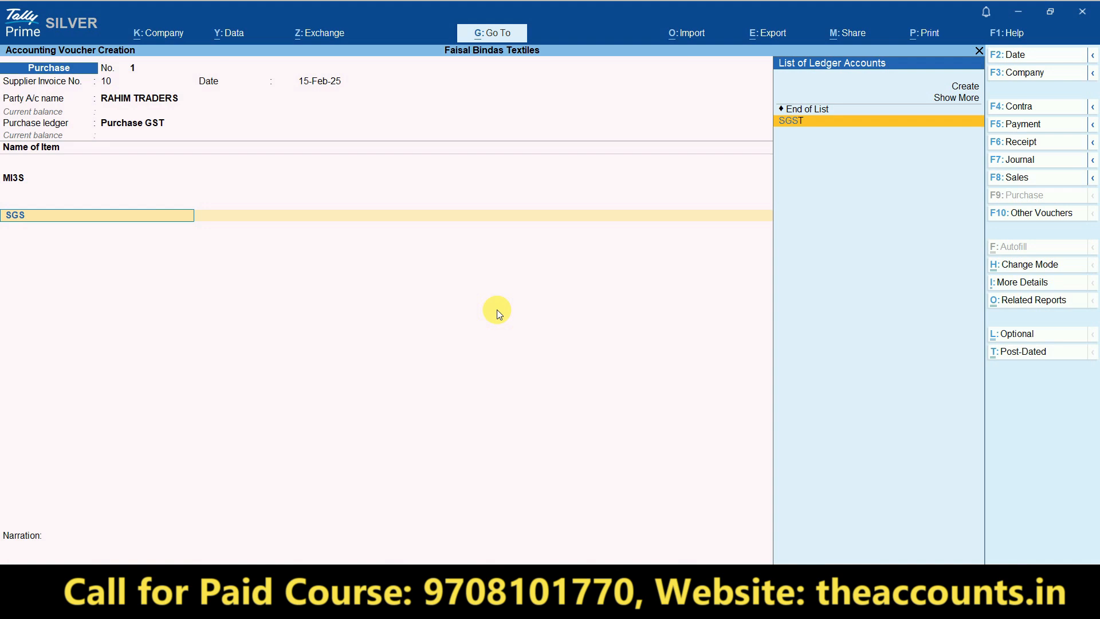
pyautogui.press('Return')
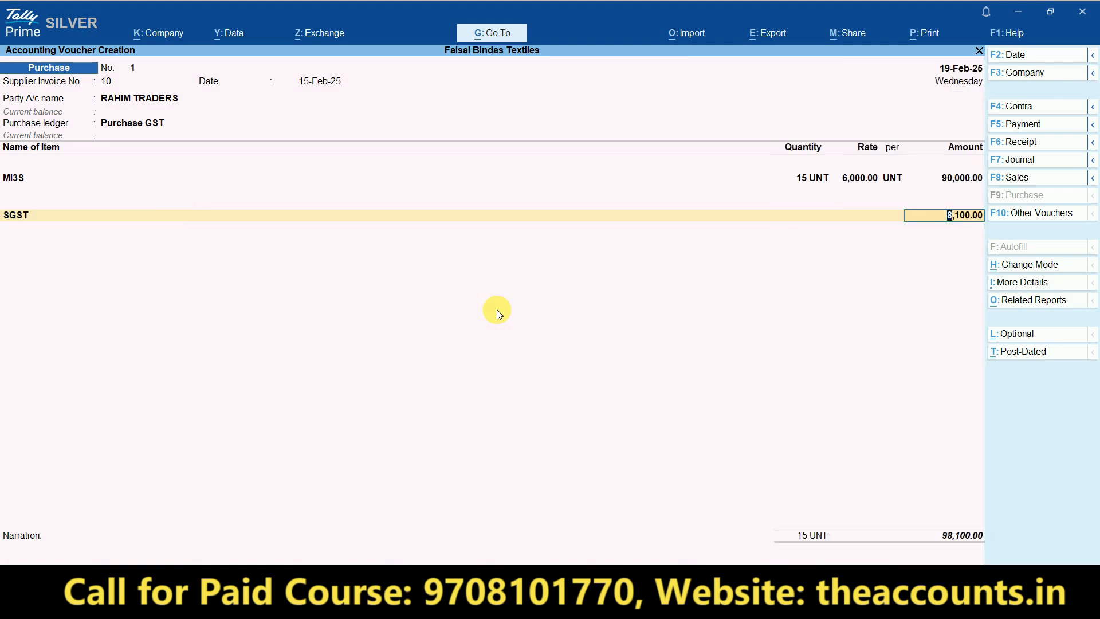
pyautogui.press('Return')
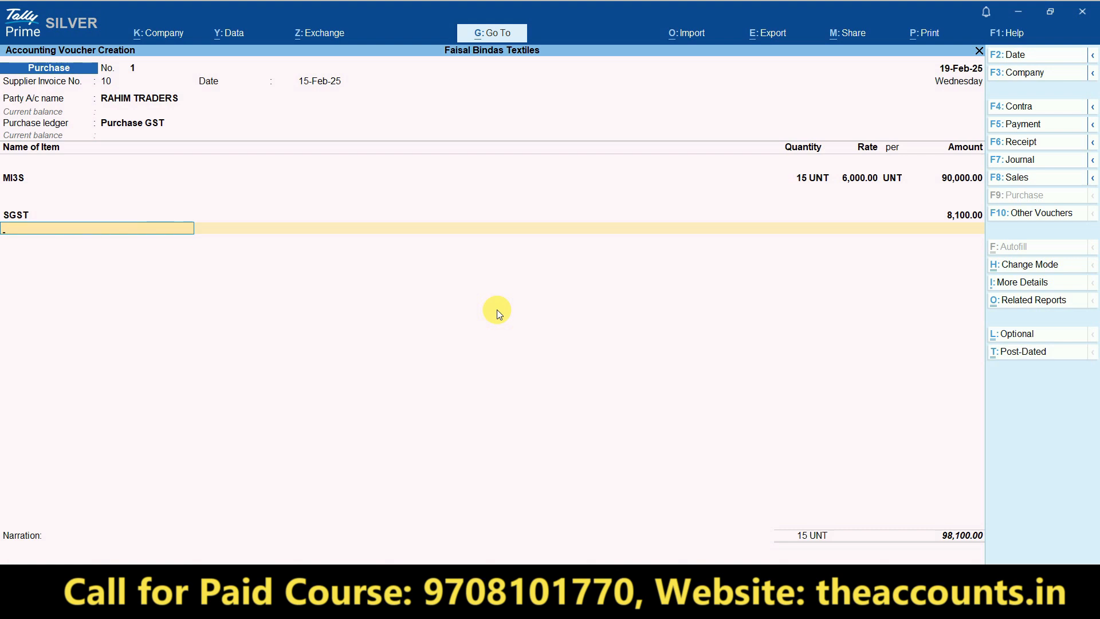
# - Add the CGST ledger at 8,100.00, bringing the invoice total to 1,06,200.00
pyautogui.write('CGST')
pyautogui.press('Return')
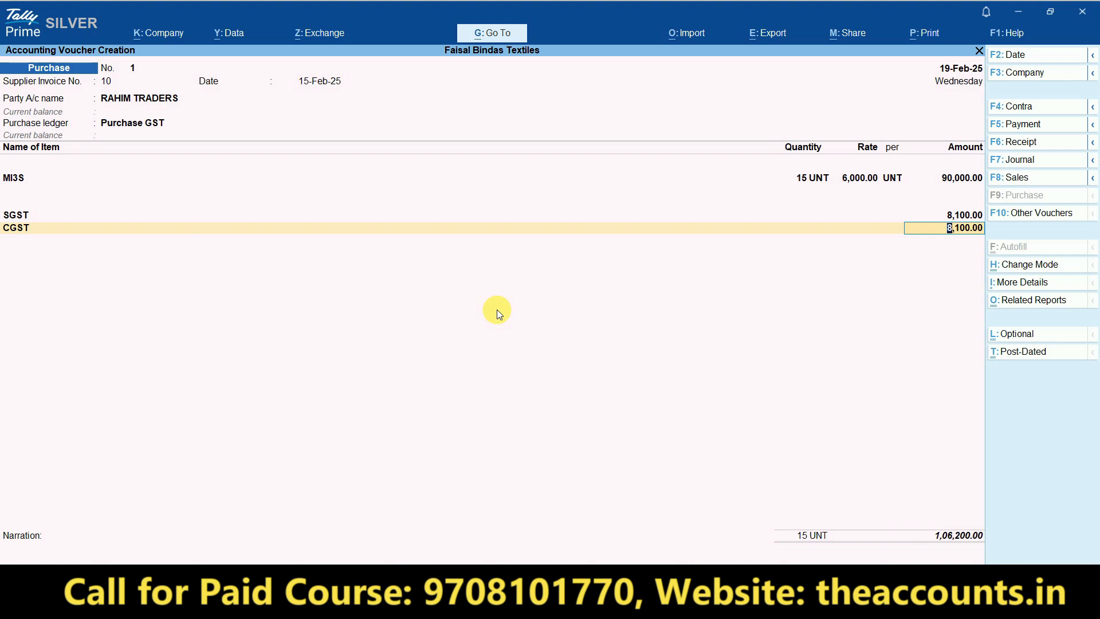
pyautogui.hotkey('ctrl', '1')
pyautogui.click(955, 550)
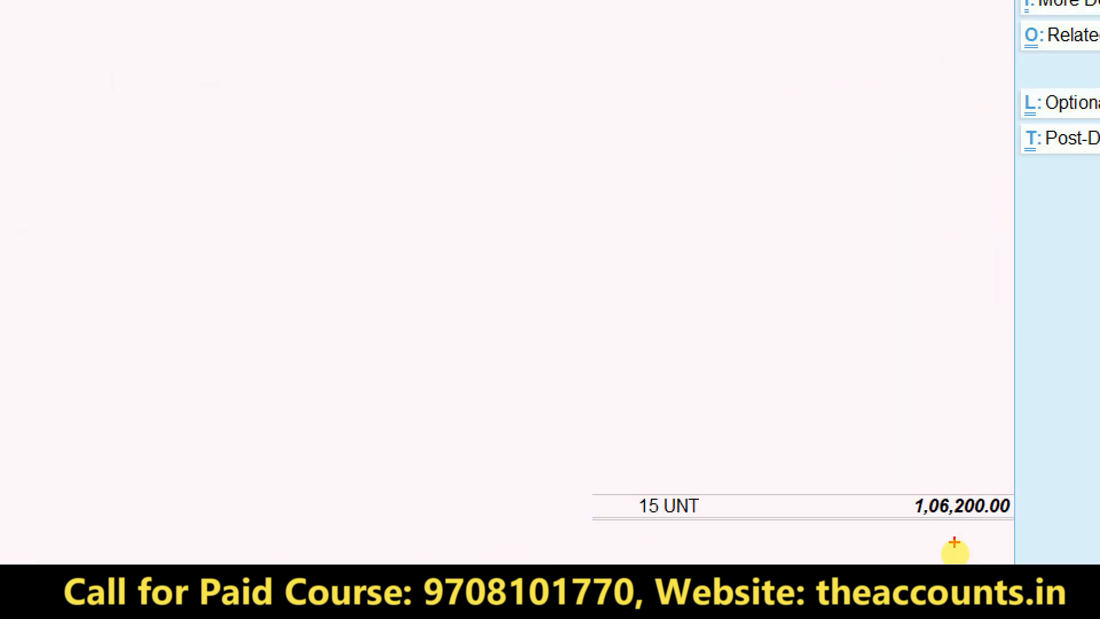
pyautogui.press('Escape')
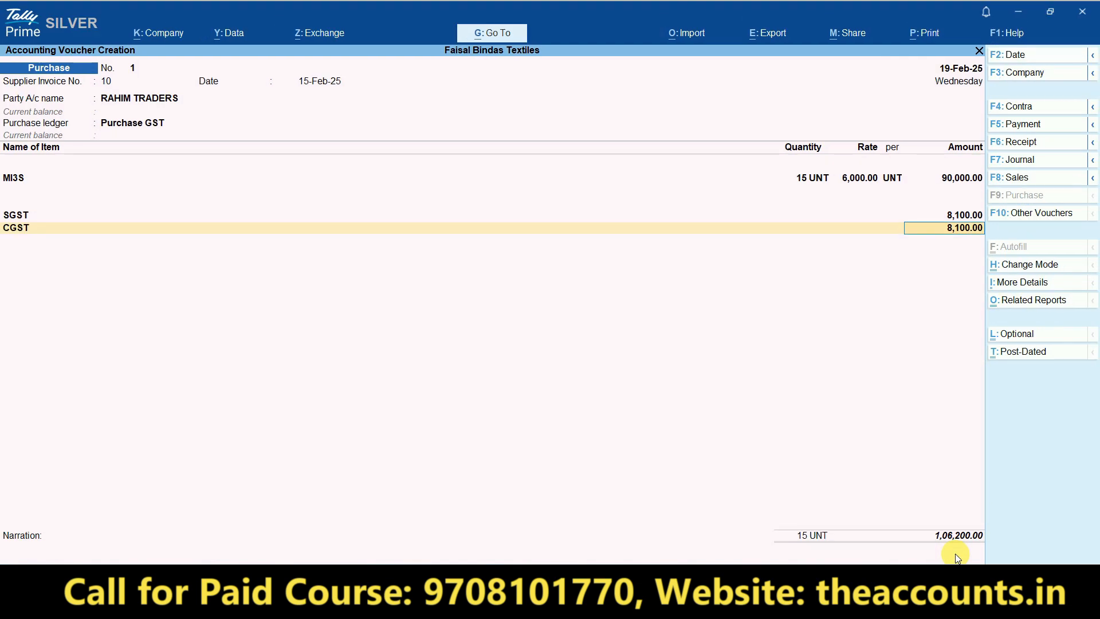
pyautogui.hotkey('alt', 'Tab')
pyautogui.press('Right')
pyautogui.press('Right')
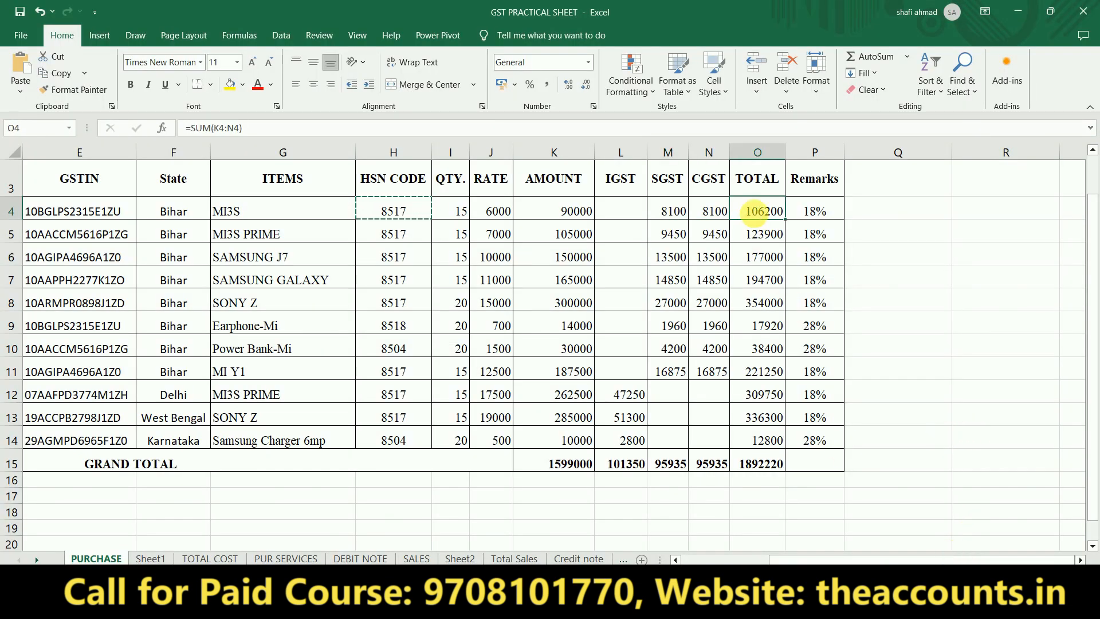
# - Confirm Excel's O4 total =SUM(K4:N4) is 106200, matching Tally, then return to the voucher
pyautogui.hotkey('ctrl', '1')
pyautogui.click(761, 200)
pyautogui.moveTo(770, 185)
pyautogui.mouseDown()
pyautogui.moveTo(781, 239)
pyautogui.moveTo(757, 177)
pyautogui.mouseUp()
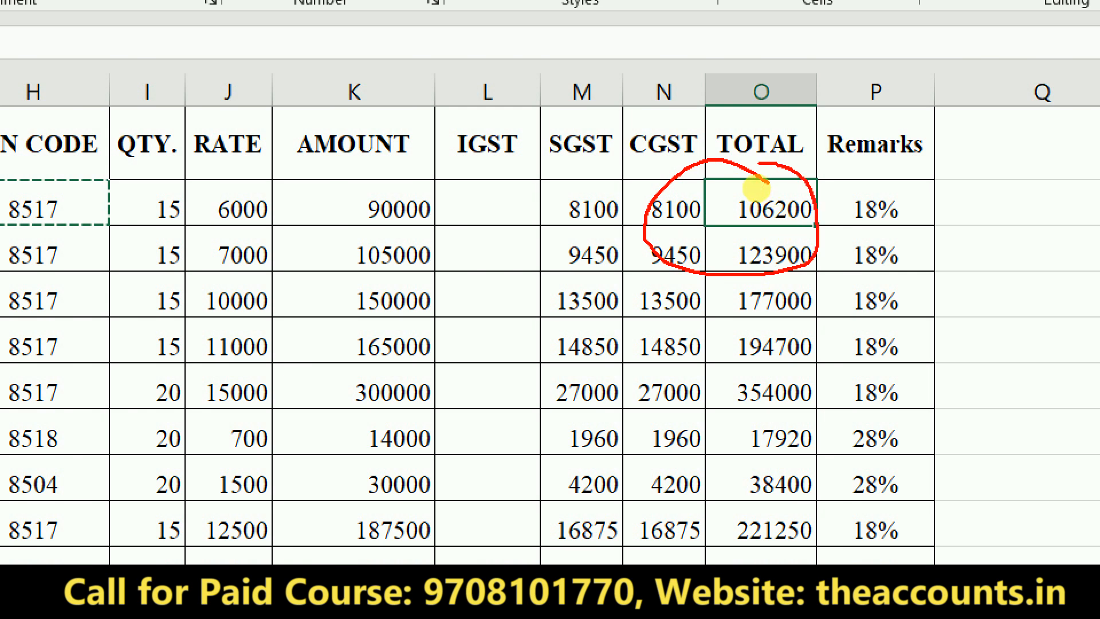
pyautogui.press('Escape')
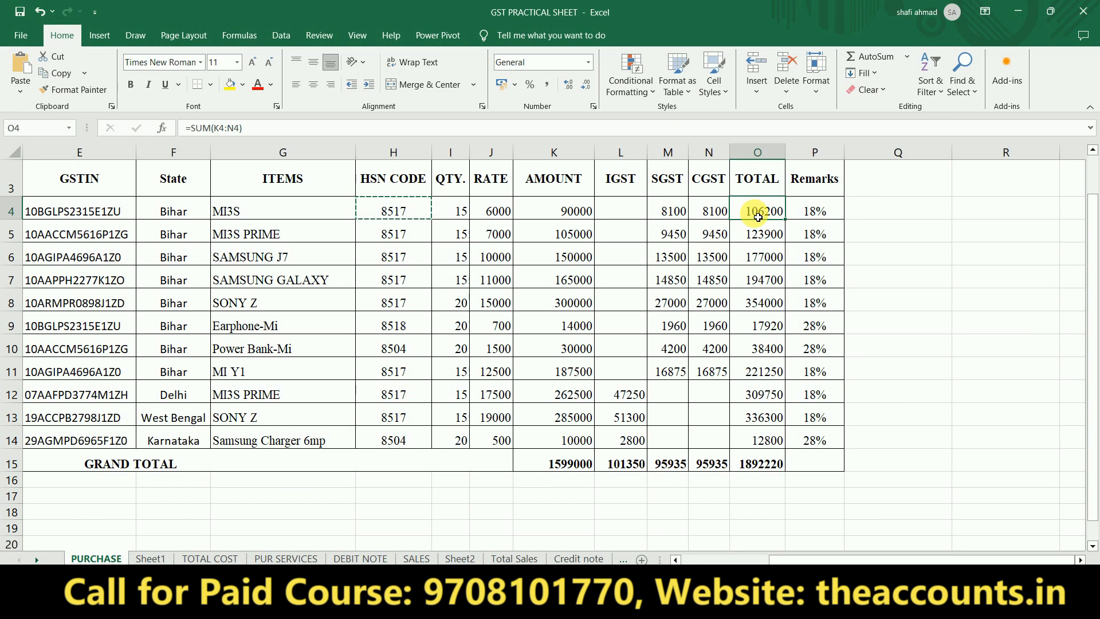
pyautogui.hotkey('alt', 'Tab')
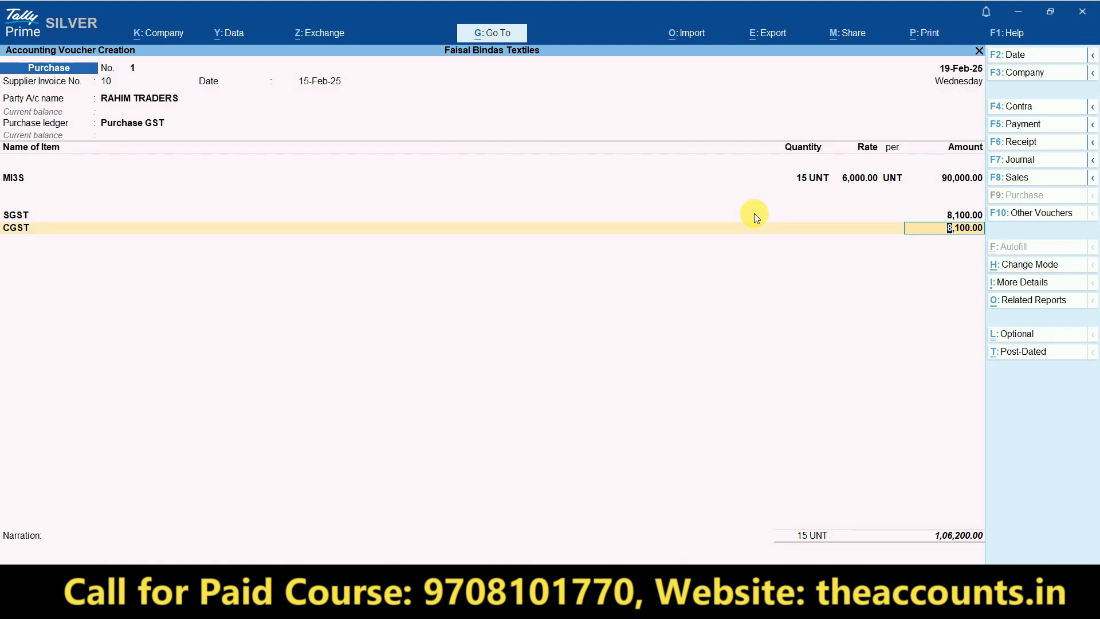
# - Record a New Ref bill reference, add narration 'BIL NO 10', and save the purchase voucher
pyautogui.press('Return')
pyautogui.press('Return')
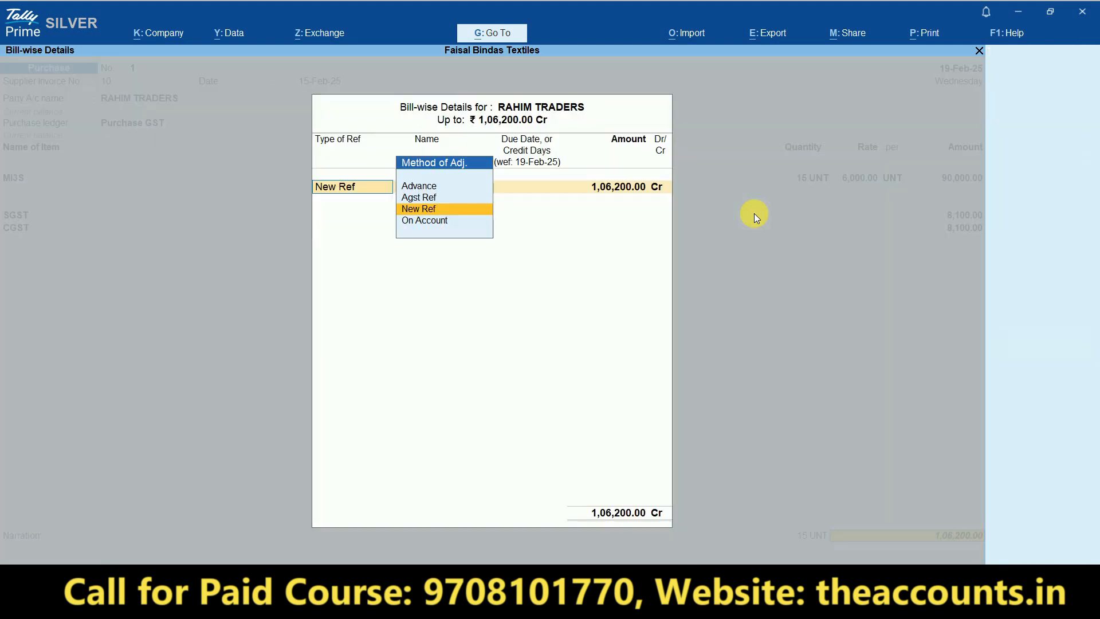
pyautogui.press('Return')
pyautogui.press('Return')
pyautogui.press('Return')
pyautogui.press('Return')
pyautogui.press('Return')
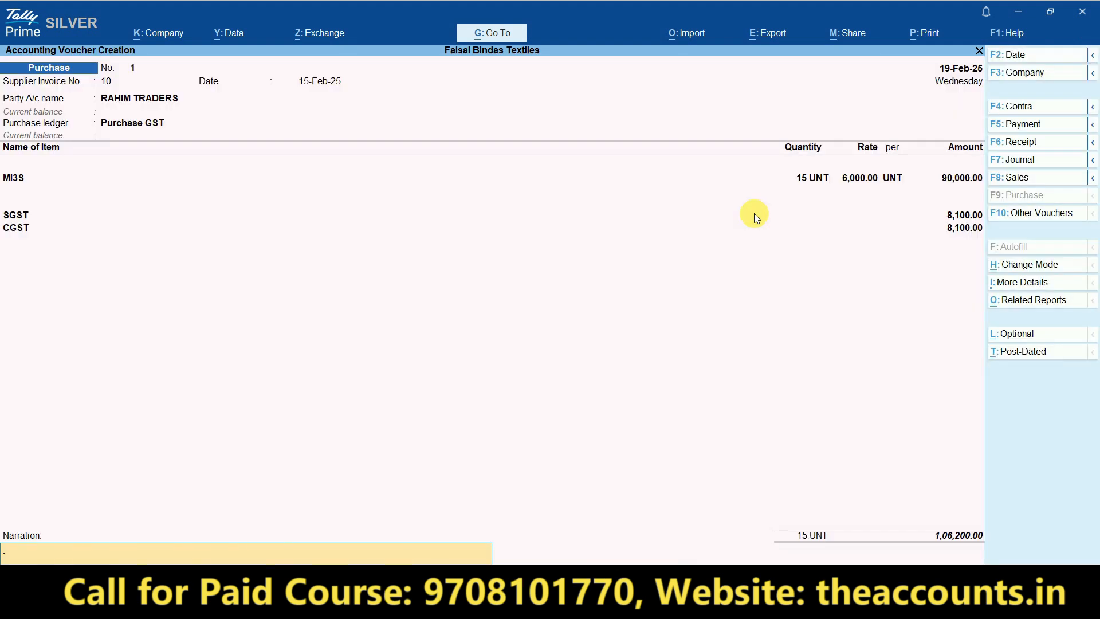
pyautogui.write('BIL NO 10')
pyautogui.press('Return')
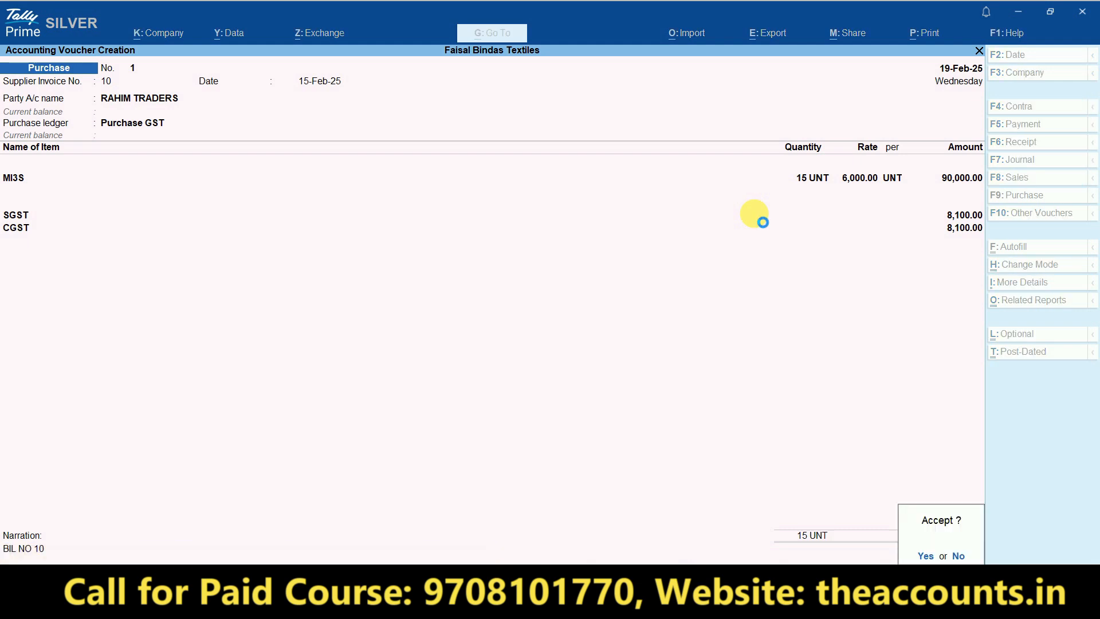
pyautogui.press('Return')
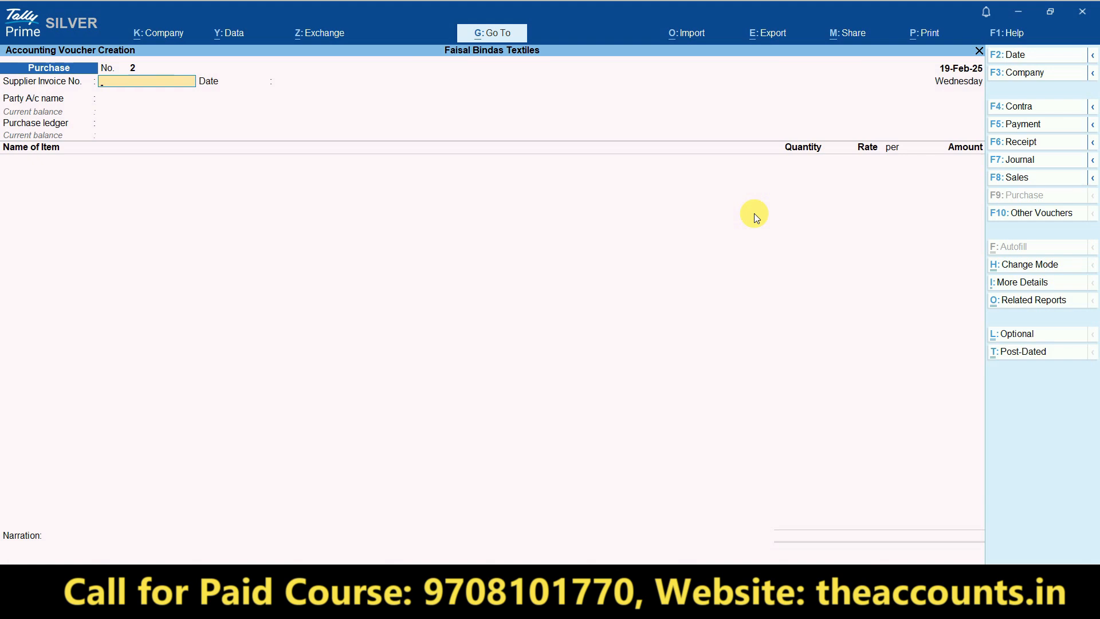
# - Exit the purchase voucher and open Display More Reports > Statutory Reports
pyautogui.press('Escape')
pyautogui.press('Return')
pyautogui.press('Escape')
pyautogui.press('Escape')
pyautogui.press('Escape')
pyautogui.press('Escape')
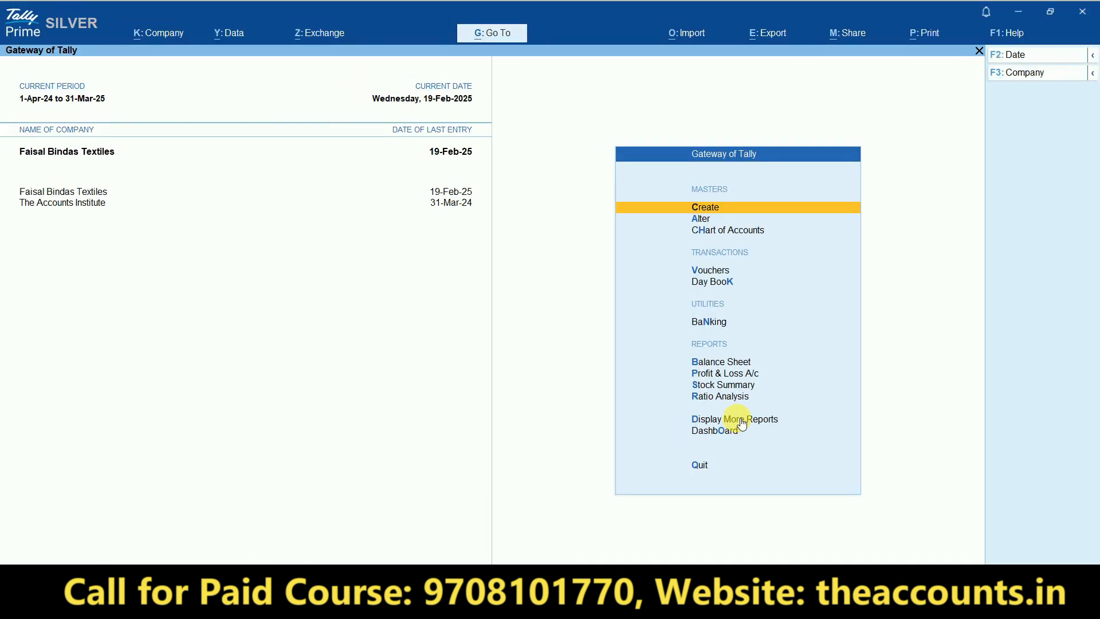
pyautogui.click(735, 417)
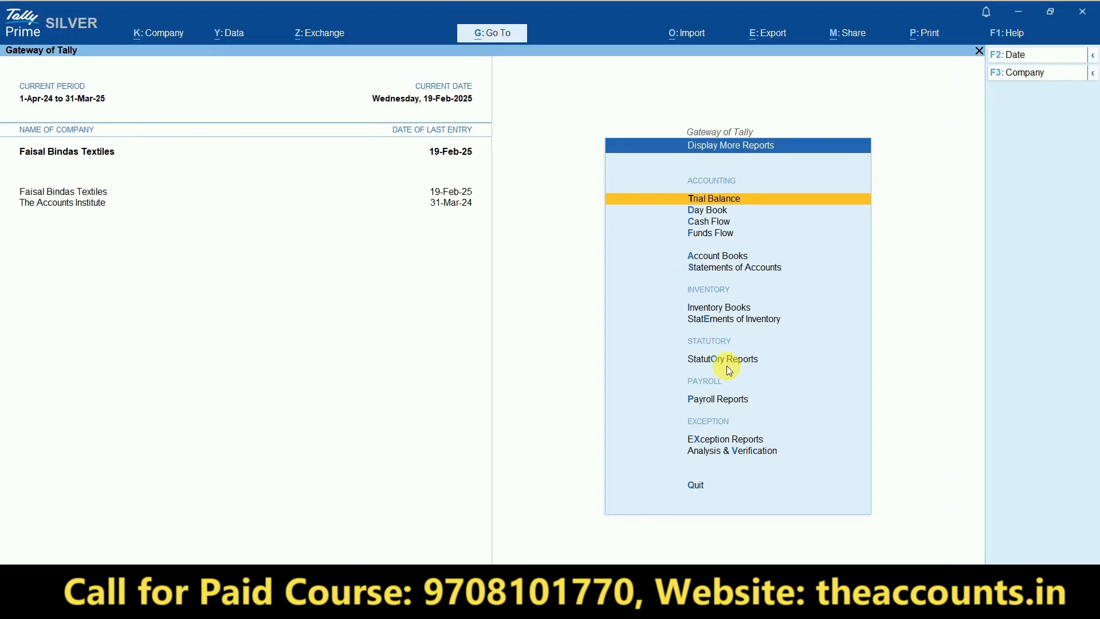
pyautogui.click(724, 358)
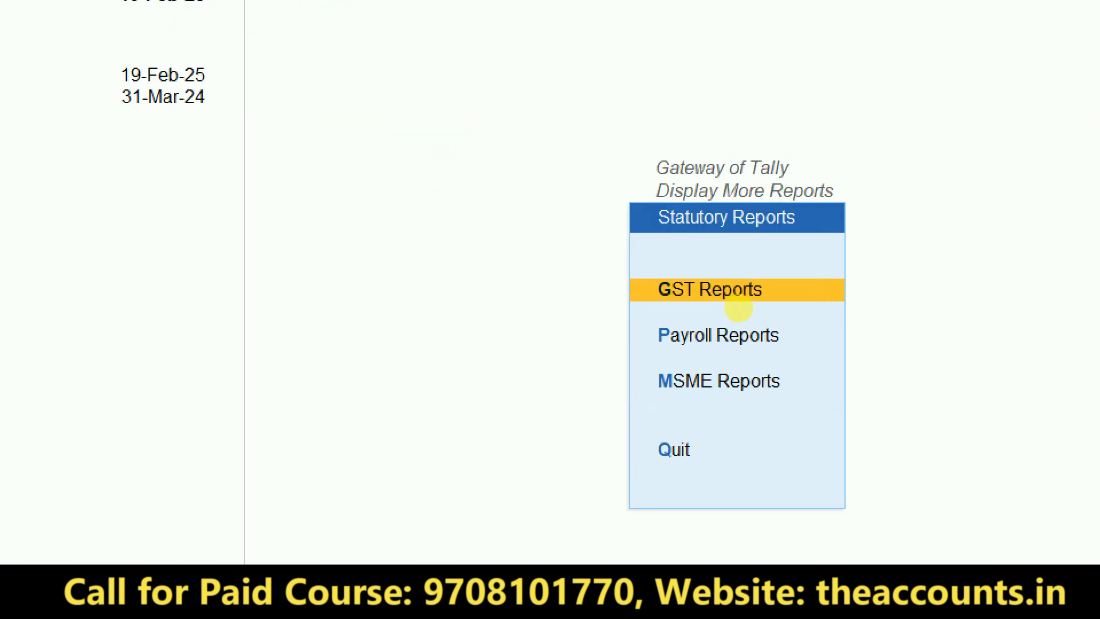
# - Open GSTR-2A Reconciliation from GST Reports, showing 1-Jan-25 to 31-Jan-25
pyautogui.click(739, 294)
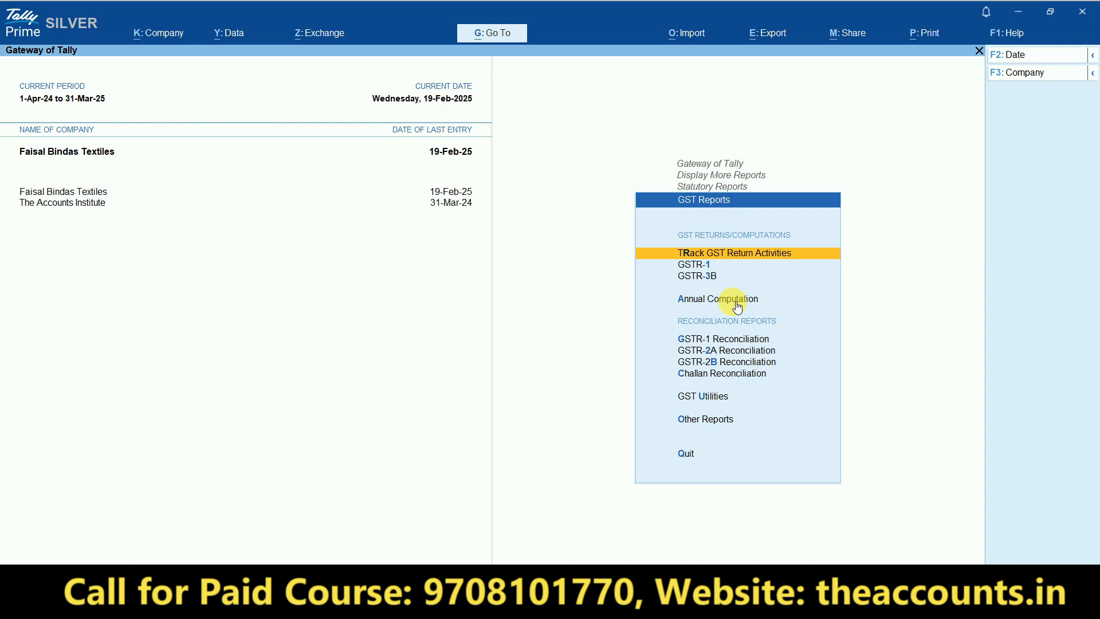
pyautogui.hotkey('ctrl', '1')
pyautogui.click(720, 371)
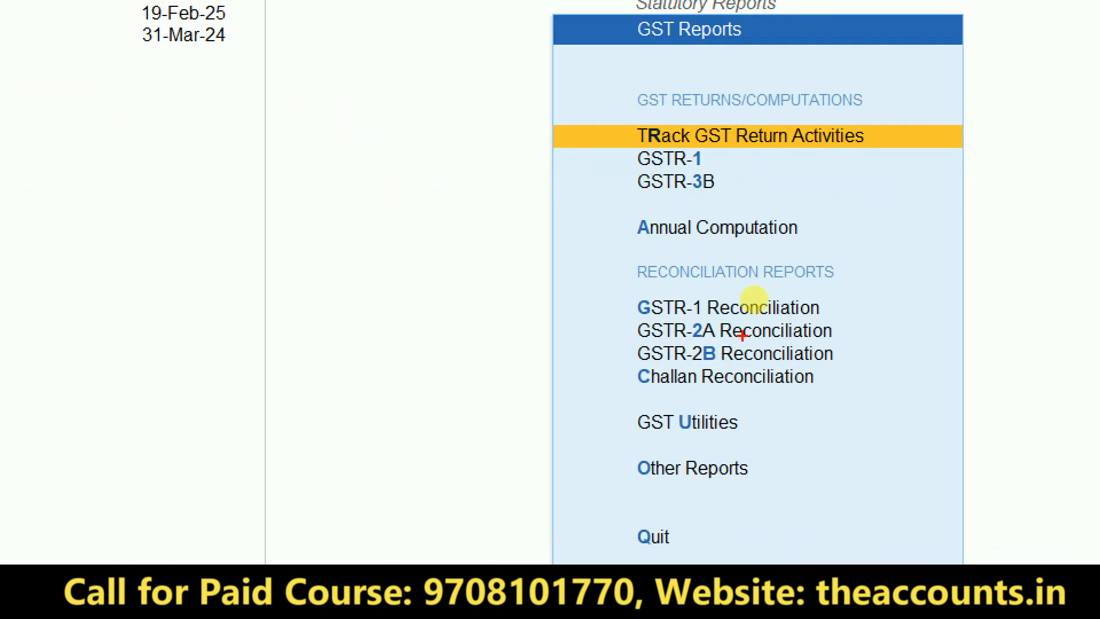
pyautogui.moveTo(821, 54)
pyautogui.mouseDown()
pyautogui.moveTo(695, 54)
pyautogui.moveTo(687, 27)
pyautogui.mouseUp()
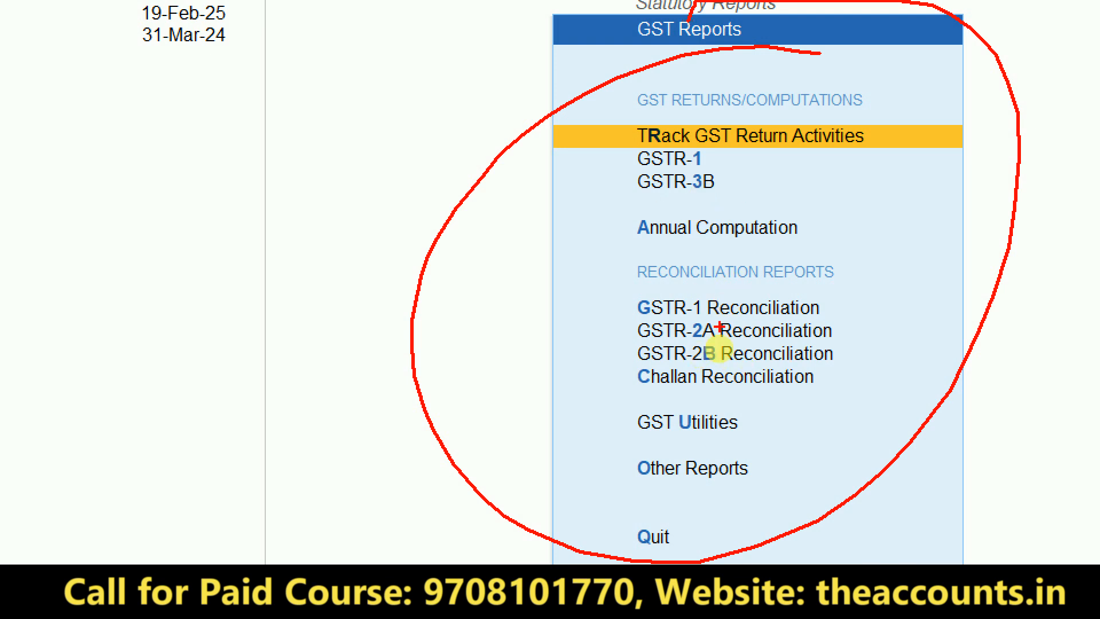
pyautogui.press('Escape')
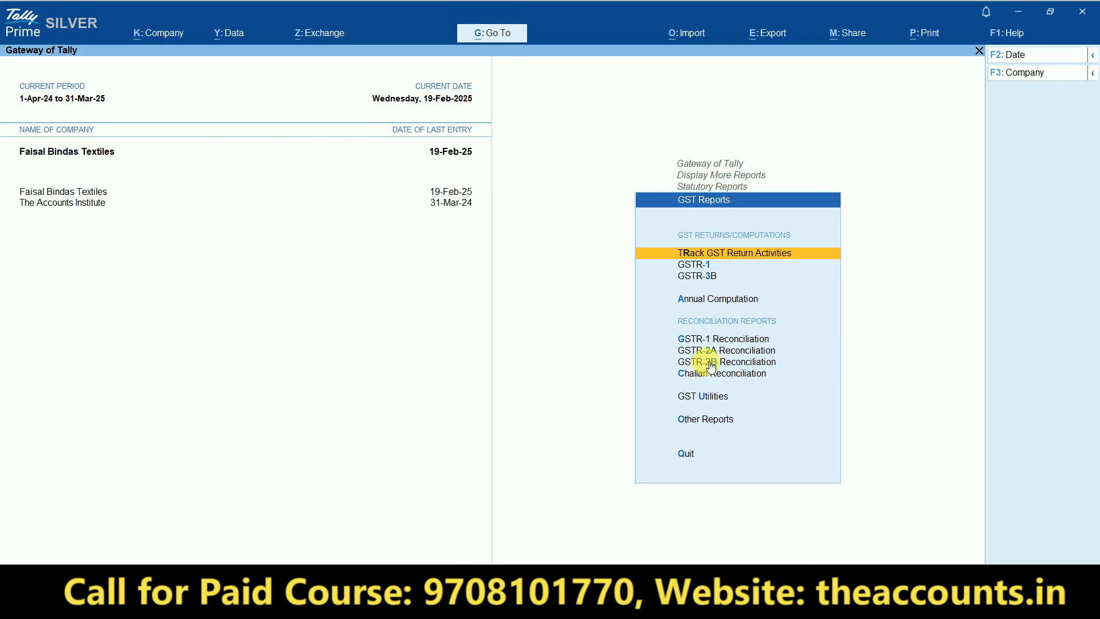
pyautogui.click(709, 351)
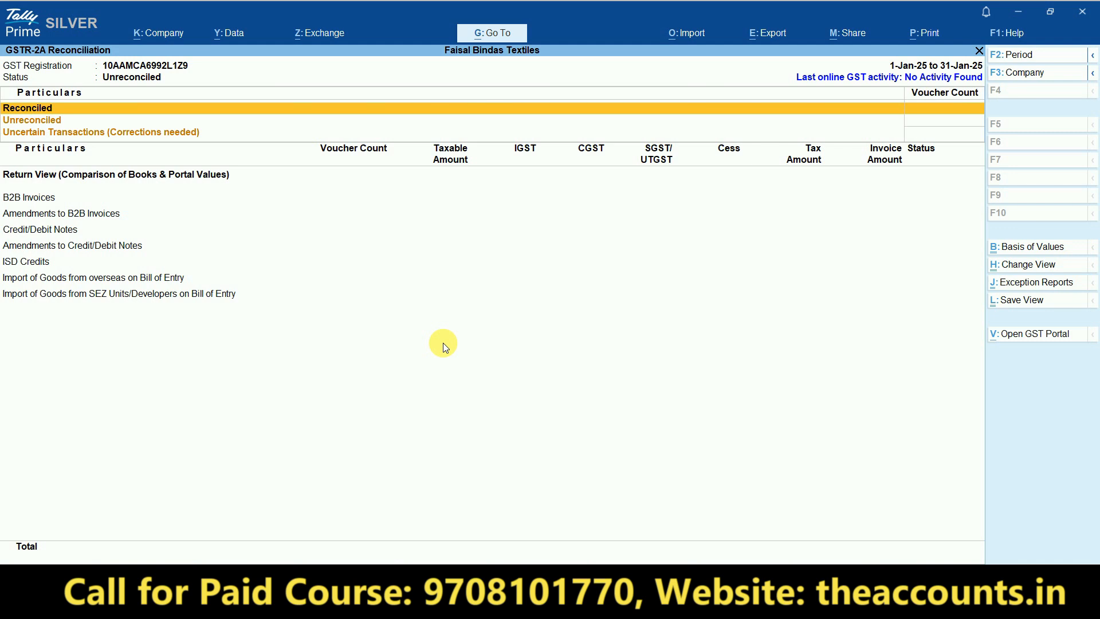
# - Change the report period to 1-Feb-25 through 28-Feb-25 and open the B2B Invoices line
pyautogui.hotkey('ctrl', '1')
pyautogui.click(926, 81)
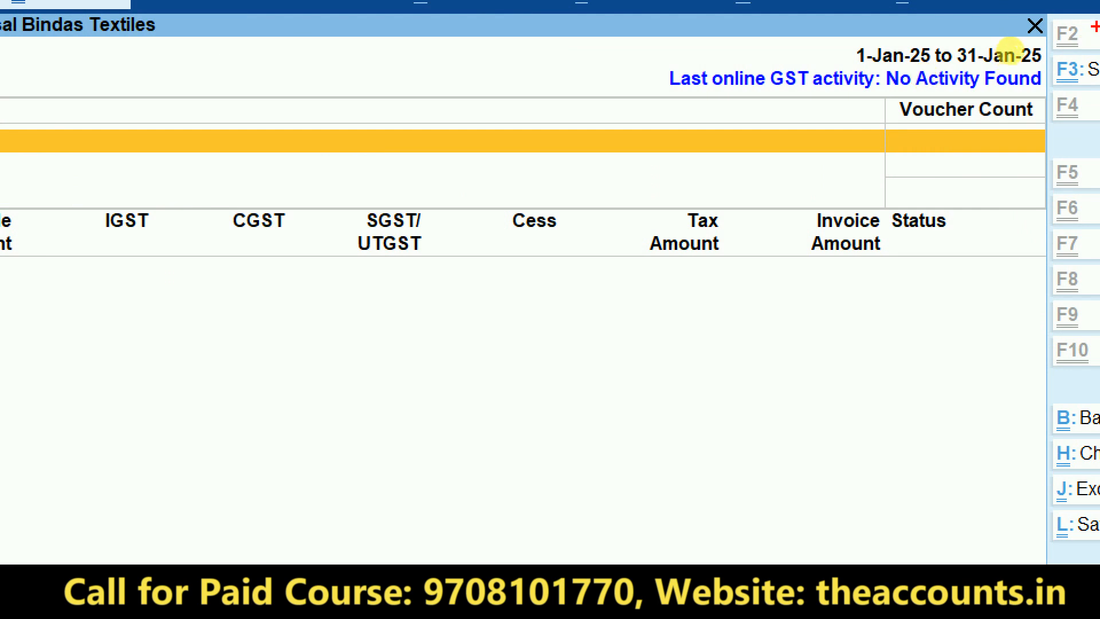
pyautogui.moveTo(859, 7)
pyautogui.mouseDown()
pyautogui.moveTo(1088, 23)
pyautogui.moveTo(1015, 12)
pyautogui.mouseUp()
pyautogui.press('Escape')
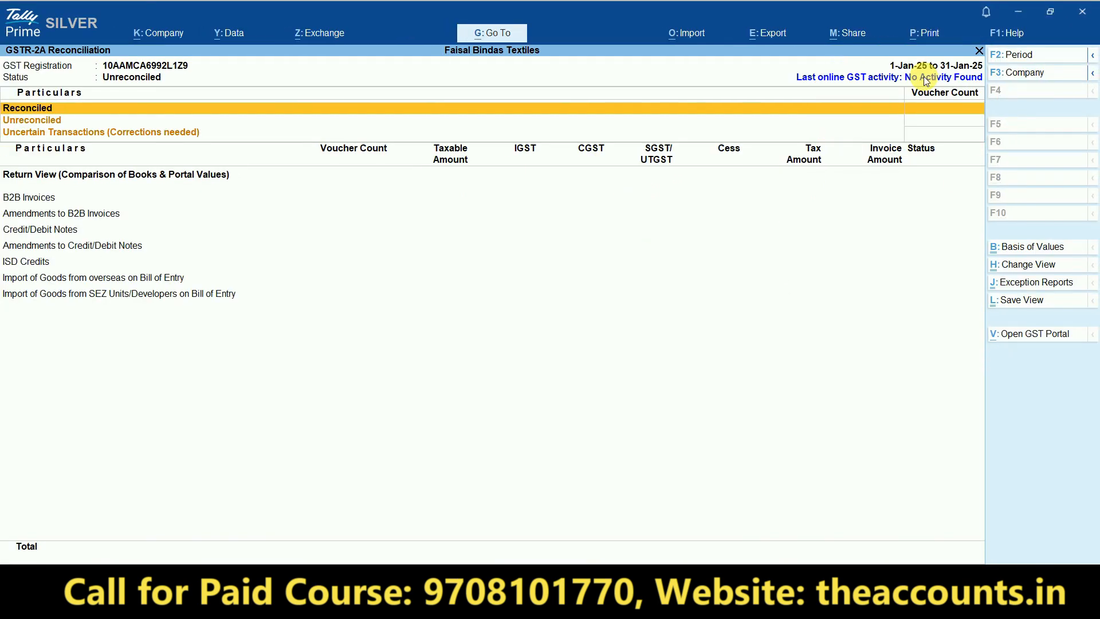
pyautogui.press('F2')
pyautogui.write('1-2-2025')
pyautogui.press('Return')
pyautogui.write('28-Feb-2')
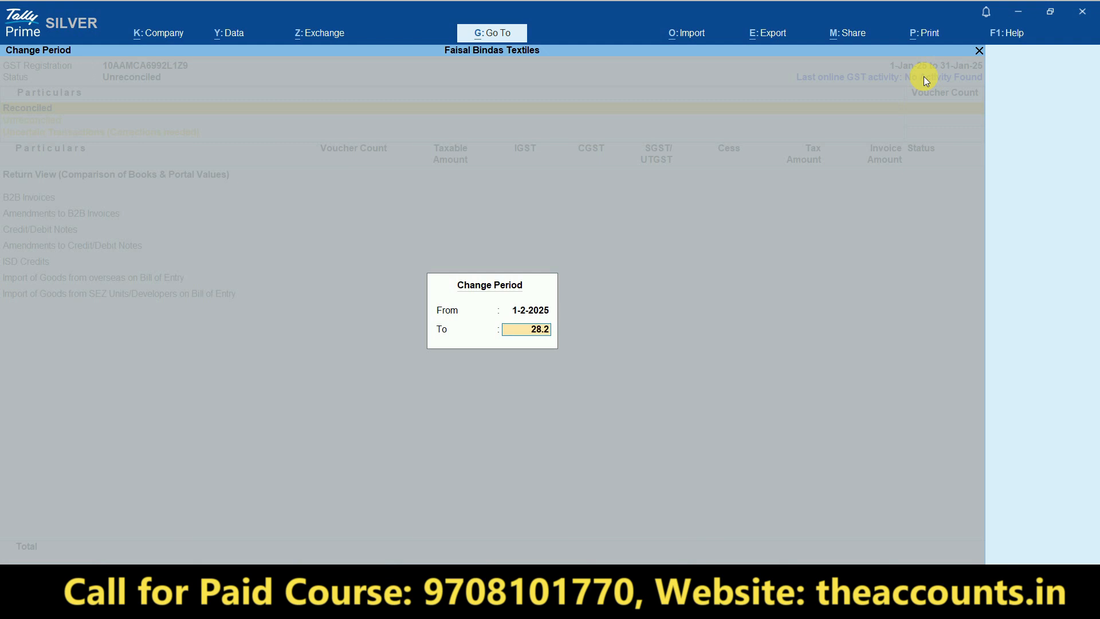
pyautogui.press('Return')
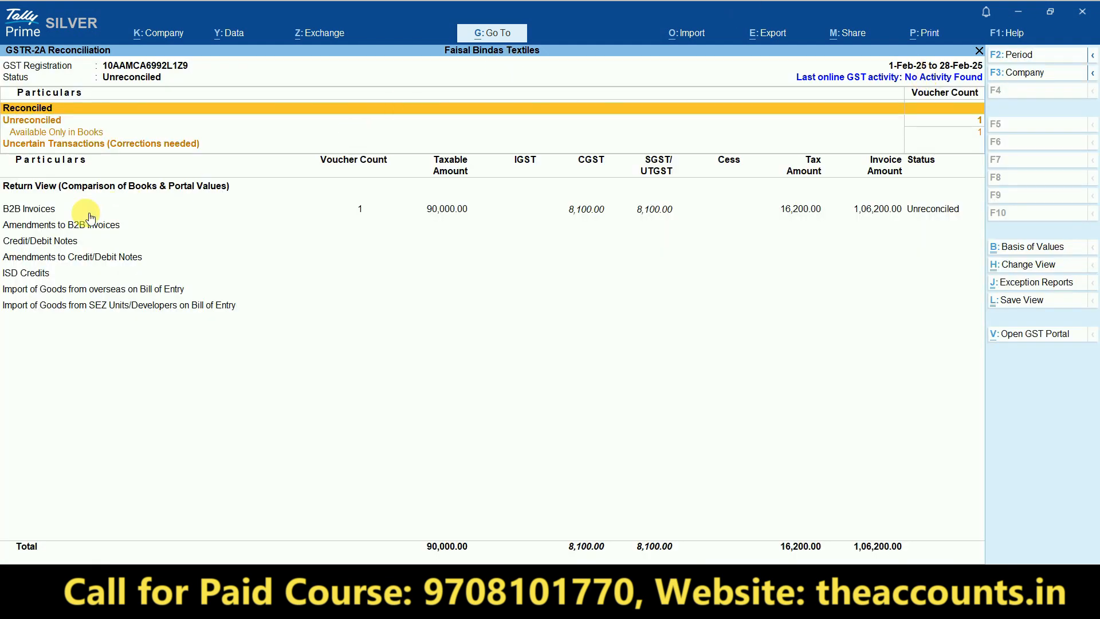
pyautogui.click(51, 210)
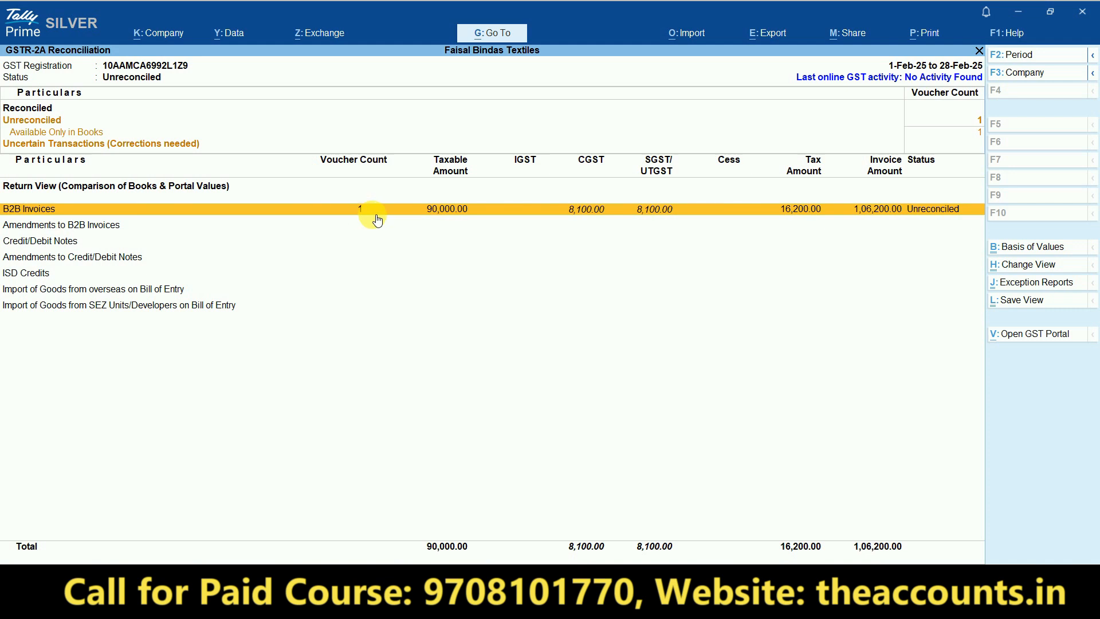
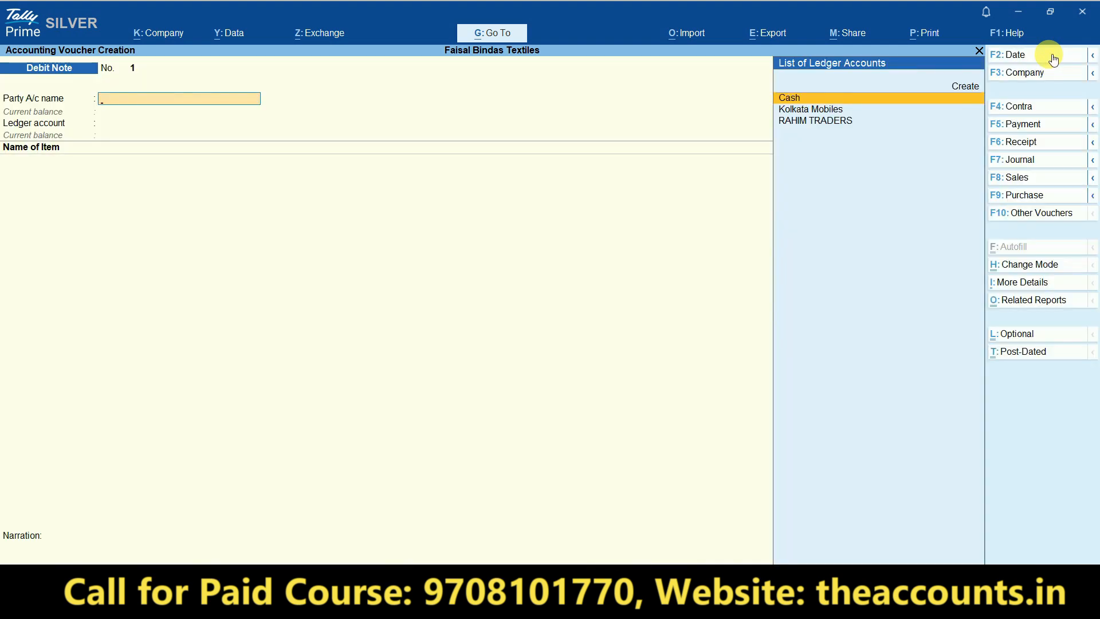
# - Glance at the Excel GST sheet, then select RAHIM TRADERS as the debit note's party
pyautogui.hotkey('alt', 'Tab')
pyautogui.press('Left')
pyautogui.press('Left')
pyautogui.press('Left')
pyautogui.press('Right')
pyautogui.press('Right')
pyautogui.press('Right')
pyautogui.hotkey('alt', 'Tab')
pyautogui.press('Down')
pyautogui.press('Down')
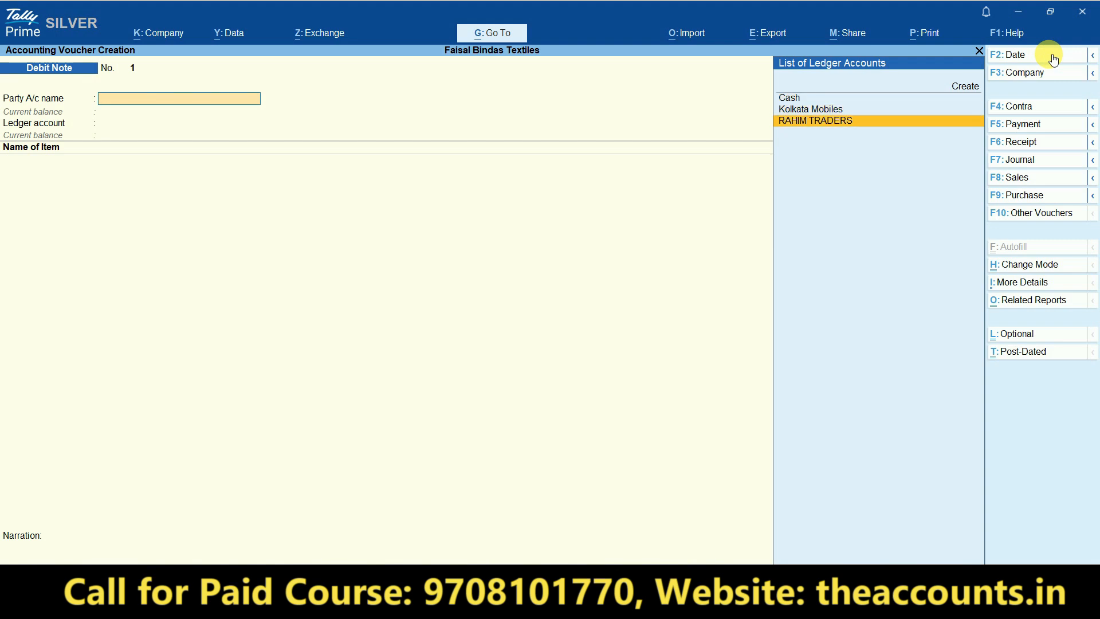
pyautogui.press('Return')
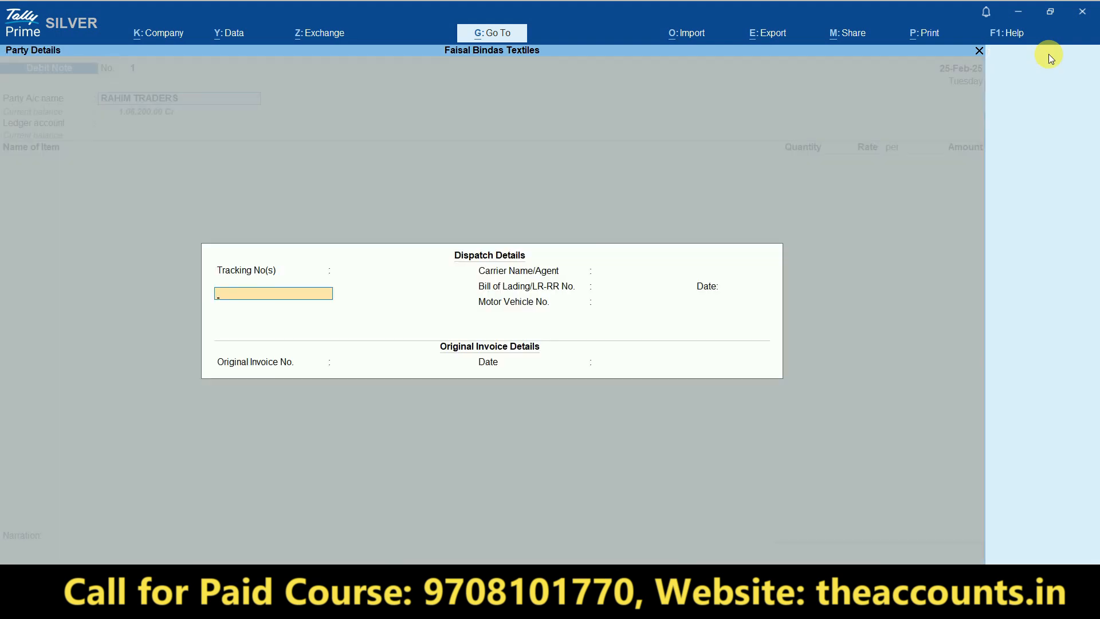
# - Skip the dispatch details to Original Invoice No. and bring up Excel's PURCHASE sheet
pyautogui.press('Return')
pyautogui.press('Return')
pyautogui.press('Return')
pyautogui.press('Return')
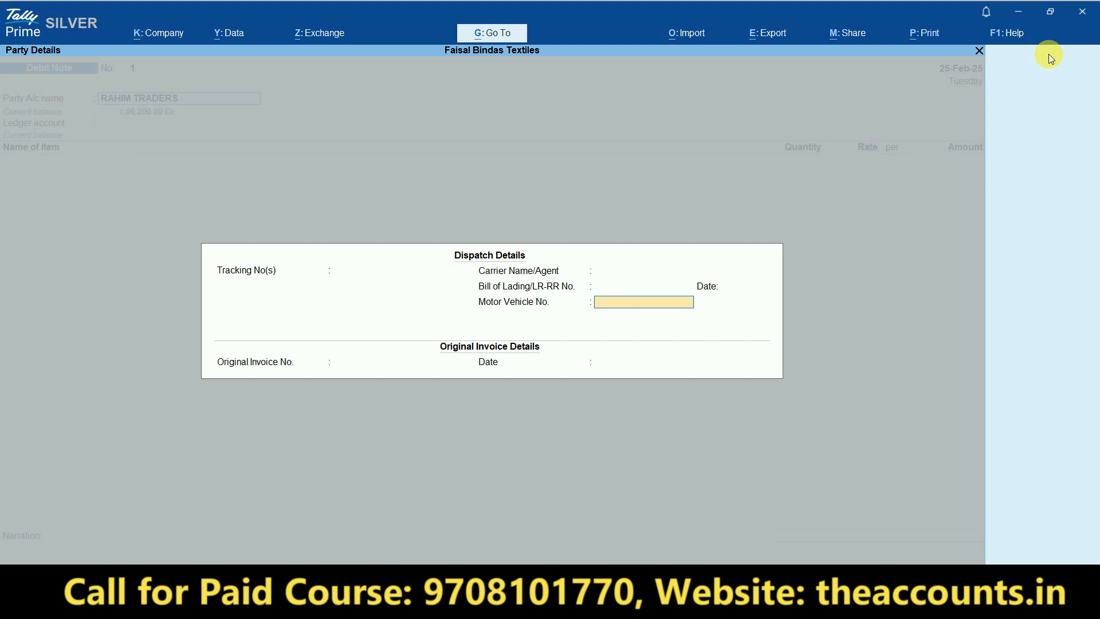
pyautogui.press('Return')
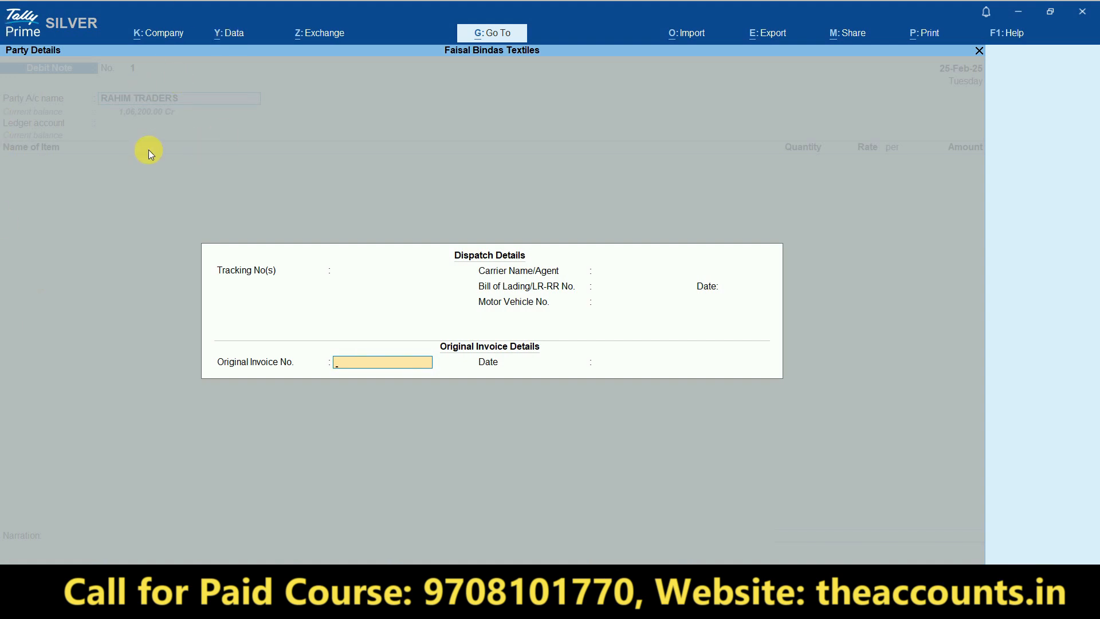
pyautogui.hotkey('alt', 'Tab')
pyautogui.click(98, 556)
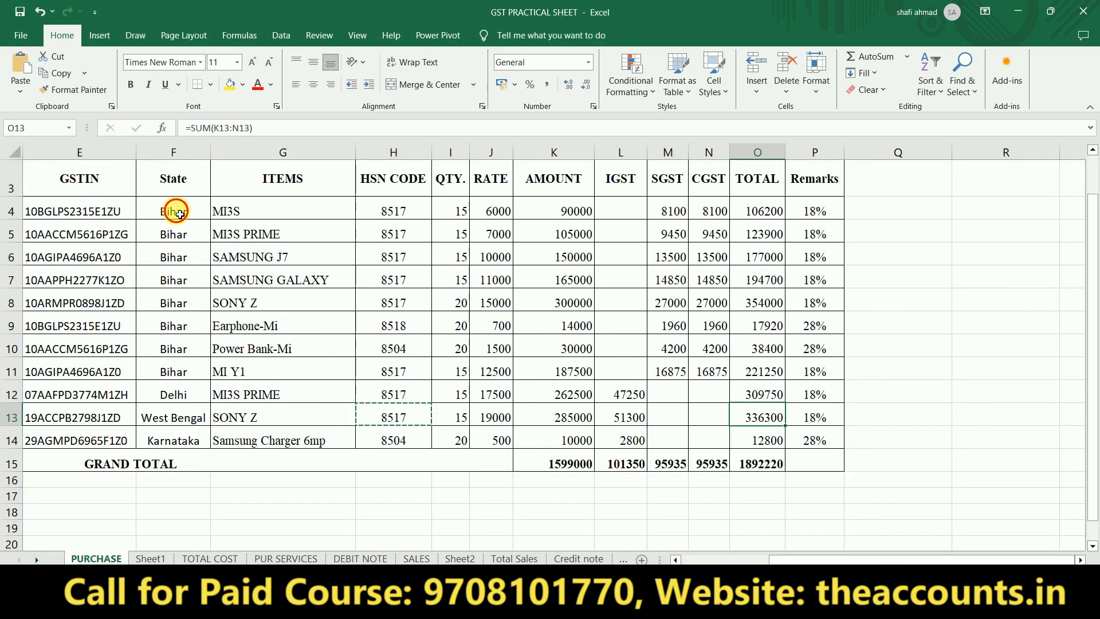
# - Find RAHIM TRADERS' purchase invoice No. 10, then check its return row on the DEBIT NOTE sheet
pyautogui.click(179, 214)
pyautogui.press('Left')
pyautogui.press('Home')
pyautogui.press('Right')
pyautogui.press('Right')
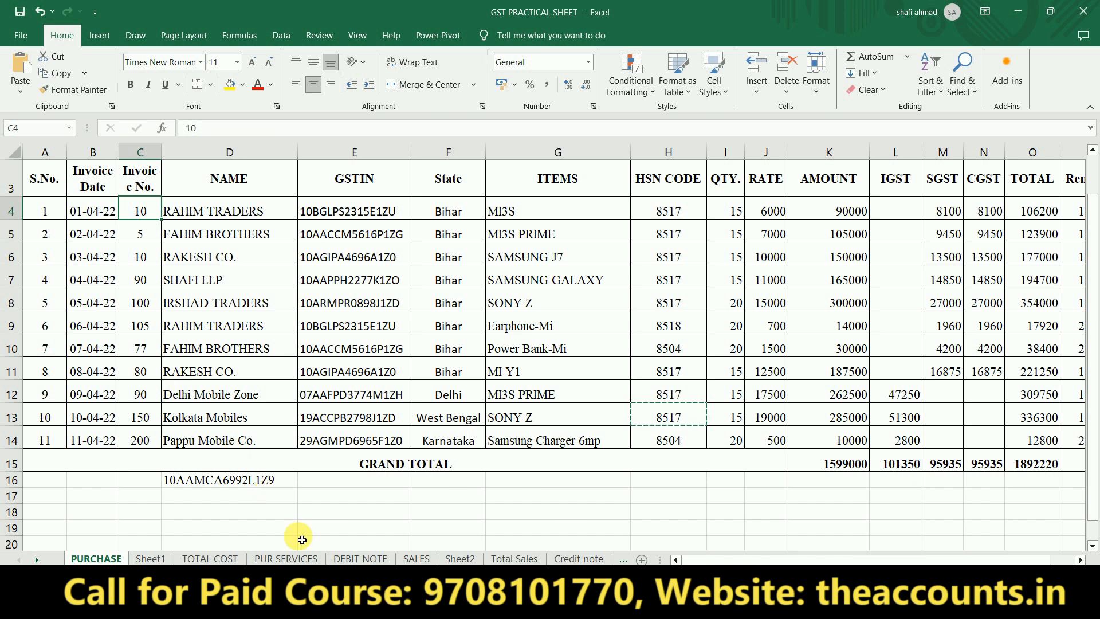
pyautogui.click(361, 559)
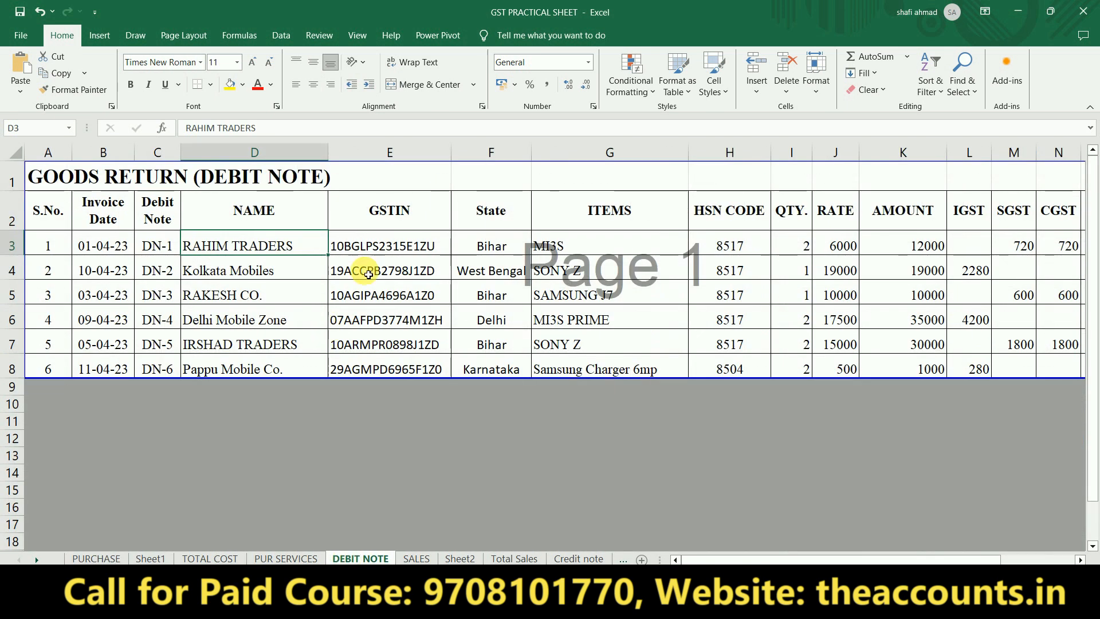
pyautogui.click(378, 250)
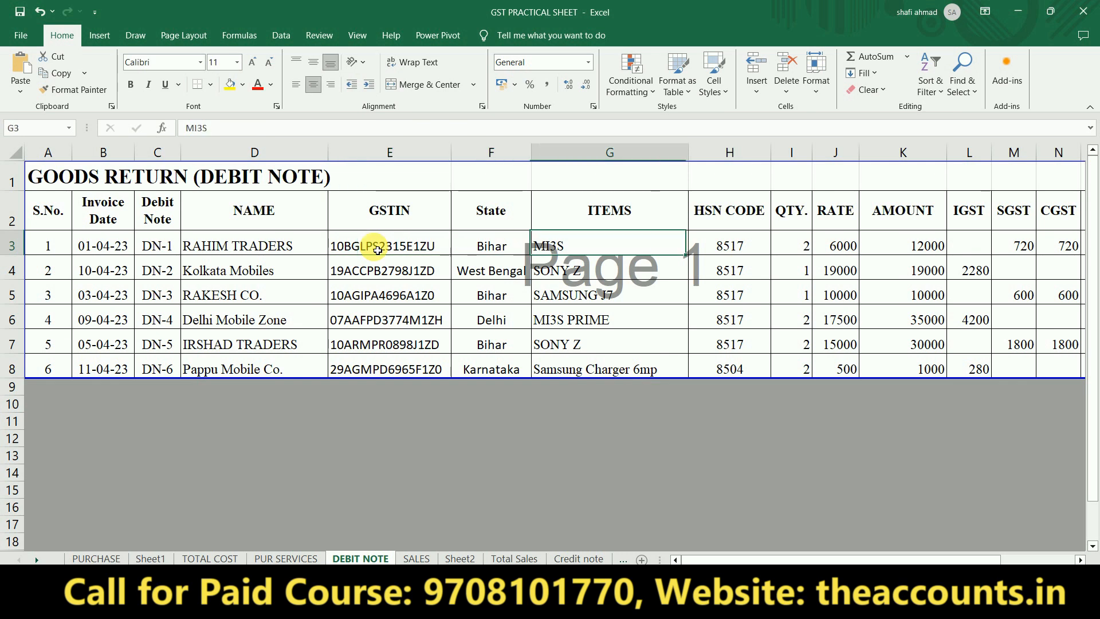
# - Enter original invoice No. 10 dated 18.2 and accept RAHIM TRADERS' Bihar party details
pyautogui.hotkey('alt', 'Tab')
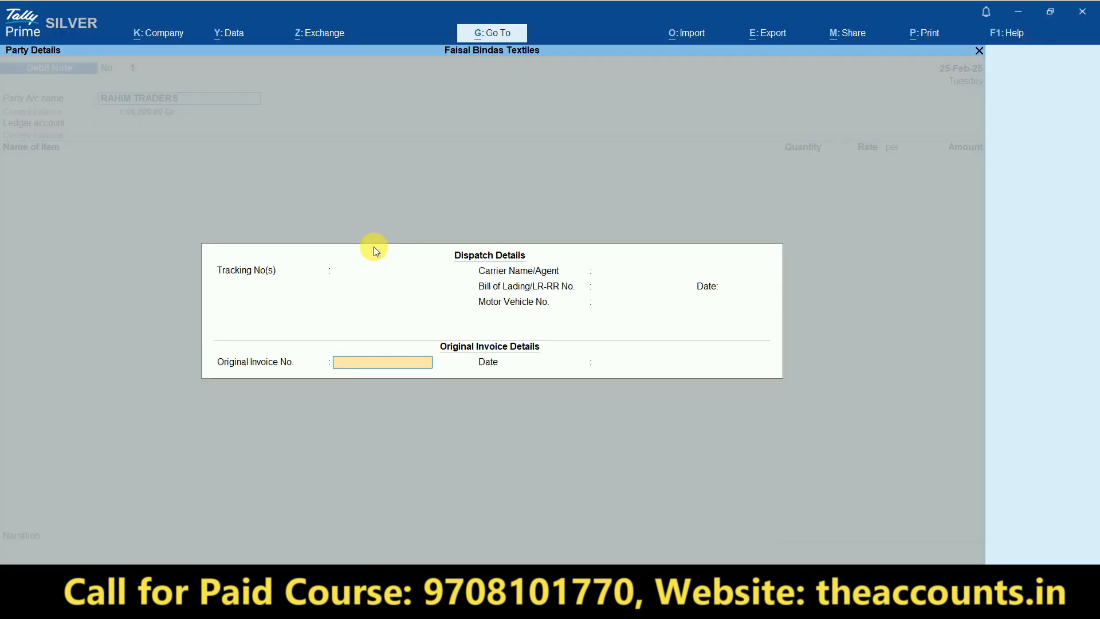
pyautogui.write('10')
pyautogui.press('Return')
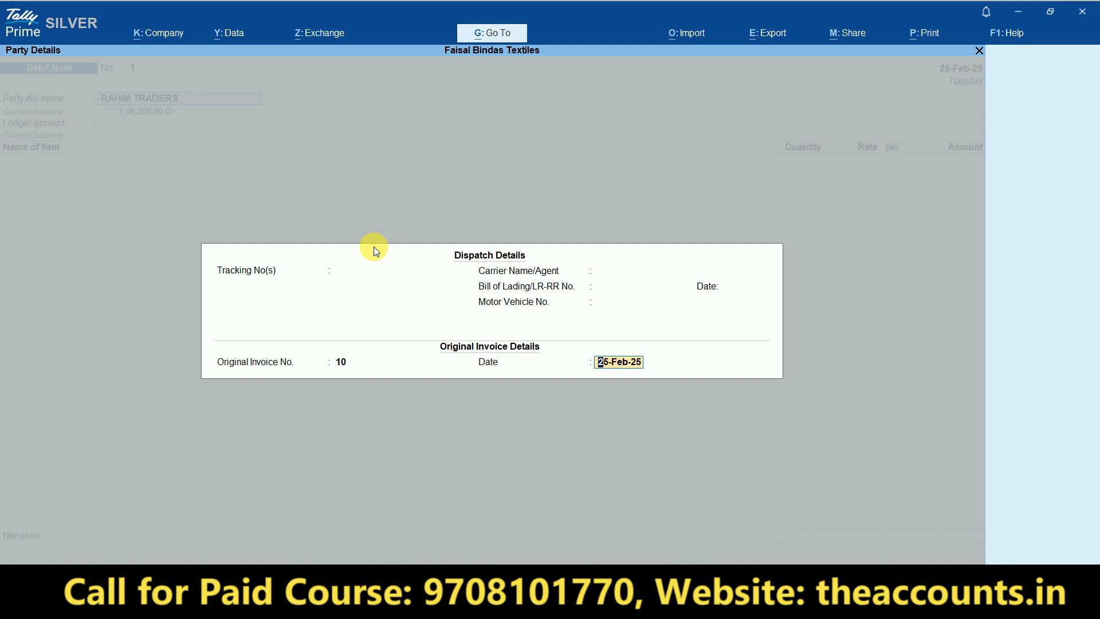
pyautogui.write('18.2')
pyautogui.press('Return')
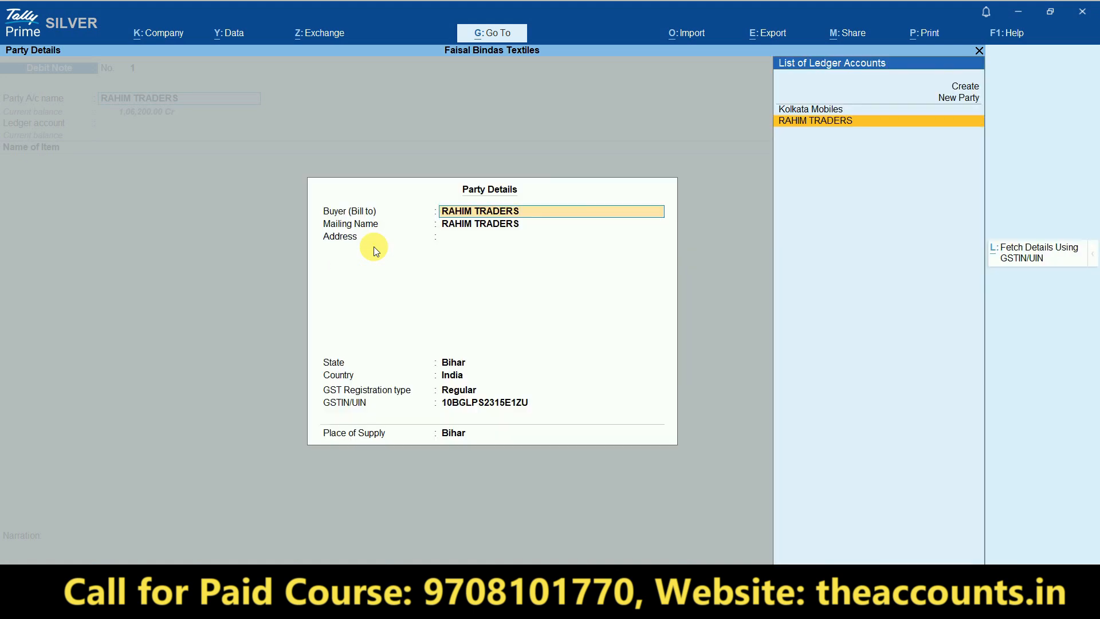
pyautogui.press('Return')
pyautogui.press('Return')
pyautogui.press('Return')
pyautogui.press('Return')
pyautogui.press('Return')
pyautogui.press('Return')
pyautogui.press('Return')
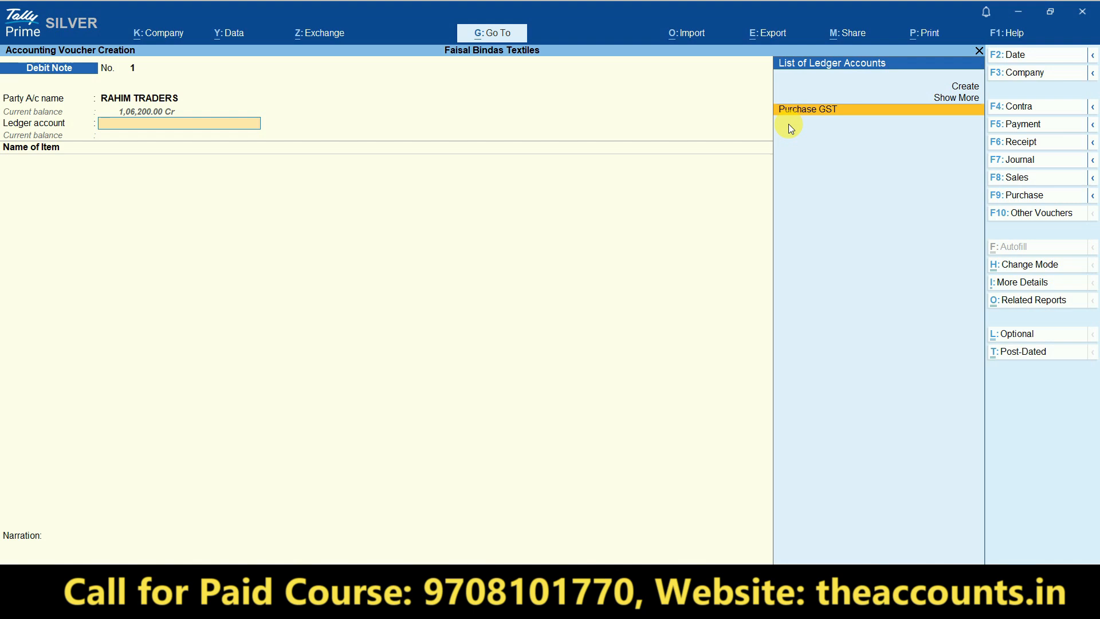
# - Start a new ledger from the ledger field and name it Purchase Return
pyautogui.press('ctrl')
pyautogui.hotkey('ctrl', '1')
pyautogui.click(808, 97)
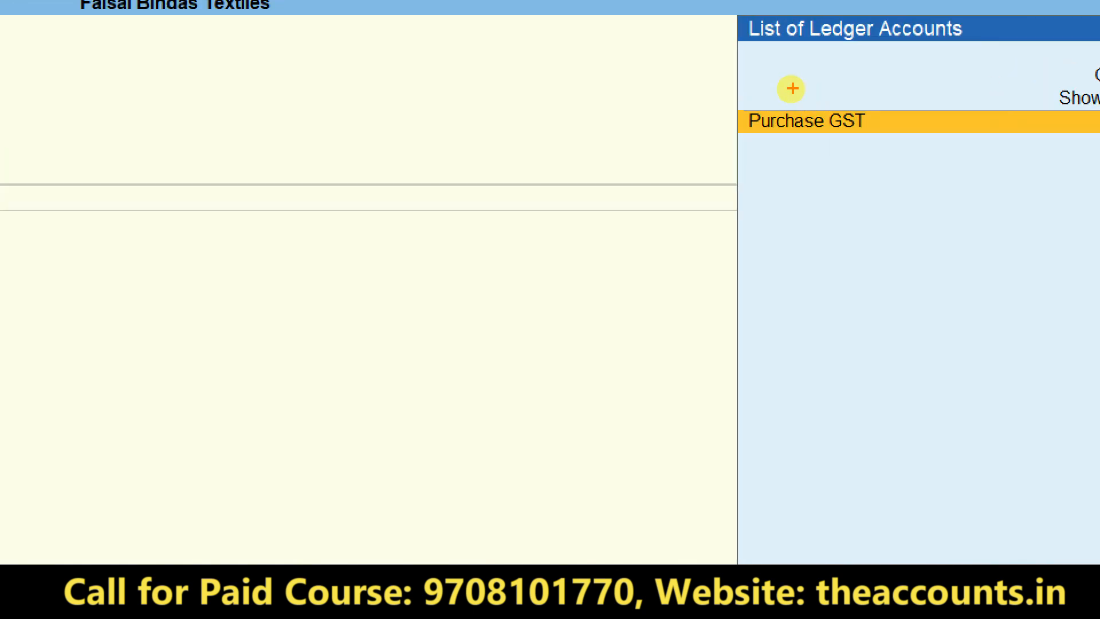
pyautogui.moveTo(880, 45)
pyautogui.mouseDown()
pyautogui.moveTo(941, 41)
pyautogui.moveTo(697, 47)
pyautogui.mouseUp()
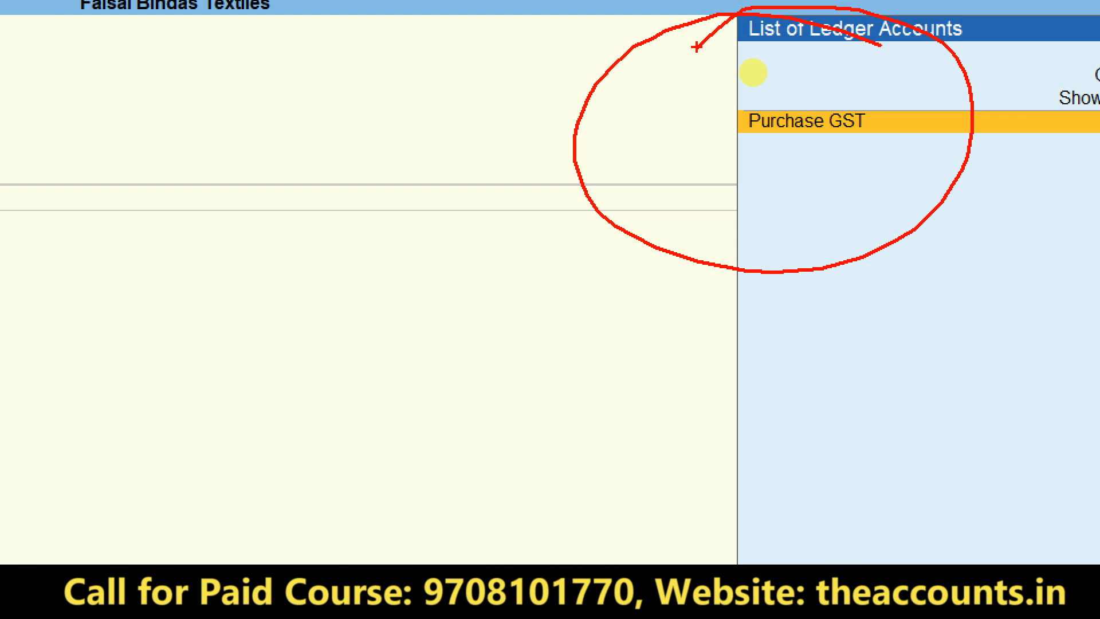
pyautogui.press('Escape')
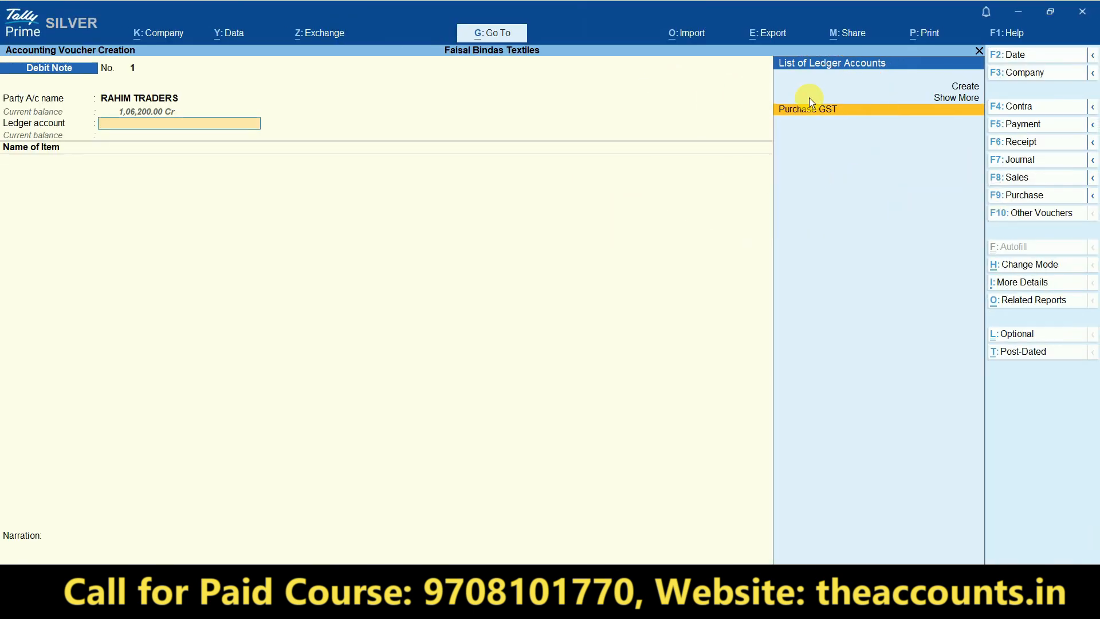
pyautogui.hotkey('alt', 'c')
pyautogui.write('Purchase Return')
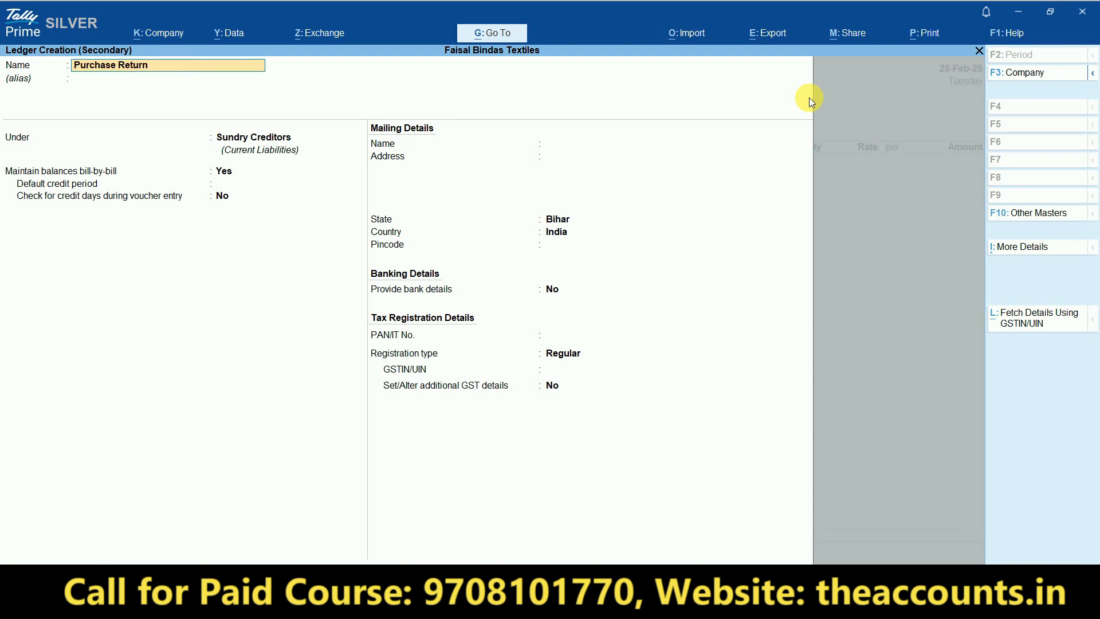
pyautogui.press('Return')
pyautogui.press('Return')
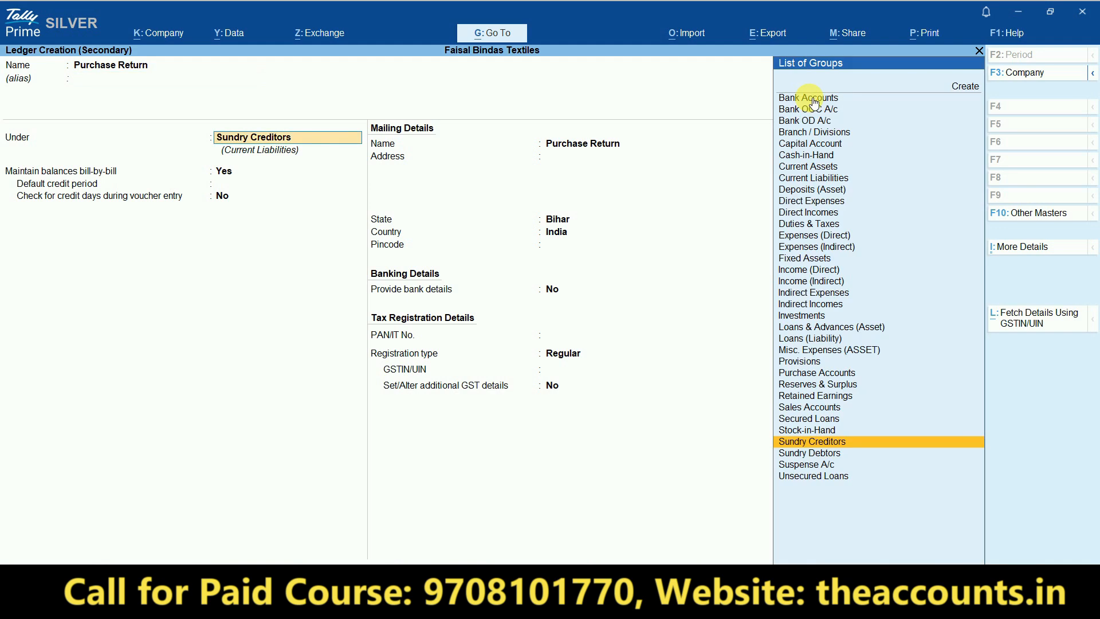
# - Put the Purchase Return ledger under Purchase Accounts, GST applicable, with supply type Goods
pyautogui.write('Pur')
pyautogui.click(814, 100)
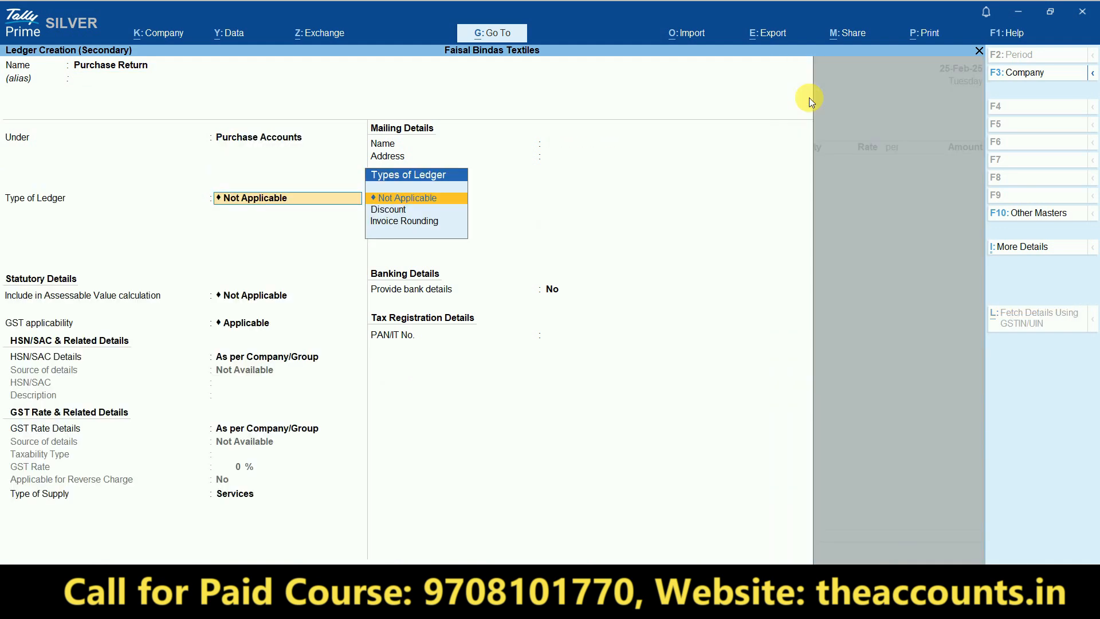
pyautogui.press('Return')
pyautogui.press('Return')
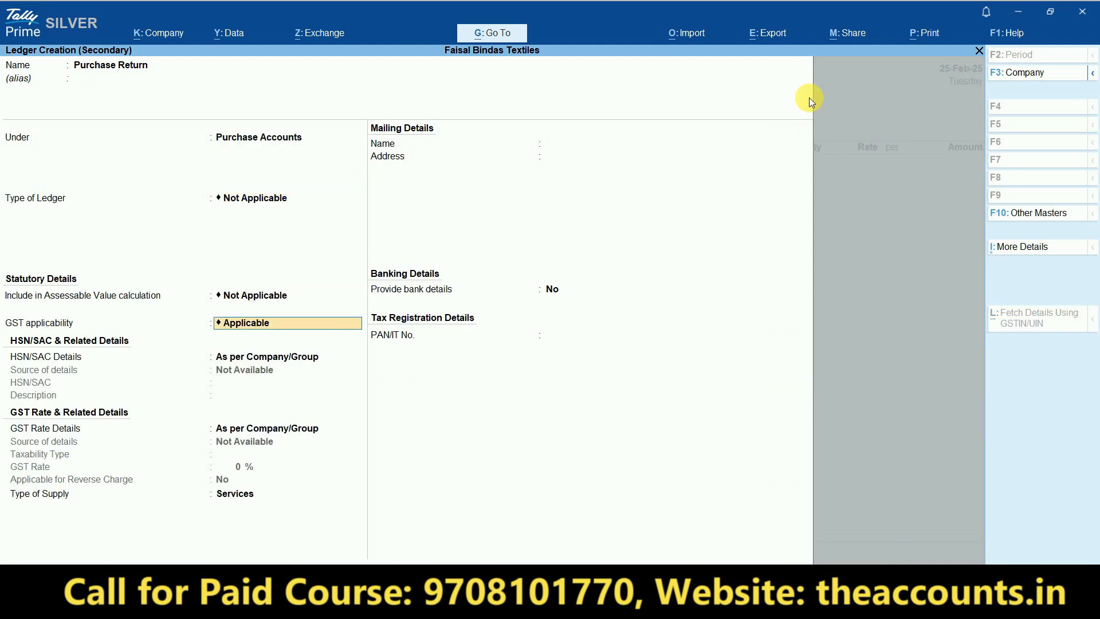
pyautogui.press('Return')
pyautogui.press('Return')
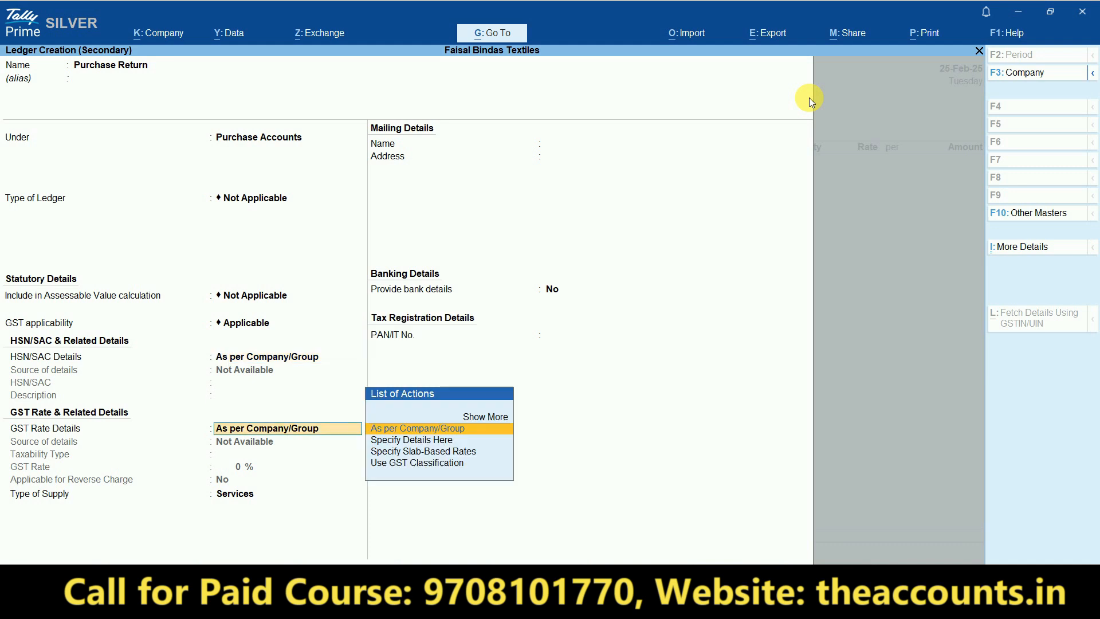
pyautogui.press('Return')
pyautogui.press('Up')
pyautogui.press('Return')
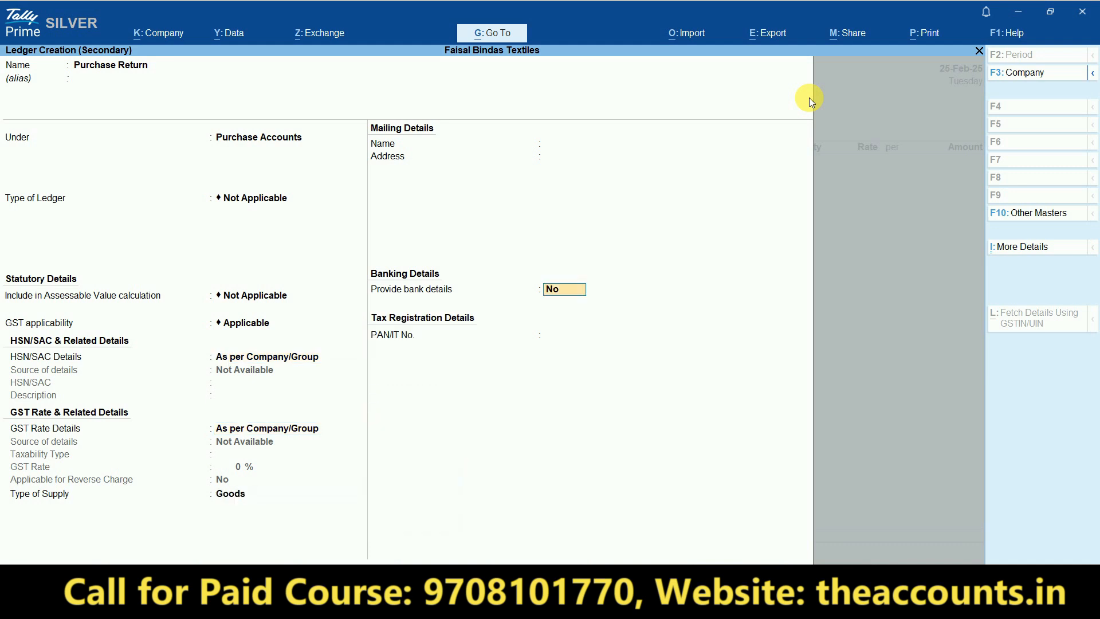
pyautogui.press('Return')
pyautogui.press('Return')
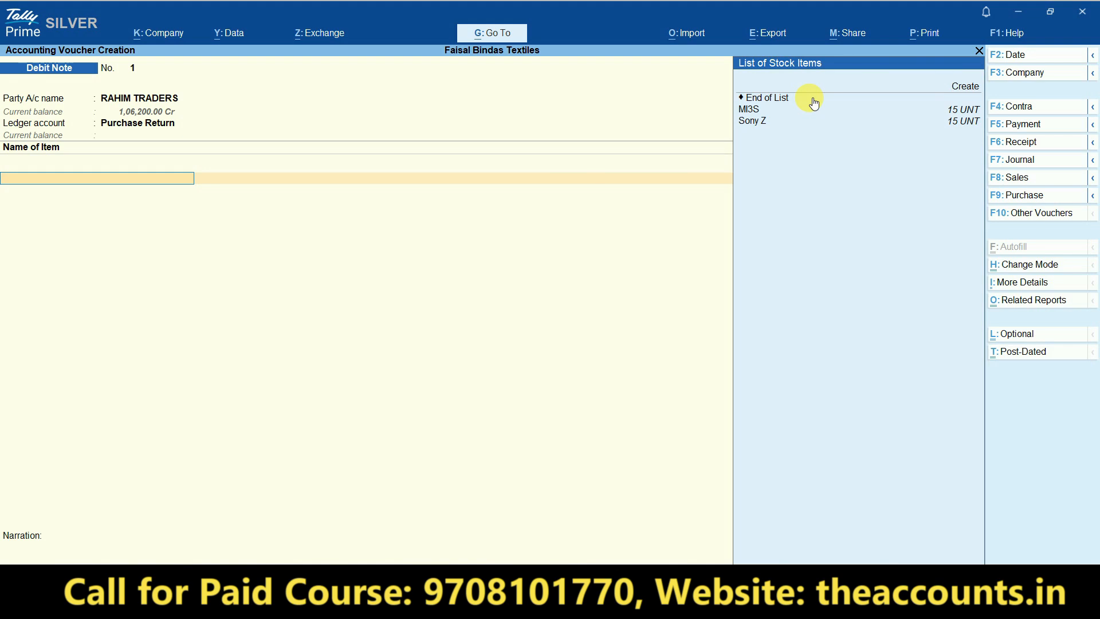
# - Add 2 units of MI3S at 6,000 after checking the return row in Excel
pyautogui.press('Down')
pyautogui.press('Down')
pyautogui.press('Up')
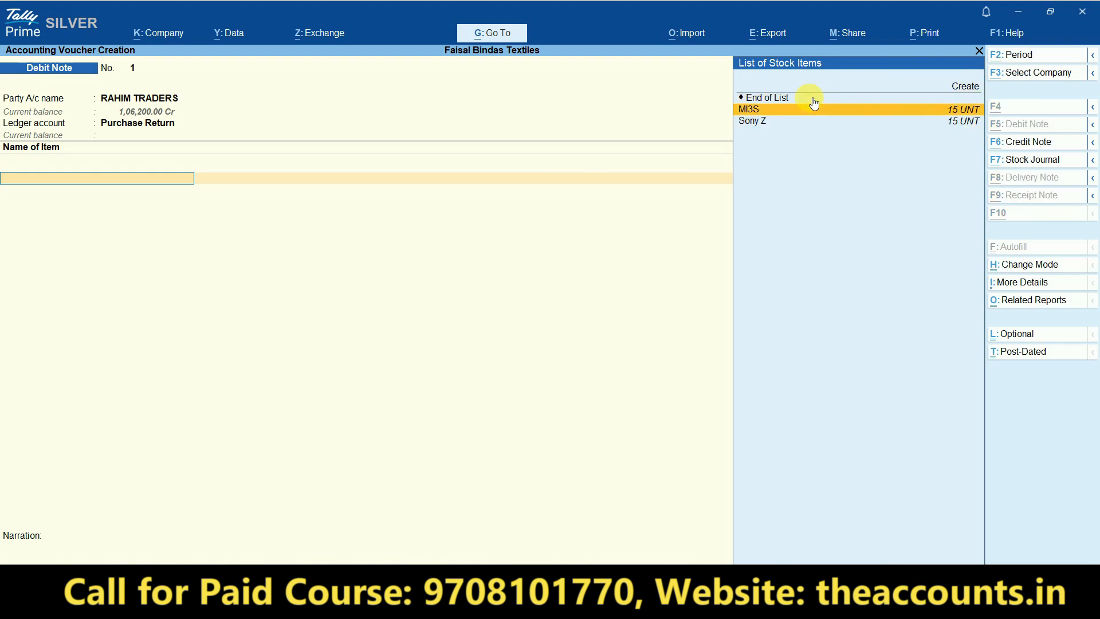
pyautogui.hotkey('alt', 'Tab')
pyautogui.press('Right')
pyautogui.press('Right')
pyautogui.press('Right')
pyautogui.press('Right')
pyautogui.press('Right')
pyautogui.press('Left')
pyautogui.press('Left')
pyautogui.press('Right')
pyautogui.press('Right')
pyautogui.press('Right')
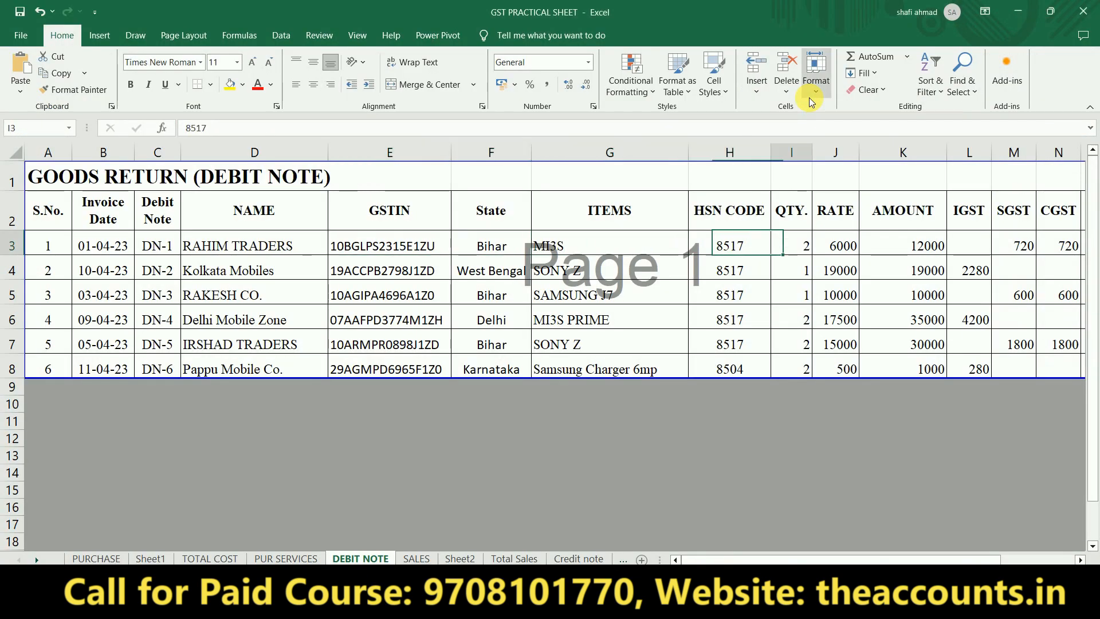
pyautogui.hotkey('alt', 'Tab')
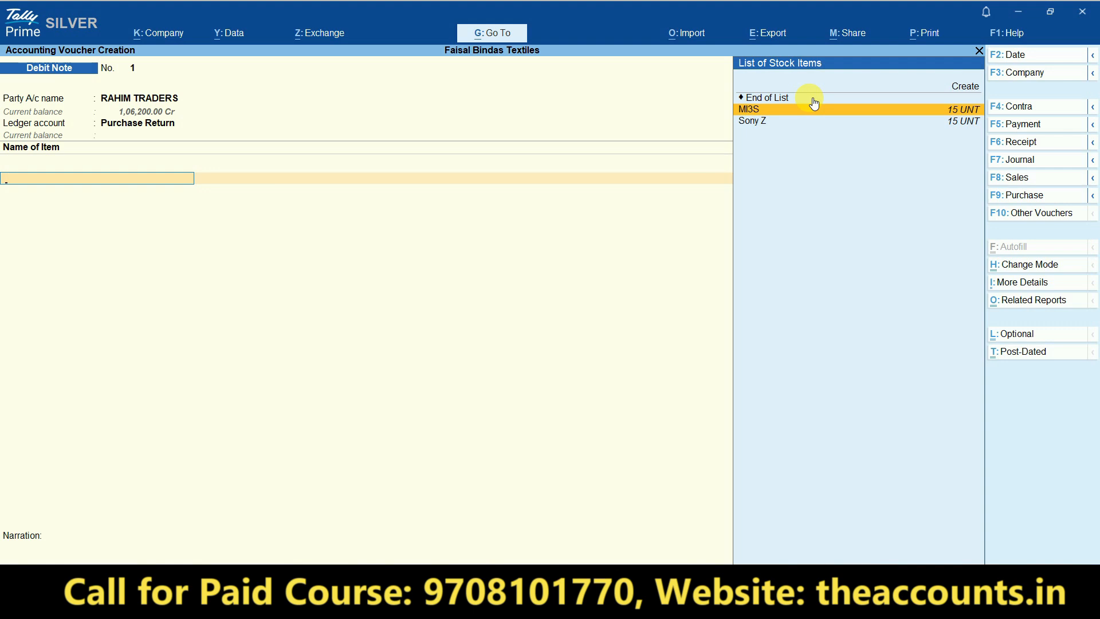
pyautogui.press('Return')
pyautogui.write('2 UNT')
pyautogui.press('Return')
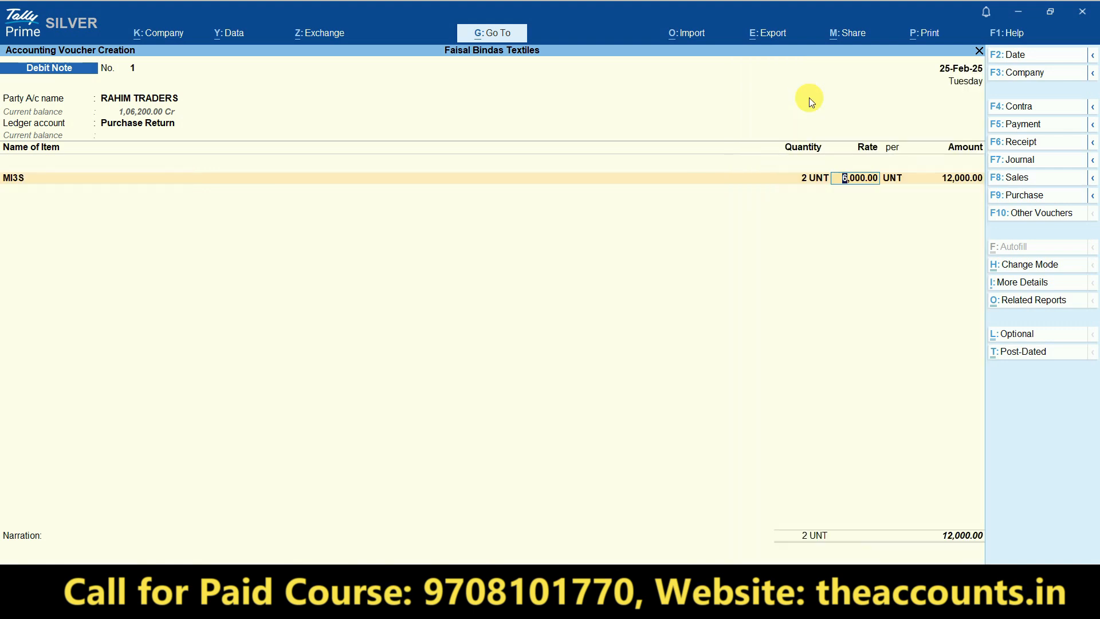
pyautogui.press('Return')
pyautogui.press('Return')
pyautogui.press('Return')
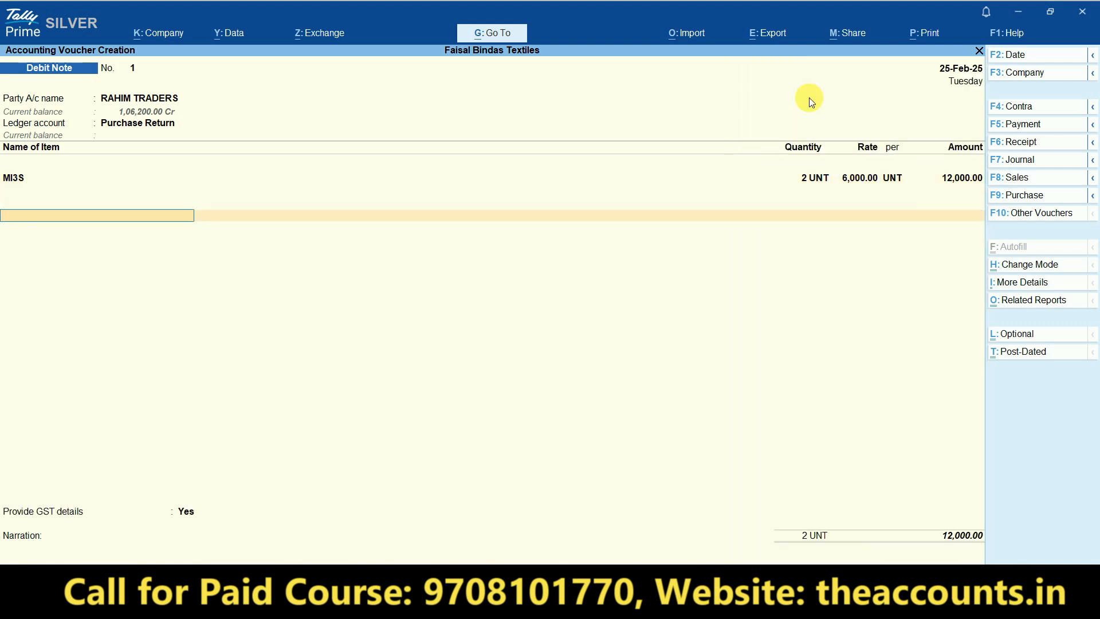
# - Add SGST and CGST ledgers at 1,080 each, bringing the total to 14,160
pyautogui.write('sgst')
pyautogui.press('Return')
pyautogui.write('c')
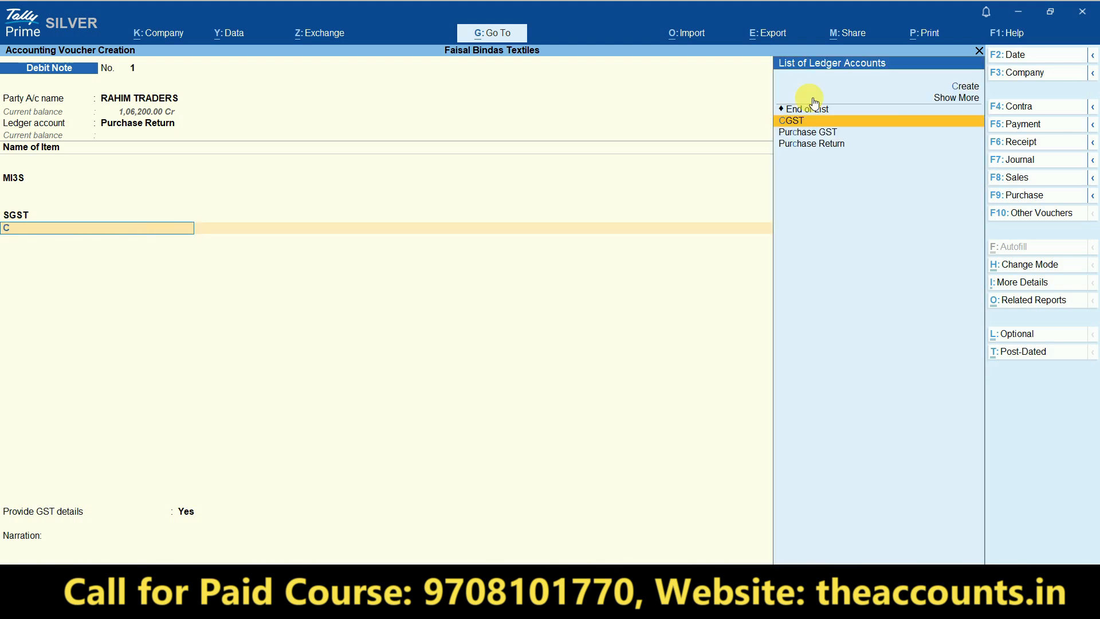
pyautogui.write('s')
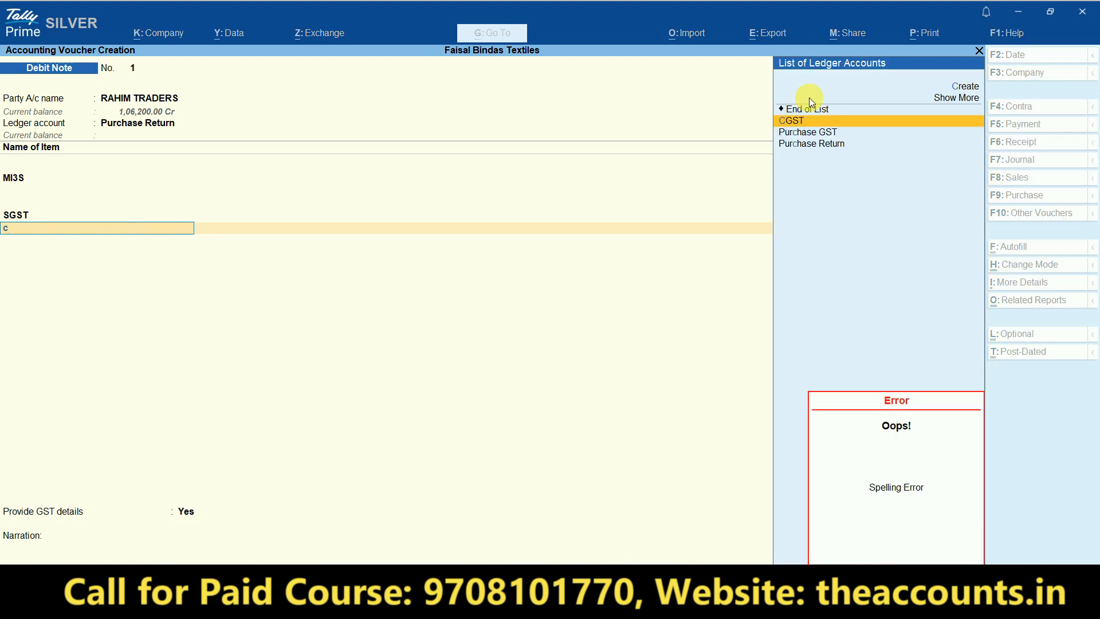
pyautogui.press('Return')
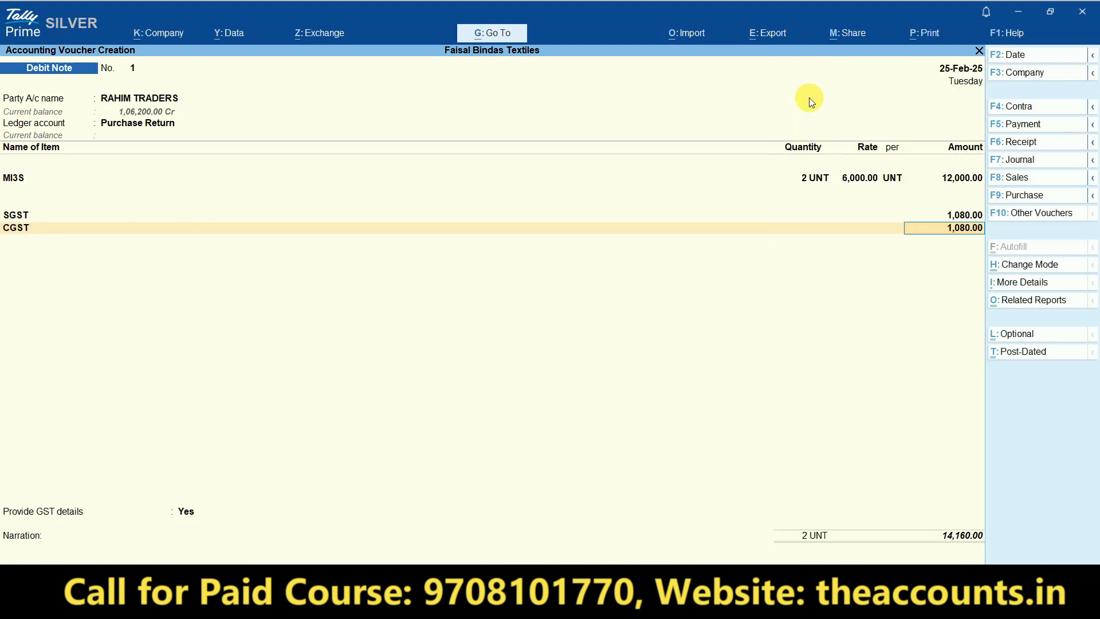
pyautogui.press('Return')
pyautogui.press('Return')
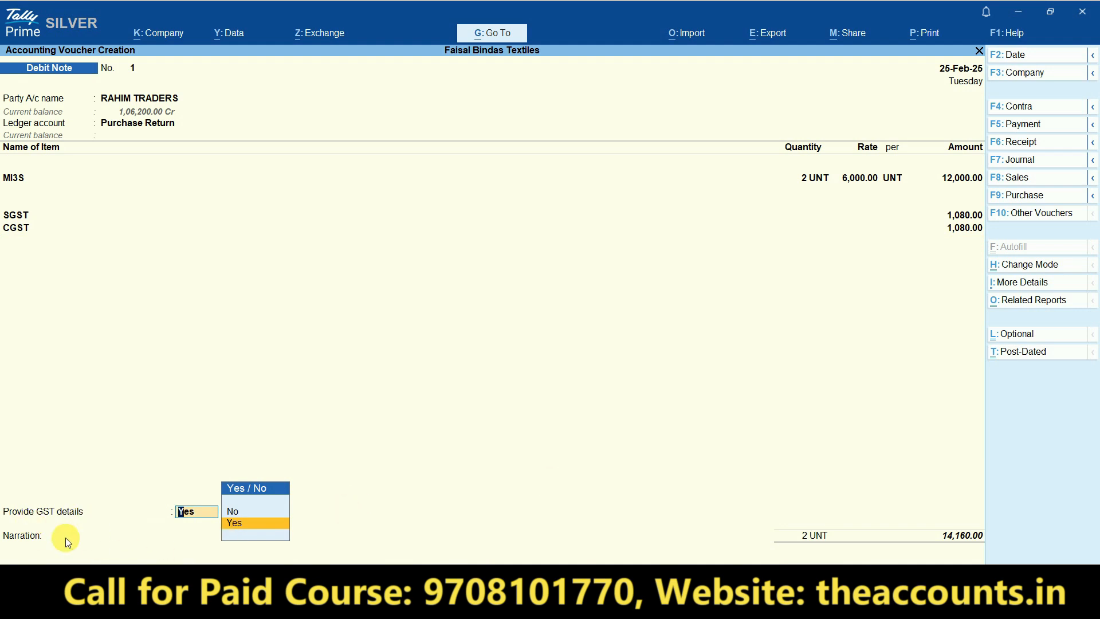
# - Provide GST details with reason 07-Others and supplier note No. 1 dated 25-2
pyautogui.press('Return')
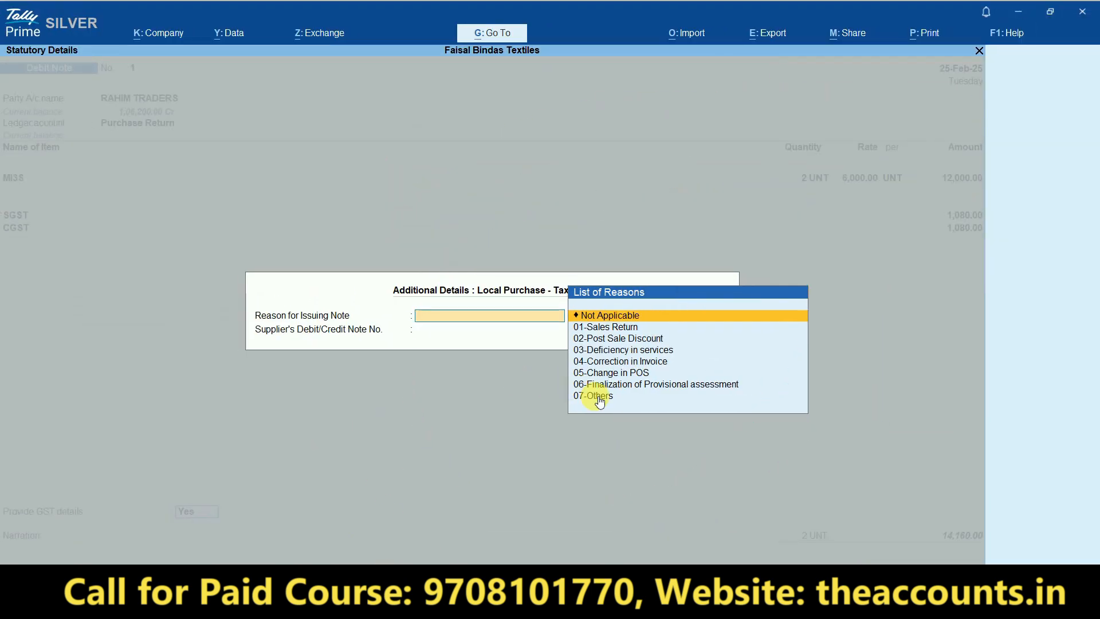
pyautogui.click(602, 400)
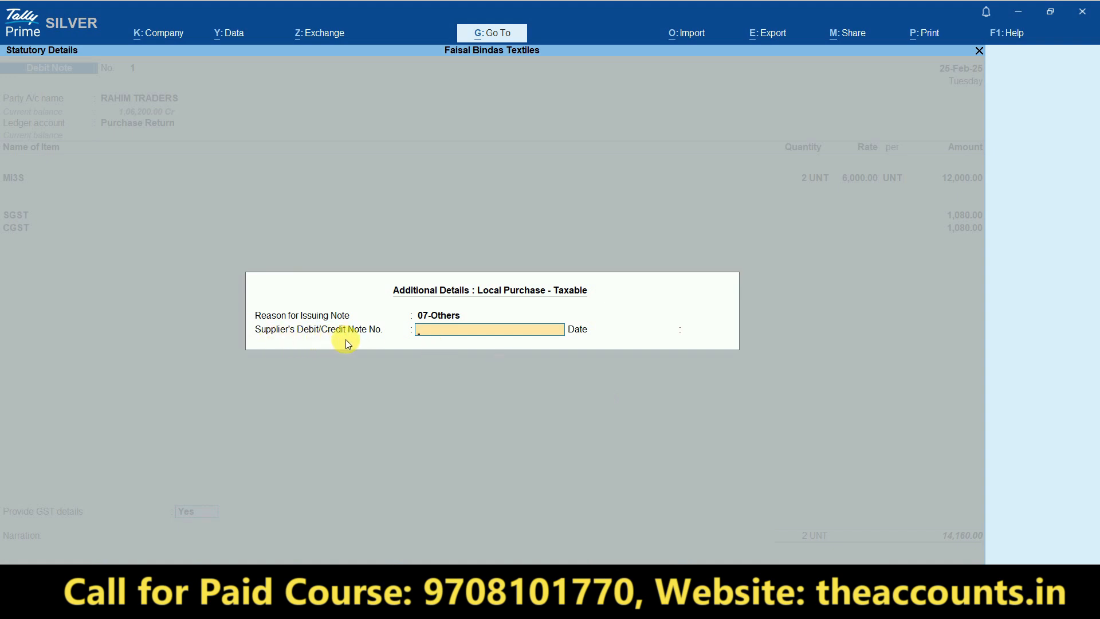
pyautogui.write('1')
pyautogui.press('Return')
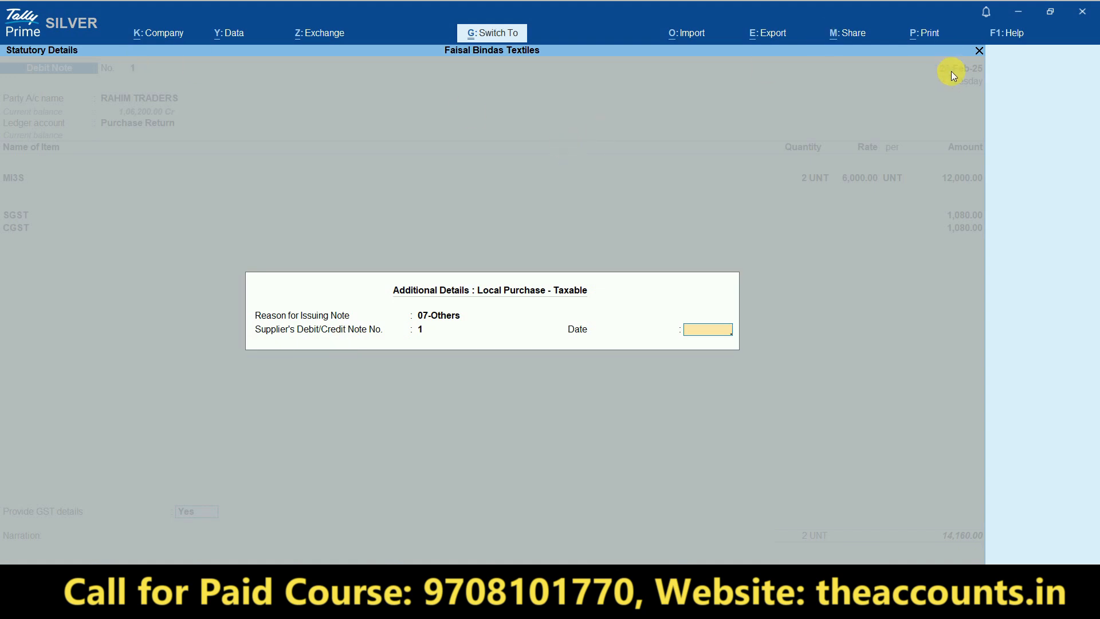
pyautogui.write('25-2')
pyautogui.press('Return')
pyautogui.press('Return')
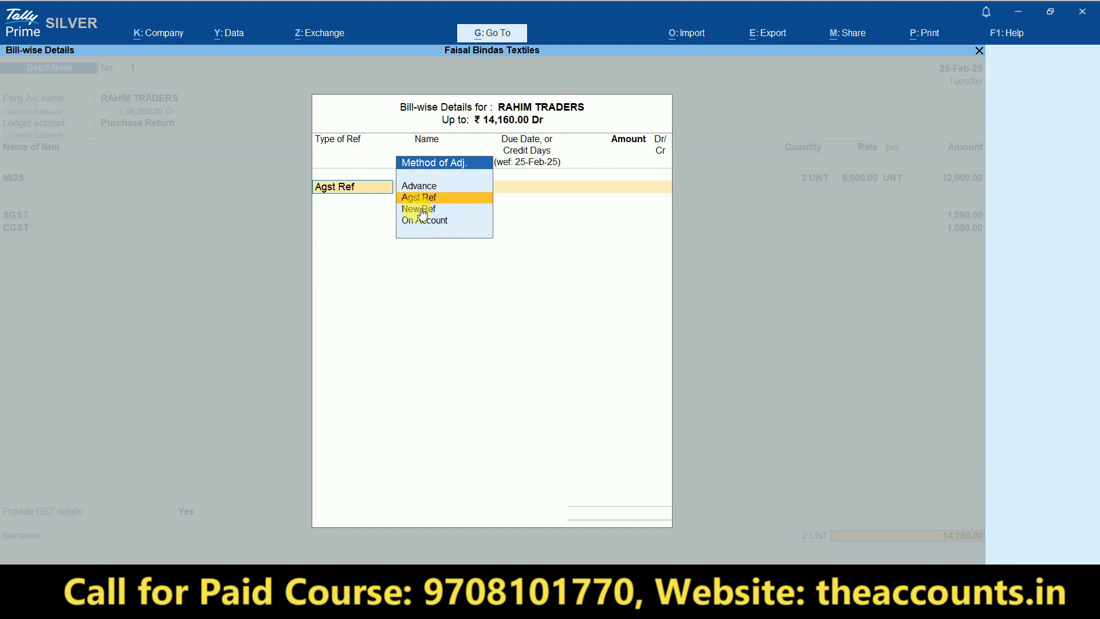
# - Choose Agst Ref and view RAHIM TRADERS' pending bill 10 of 19-Feb-25 for 1,06,200 Cr
pyautogui.press('Return')
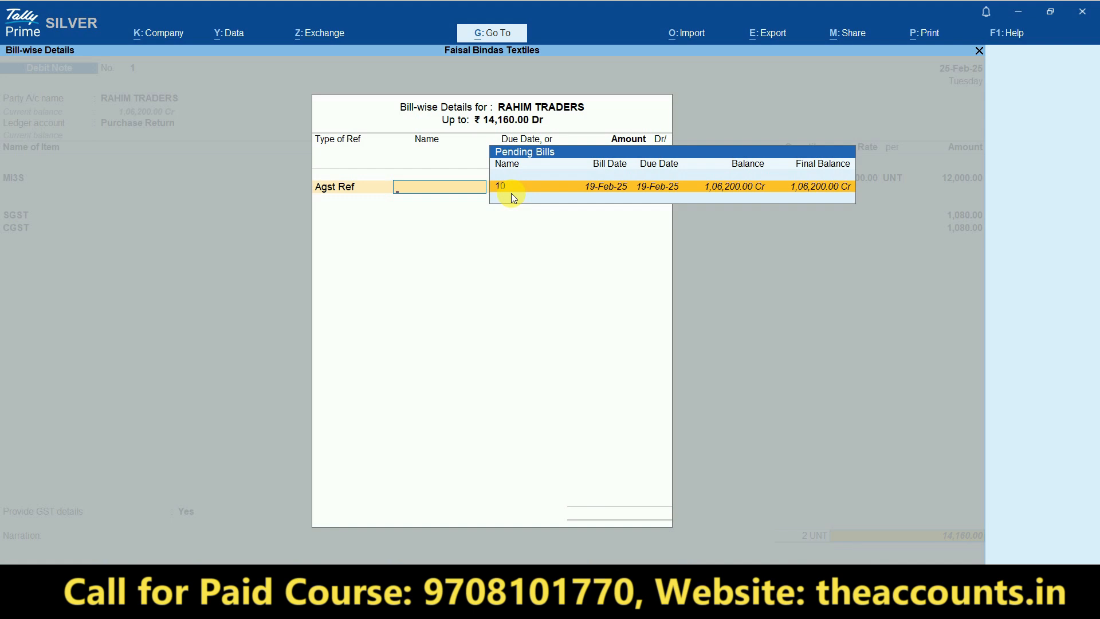
pyautogui.hotkey('ctrl', '1')
pyautogui.click(820, 199)
pyautogui.moveTo(859, 198)
pyautogui.mouseDown()
pyautogui.moveTo(867, 120)
pyautogui.moveTo(868, 156)
pyautogui.mouseUp()
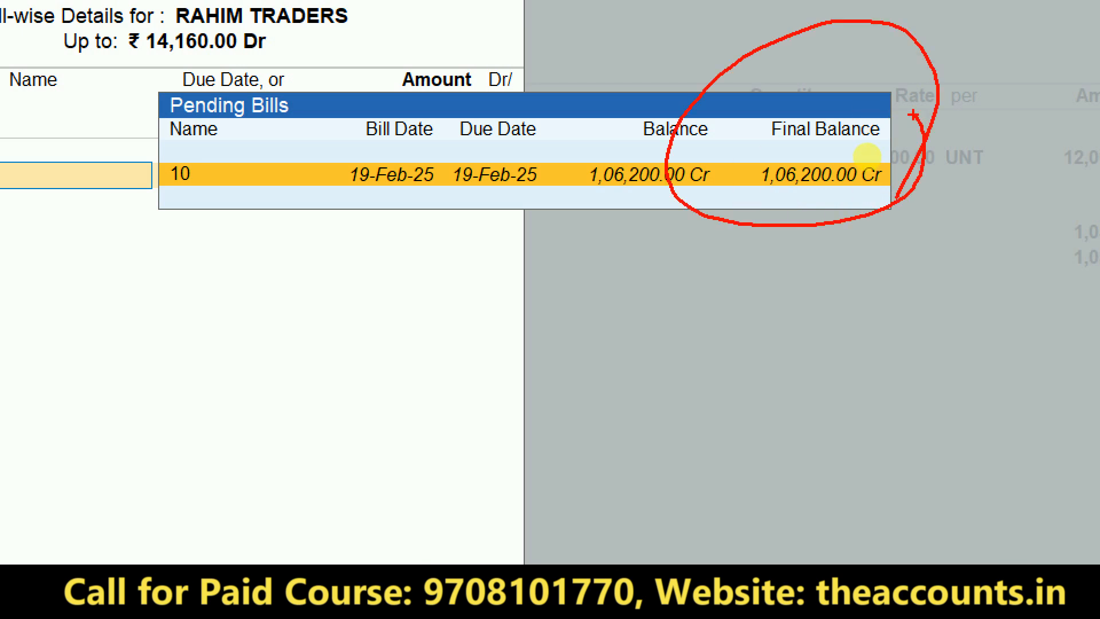
pyautogui.press('Escape')
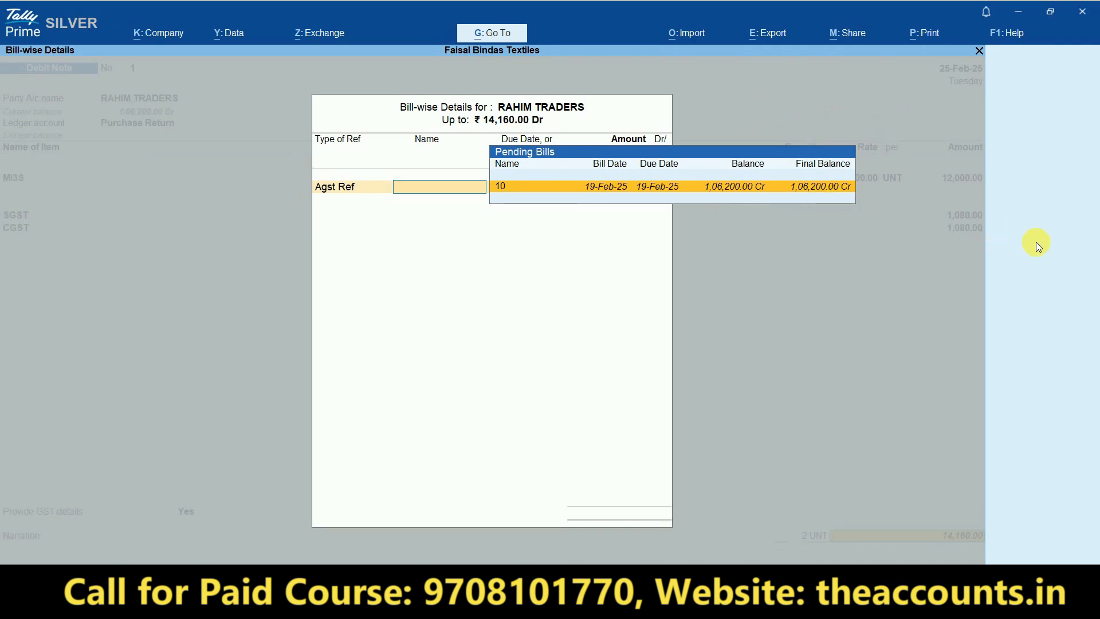
pyautogui.hotkey('ctrl', '1')
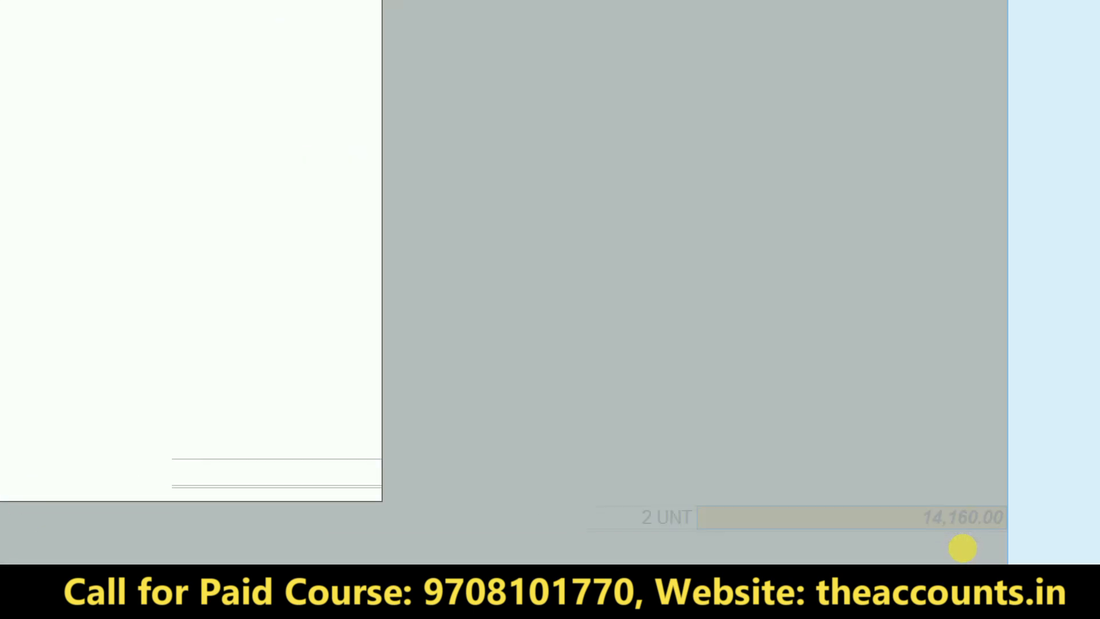
pyautogui.click(963, 547)
pyautogui.moveTo(963, 548)
pyautogui.mouseDown()
pyautogui.moveTo(1031, 464)
pyautogui.moveTo(1012, 474)
pyautogui.mouseUp()
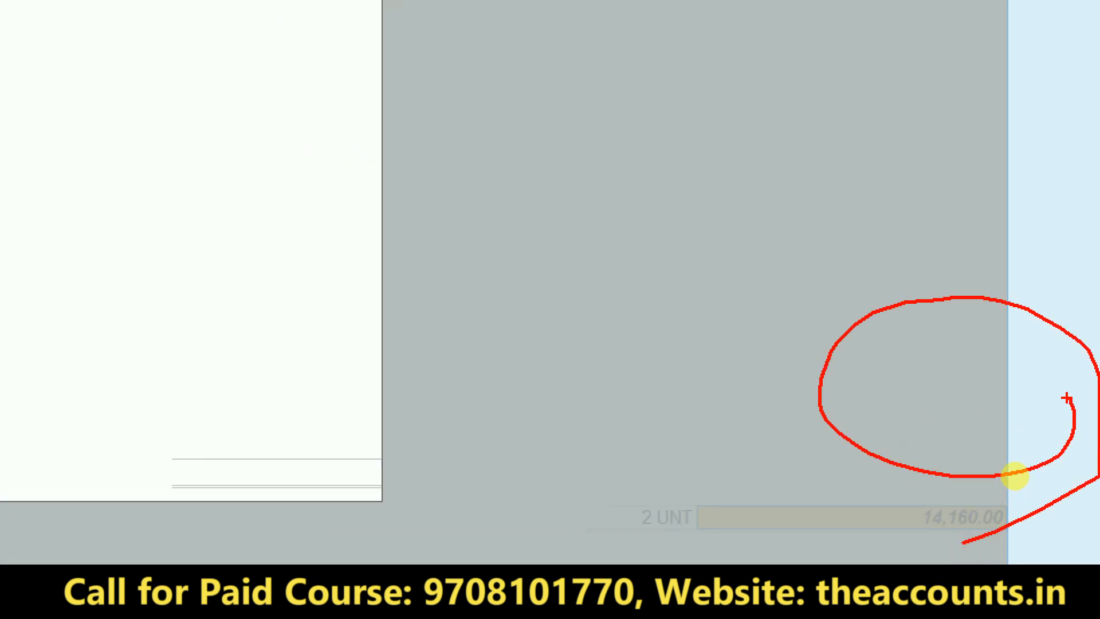
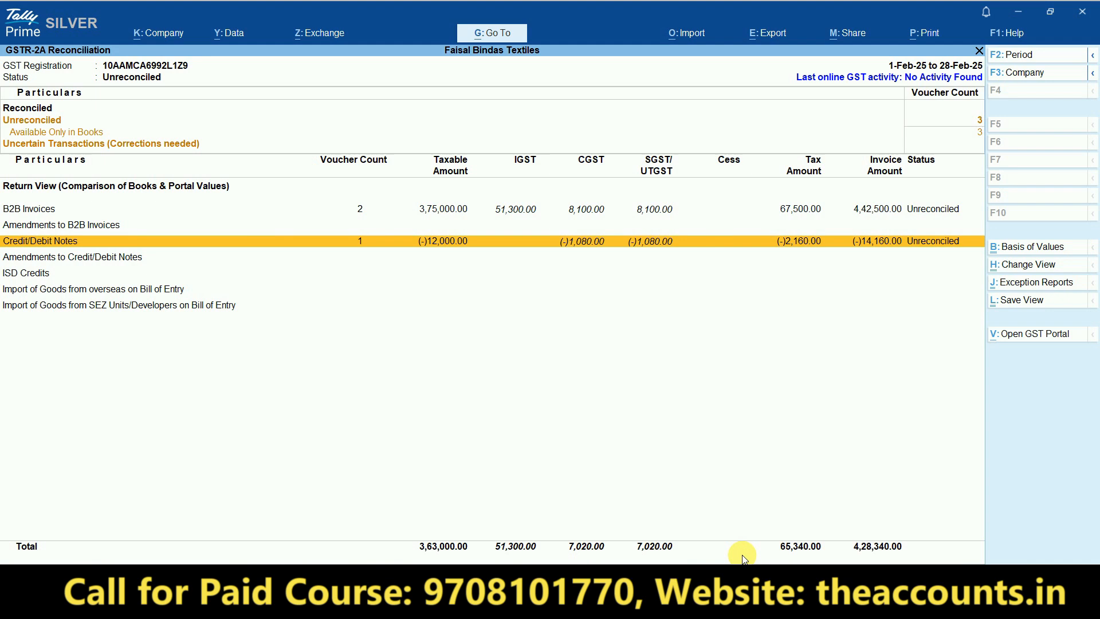
# - Close GSTR-2A Reconciliation and highlight GSTR-3B in the GST Reports list
pyautogui.press('Escape')
pyautogui.press('Down')
pyautogui.press('Up')
pyautogui.press('Up')
pyautogui.press('Up')
pyautogui.press('Up')
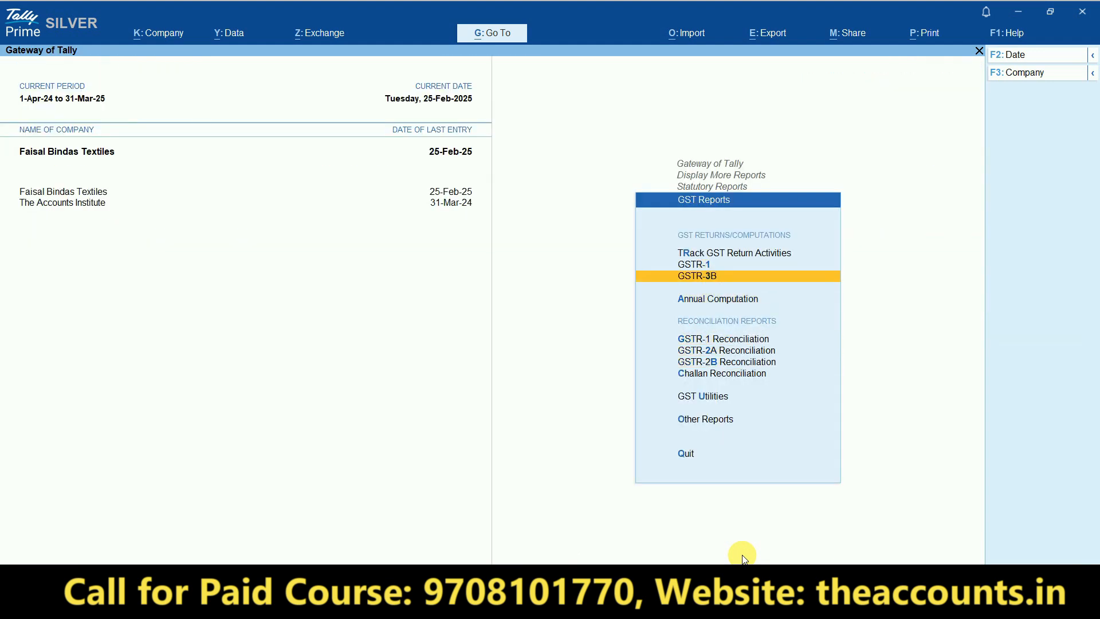
# - Open GSTR-3B for the period 1-2-2025 to 28-2-2025
pyautogui.press('Return')
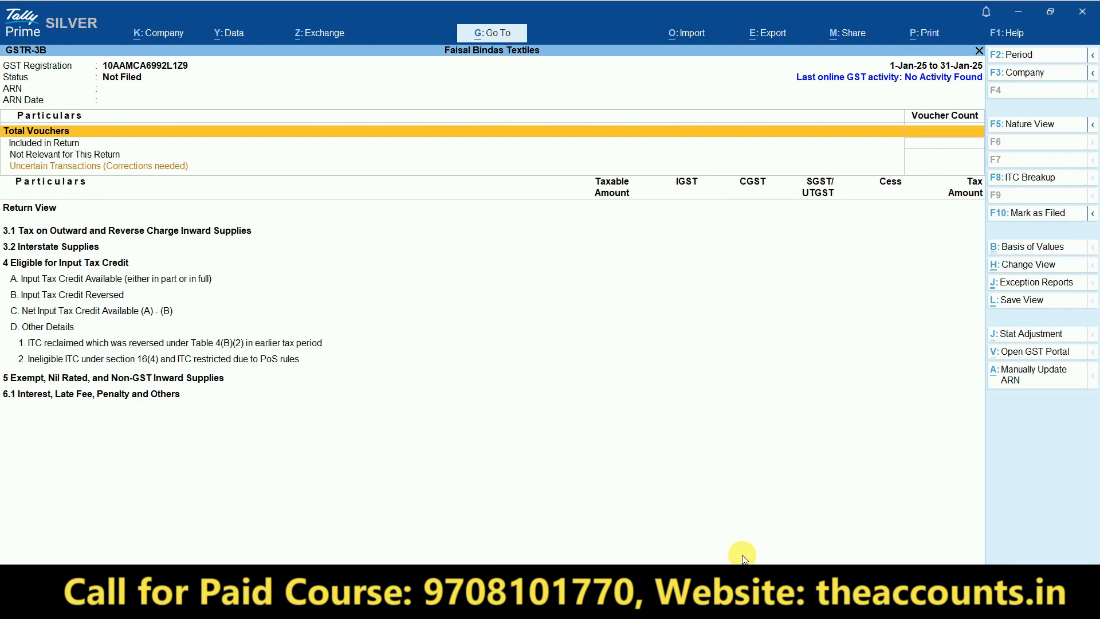
pyautogui.press('F2')
pyautogui.write('1.2')
pyautogui.press('Return')
pyautogui.write('28.2')
pyautogui.press('Return')
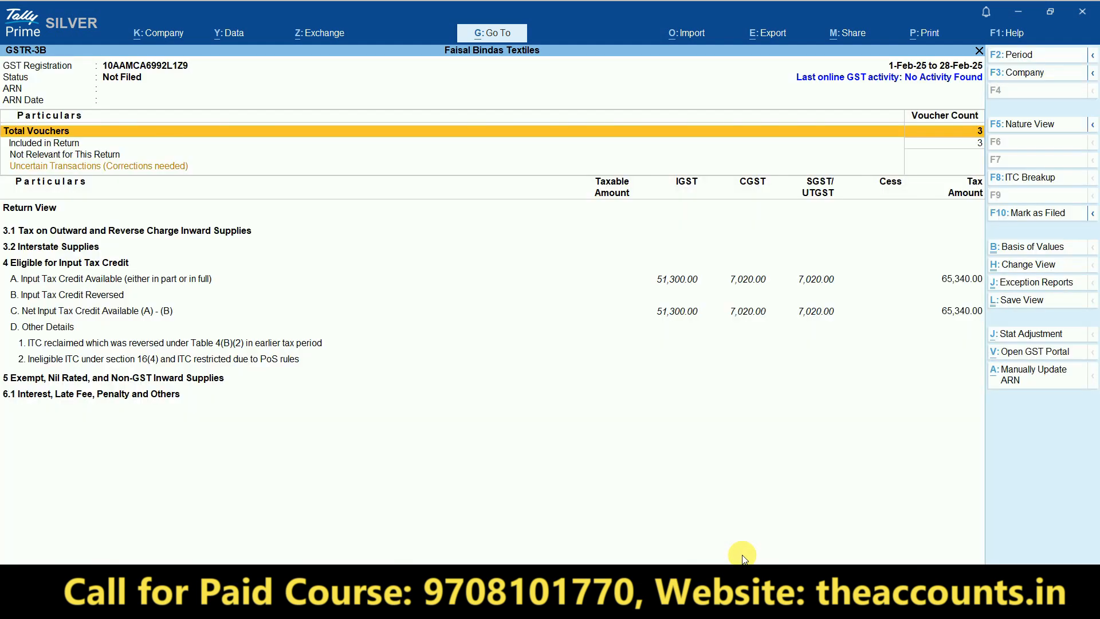
# - Expand GSTR-3B to detailed view, drill into All other ITC, then return to Gateway of Tally
pyautogui.press('Down')
pyautogui.press('Down')
pyautogui.press('Down')
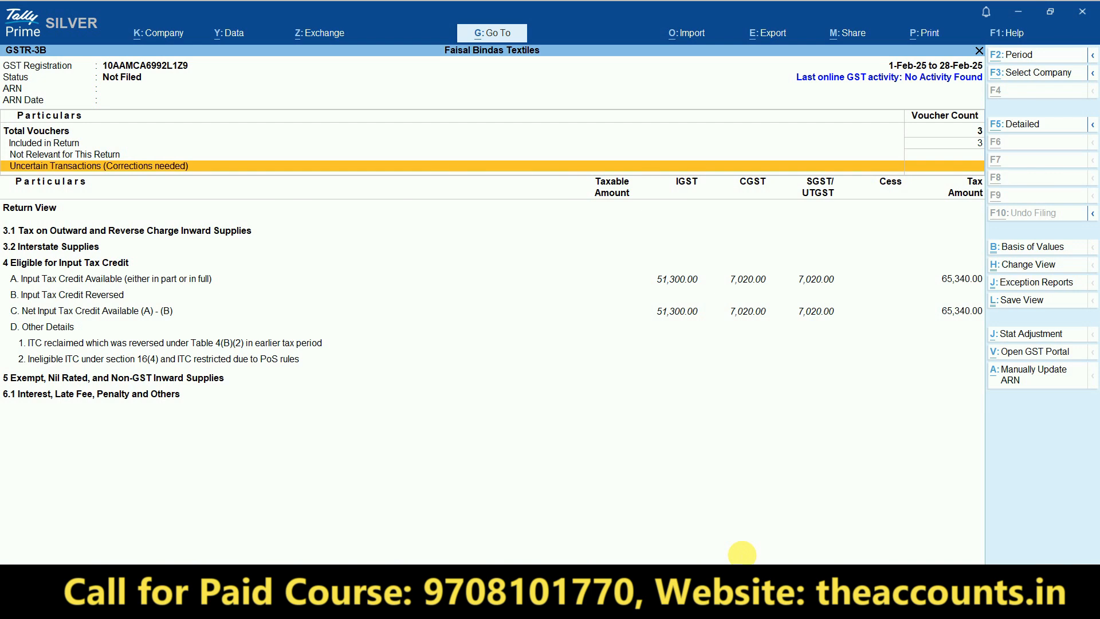
pyautogui.hotkey('alt', 'F5')
pyautogui.press('Down')
pyautogui.press('Down')
pyautogui.press('Down')
pyautogui.press('Down')
pyautogui.press('Down')
pyautogui.press('Down')
pyautogui.press('Down')
pyautogui.press('Down')
pyautogui.press('Down')
pyautogui.press('Down')
pyautogui.press('Down')
pyautogui.press('Down')
pyautogui.press('Down')
pyautogui.press('Down')
pyautogui.press('Down')
pyautogui.press('Down')
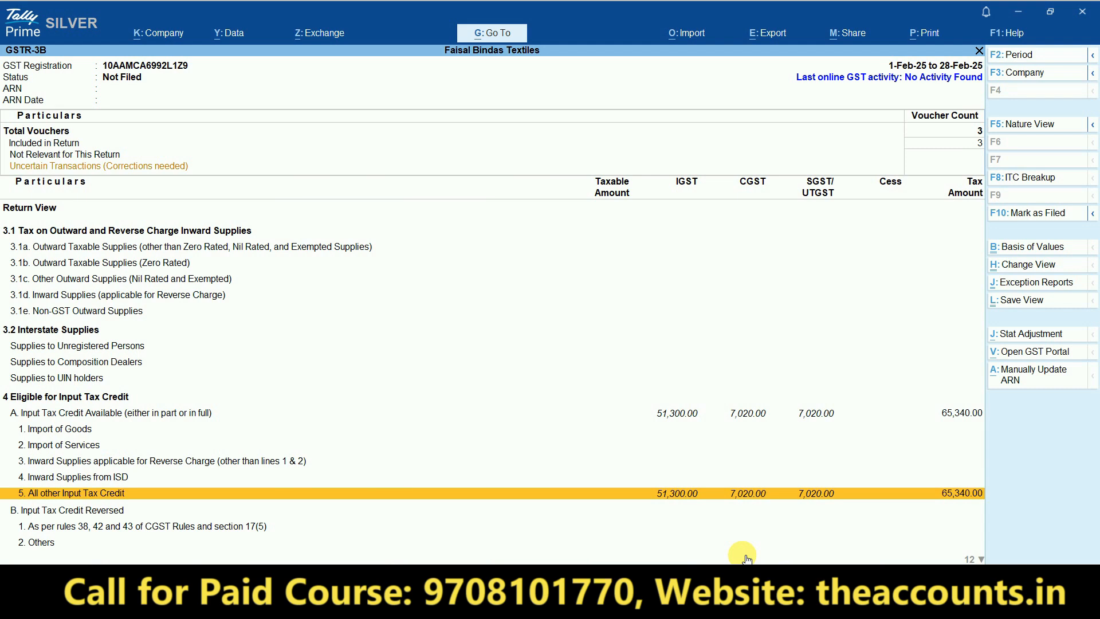
pyautogui.press('Return')
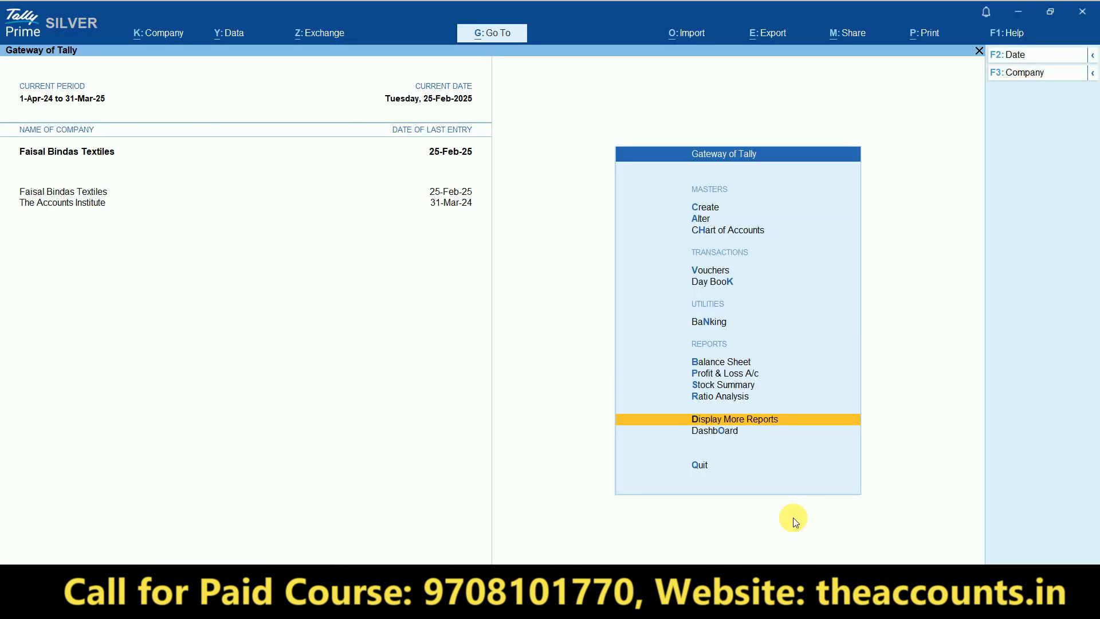
pyautogui.press('Home')
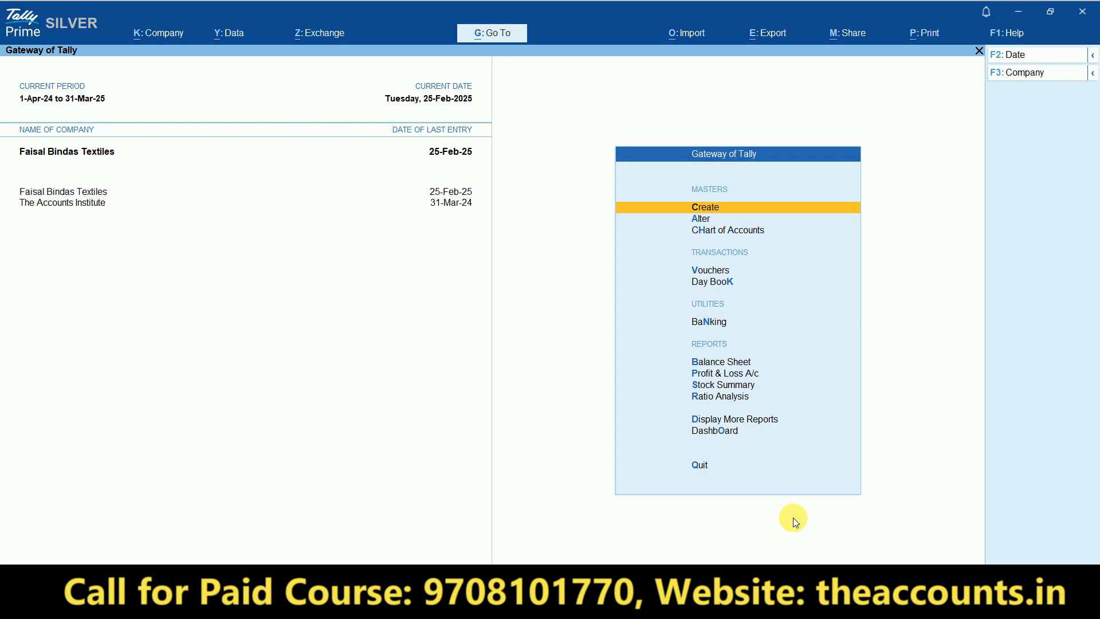
# - Review KAMAL BRODBAND's name and GSTIN in E3 on the PUR SERVICES sheet, then return to Tally
pyautogui.hotkey('alt', 'Tab')
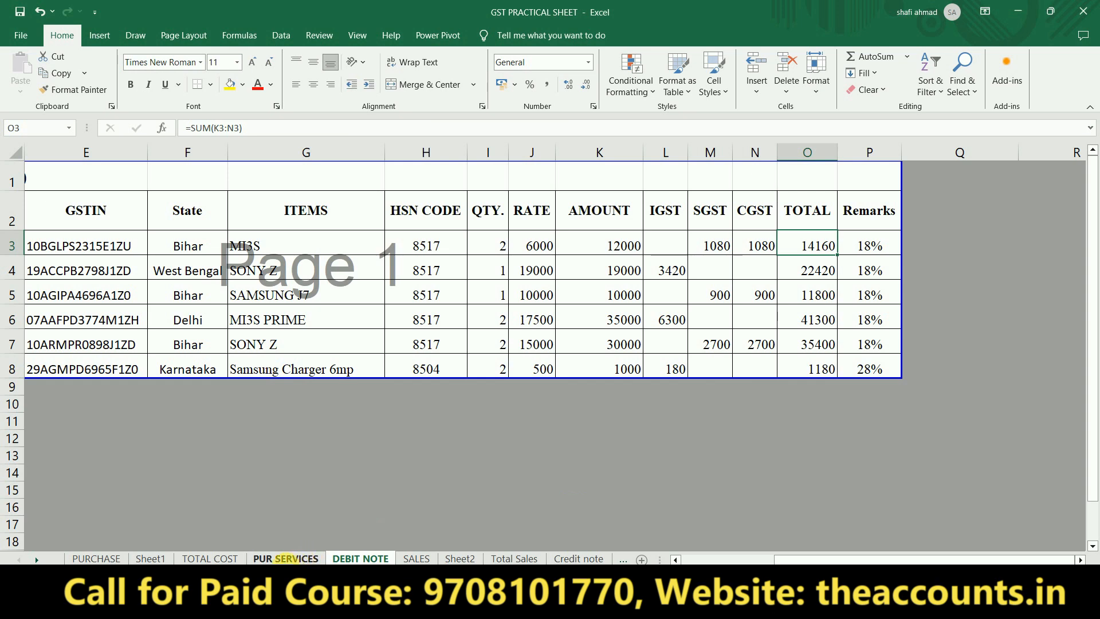
pyautogui.click(286, 559)
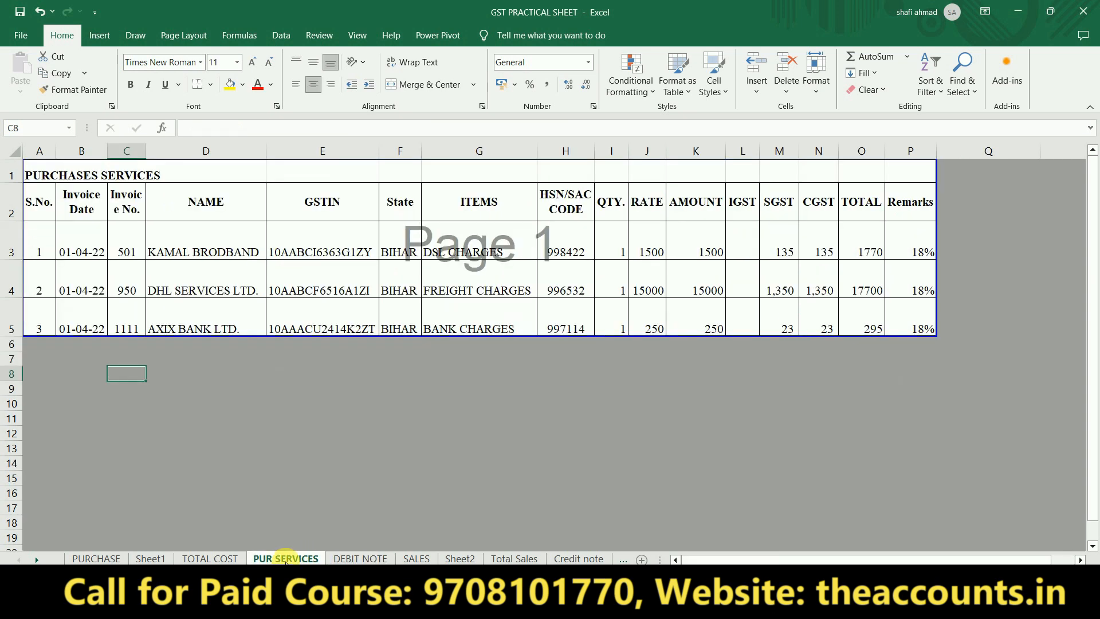
pyautogui.click(226, 253)
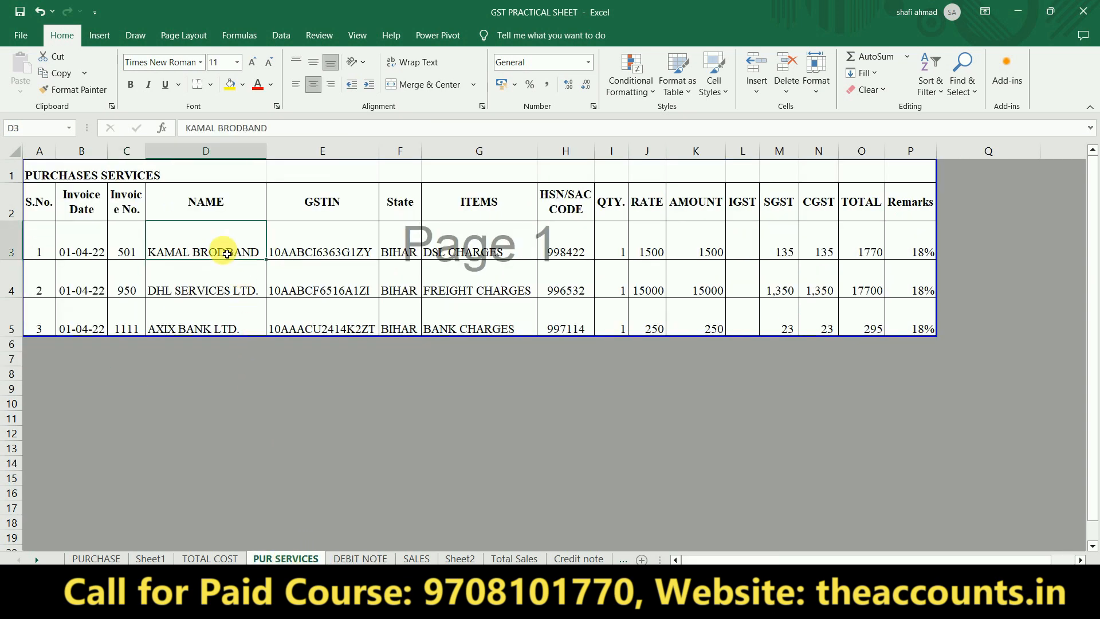
pyautogui.press('Left')
pyautogui.press('Left')
pyautogui.press('Left')
pyautogui.press('Right')
pyautogui.press('Right')
pyautogui.press('Right')
pyautogui.press('Right')
pyautogui.press('Left')
pyautogui.press('Left')
pyautogui.press('Right')
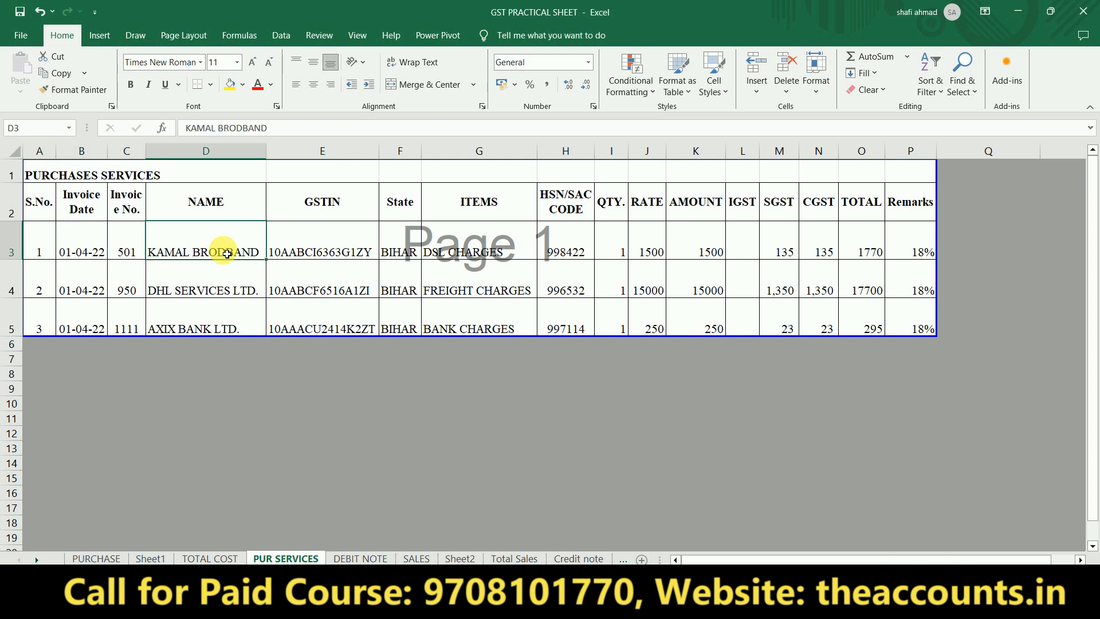
pyautogui.click(202, 294)
pyautogui.click(195, 246)
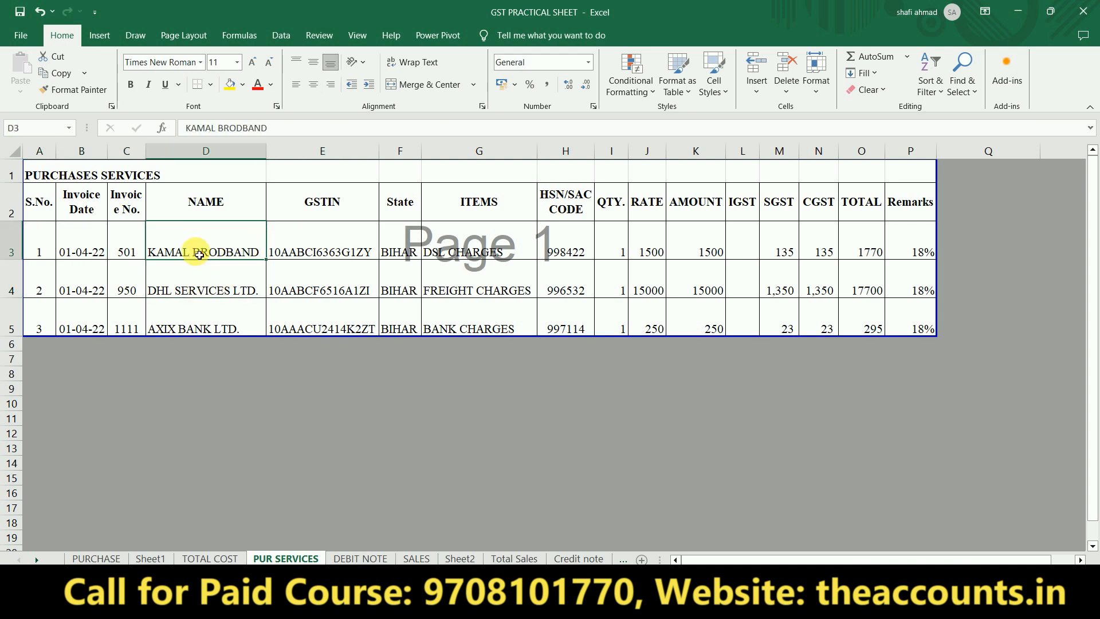
pyautogui.click(329, 249)
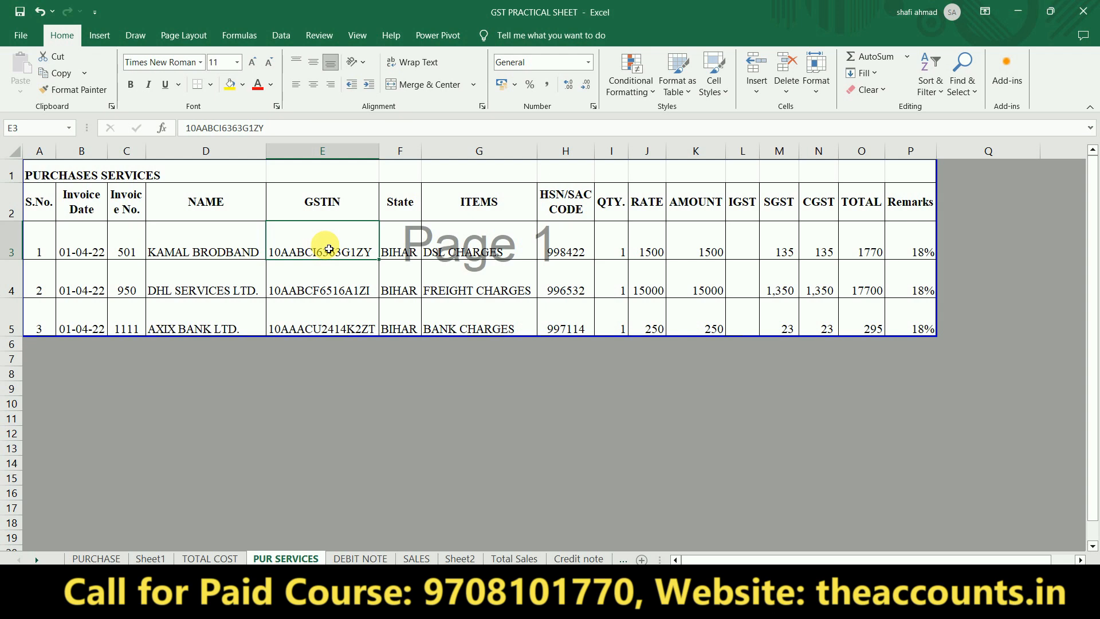
pyautogui.click(232, 253)
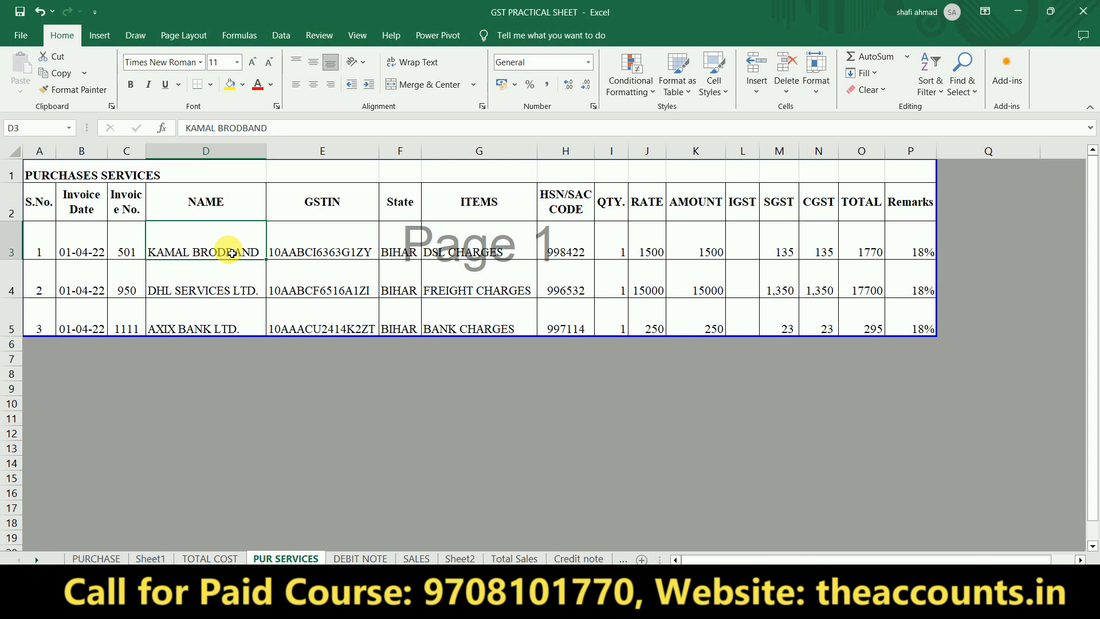
pyautogui.hotkey('alt', 'Tab')
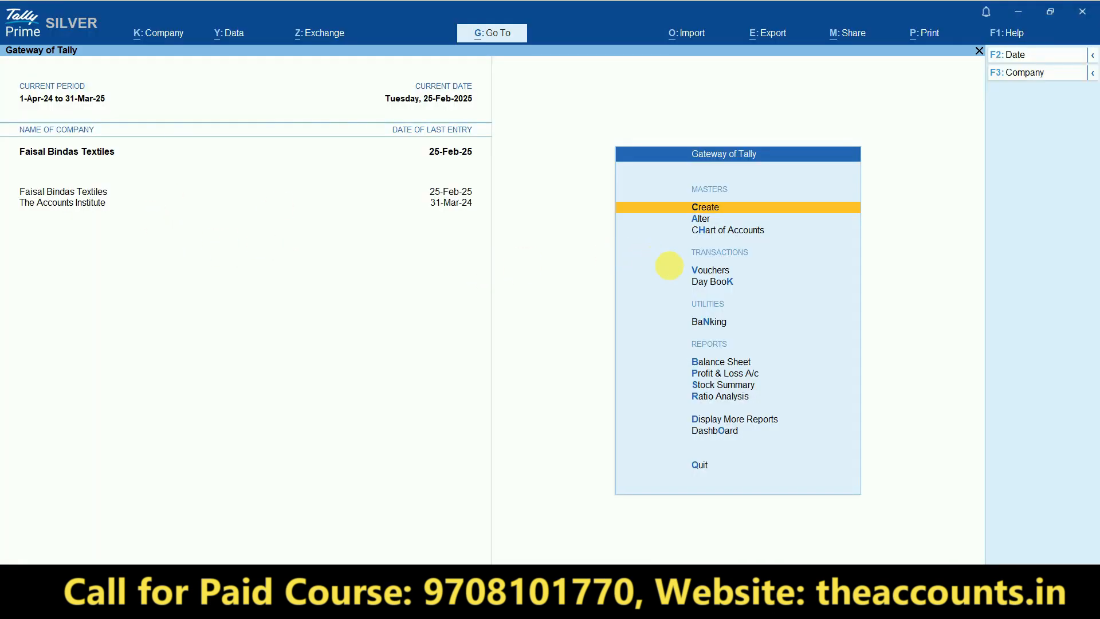
# - Start a Purchase voucher with supplier invoice number 2650
pyautogui.click(702, 273)
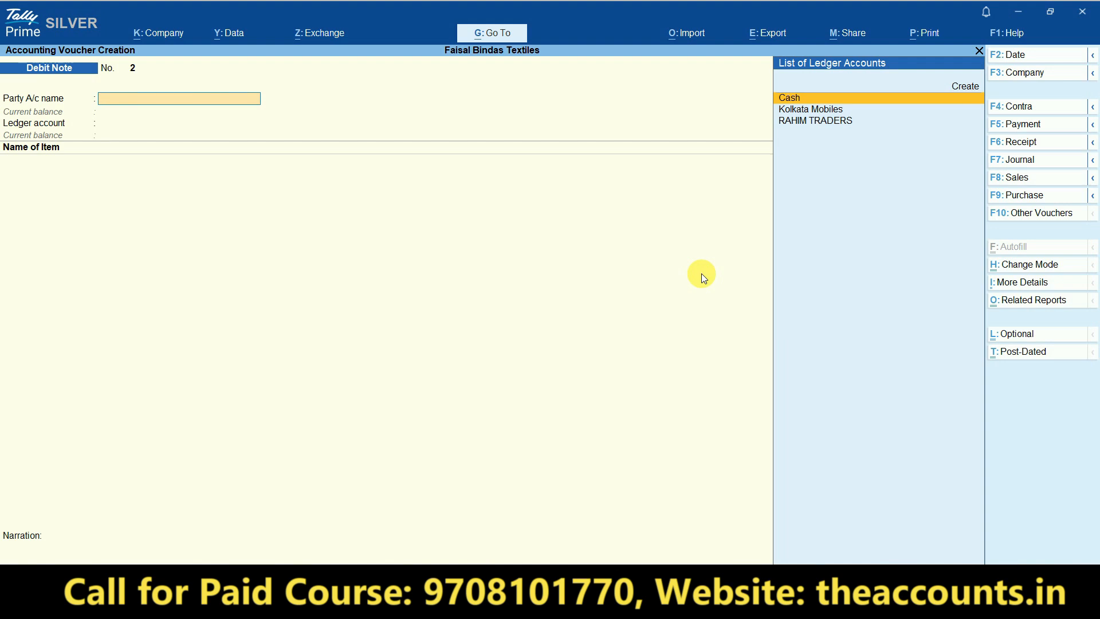
pyautogui.click(1024, 194)
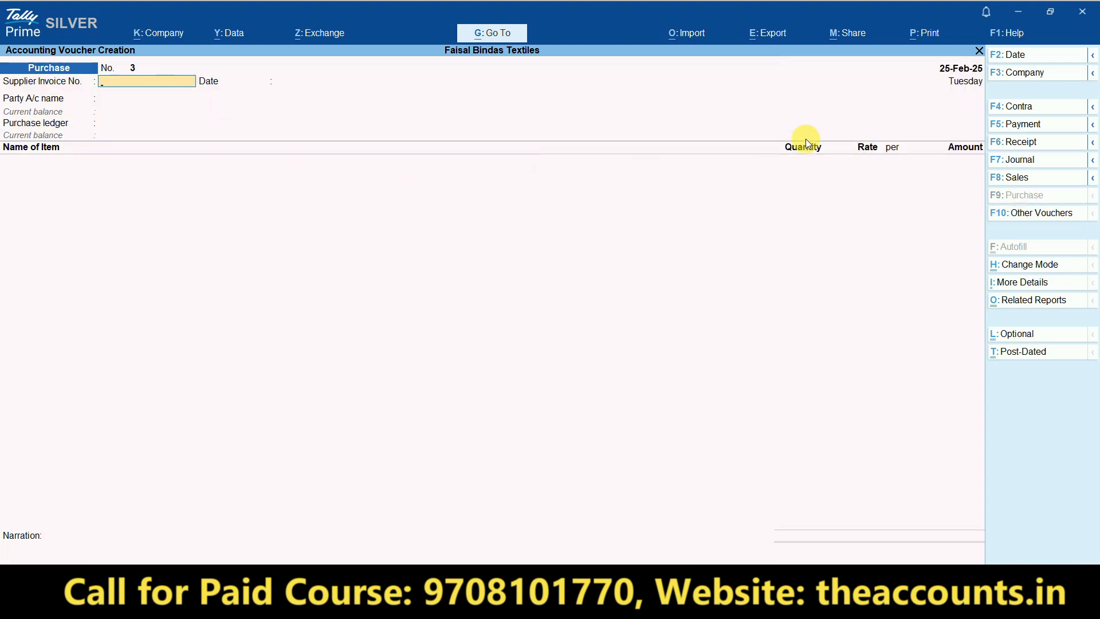
pyautogui.write('2650')
pyautogui.press('Return')
pyautogui.press('Return')
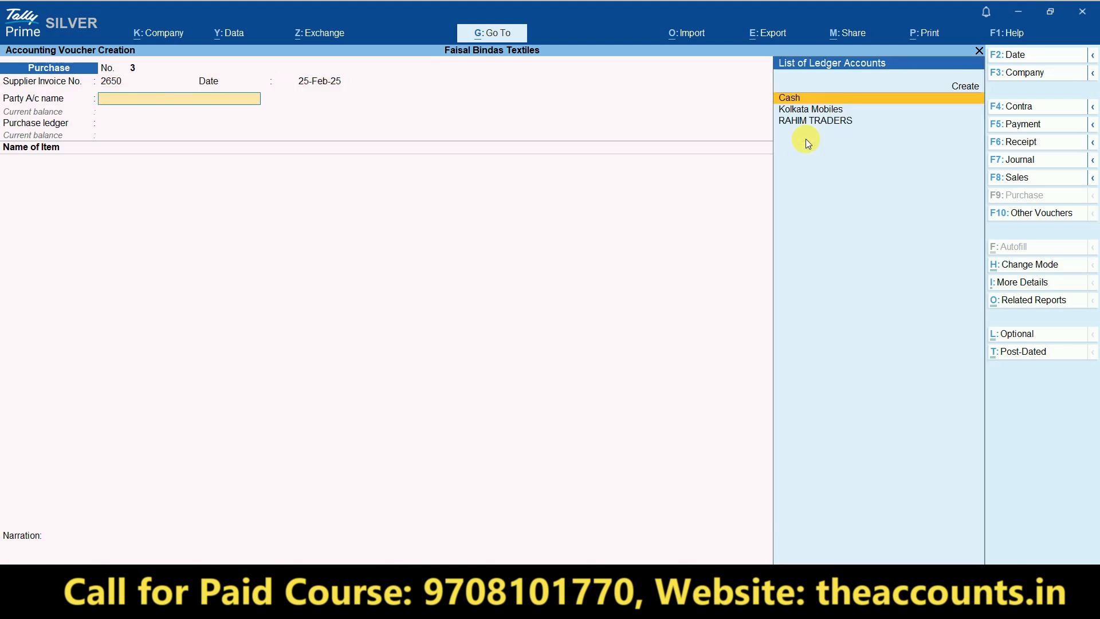
# - Create a KAMAL BRODBAND party ledger under Sundry Creditors, pasting the name from Excel
pyautogui.hotkey('alt', 'c')
pyautogui.hotkey('alt', 'Tab')
pyautogui.press('Right')
pyautogui.press('Right')
pyautogui.hotkey('ctrl', 'c')
pyautogui.hotkey('alt', 'Tab')
pyautogui.hotkey('ctrl', 'alt', 'v')
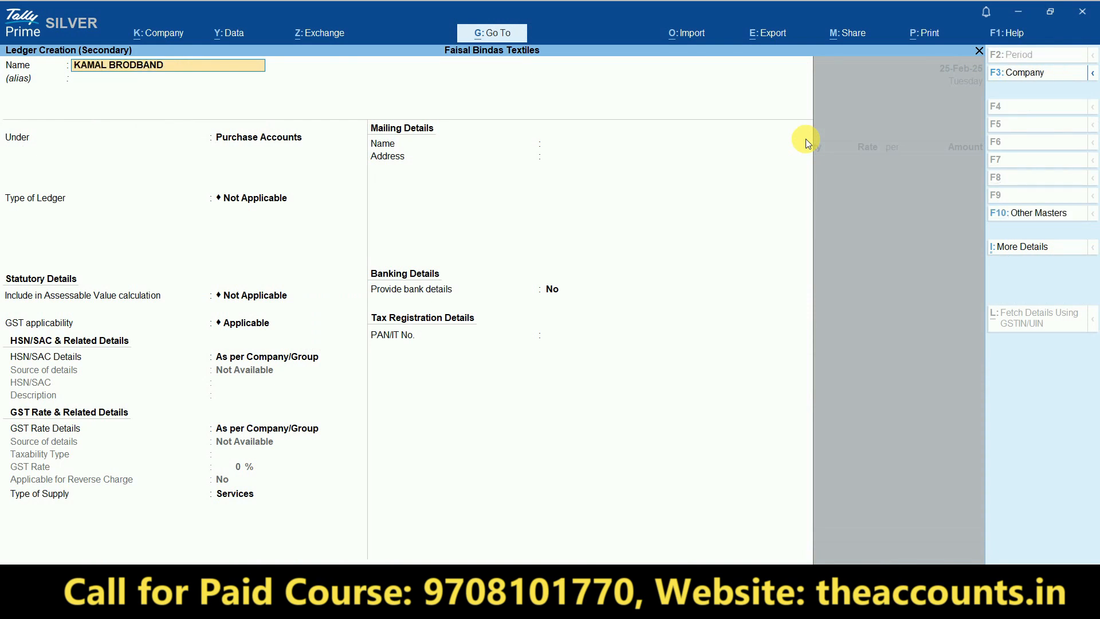
pyautogui.press('Return')
pyautogui.write('Sun')
pyautogui.press('Down')
pyautogui.press('Up')
pyautogui.press('Return')
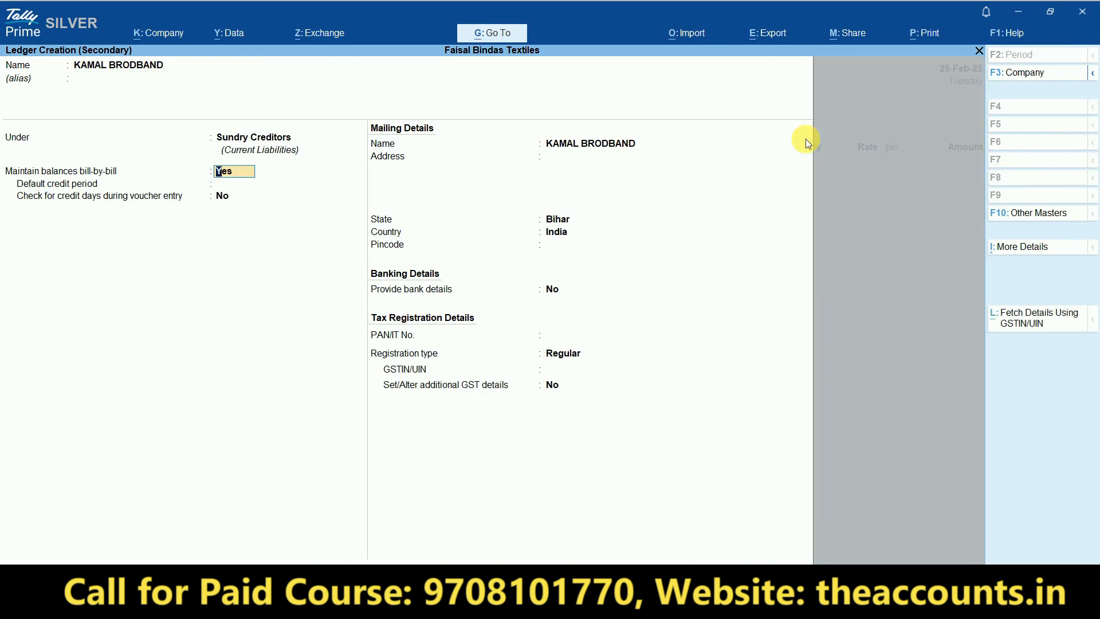
pyautogui.press('Return')
pyautogui.press('Return')
# - Paste KAMAL BRODBAND's GSTIN from Excel, save the ledger, and confirm the party details
pyautogui.press('Return')
pyautogui.hotkey('alt', 'Tab')
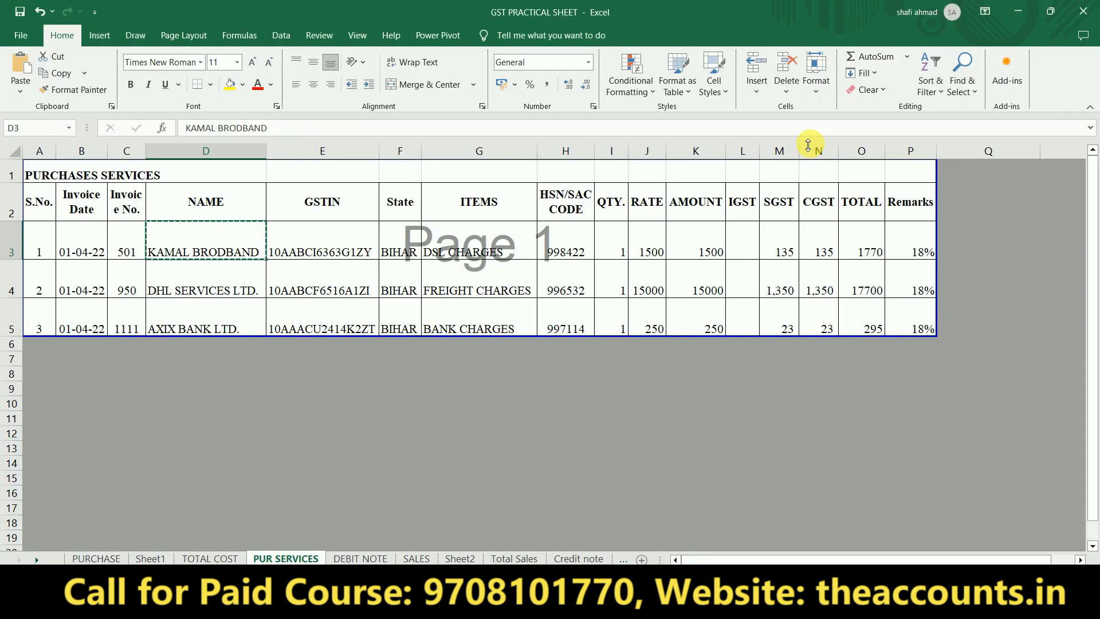
pyautogui.hotkey('alt', 'Tab')
pyautogui.press('Return')
pyautogui.press('Return')
pyautogui.press('Return')
pyautogui.press('Return')
pyautogui.press('Return')
pyautogui.press('Return')
pyautogui.hotkey('alt', 'Tab')
pyautogui.press('Right')
pyautogui.press('Right')
pyautogui.press('Left')
pyautogui.hotkey('ctrl', 'c')
pyautogui.hotkey('alt', 'Tab')
pyautogui.hotkey('ctrl', 'v')
pyautogui.press('Return')
pyautogui.press('Return')
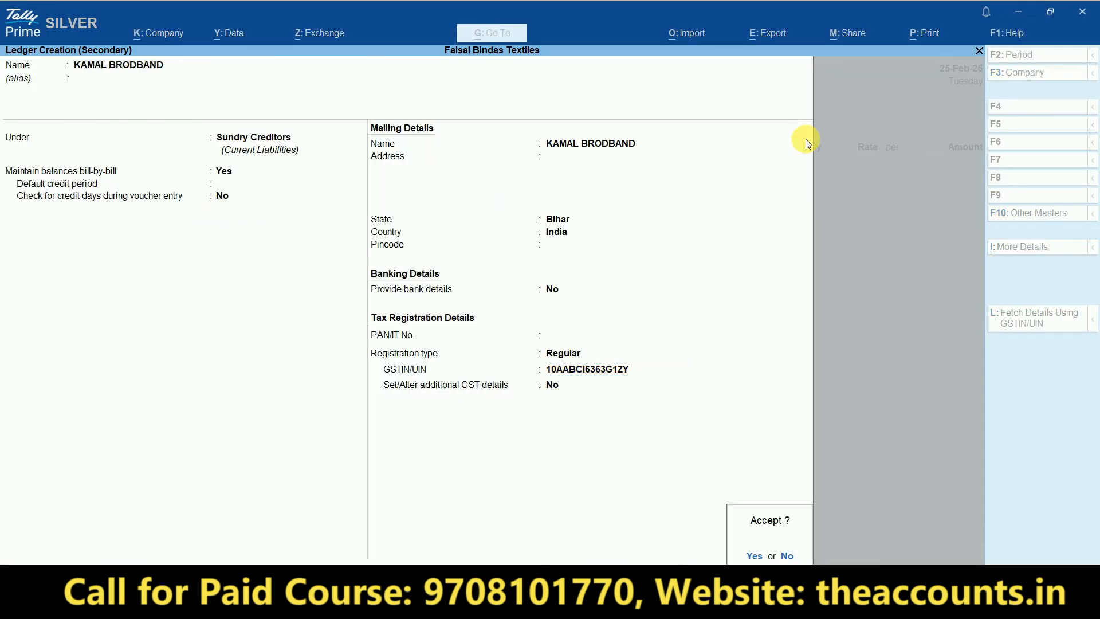
pyautogui.press('Return')
pyautogui.press('Return')
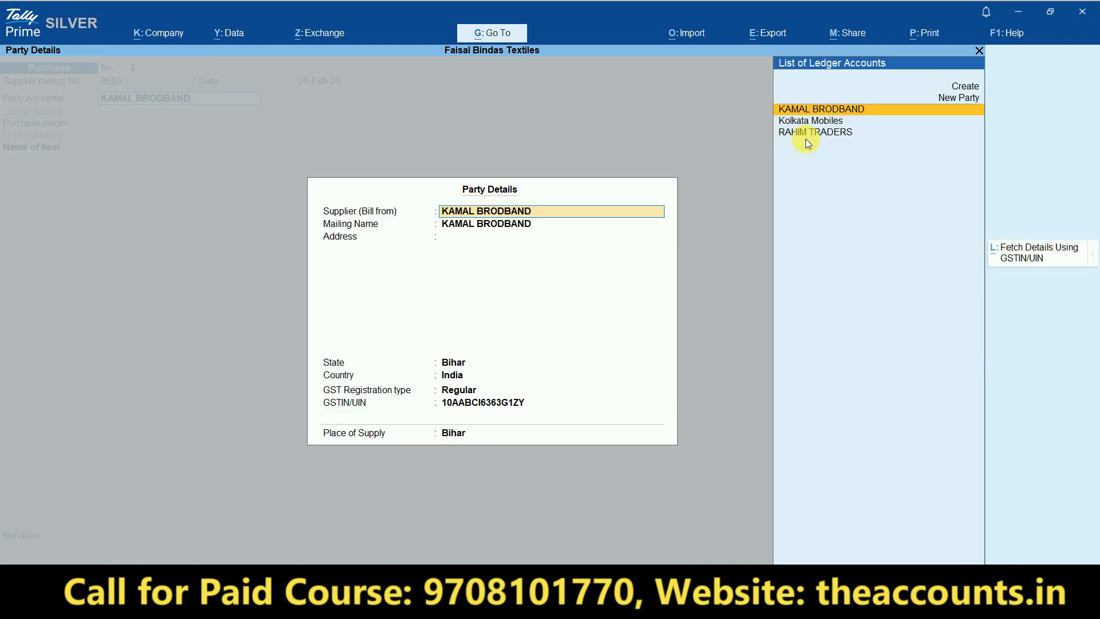
pyautogui.press('Return')
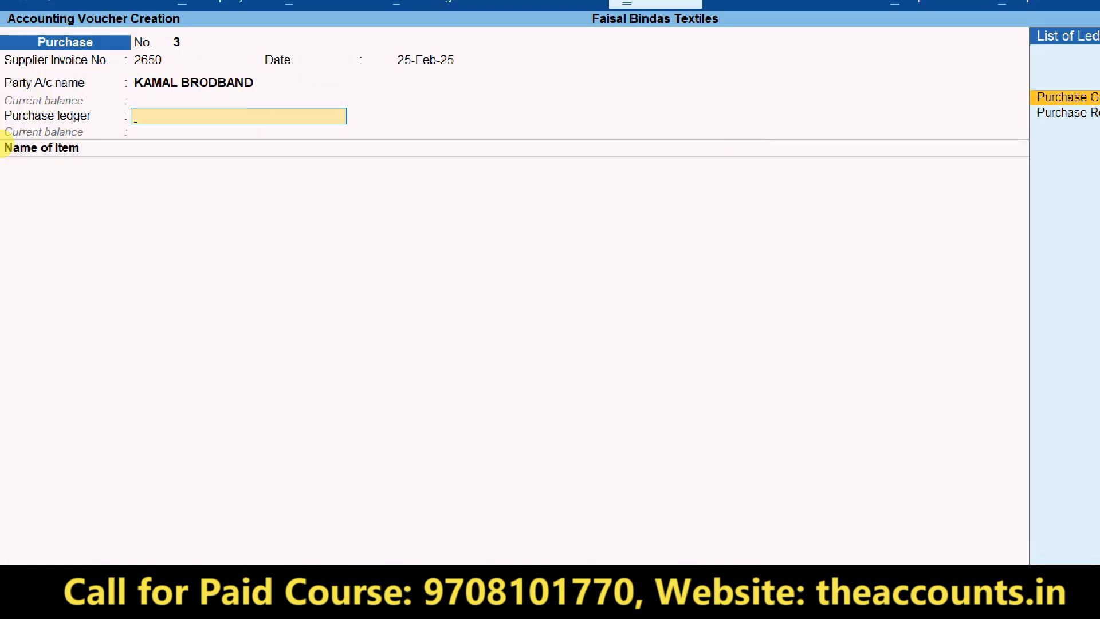
# - Switch the voucher to Accounting Invoice mode and move past party details to Particulars
pyautogui.moveTo(2, 143); pyautogui.dragTo(2, 133)
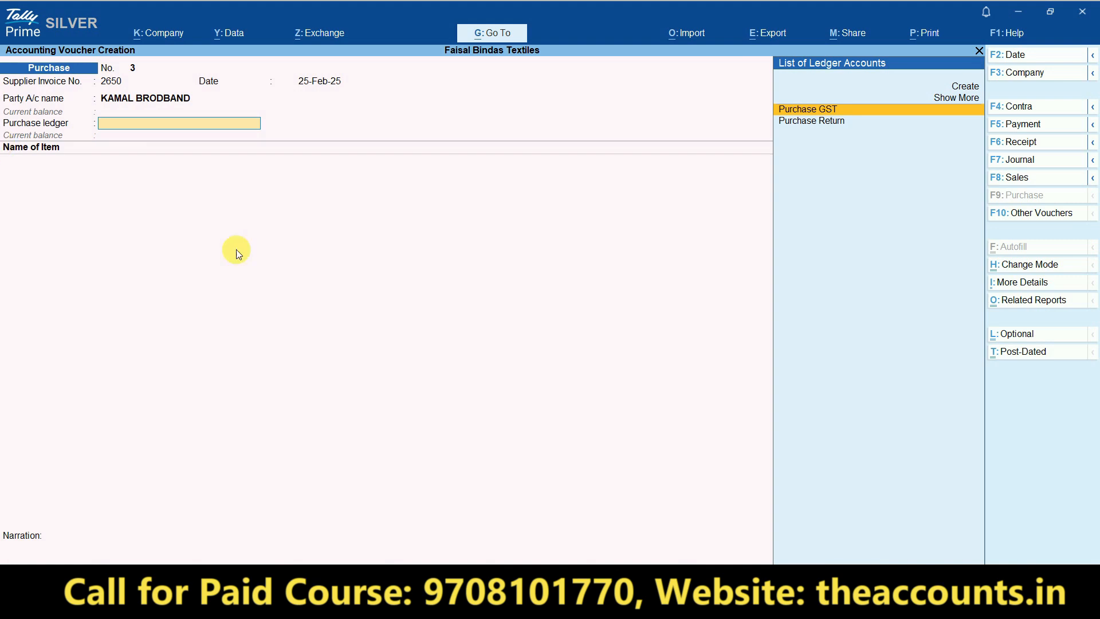
pyautogui.click(1044, 264)
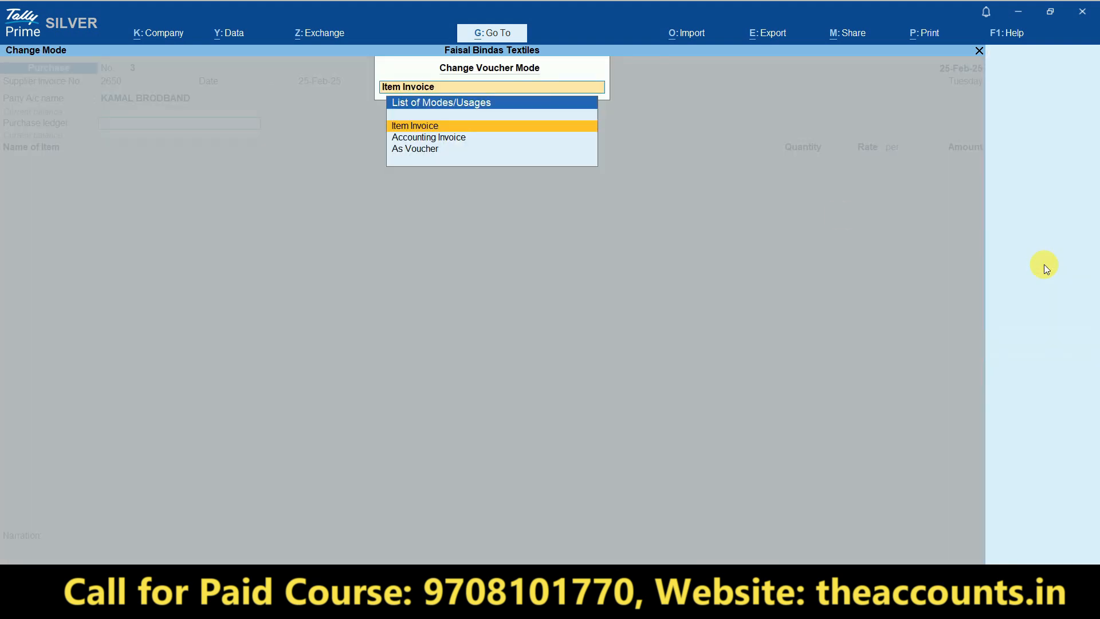
pyautogui.click(457, 139)
pyautogui.press('Return')
pyautogui.press('Return')
pyautogui.press('Return')
pyautogui.press('Return')
pyautogui.press('Return')
pyautogui.hotkey('ctrl', 'a')
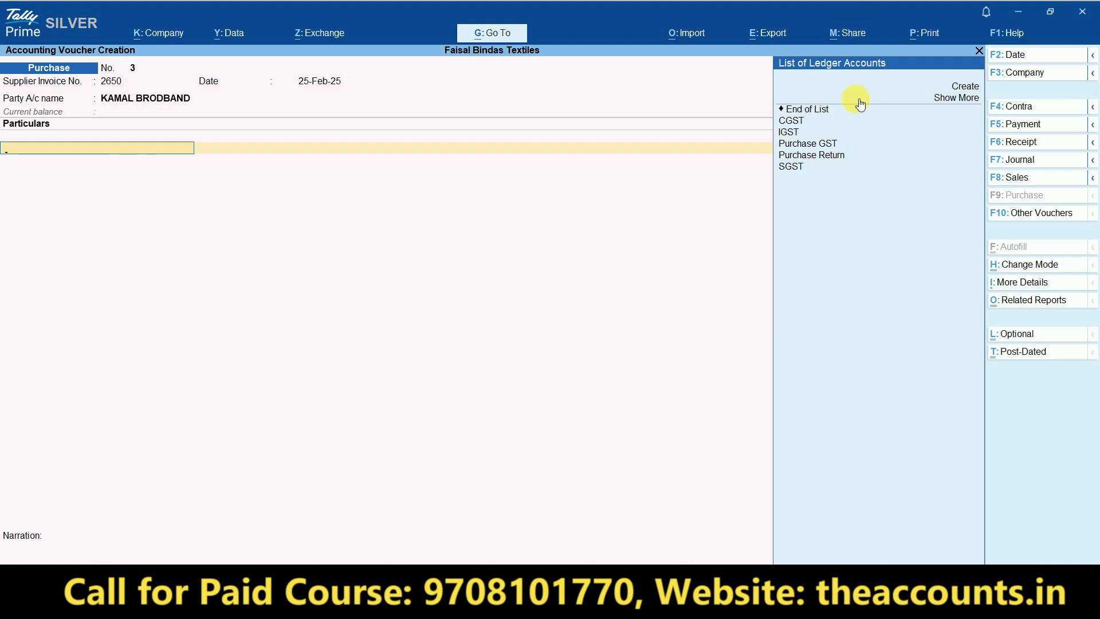
pyautogui.press('ctrl')
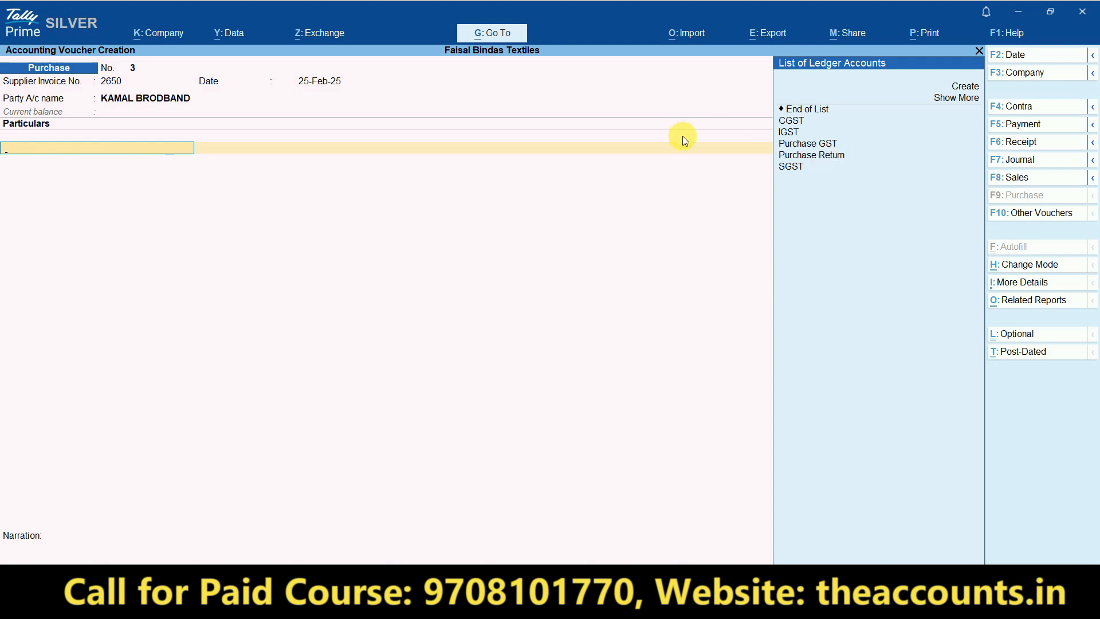
# - Create an 'Internet Charges' ledger under Indirect Expenses
pyautogui.hotkey('alt', 'c')
pyautogui.write('Inter')
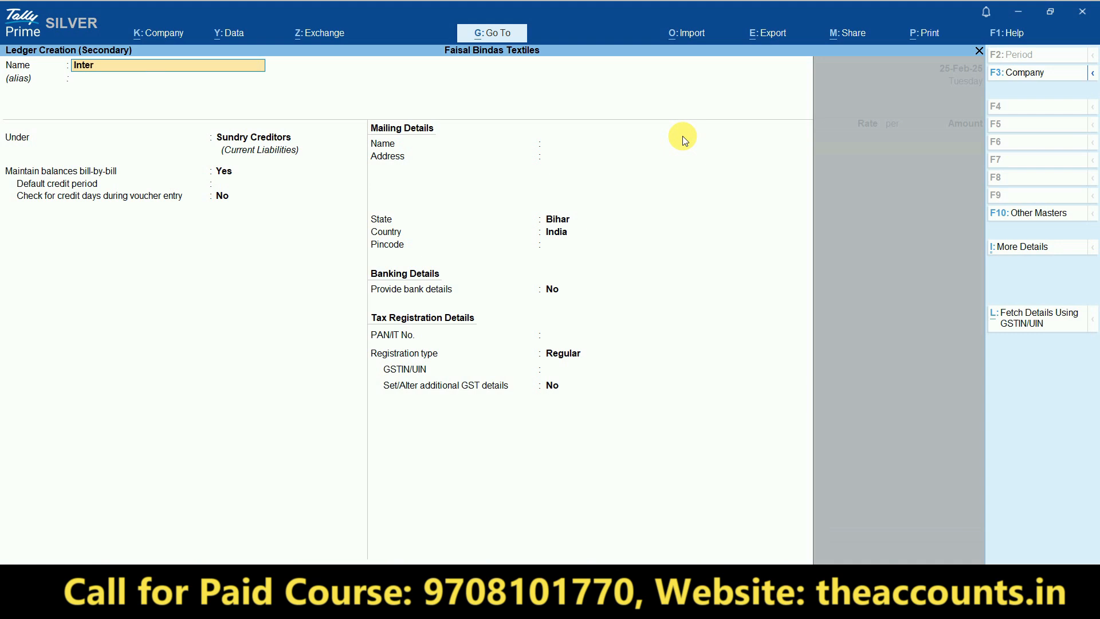
pyautogui.write('net Charges')
pyautogui.press('Return')
pyautogui.press('Return')
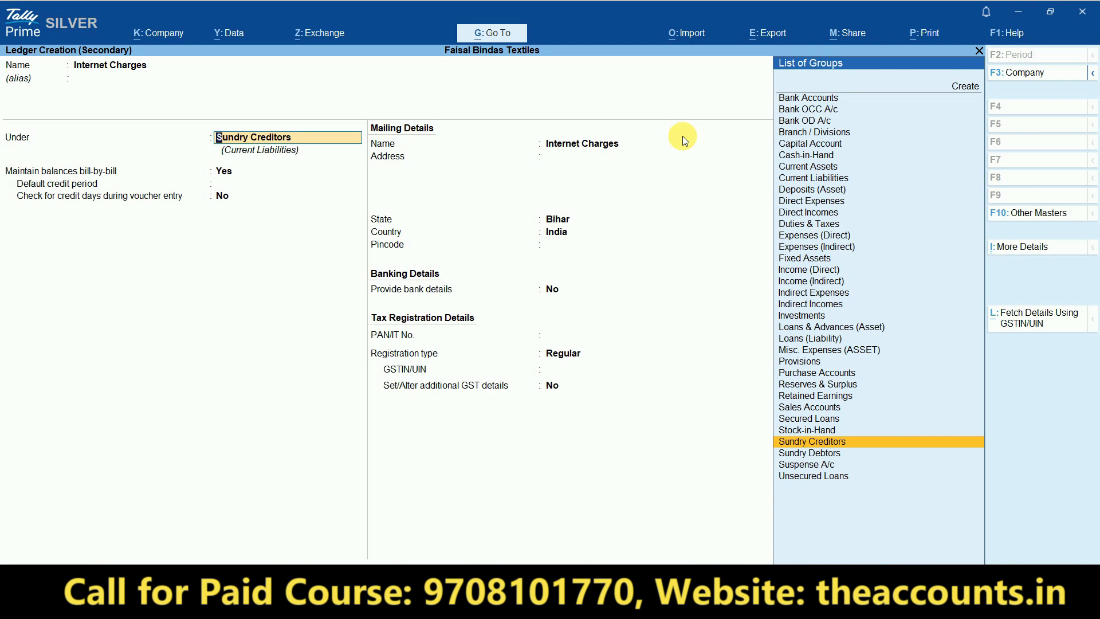
pyautogui.write('Ind')
pyautogui.press('Down')
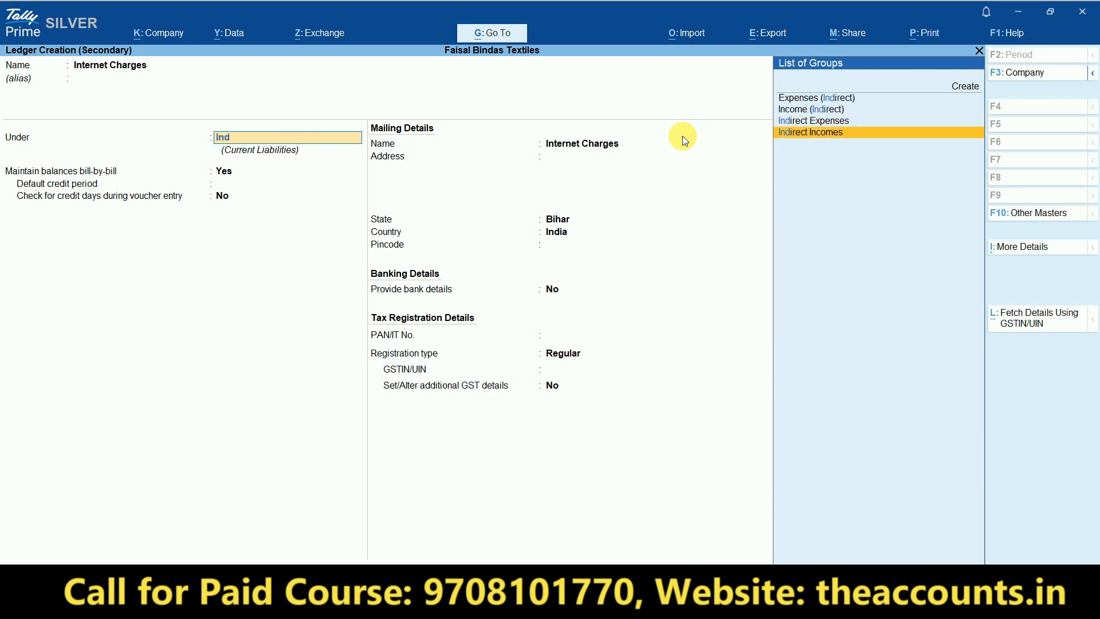
pyautogui.press('Up')
pyautogui.press('Return')
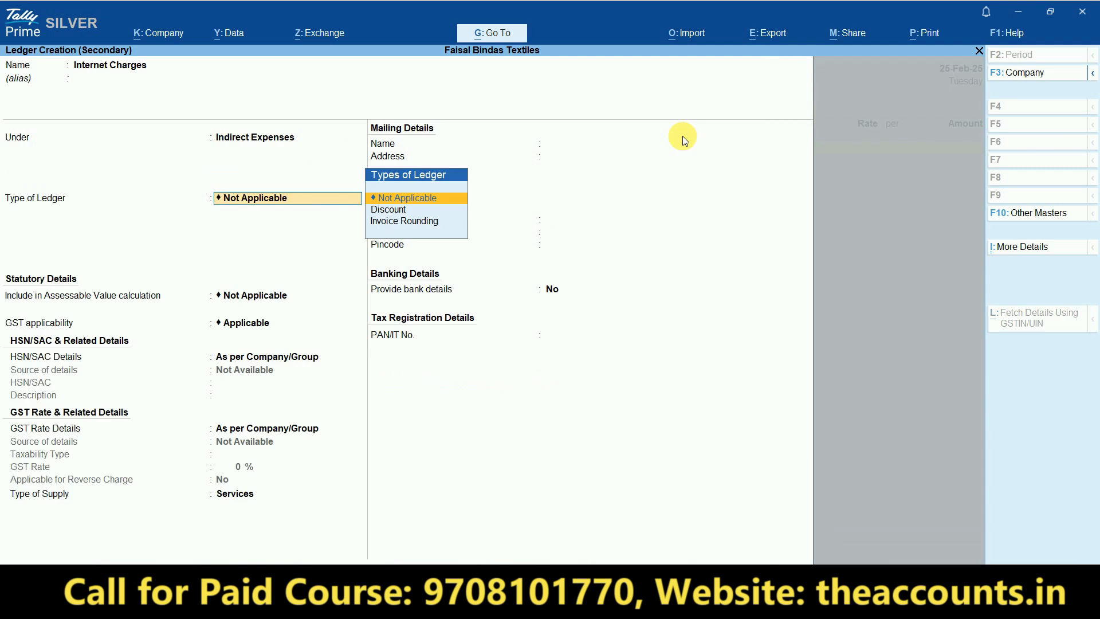
pyautogui.press('Return')
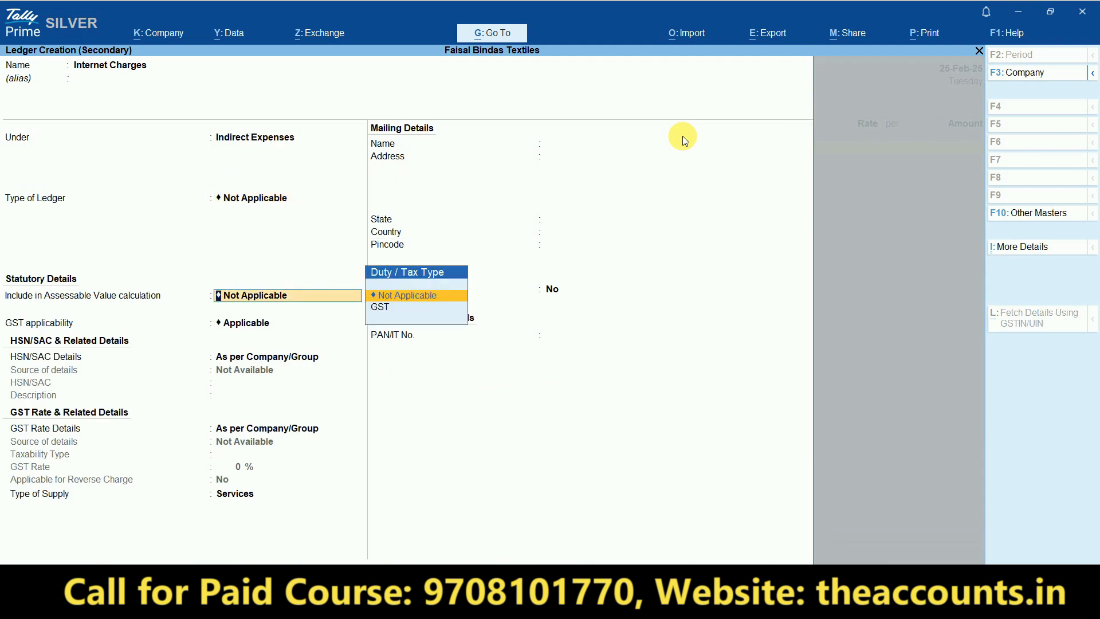
pyautogui.press('Return')
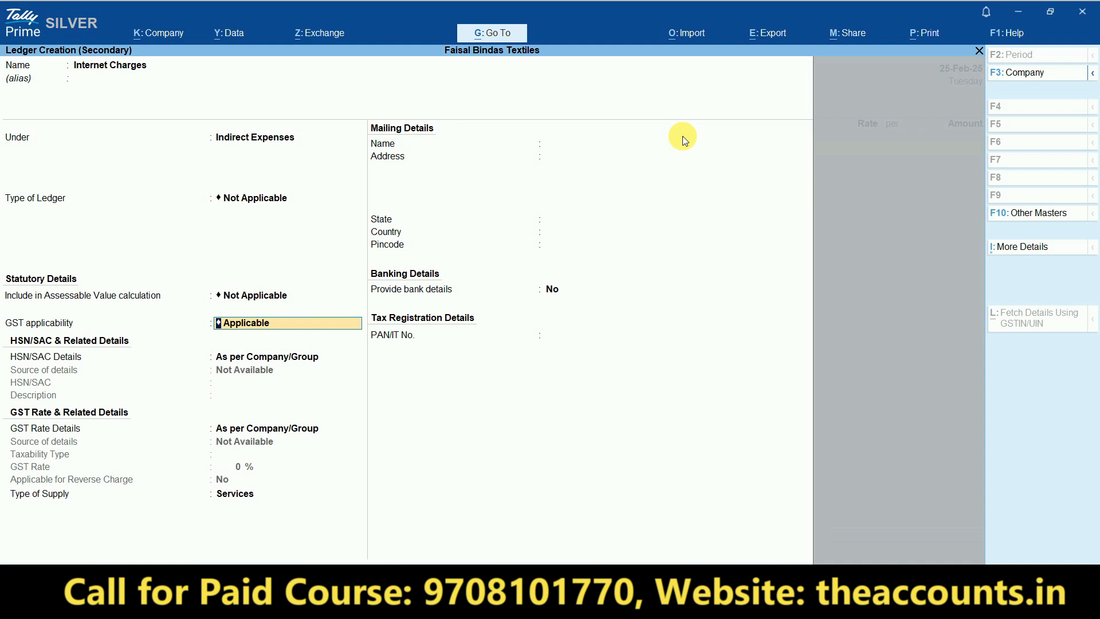
# - Make the ledger GST Applicable with HSN/SAC 998422 copied from Excel
pyautogui.press('Return')
pyautogui.press('Down')
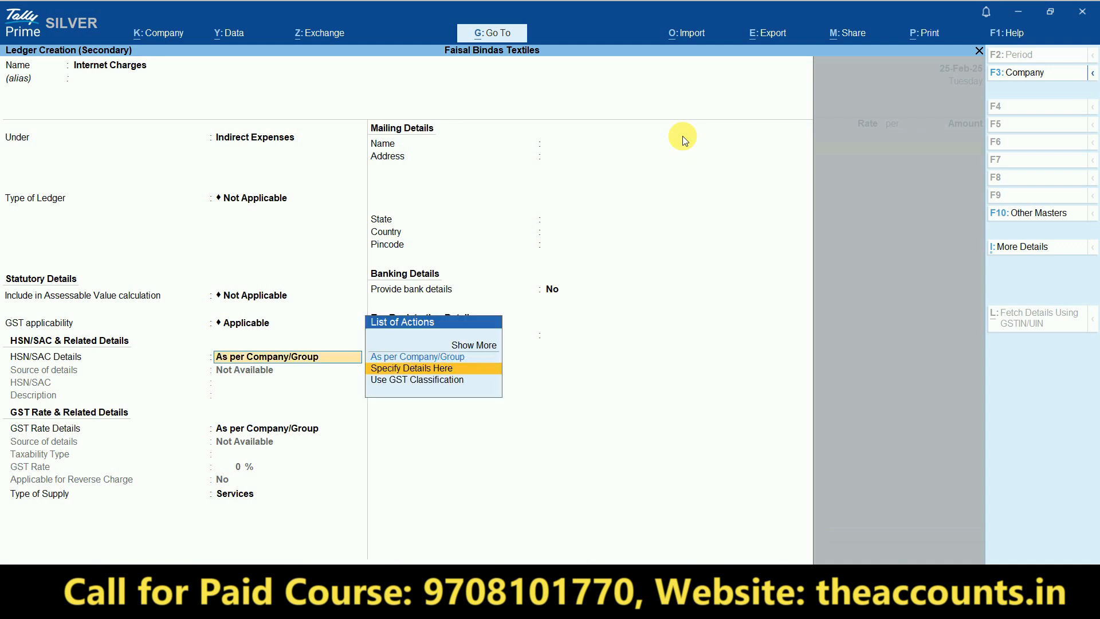
pyautogui.press('Return')
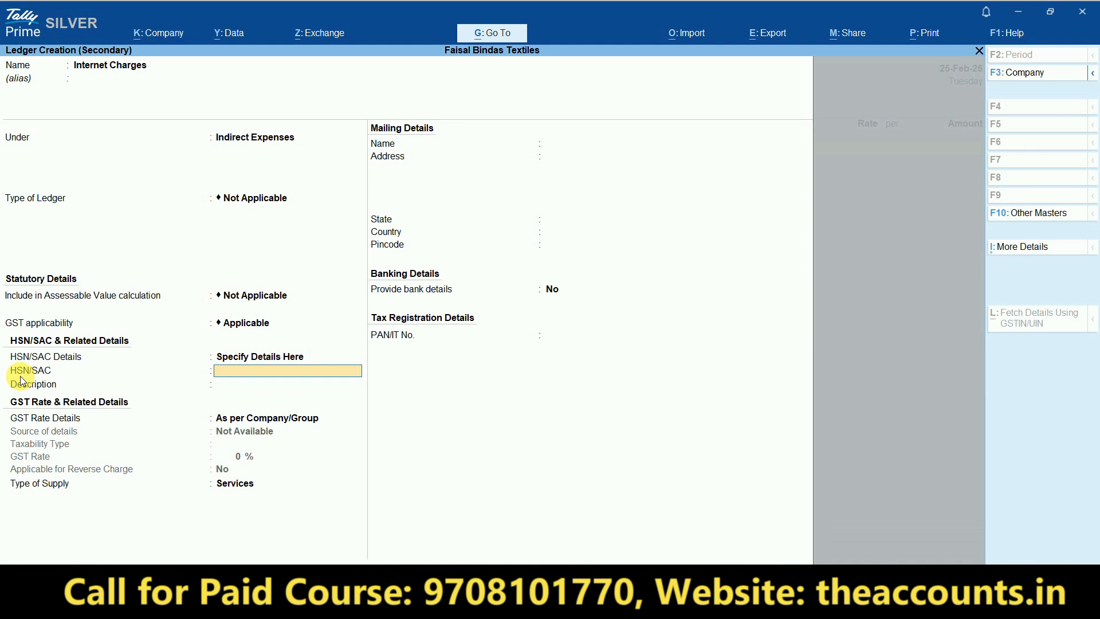
pyautogui.press('ctrl')
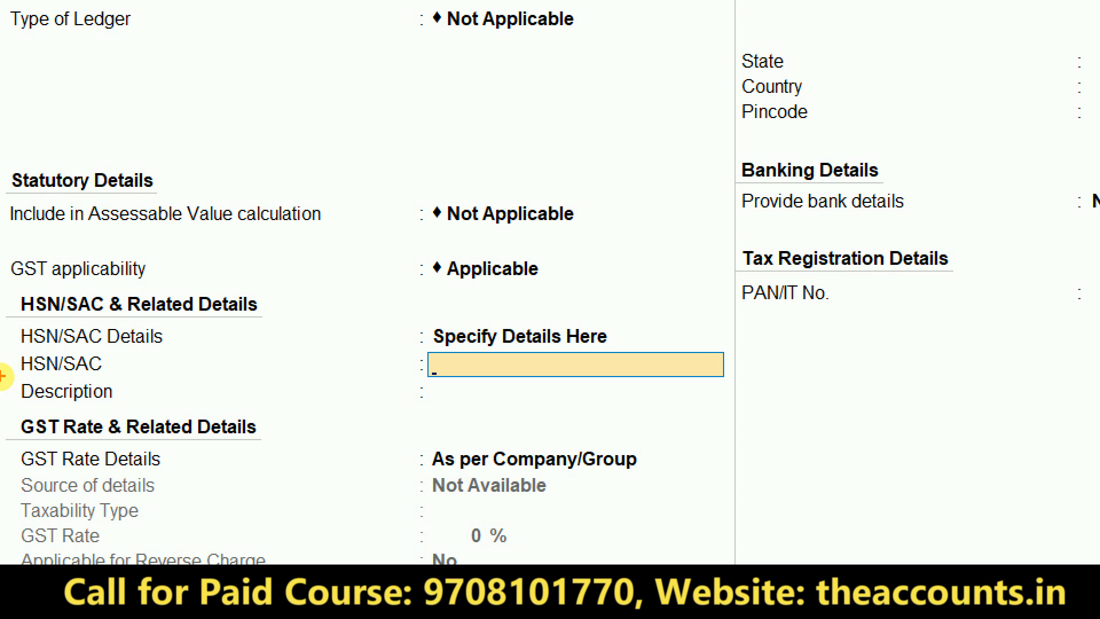
pyautogui.hotkey('alt', 'Tab')
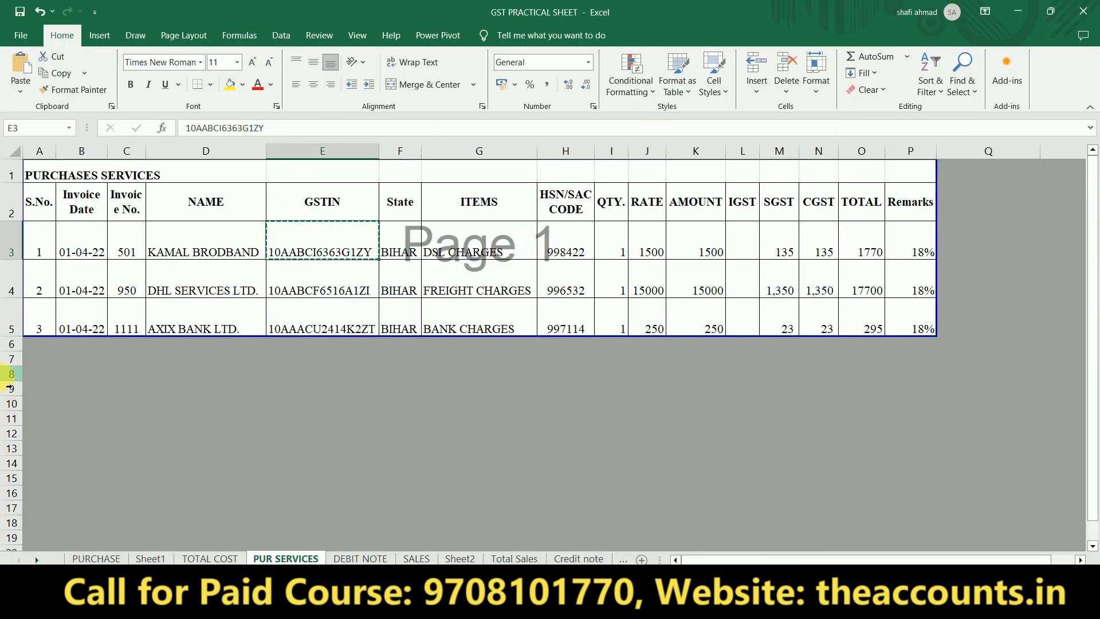
pyautogui.press('Right')
pyautogui.press('Right')
pyautogui.press('Right')
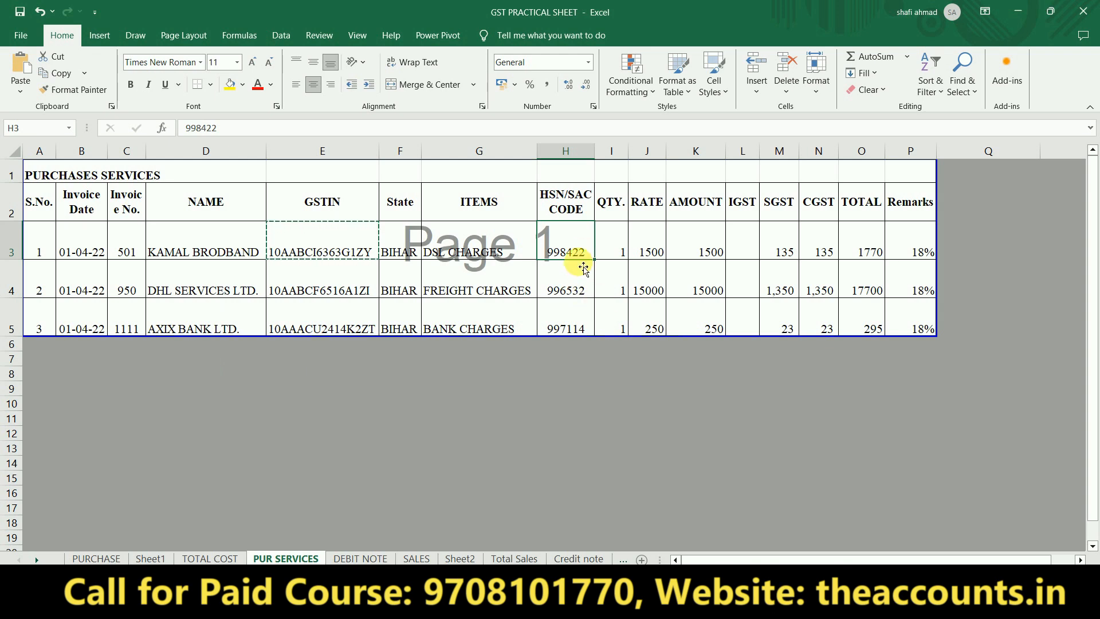
pyautogui.hotkey('alt', 'Tab')
pyautogui.hotkey('ctrl', 'alt', 'v')
pyautogui.press('Return')
# - Set its GST rate details to Taxable at 18% with supply type Services
pyautogui.press('Return')
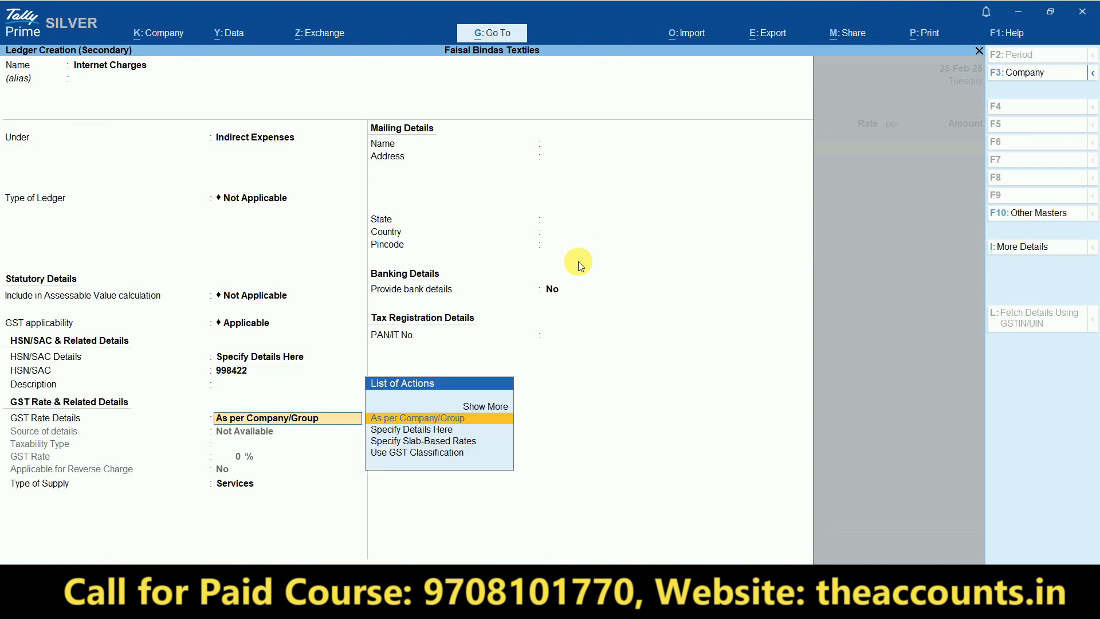
pyautogui.press('Down')
pyautogui.press('Return')
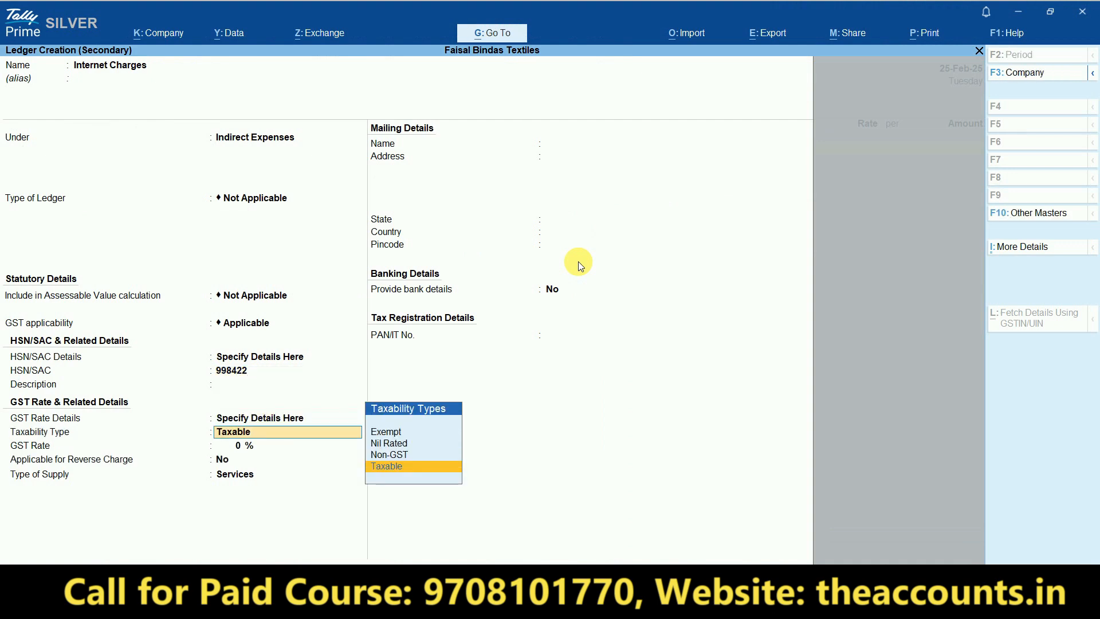
pyautogui.press('Return')
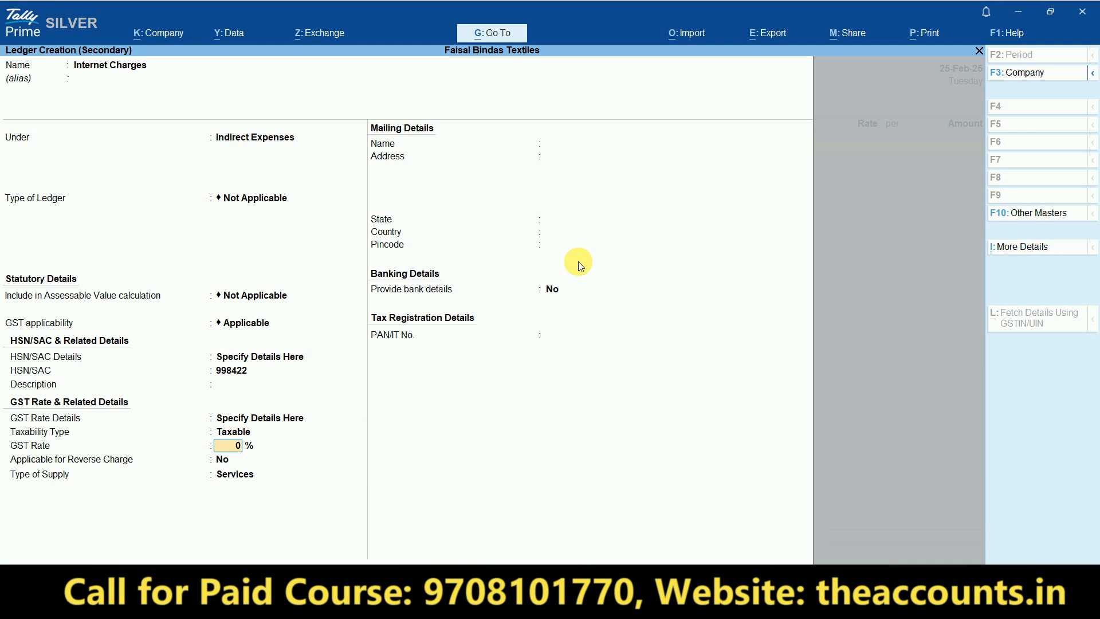
pyautogui.write('18')
pyautogui.press('Return')
pyautogui.press('Return')
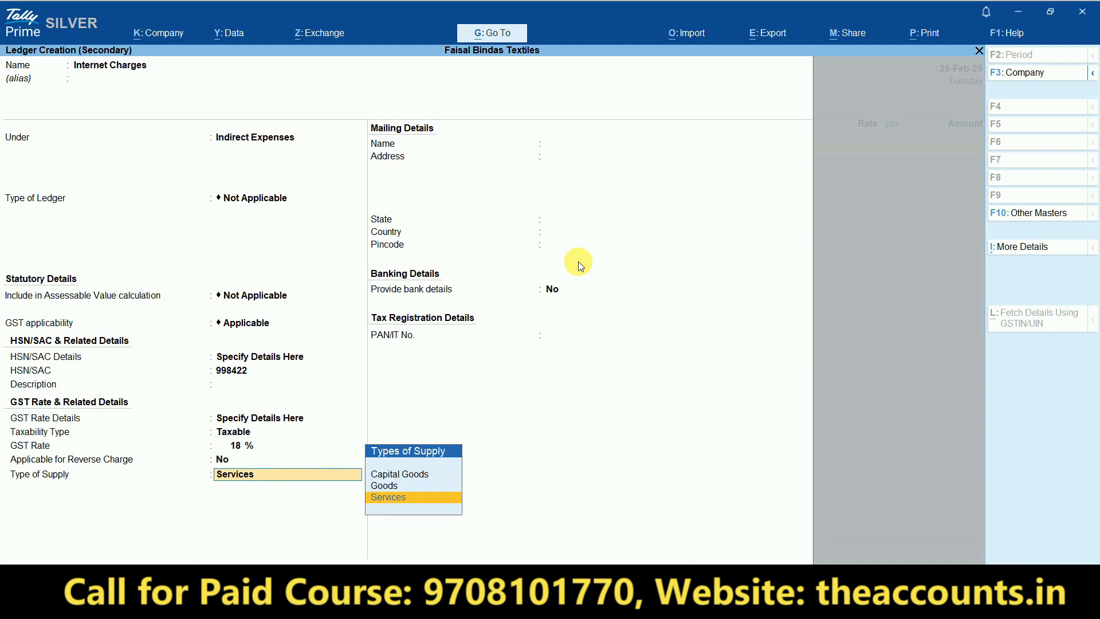
pyautogui.press('Return')
pyautogui.press('Return')
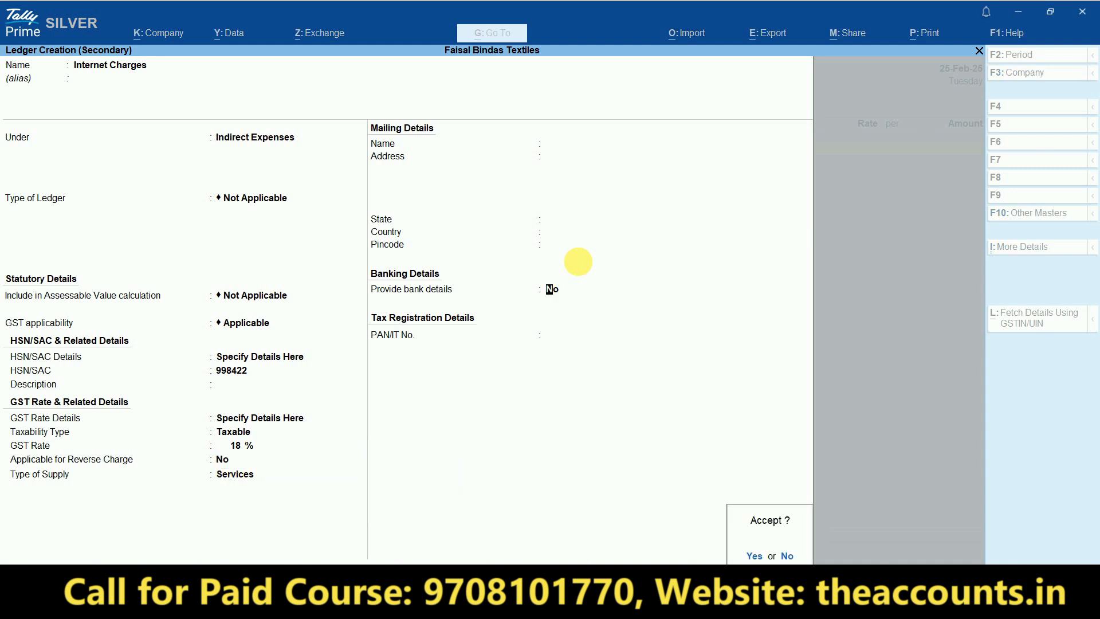
pyautogui.press('Return')
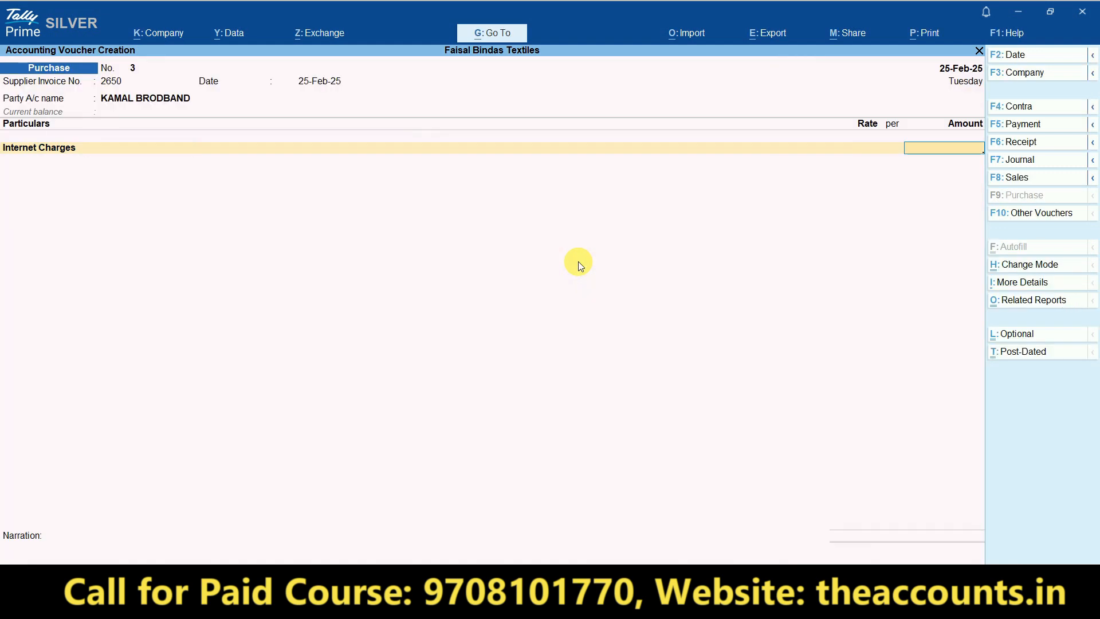
# - Enter 1,500 as the Internet Charges amount, matching the Excel rate
pyautogui.hotkey('alt', 'Tab')
pyautogui.press('Right')
pyautogui.press('Right')
pyautogui.press('Right')
pyautogui.press('Left')
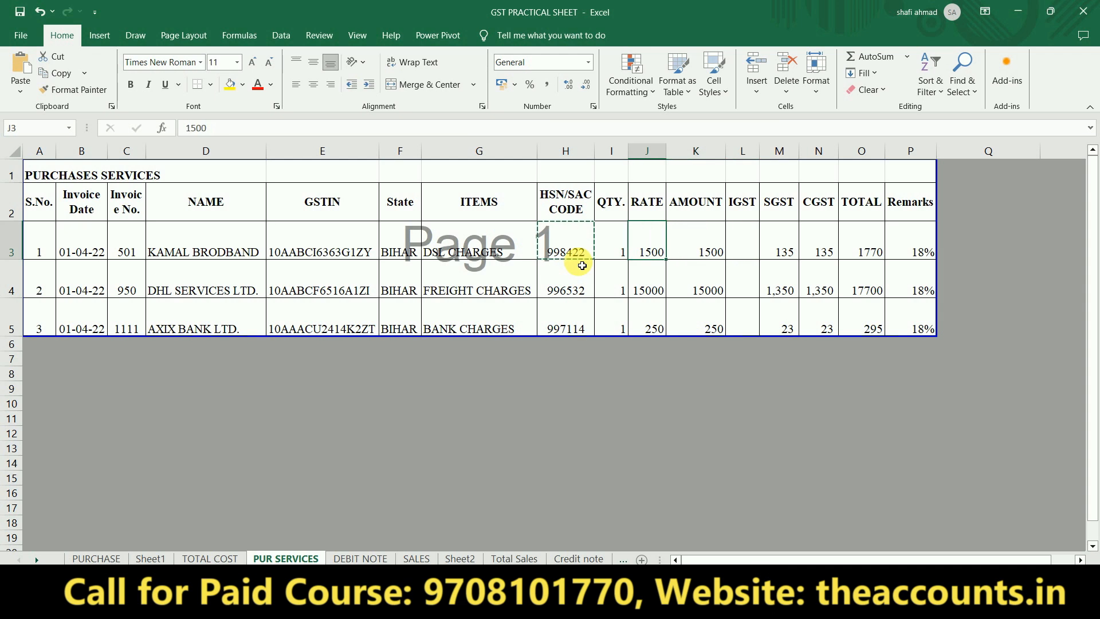
pyautogui.press('Right')
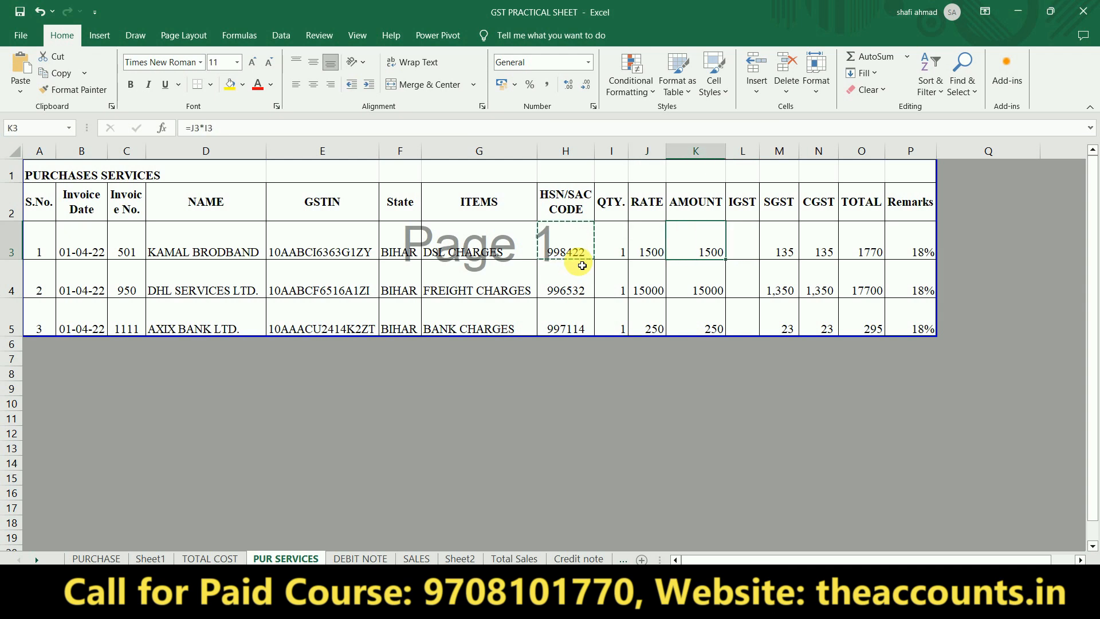
pyautogui.hotkey('alt', 'Tab')
pyautogui.write('1500')
pyautogui.press('Return')
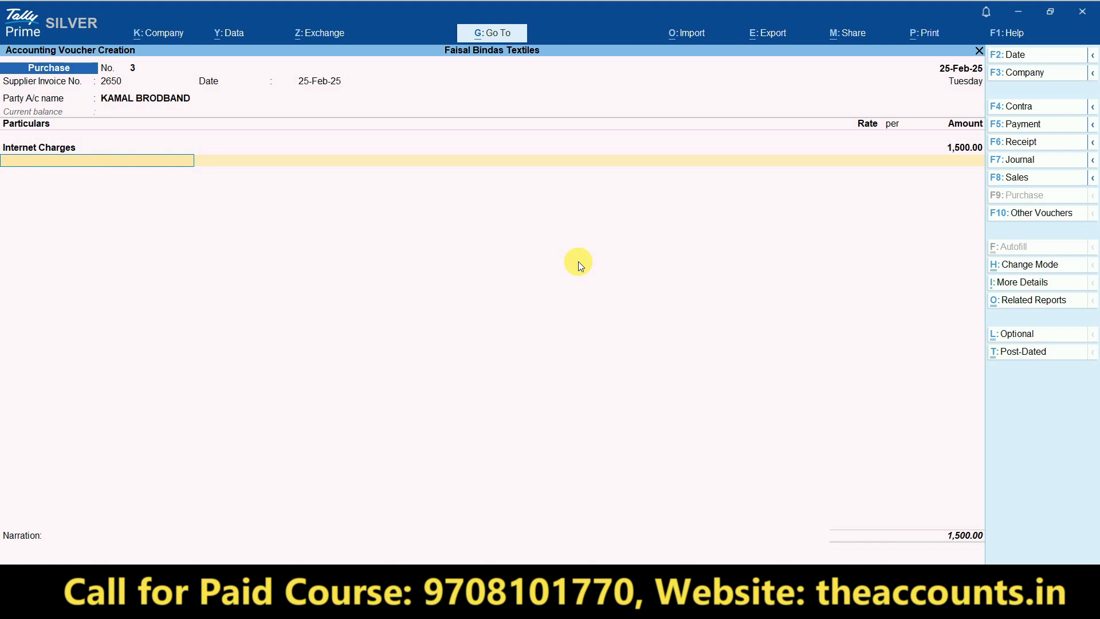
# - Add SGST of 135 and a CGST line to the voucher
pyautogui.write('Sgst')
pyautogui.press('Return')
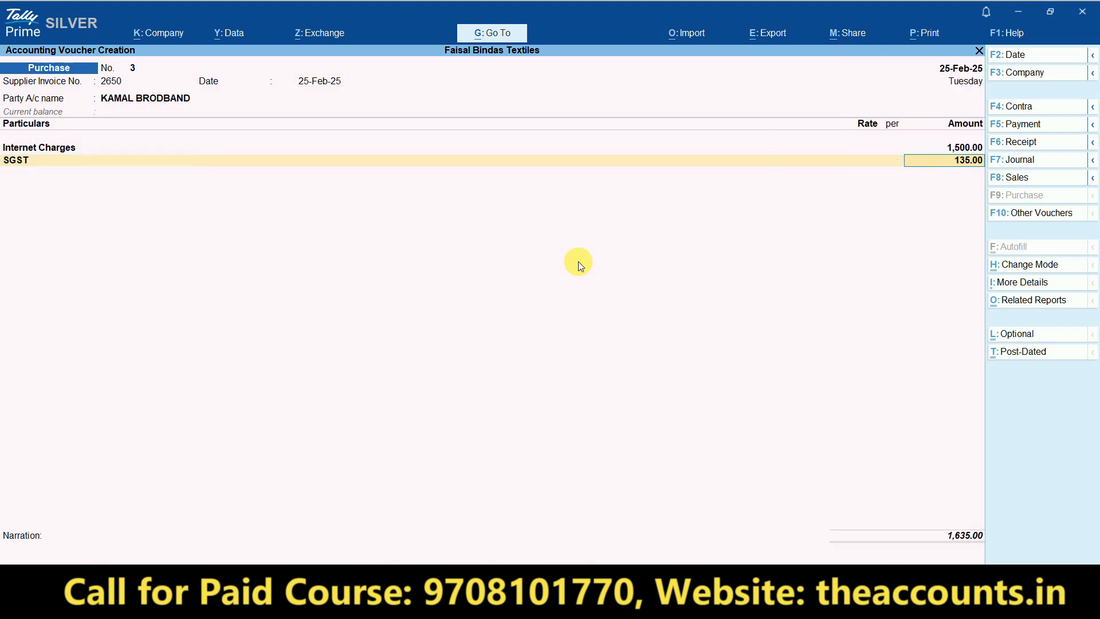
pyautogui.press('Return')
pyautogui.write('c')
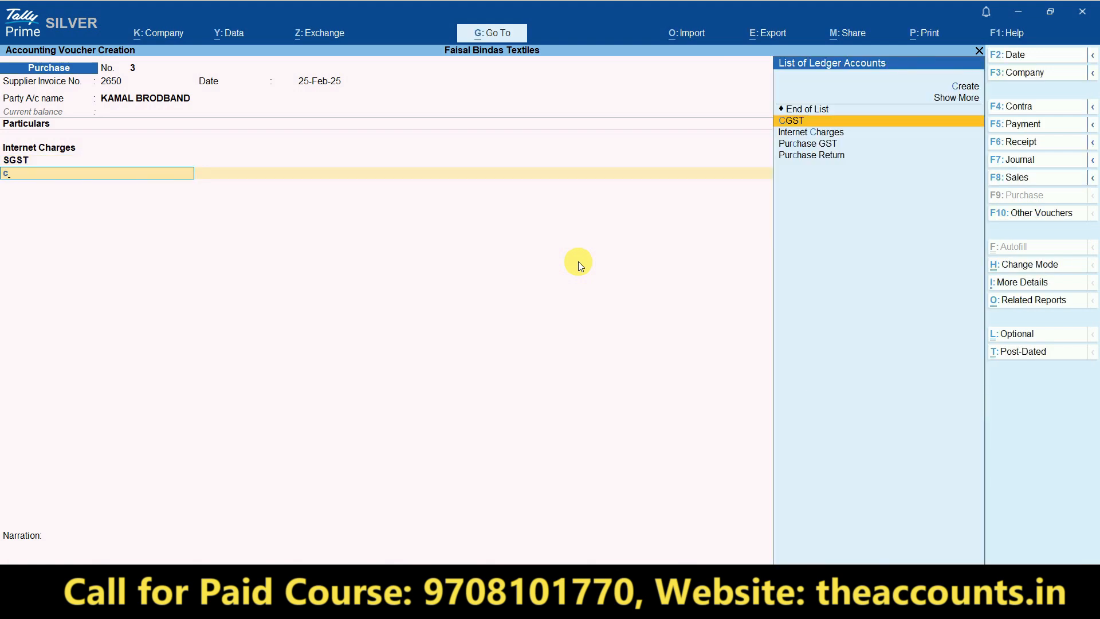
pyautogui.press('Return')
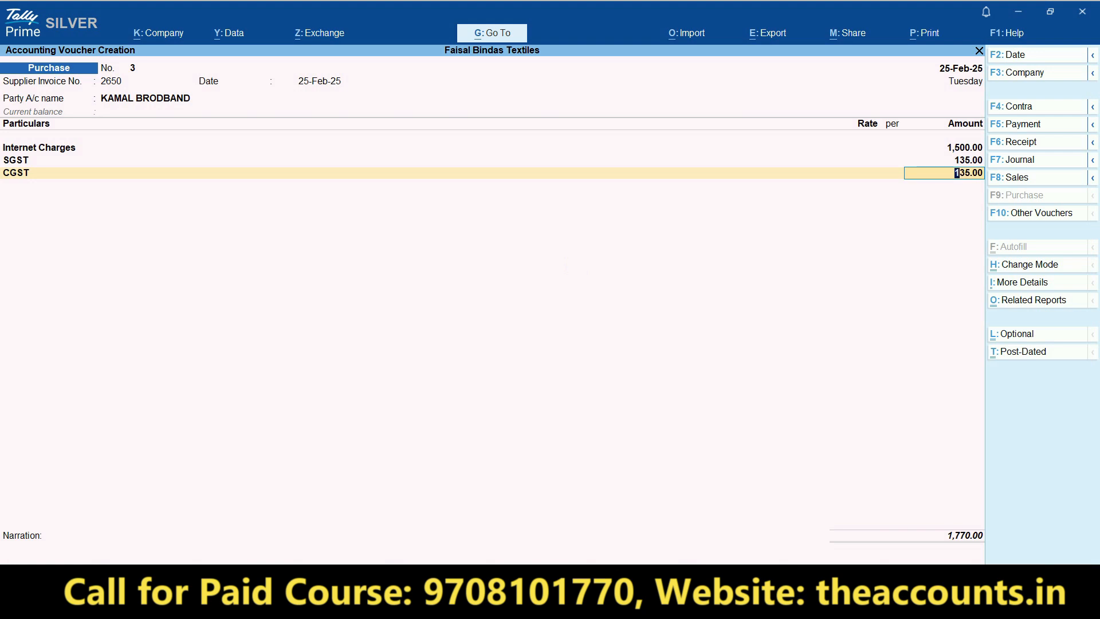
pyautogui.hotkey('ctrl', '1')
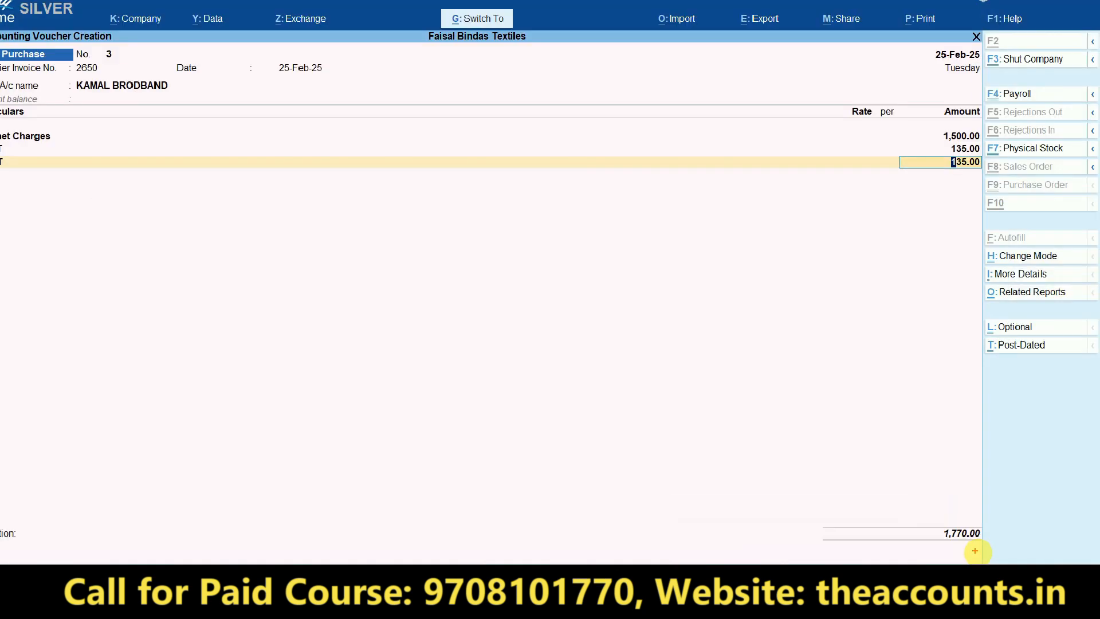
# - Accept CGST of 135.00 against the Excel total, record the bill as New Ref, and reach Accept
pyautogui.hotkey('alt', 'Tab')
pyautogui.press('Right')
pyautogui.press('Right')
pyautogui.press('Right')
pyautogui.press('Right')
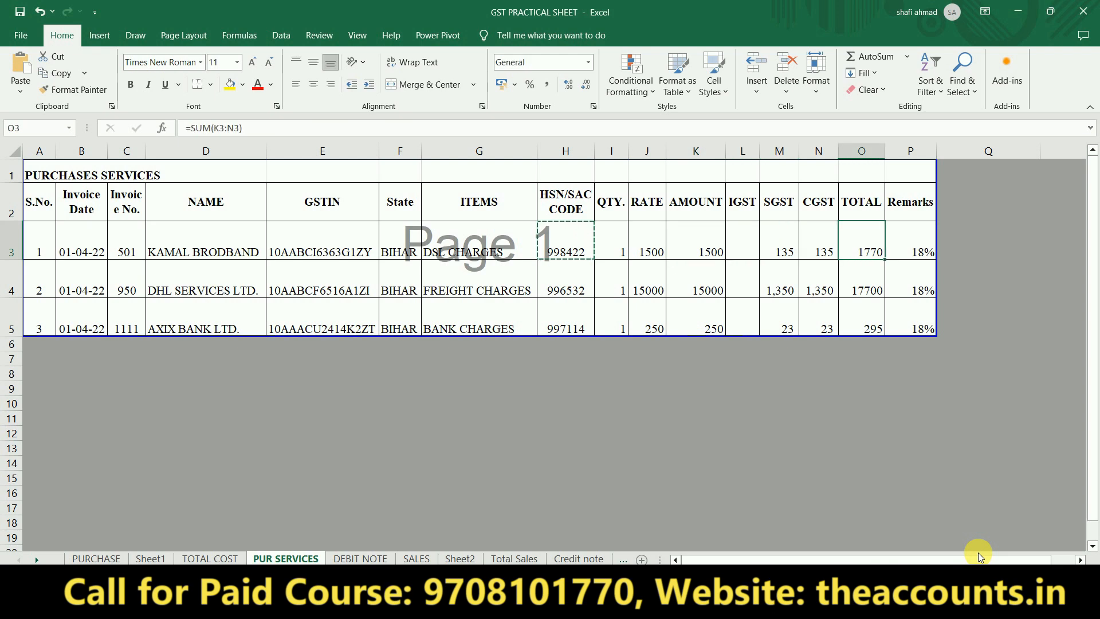
pyautogui.hotkey('alt', 'Tab')
pyautogui.press('Return')
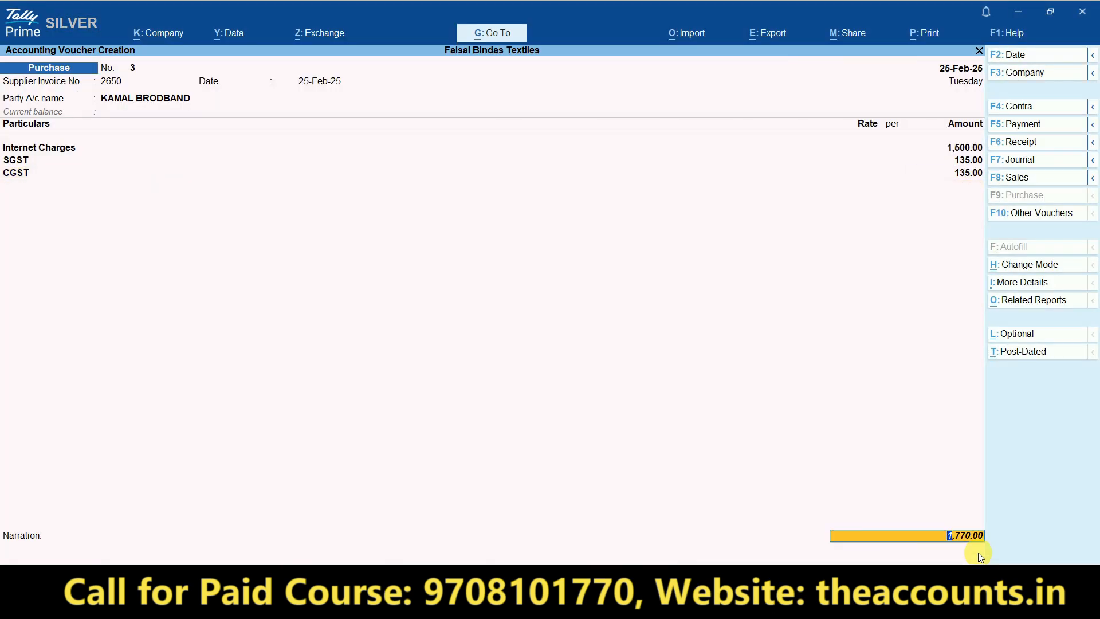
pyautogui.press('Return')
pyautogui.press('Return')
pyautogui.press('Return')
pyautogui.press('Return')
pyautogui.press('Return')
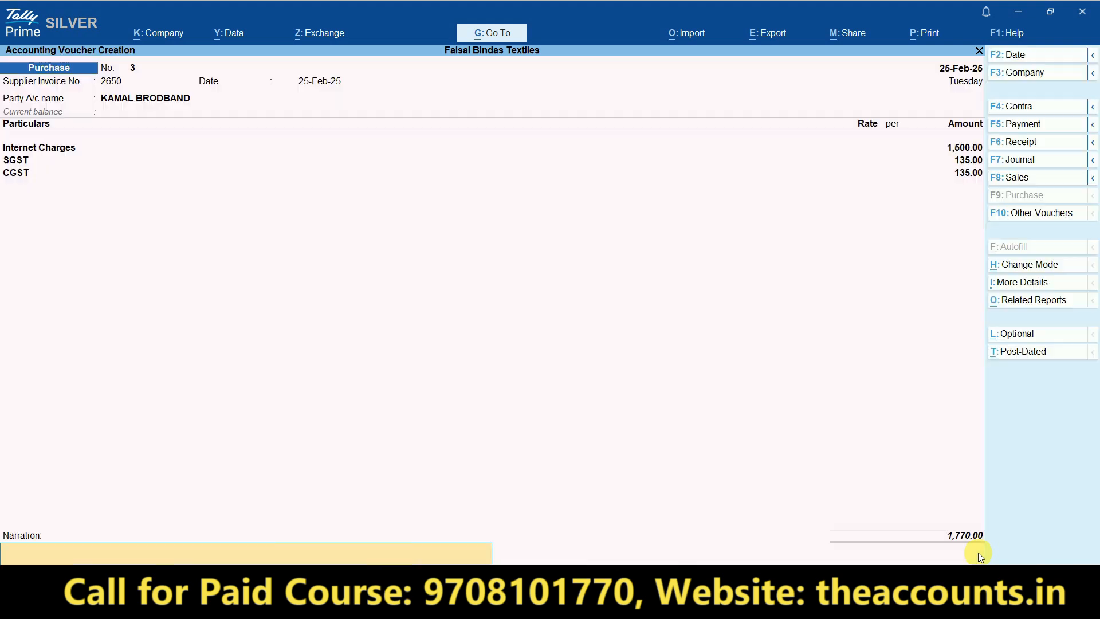
pyautogui.press('Return')
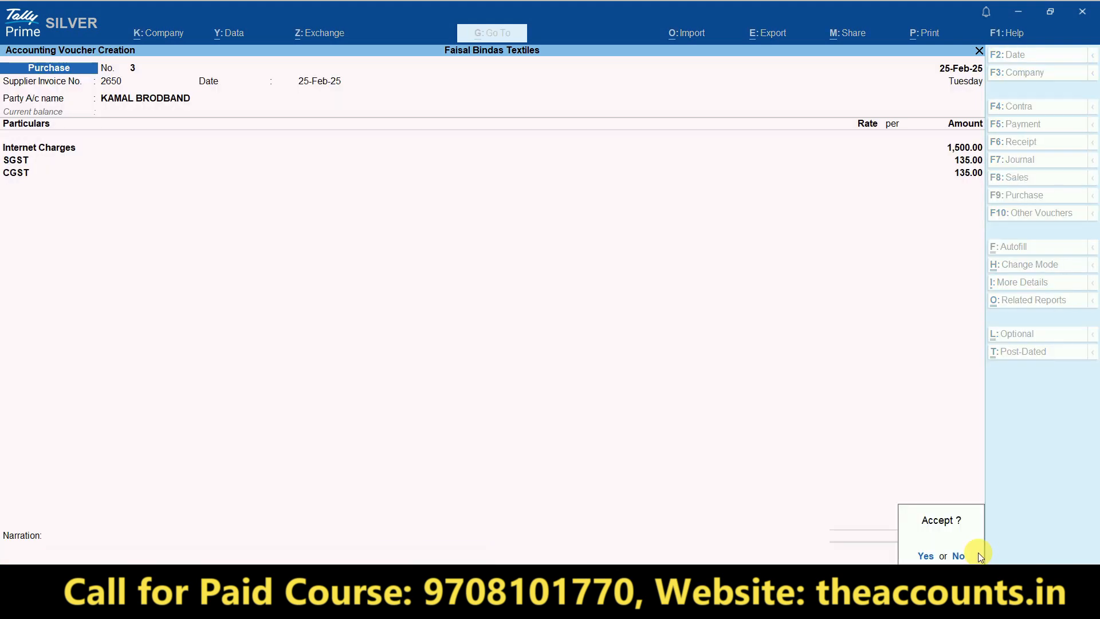
pyautogui.press('Return')
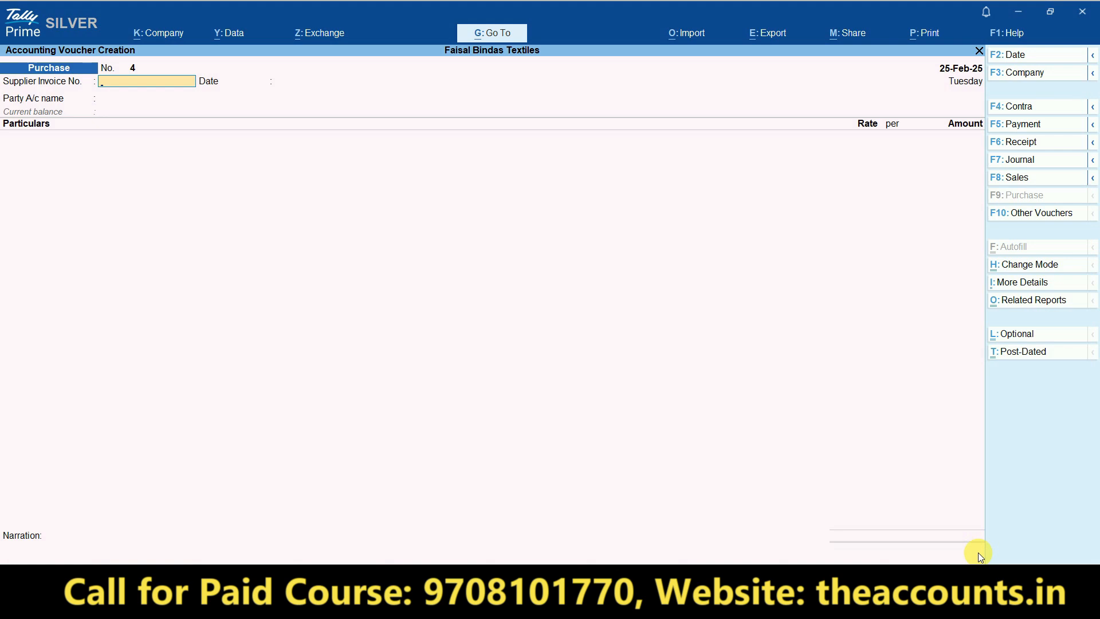
# - Leave the blank Purchase voucher No. 4 and go to the Excel practice sheet
pyautogui.hotkey('alt', 'Tab')
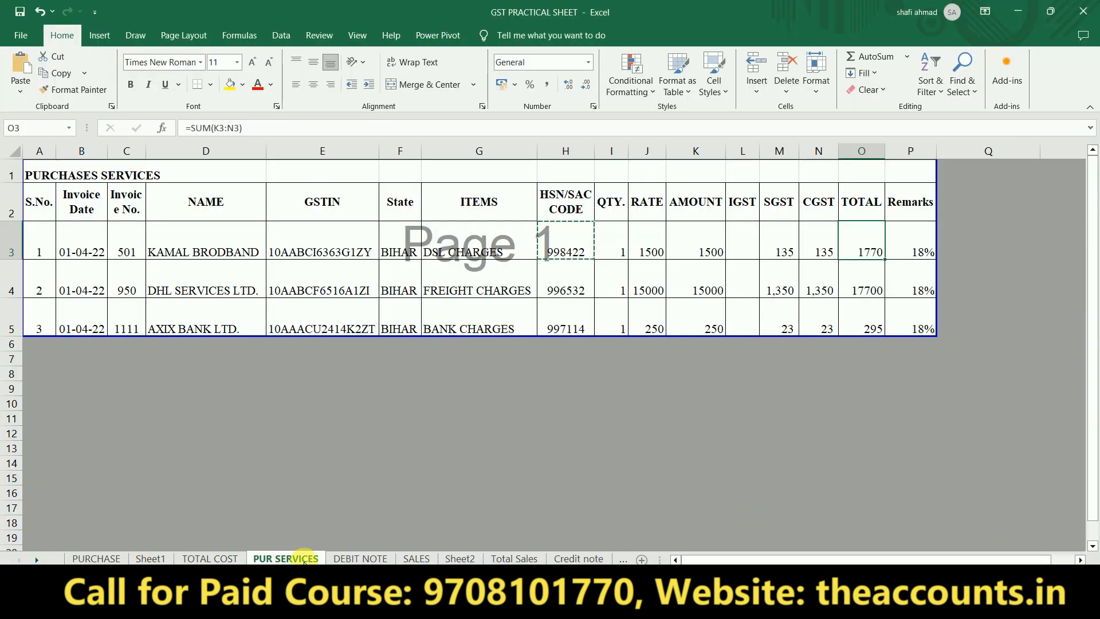
# - Check the POS (Cash) party in D4 and the State column on the SALES sheet
pyautogui.click(416, 559)
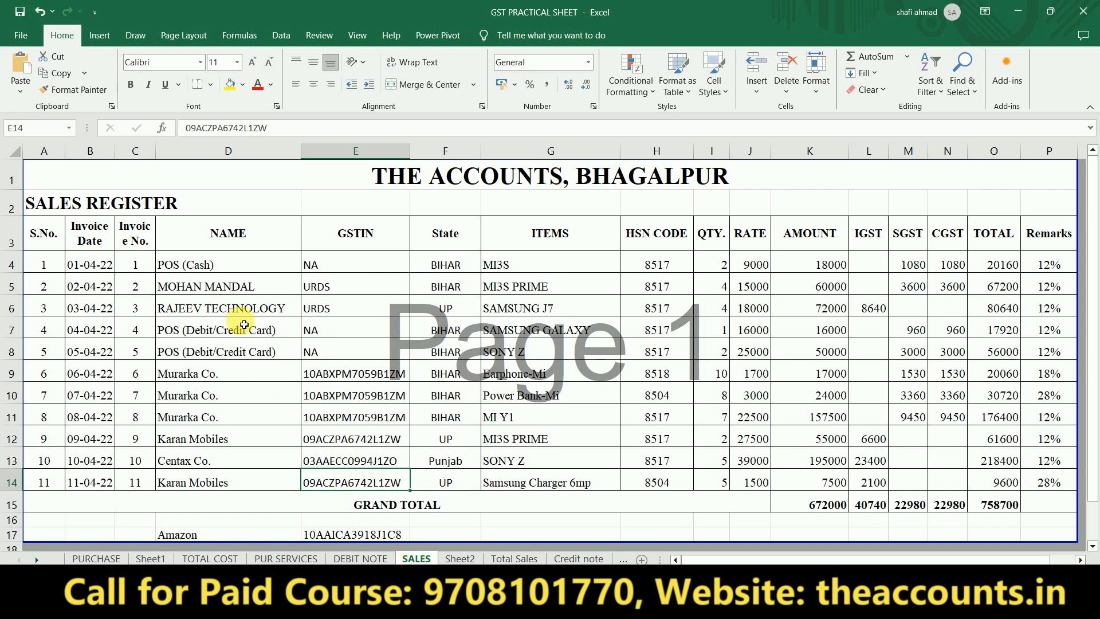
pyautogui.click(233, 272)
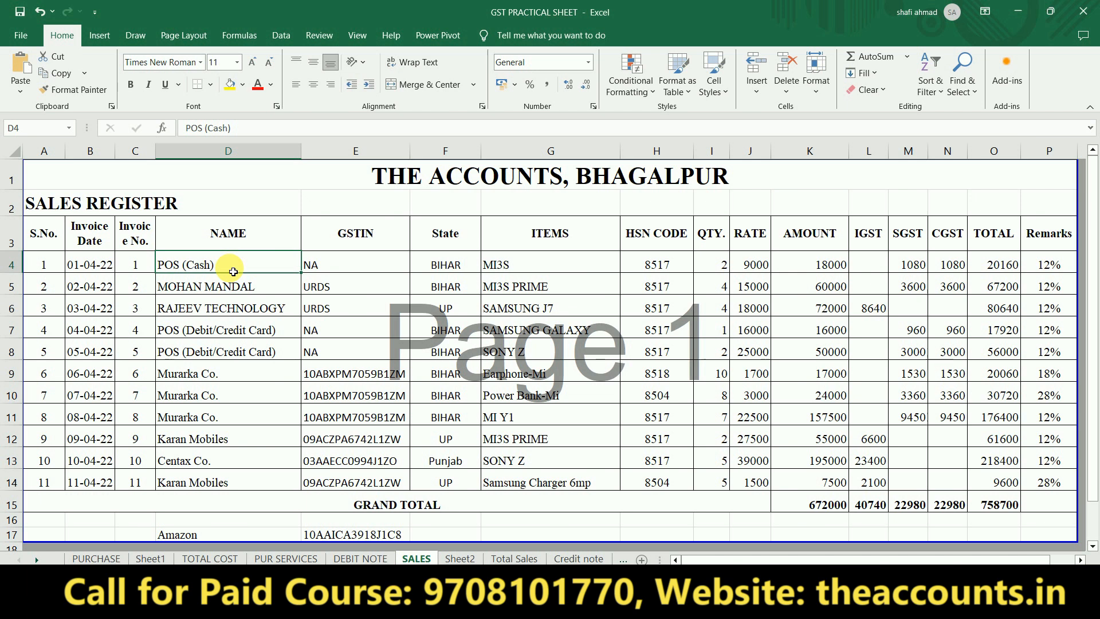
pyautogui.click(452, 251)
pyautogui.hotkey('alt', 'Tab')
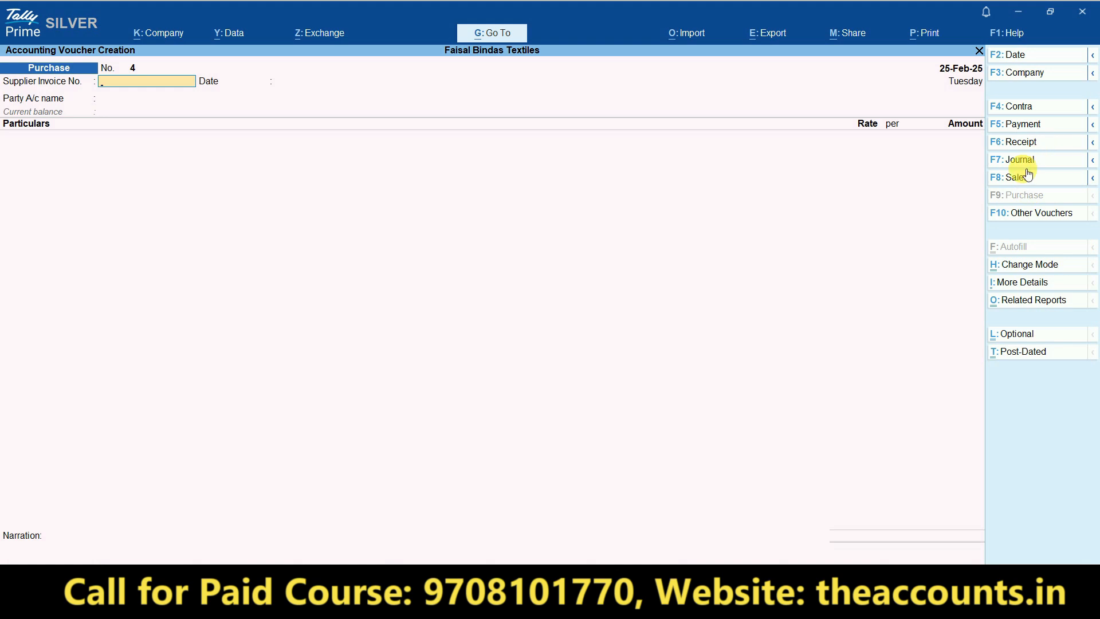
# - Start a Sales voucher in Item Invoice mode with Cash as the party
pyautogui.click(1023, 179)
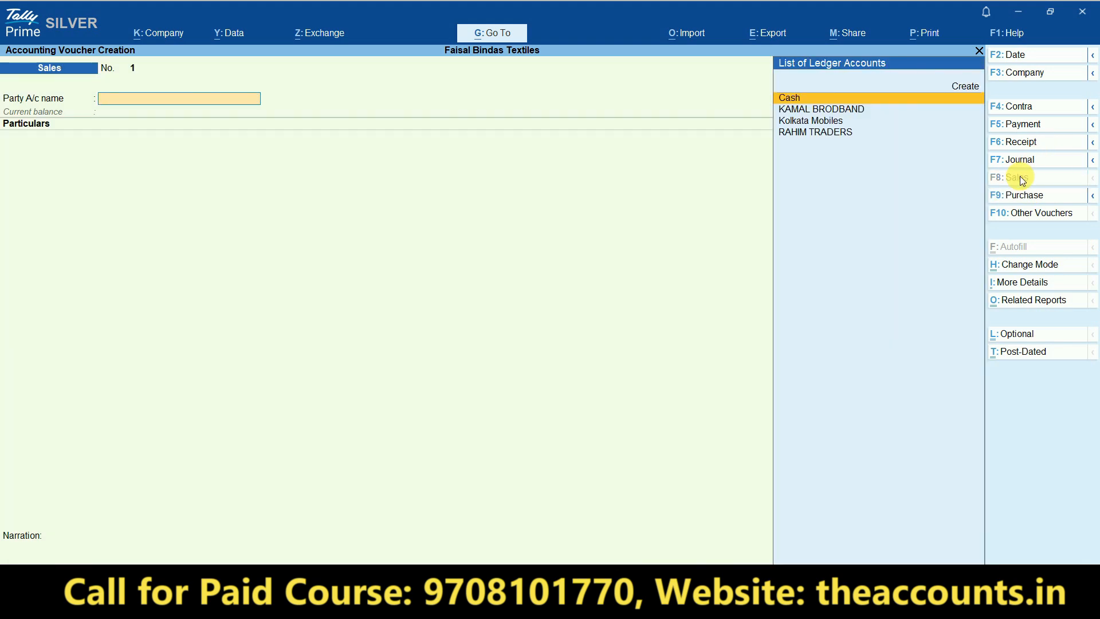
pyautogui.click(1054, 270)
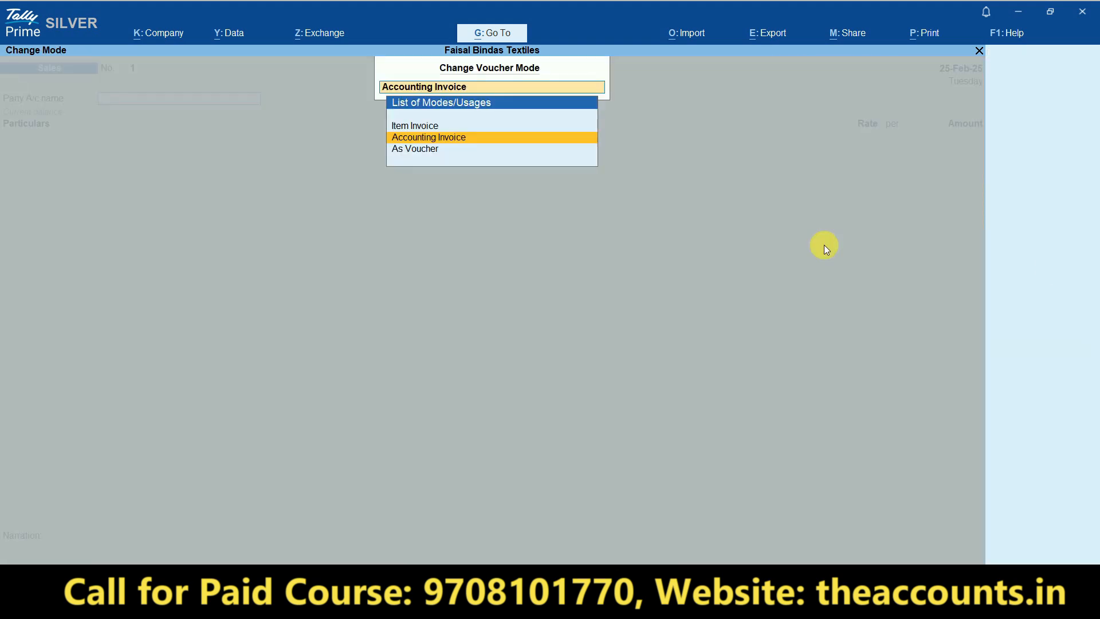
pyautogui.click(422, 126)
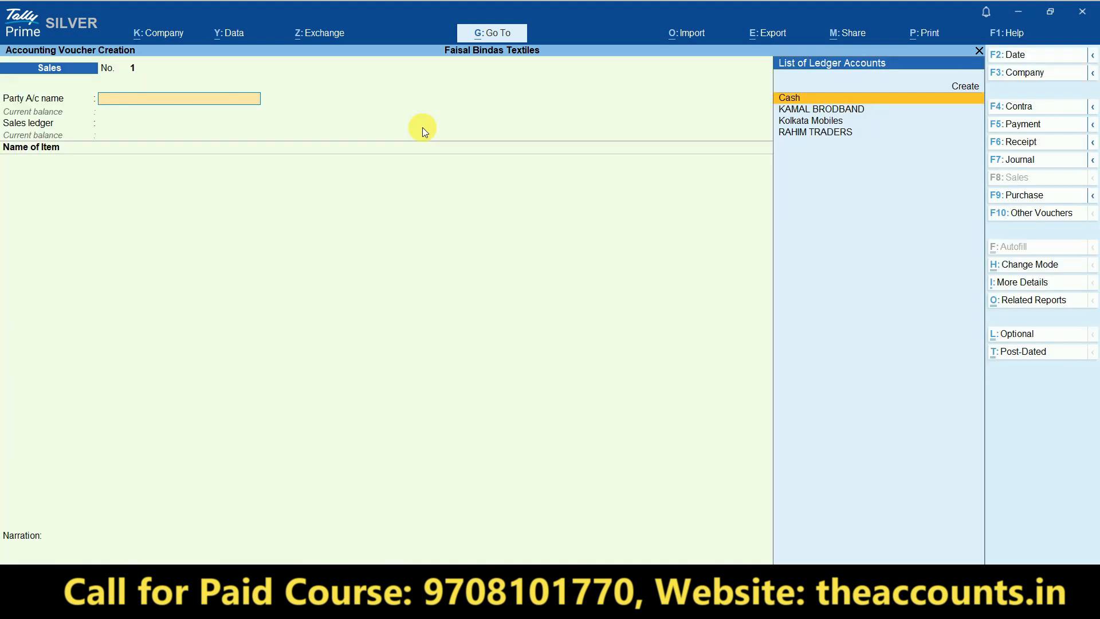
pyautogui.hotkey('alt', 'Tab')
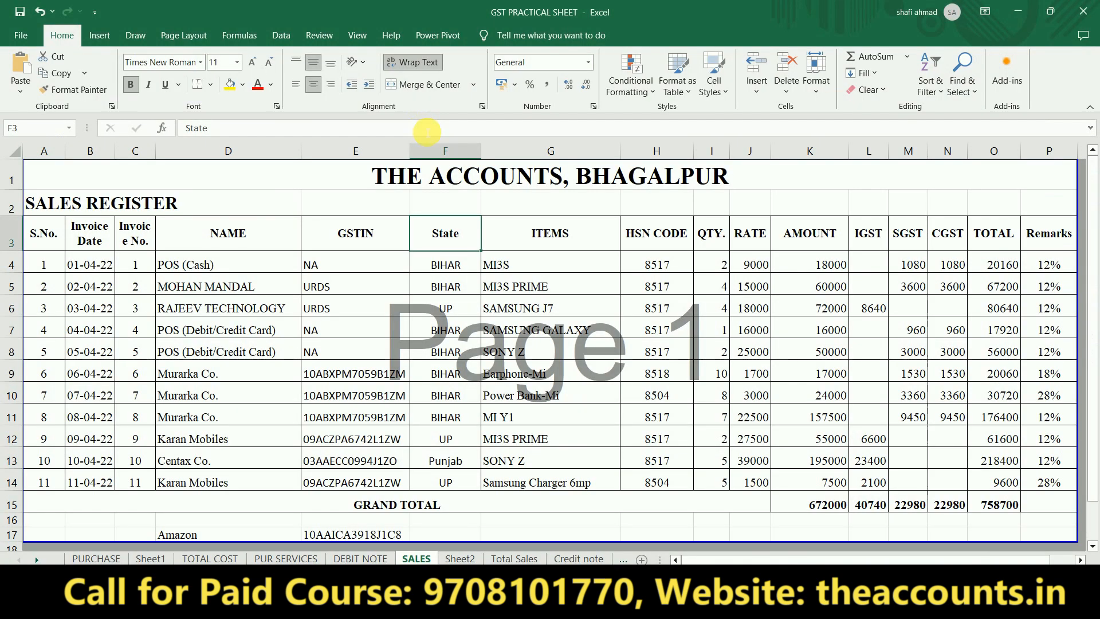
pyautogui.click(199, 264)
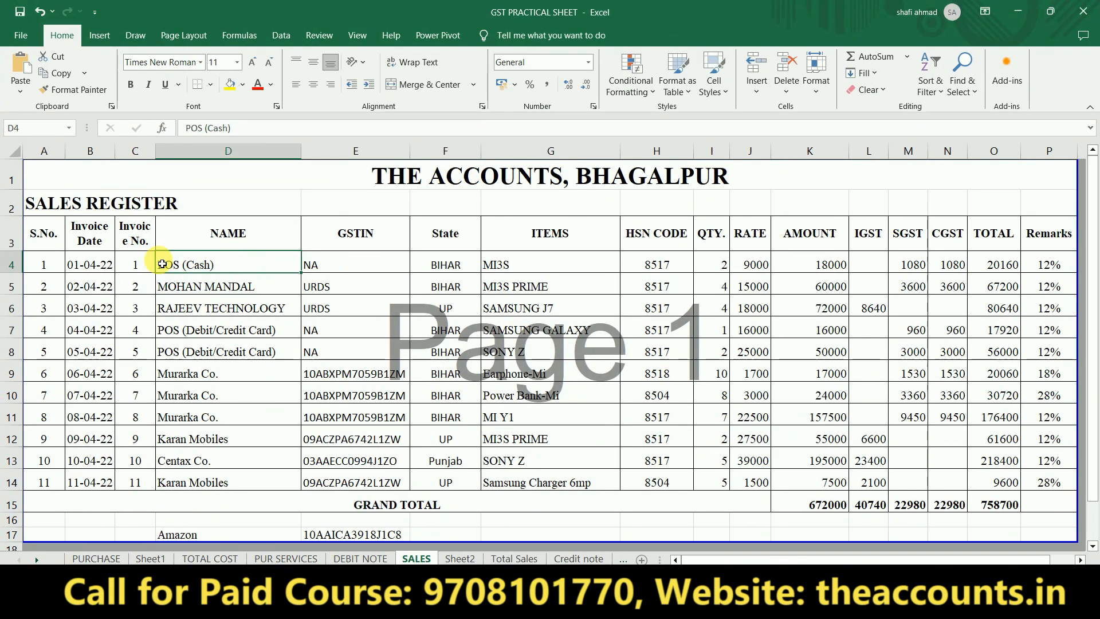
pyautogui.click(552, 264)
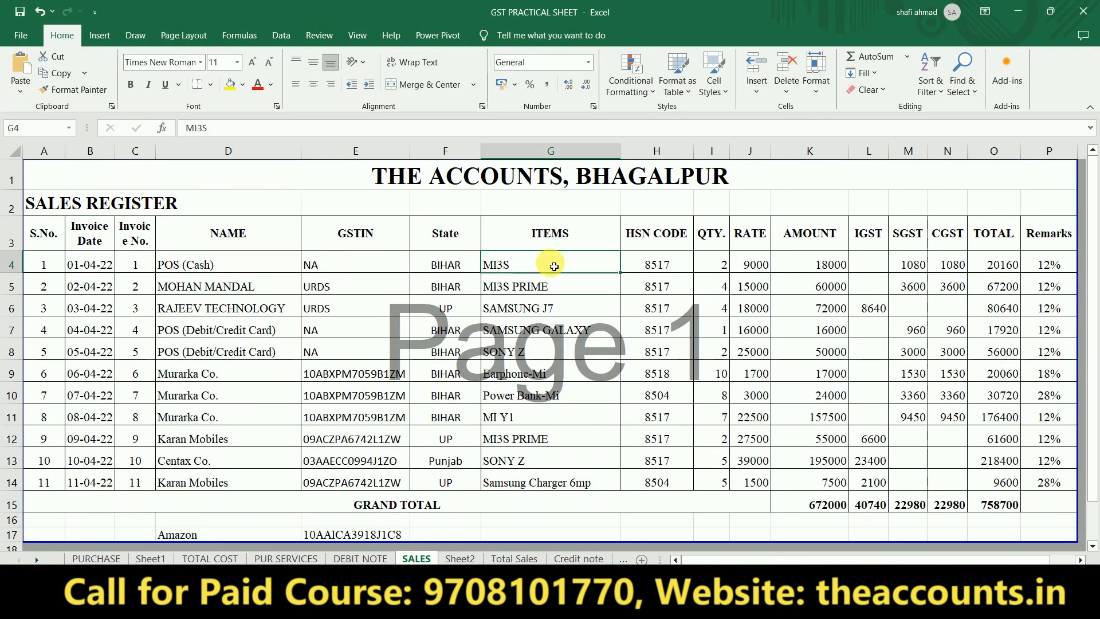
pyautogui.hotkey('alt', 'Tab')
pyautogui.write('Cash')
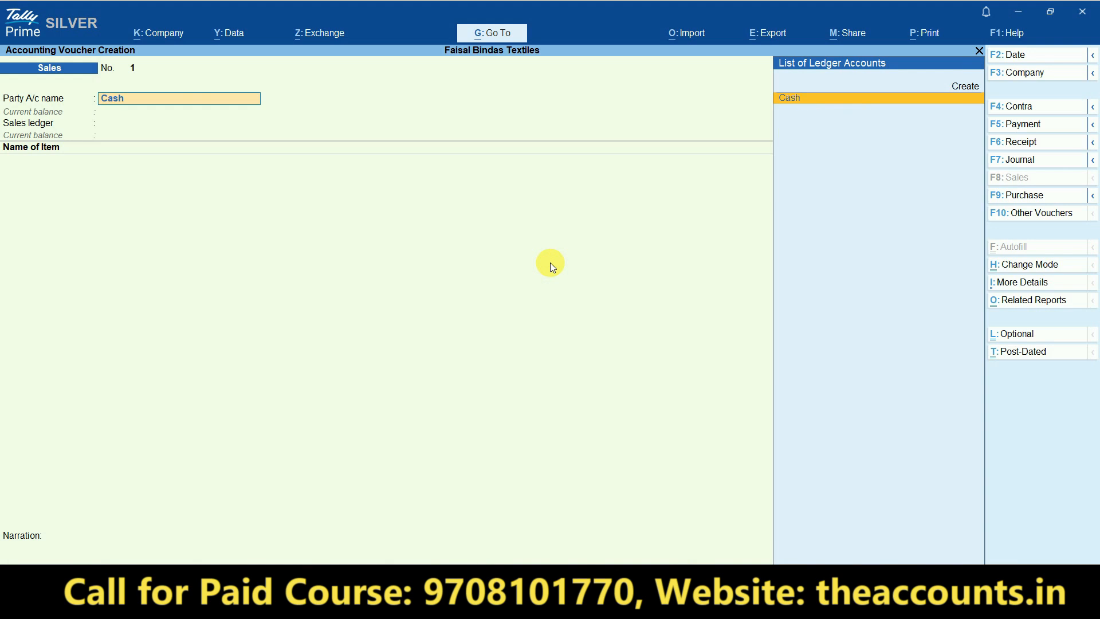
pyautogui.press('Return')
pyautogui.hotkey('ctrl', 'a')
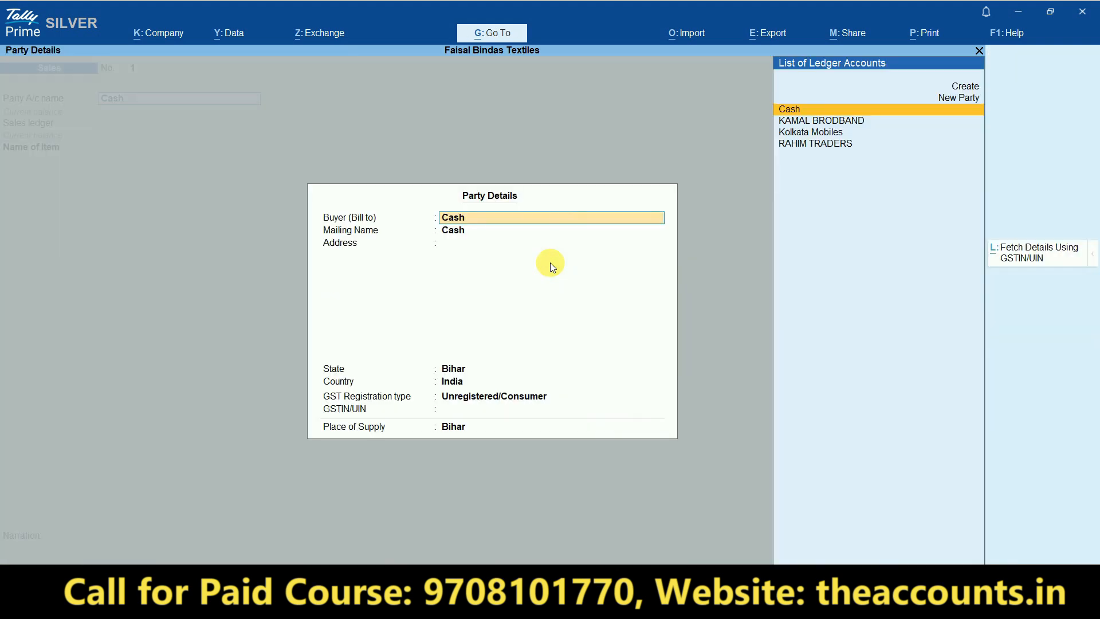
pyautogui.hotkey('ctrl', 'a')
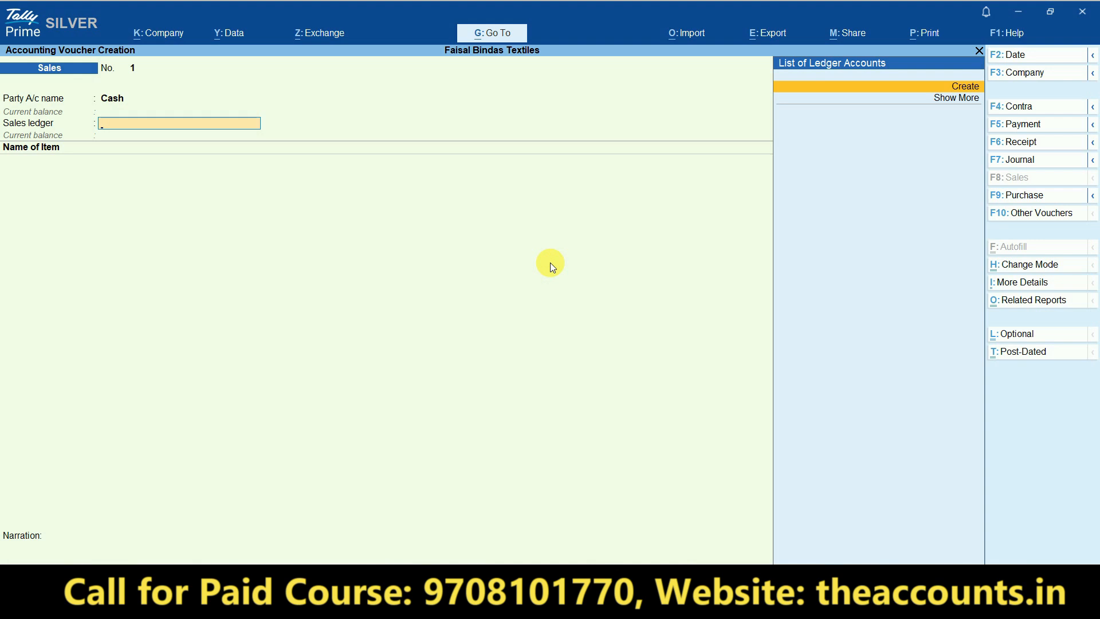
# - Begin creating a new Sales ledger from the voucher, typing its name
pyautogui.hotkey('alt', 'c')
pyautogui.write('Salews')
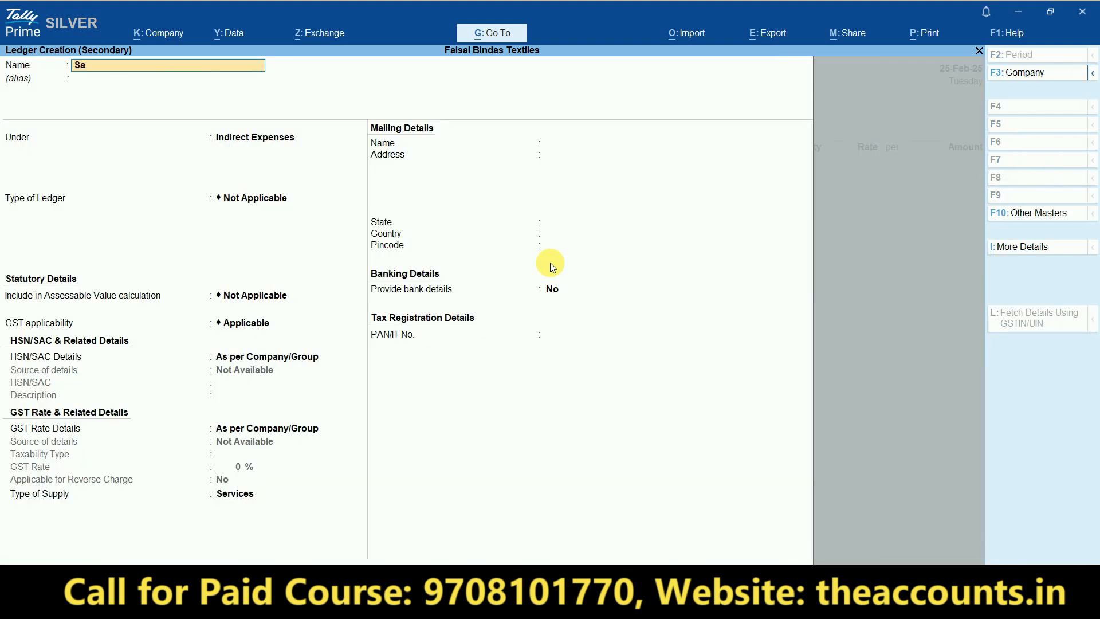
pyautogui.press('BackSpace')
pyautogui.write('s GST')
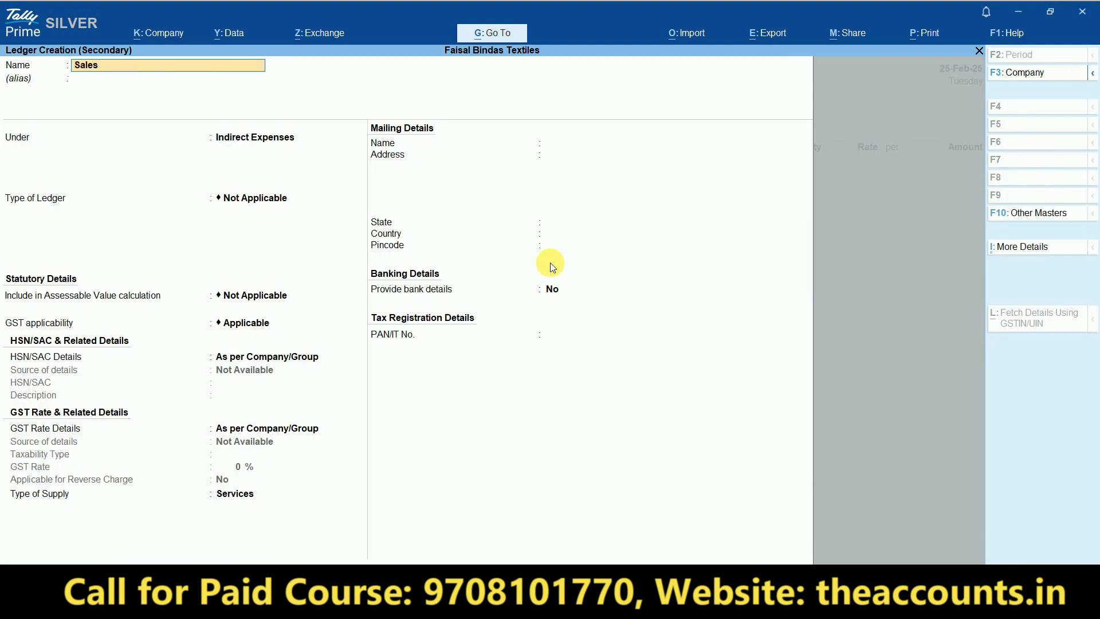